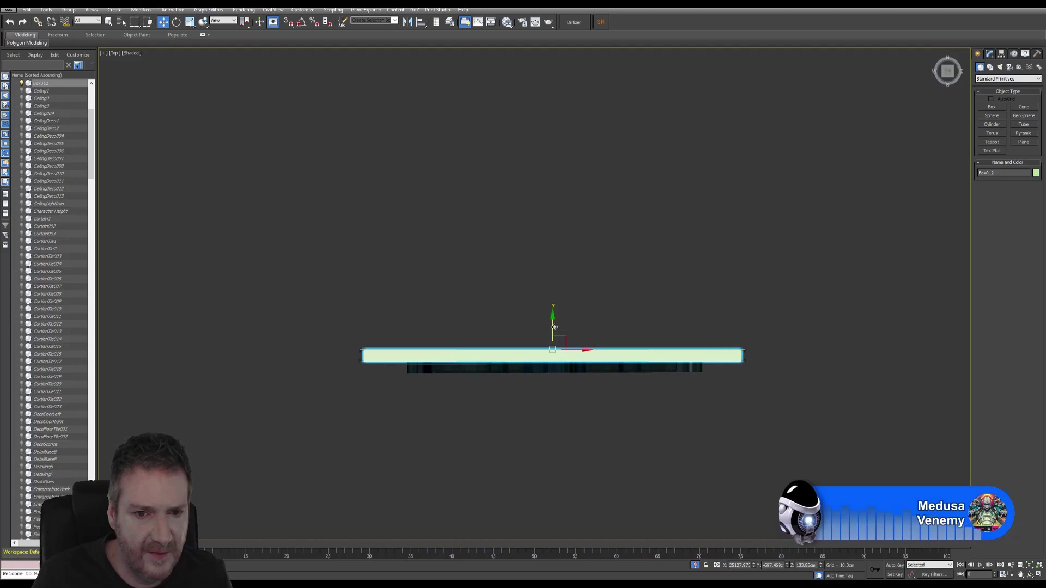
# Move Box012 along the Y axis in the Top view so it sits over the dark panel's thickness
pyautogui.moveTo(554, 327)
pyautogui.mouseDown()
pyautogui.moveTo(558, 350)
pyautogui.moveTo(570, 337)
pyautogui.mouseUp()
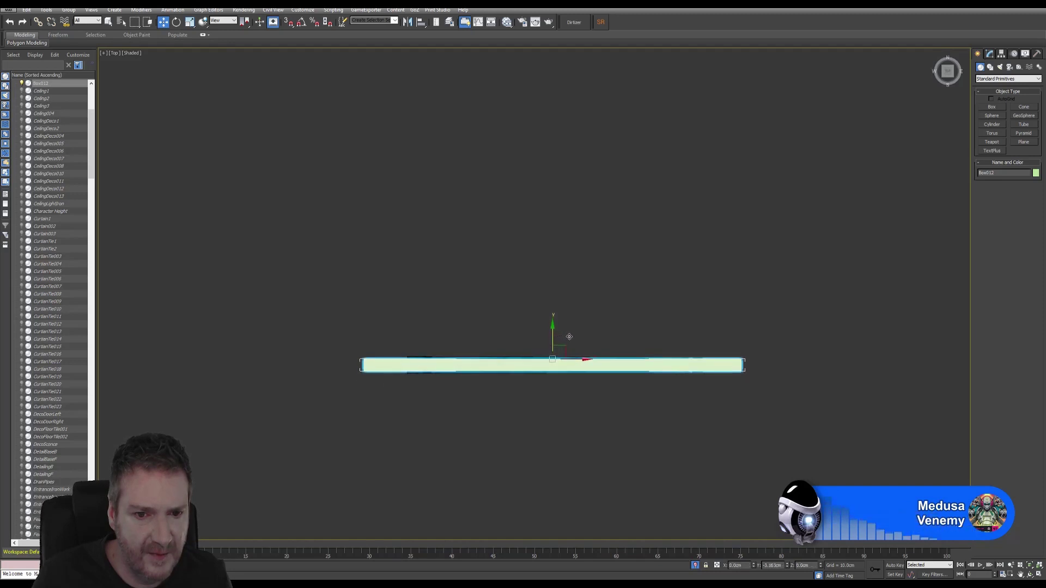
pyautogui.scroll(5, 569, 349)
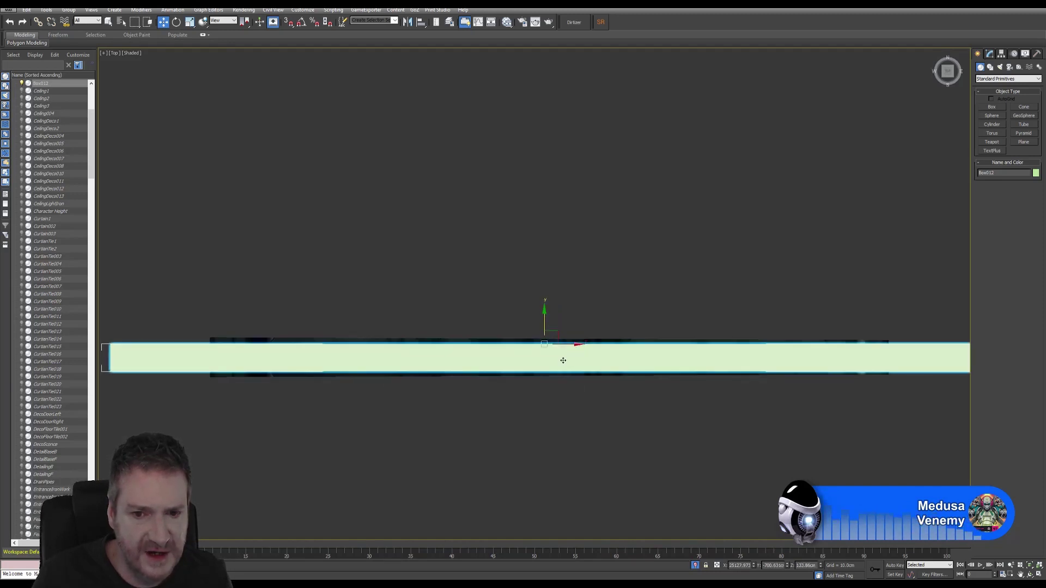
pyautogui.scroll(1, 563, 360)
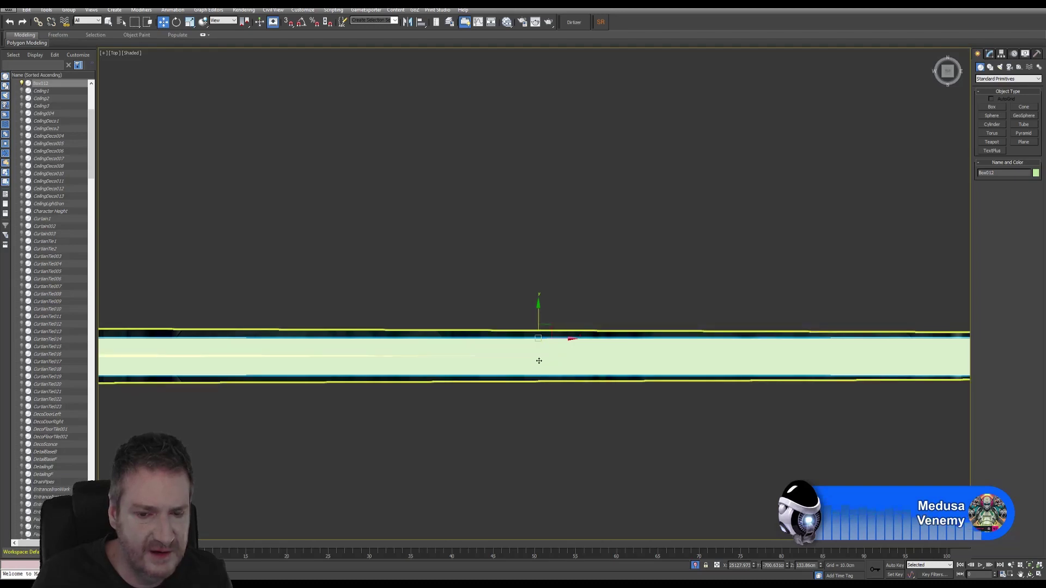
pyautogui.scroll(3, 543, 343)
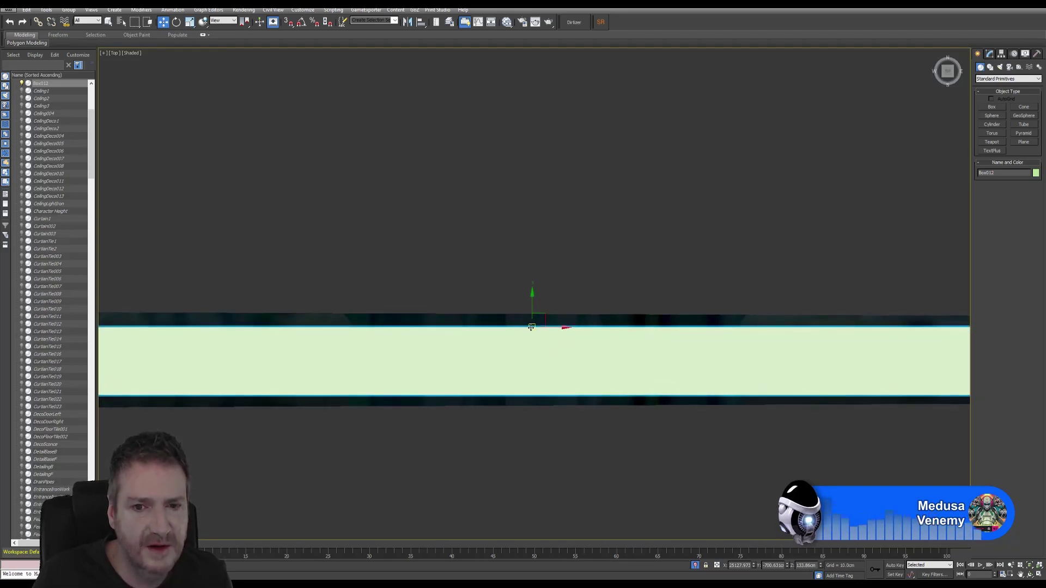
# Increase Box012's height slightly and move the box along Y towards the dark panel's upper edge in the Top view
pyautogui.click(991, 53)
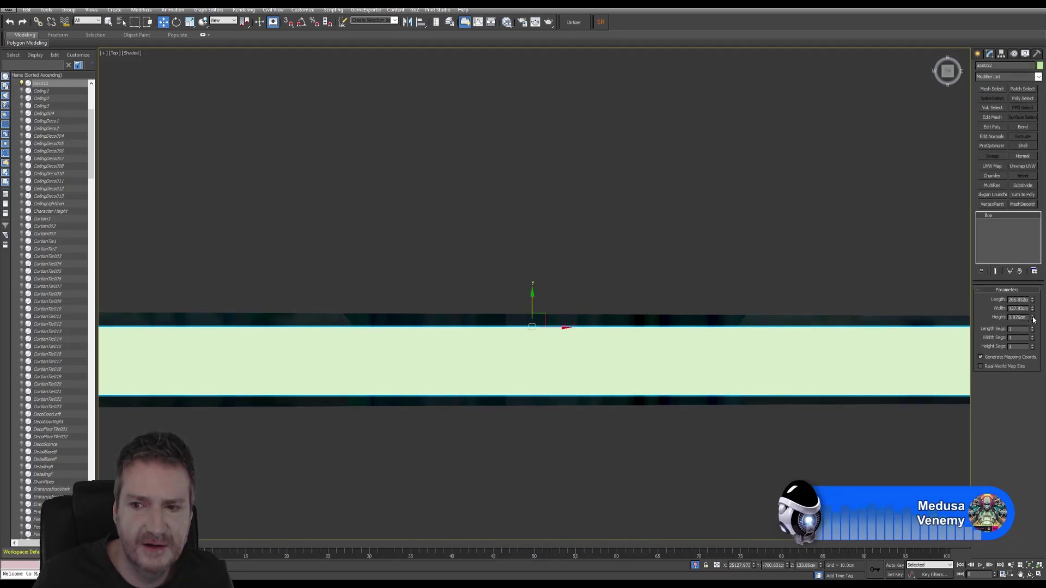
pyautogui.moveTo(1033, 320); pyautogui.dragTo(1034, 316)
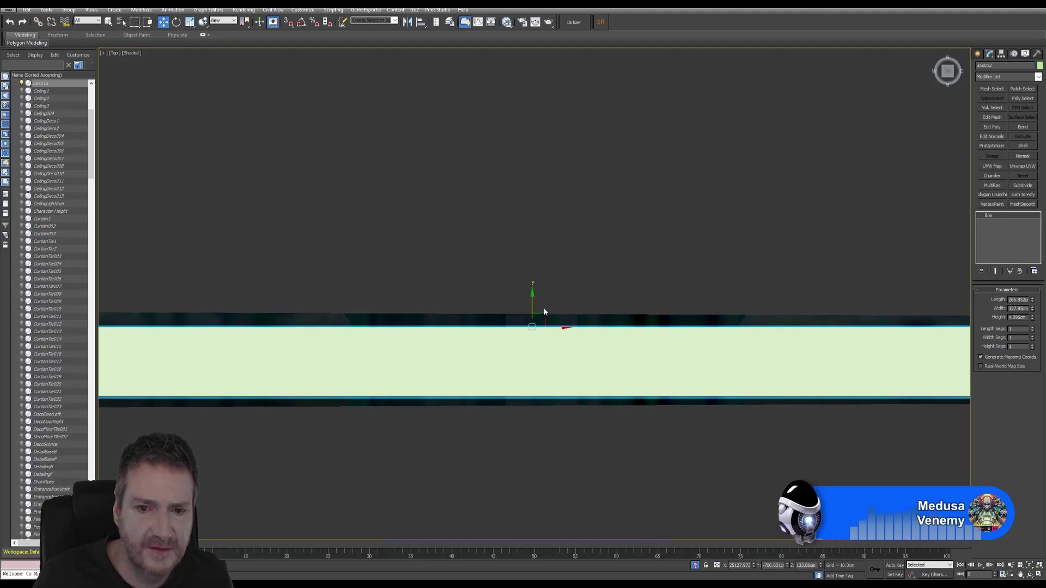
pyautogui.scroll(4, 548, 336)
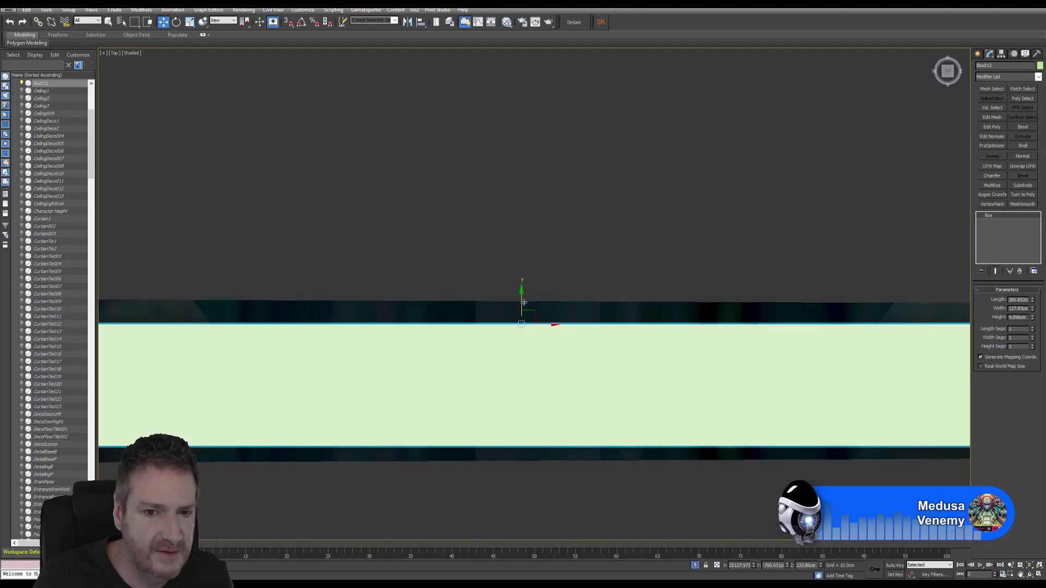
pyautogui.moveTo(524, 303); pyautogui.dragTo(532, 282)
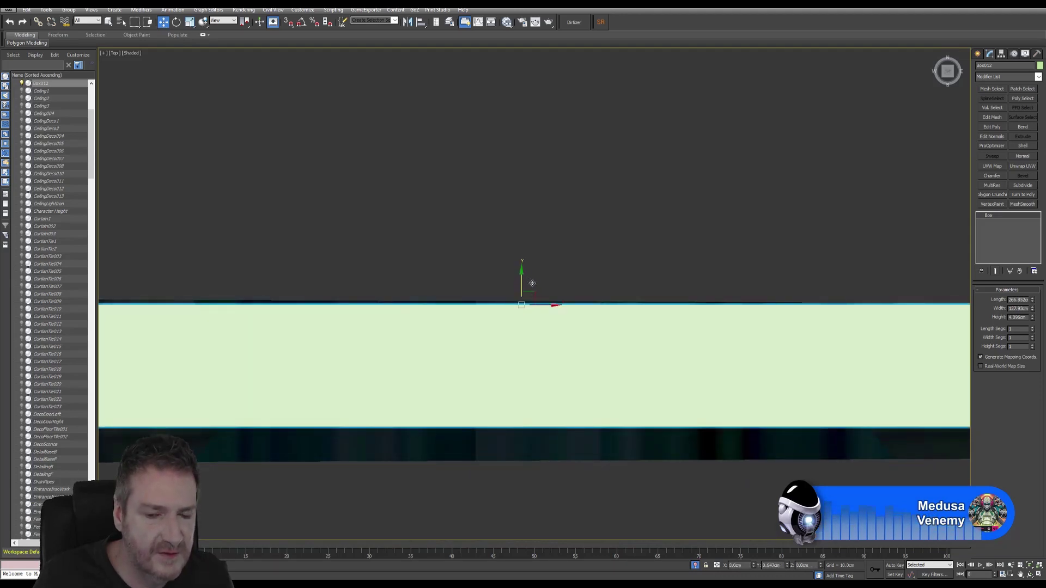
pyautogui.scroll(2, 530, 300)
pyautogui.scroll(3, 526, 311)
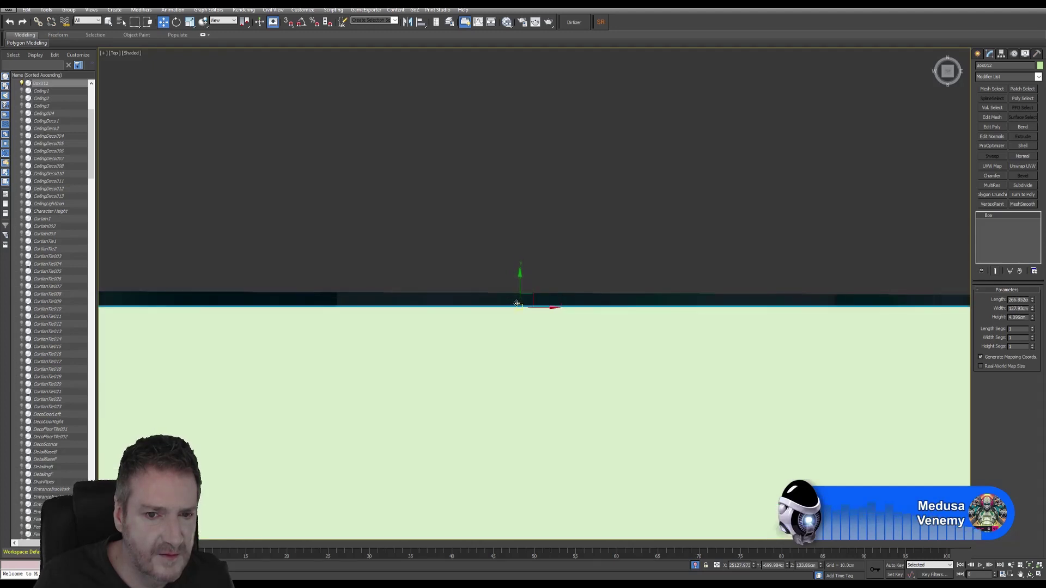
pyautogui.moveTo(526, 294); pyautogui.dragTo(514, 255)
pyautogui.scroll(4, 520, 294)
pyautogui.scroll(3, 528, 280)
pyautogui.scroll(4, 517, 270)
pyautogui.scroll(5, 512, 267)
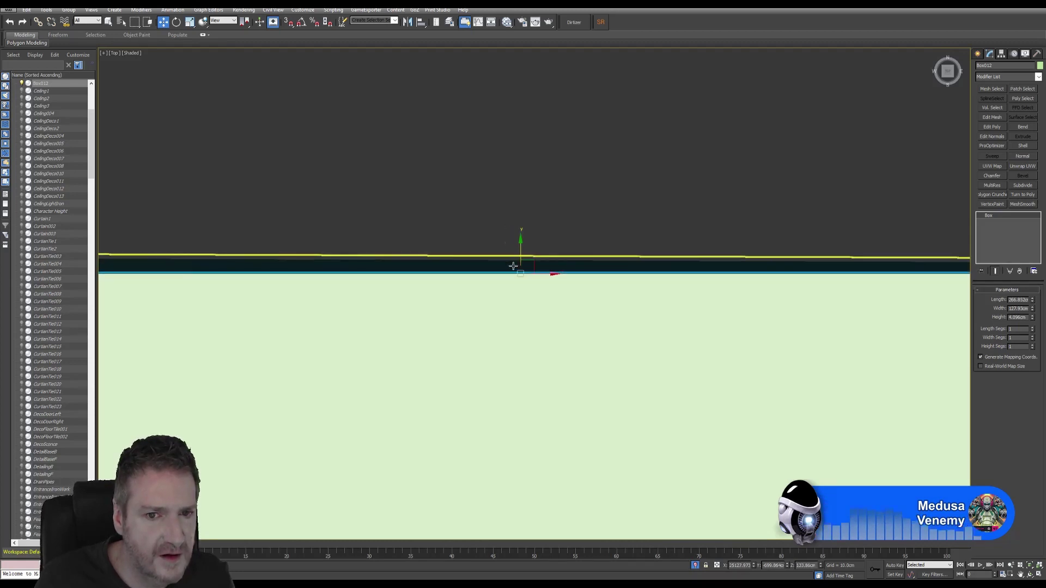
pyautogui.click(508, 250)
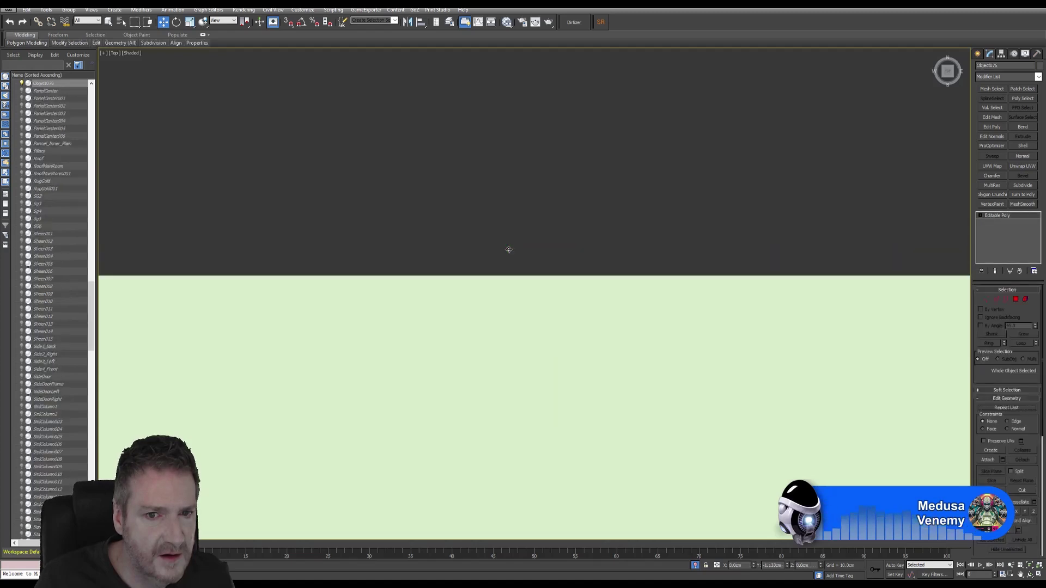
pyautogui.click(10, 21)
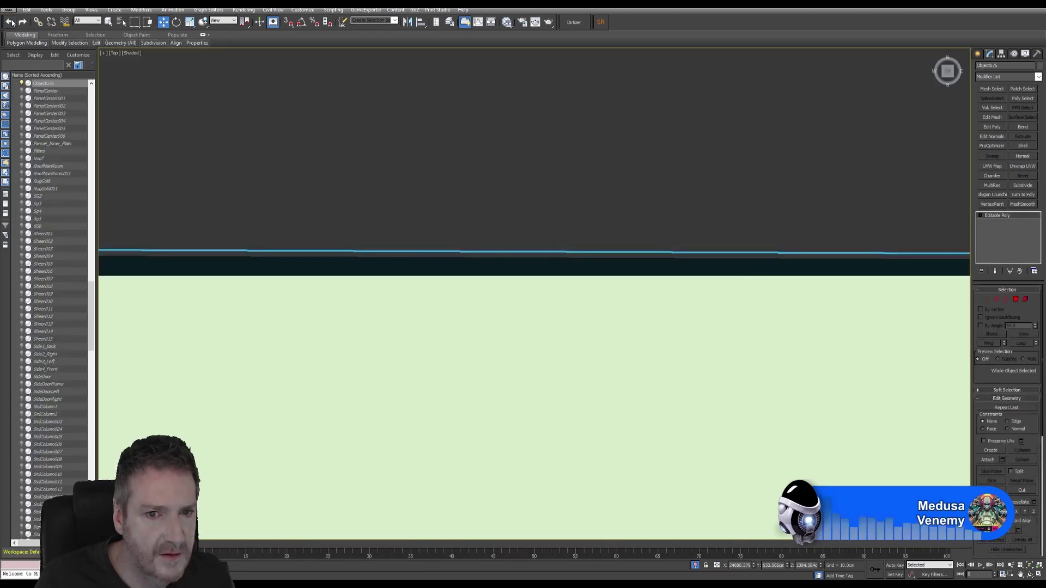
pyautogui.click(9, 21)
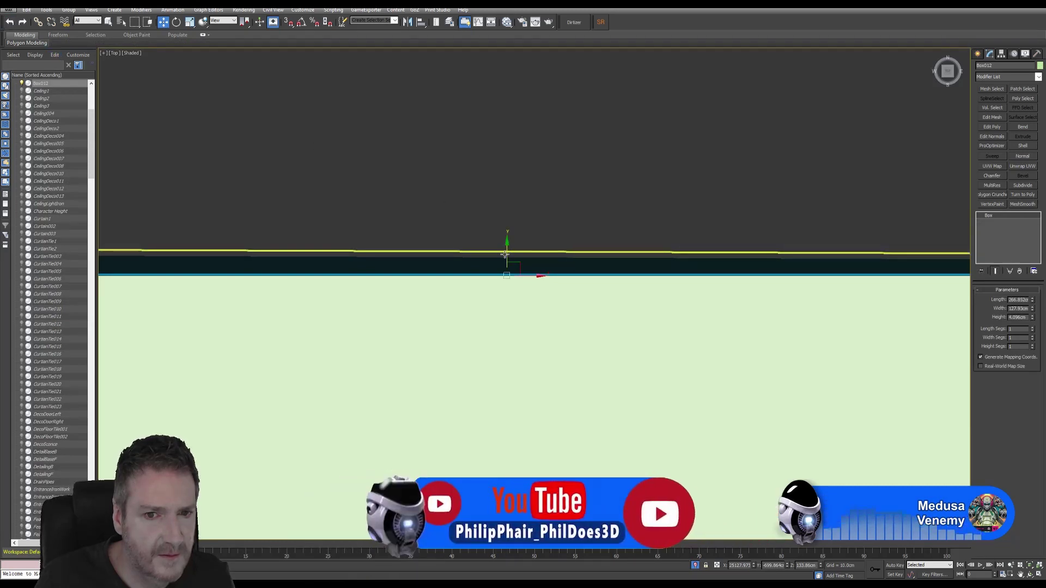
# Nudge Box012 along Y to bring its upper edge flush with the dark panel's upper edge in the Top view
pyautogui.moveTo(509, 204); pyautogui.dragTo(509, 171, button='middle')
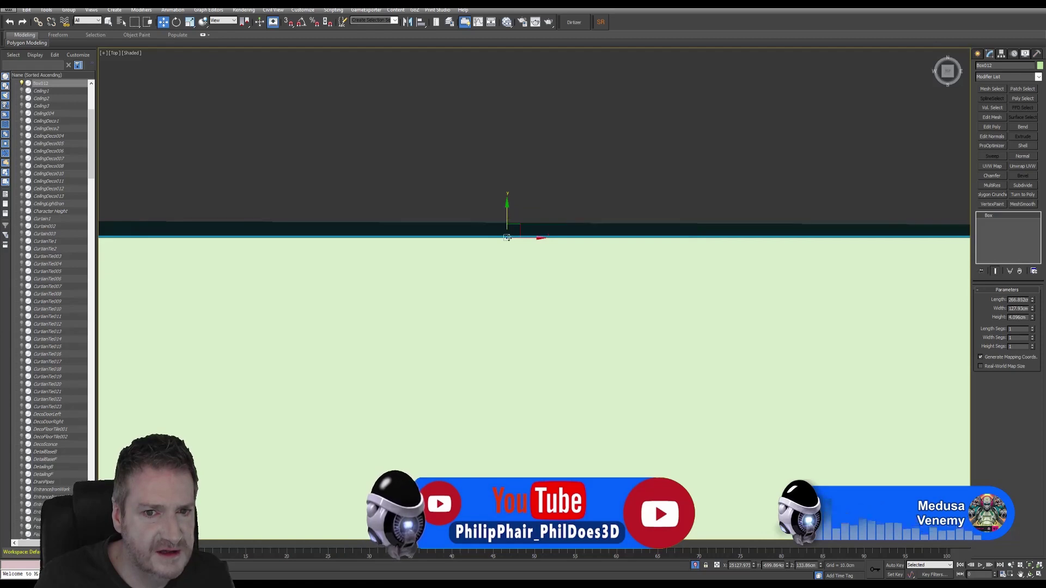
pyautogui.scroll(-2, 511, 236)
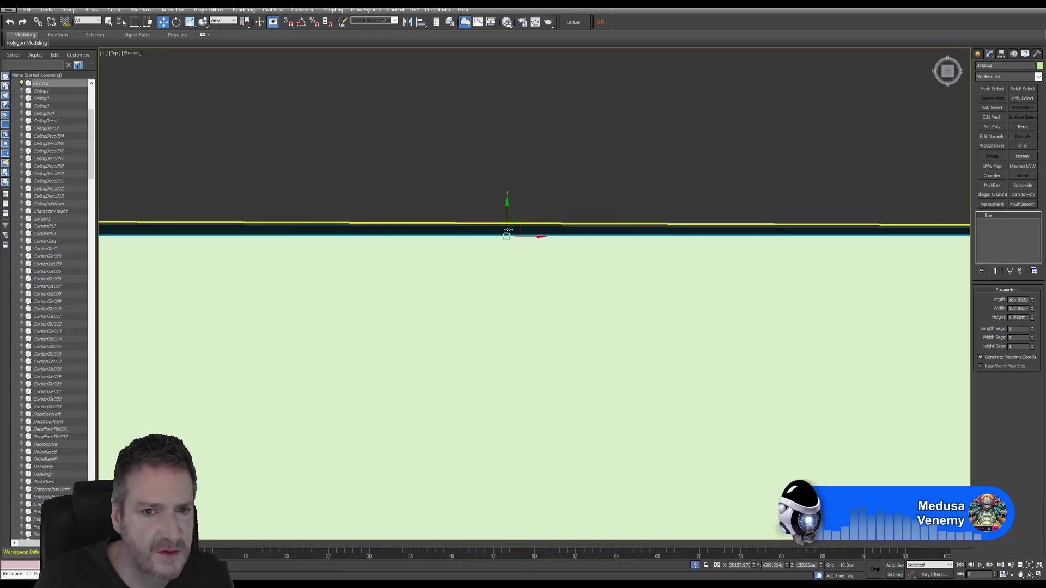
pyautogui.scroll(-3, 508, 246)
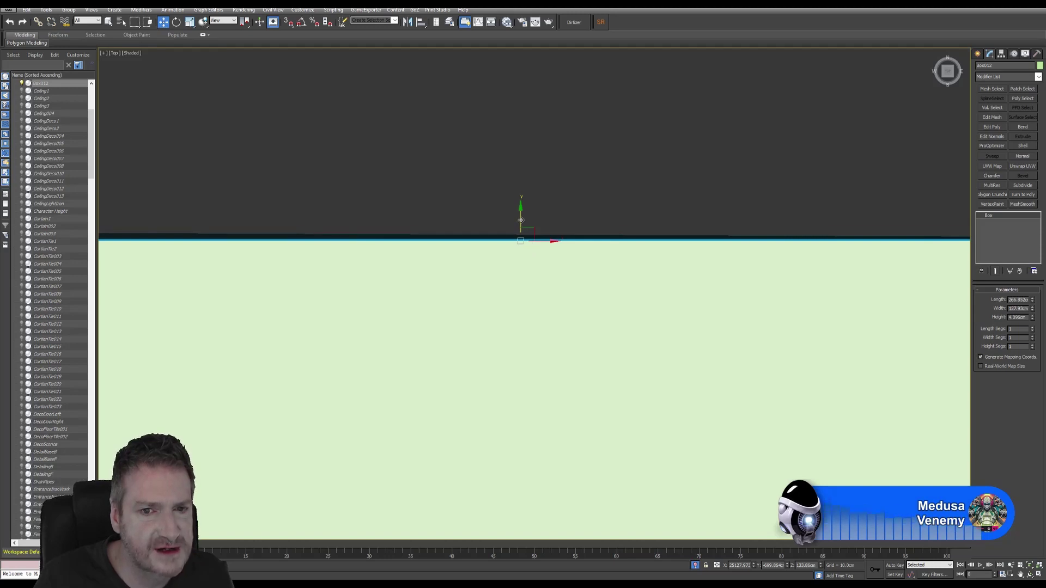
pyautogui.moveTo(521, 220); pyautogui.dragTo(523, 218)
pyautogui.scroll(-3, 528, 260)
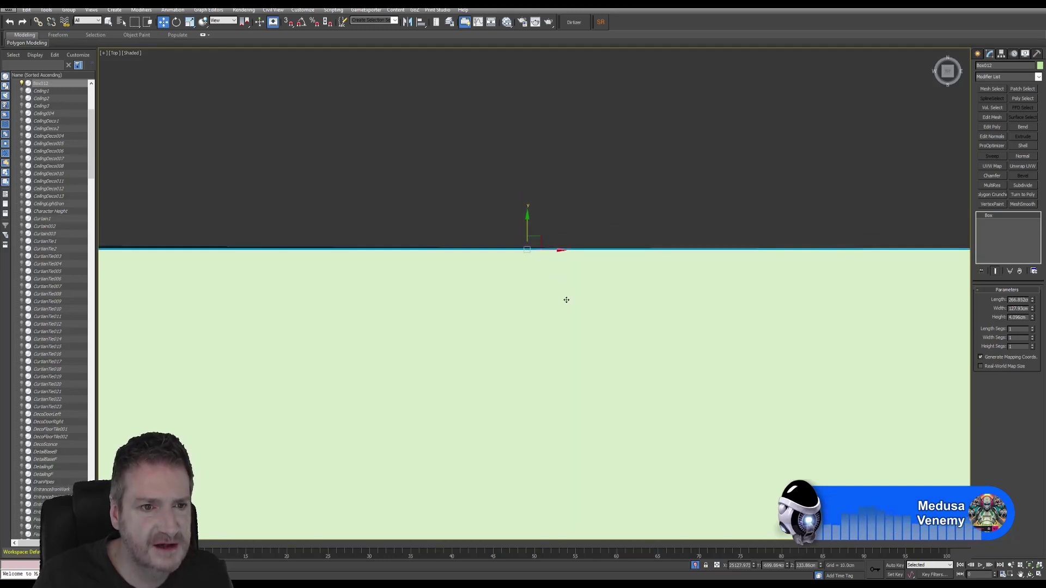
pyautogui.scroll(-5, 566, 300)
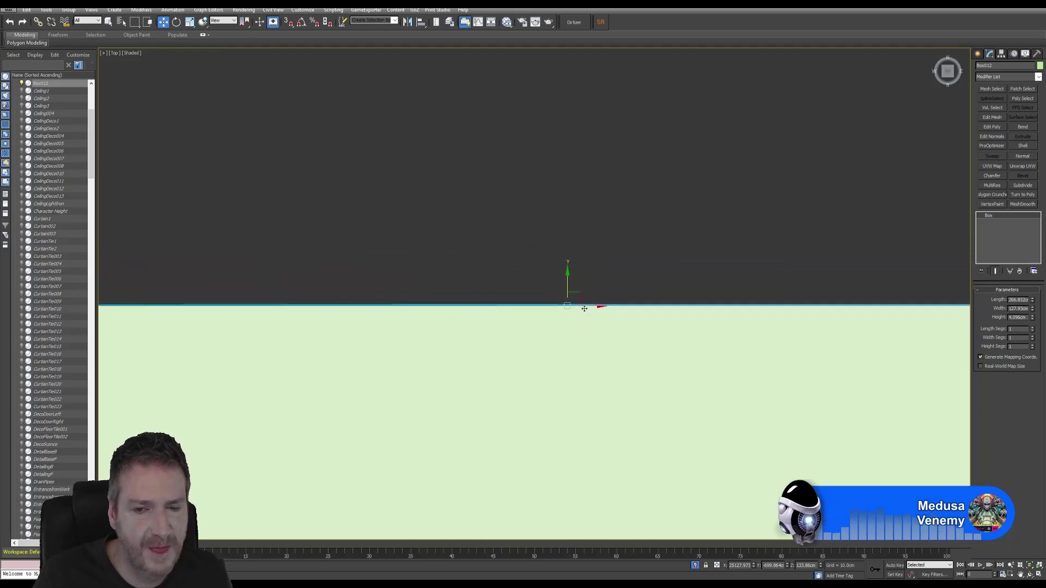
pyautogui.scroll(-5, 584, 308)
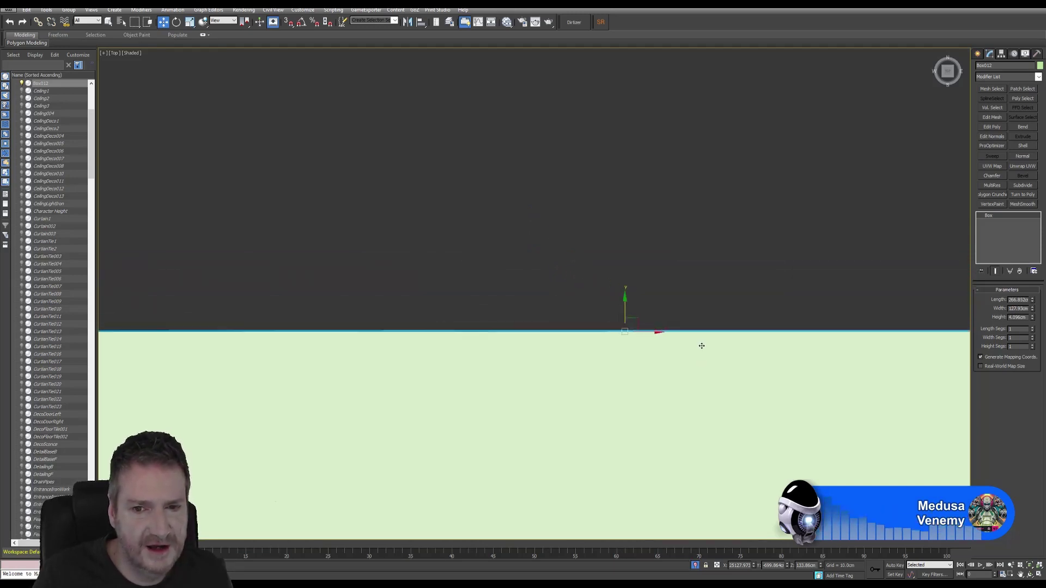
# Increase Box012's height to about 5.3 cm so its lower edge meets the dark panel's lower edge in the Top view
pyautogui.scroll(-6, 702, 346)
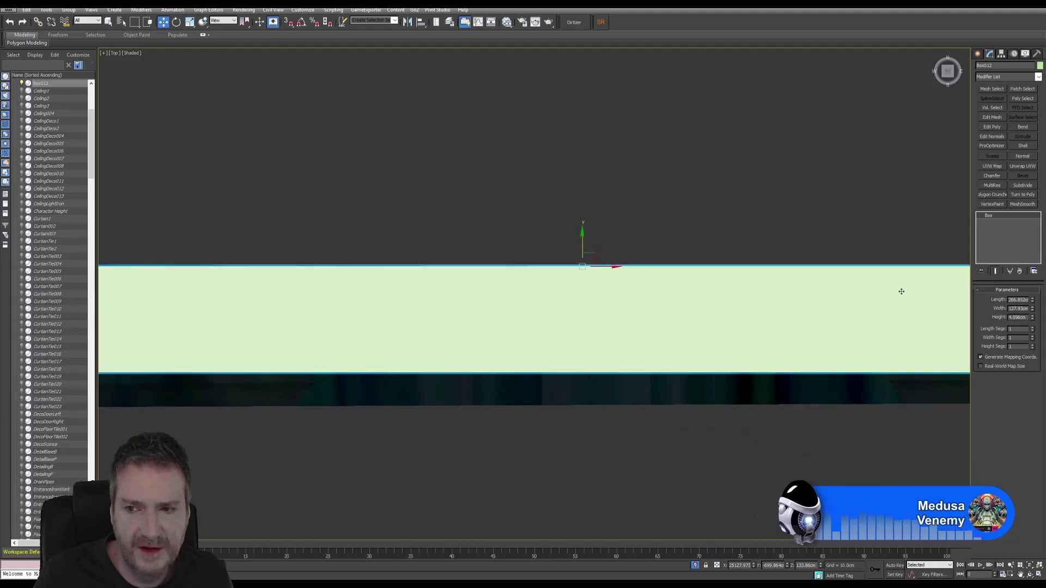
pyautogui.moveTo(1034, 320); pyautogui.dragTo(1033, 321)
pyautogui.moveTo(643, 363); pyautogui.dragTo(626, 292, button='middle')
pyautogui.scroll(4, 626, 341)
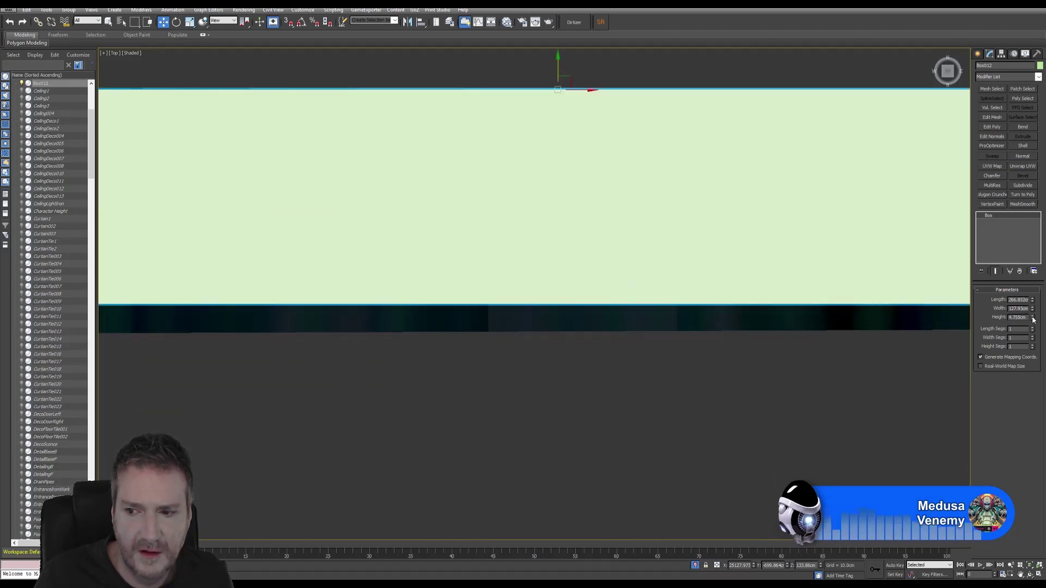
pyautogui.moveTo(1033, 320); pyautogui.dragTo(1033, 320)
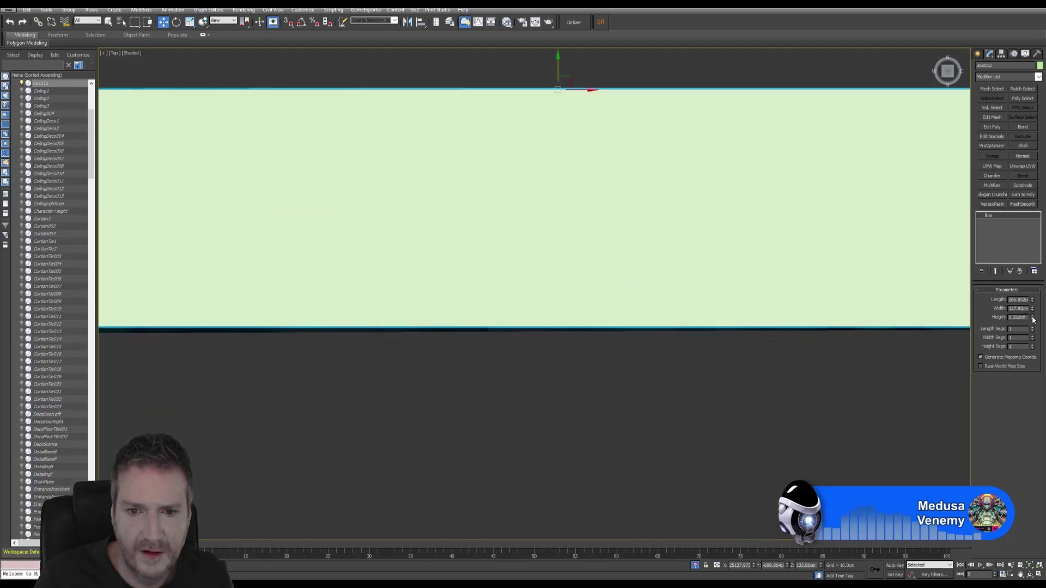
pyautogui.scroll(4, 580, 343)
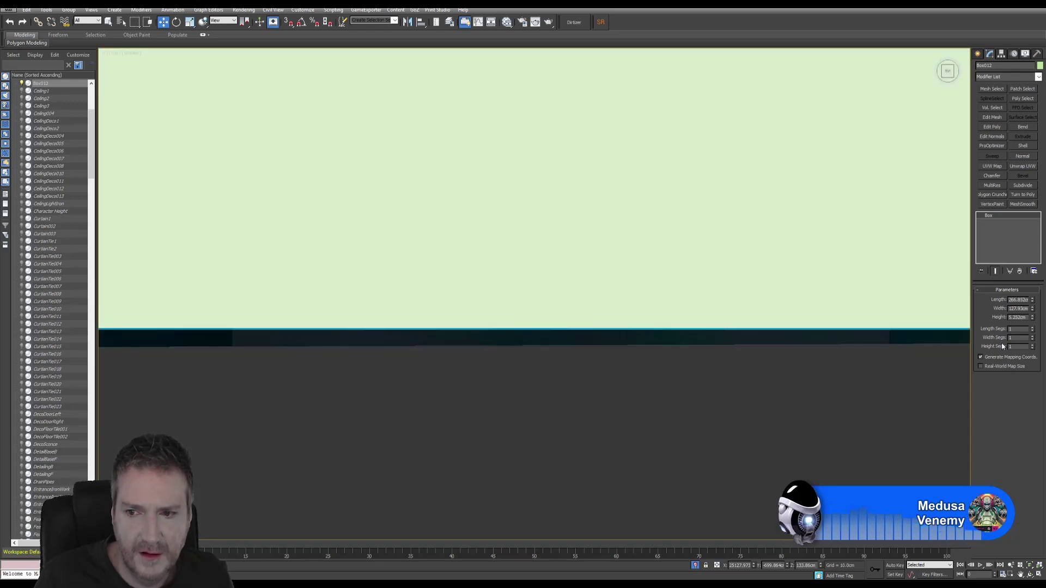
pyautogui.click(1033, 318)
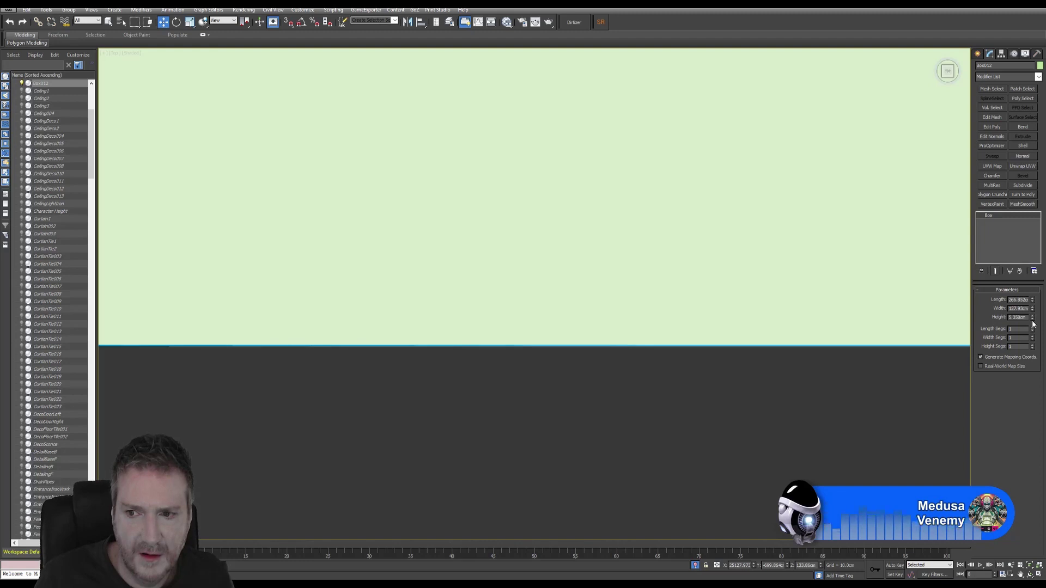
pyautogui.click(1033, 320)
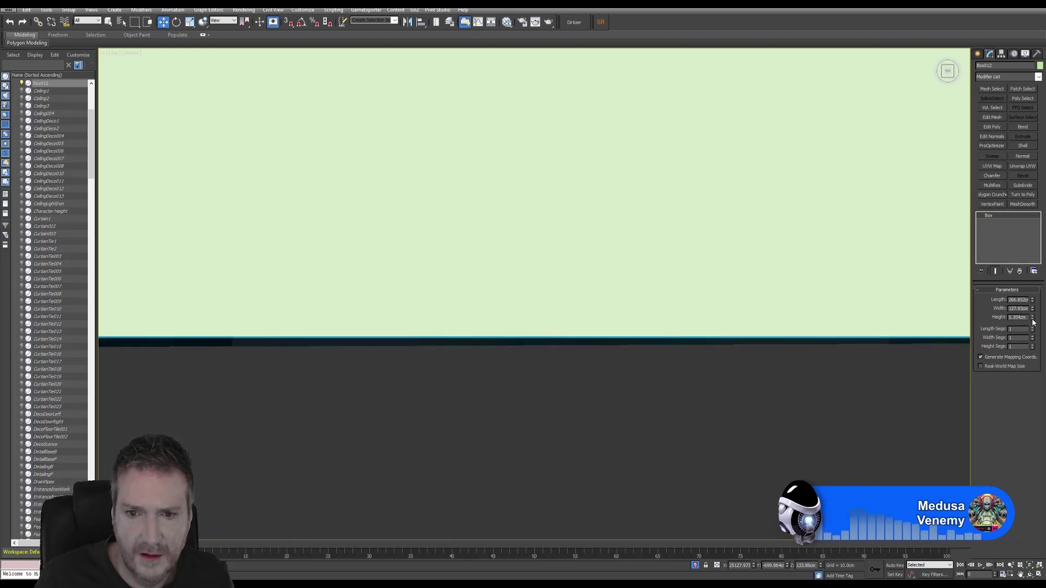
pyautogui.click(1033, 317)
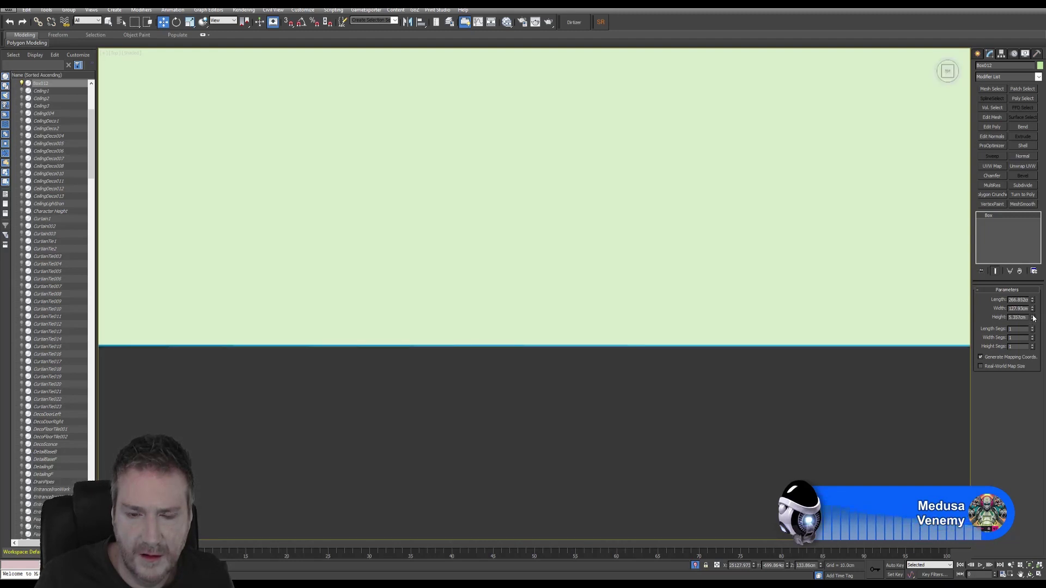
pyautogui.click(1033, 321)
# Switch from the maximized Top view to a maximized Front view showing the whole box and panel design
pyautogui.scroll(-5, 620, 411)
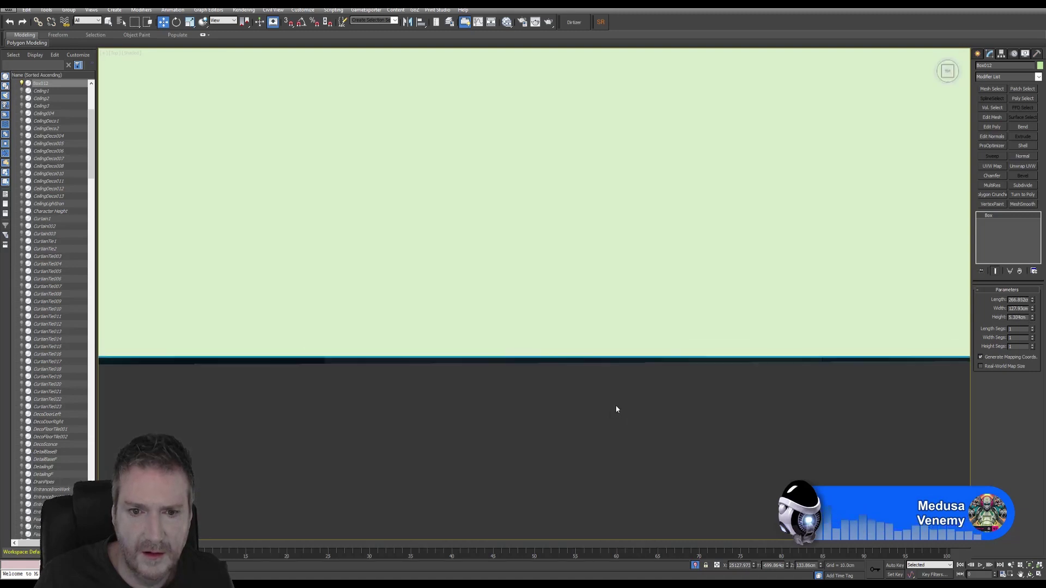
pyautogui.scroll(-8, 633, 414)
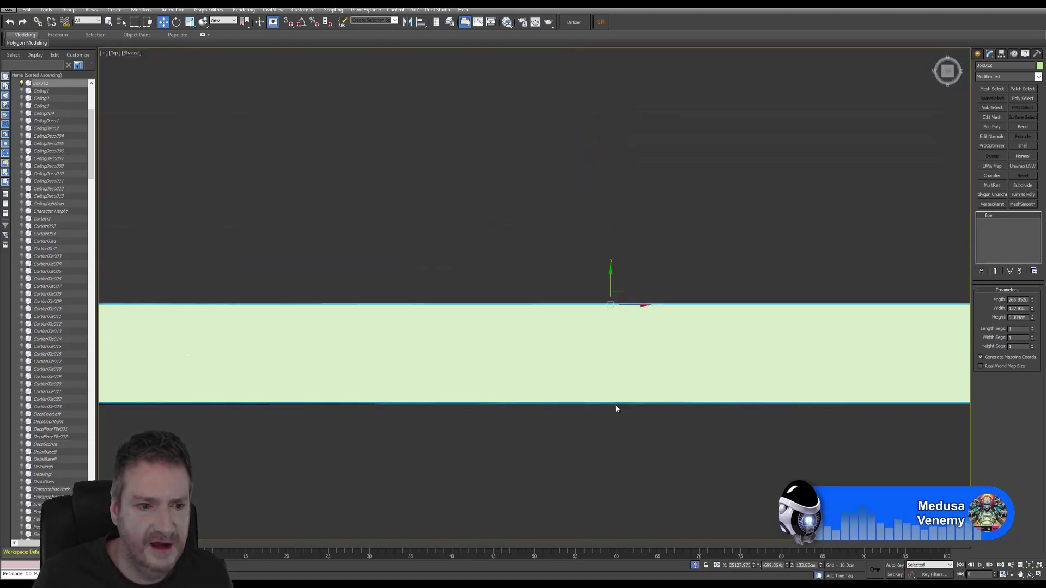
pyautogui.scroll(-4, 612, 406)
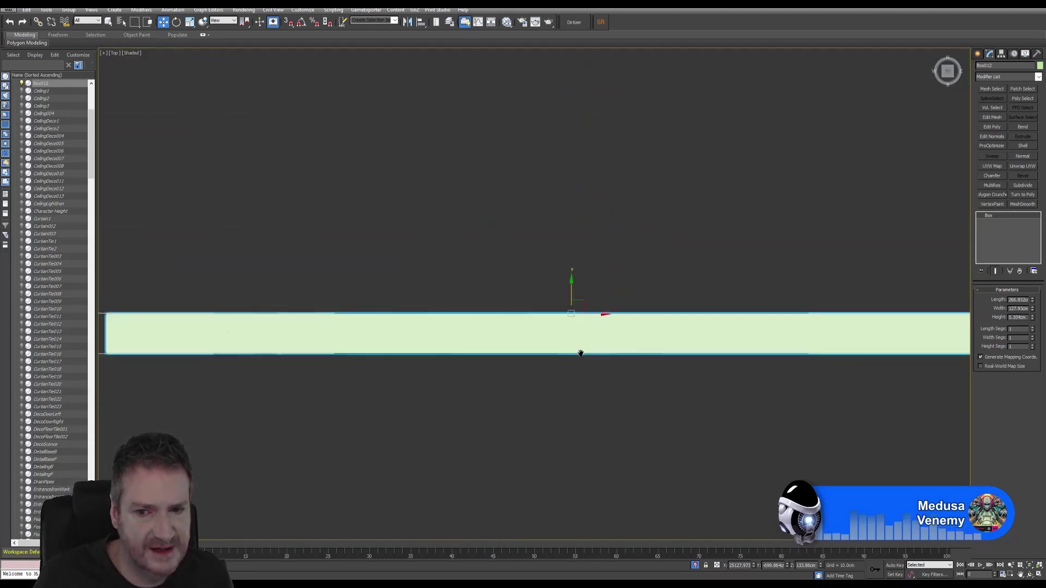
pyautogui.moveTo(609, 355); pyautogui.dragTo(593, 342, button='middle')
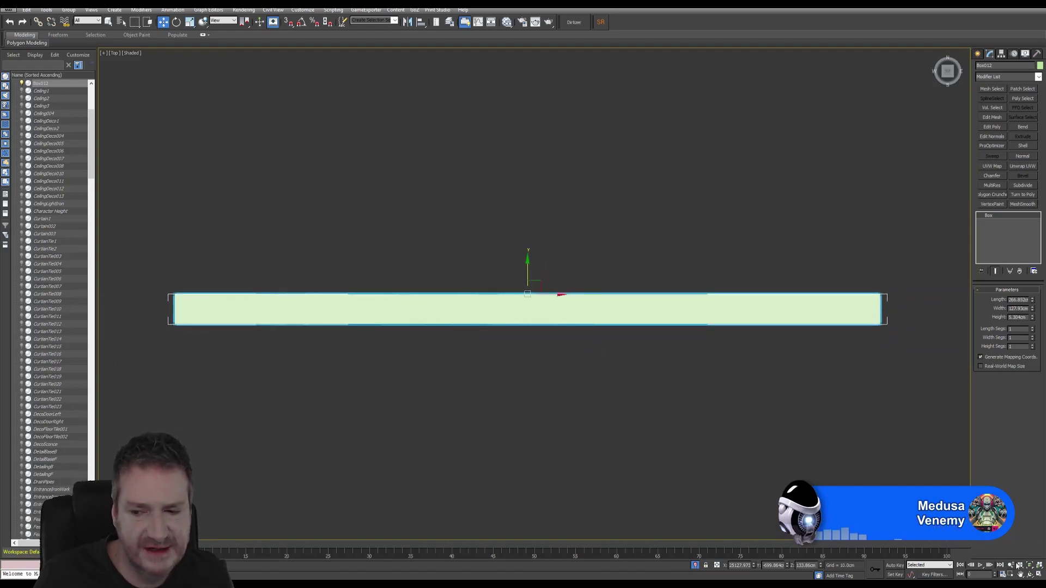
pyautogui.click(1037, 575)
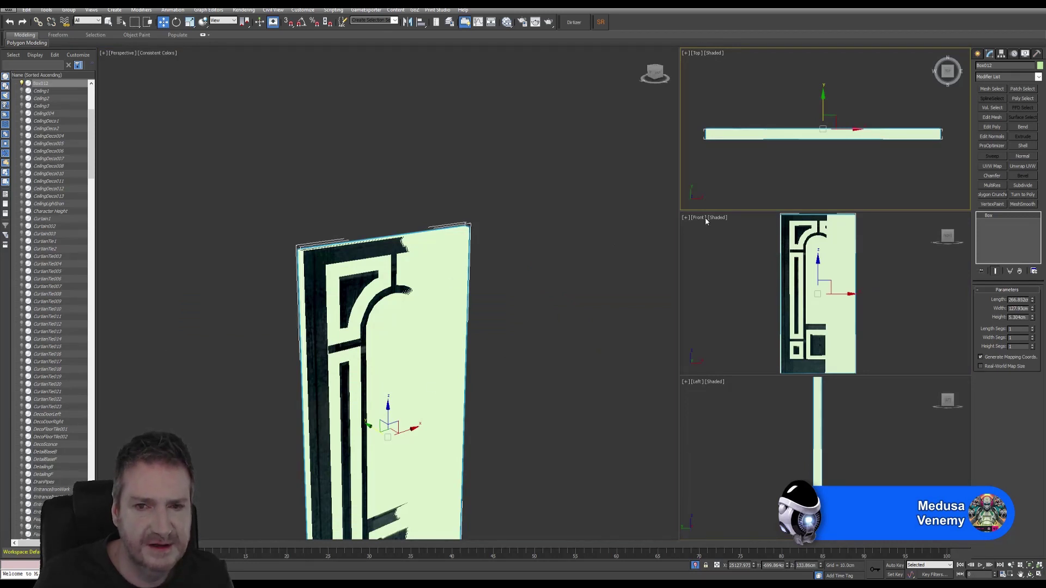
pyautogui.rightClick(877, 287)
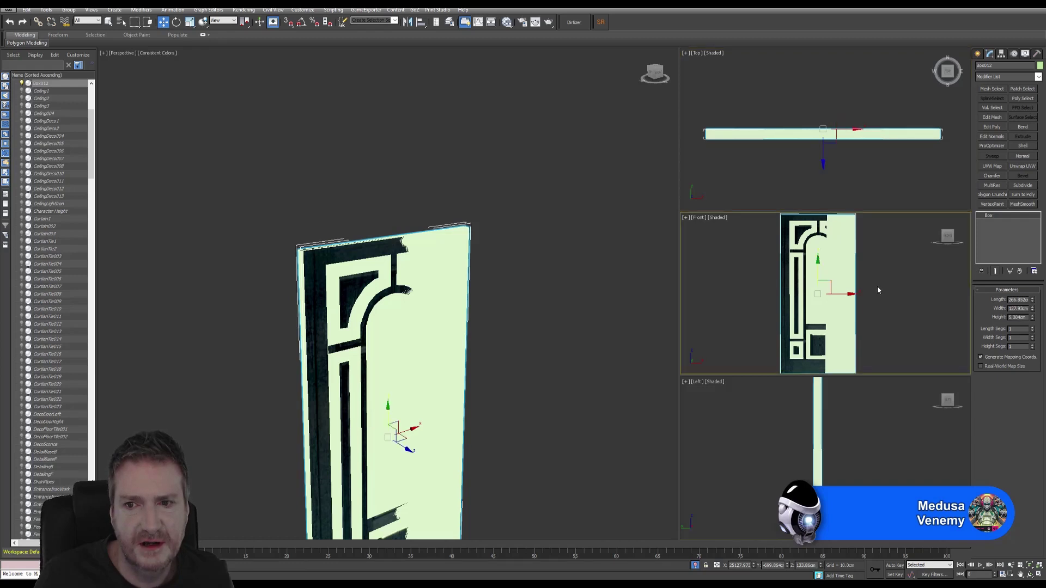
pyautogui.hotkey('alt', 'w')
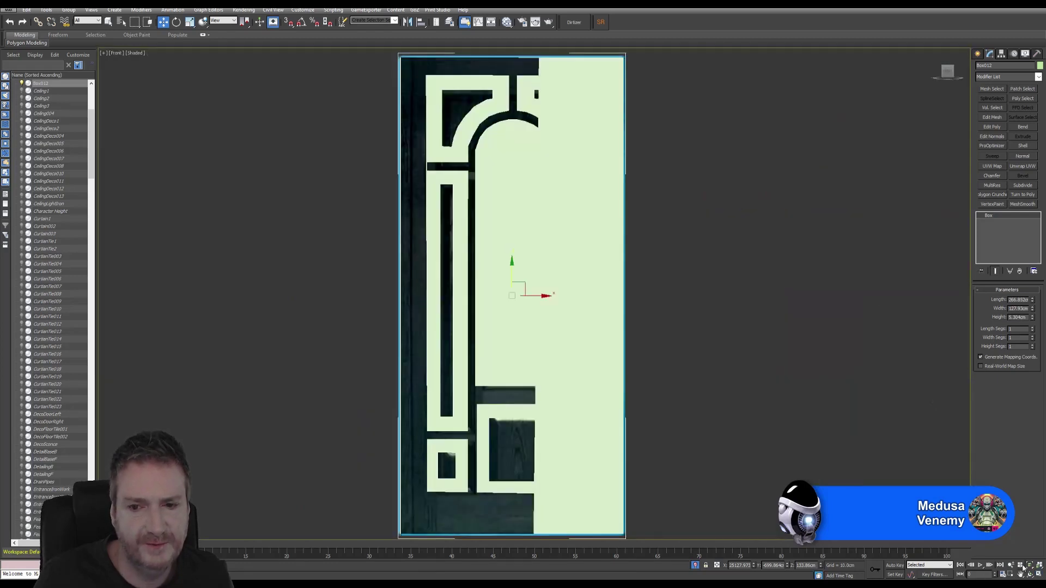
pyautogui.moveTo(692, 283); pyautogui.dragTo(679, 293, button='middle')
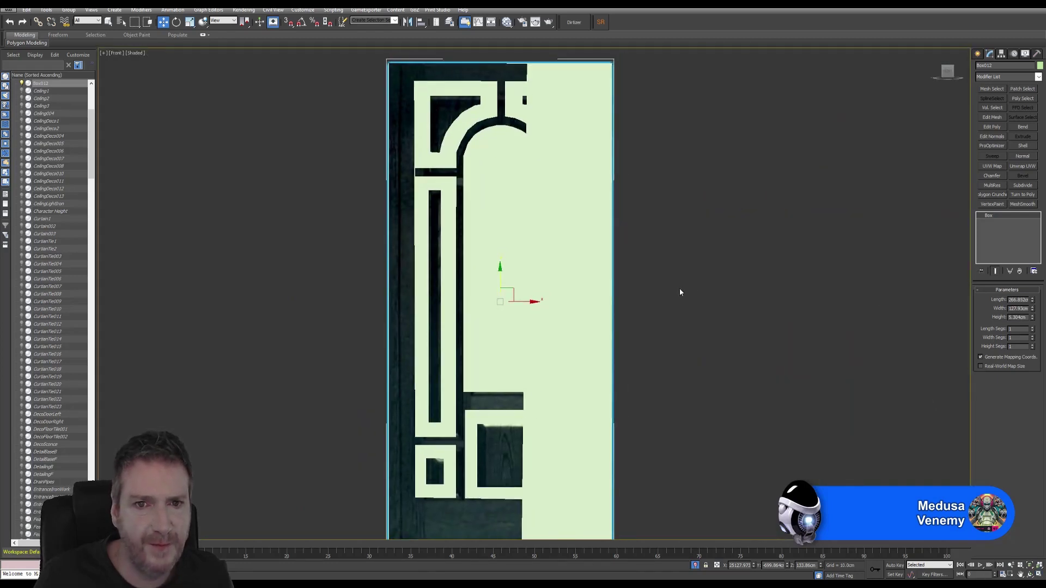
# Display edged faces in the Front view and set both the length and width segments of Box012 to 3
pyautogui.click(134, 54)
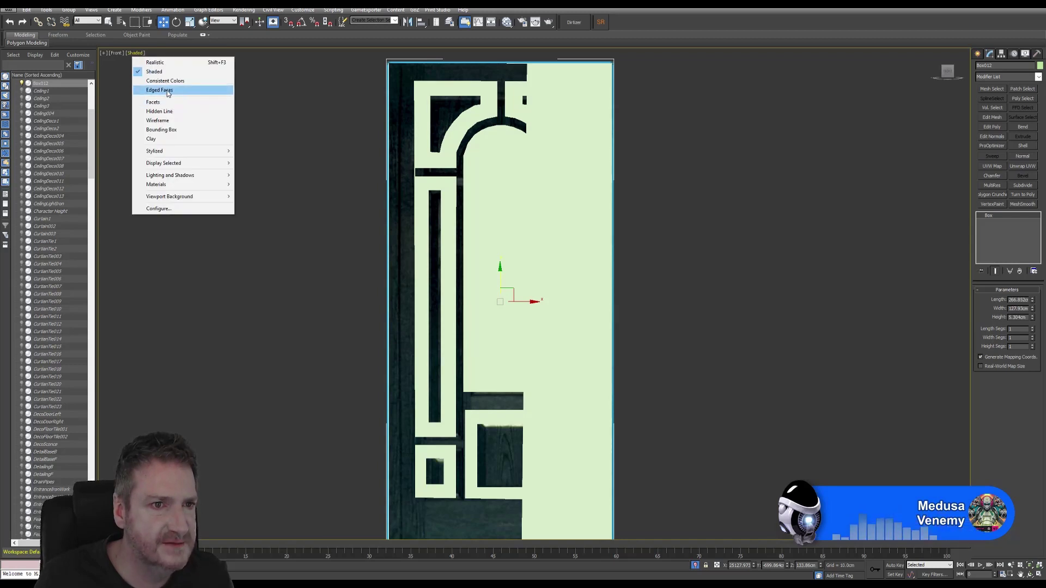
pyautogui.click(159, 89)
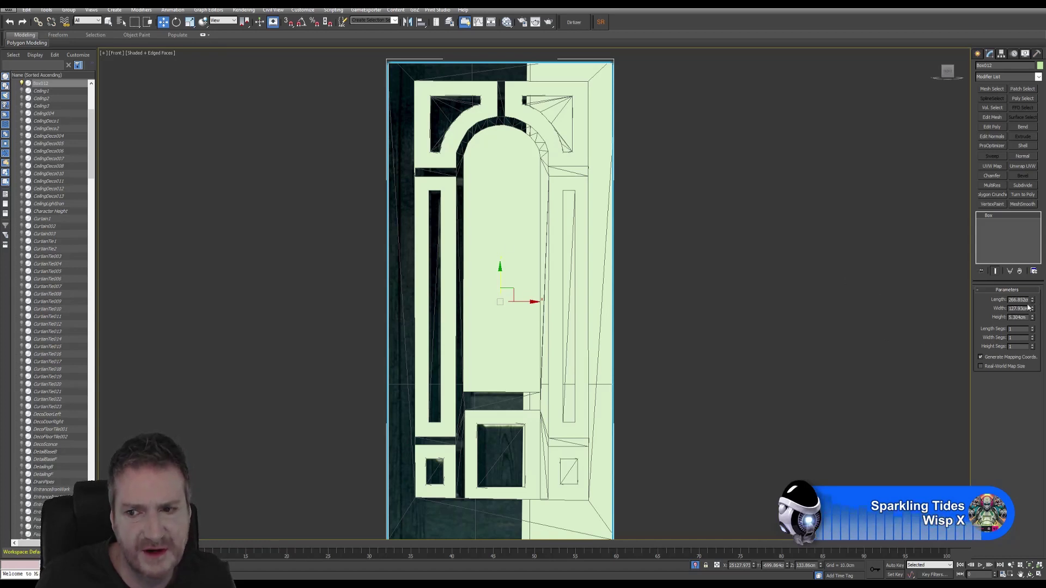
pyautogui.click(1032, 337)
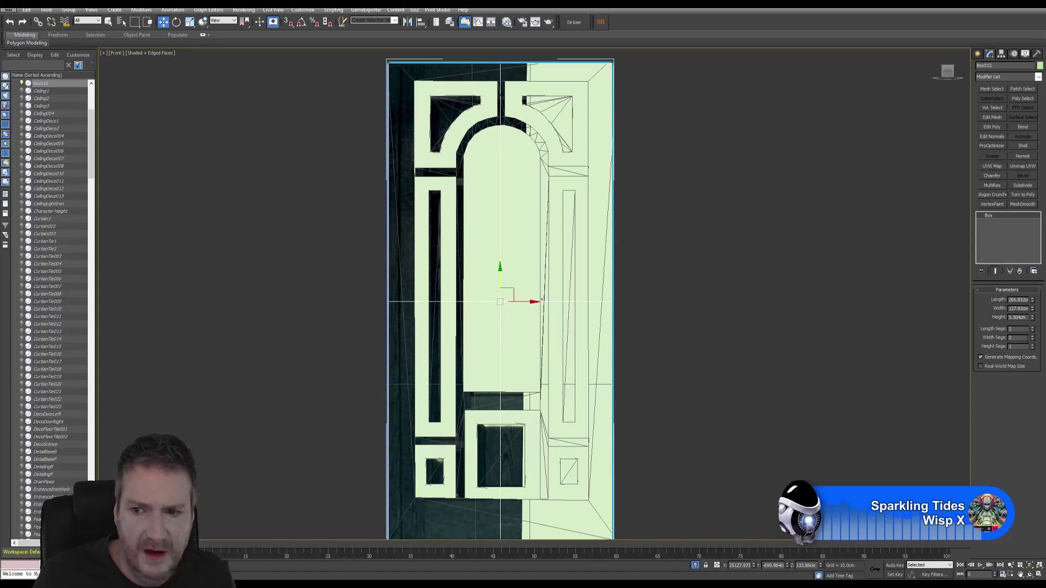
pyautogui.click(1033, 336)
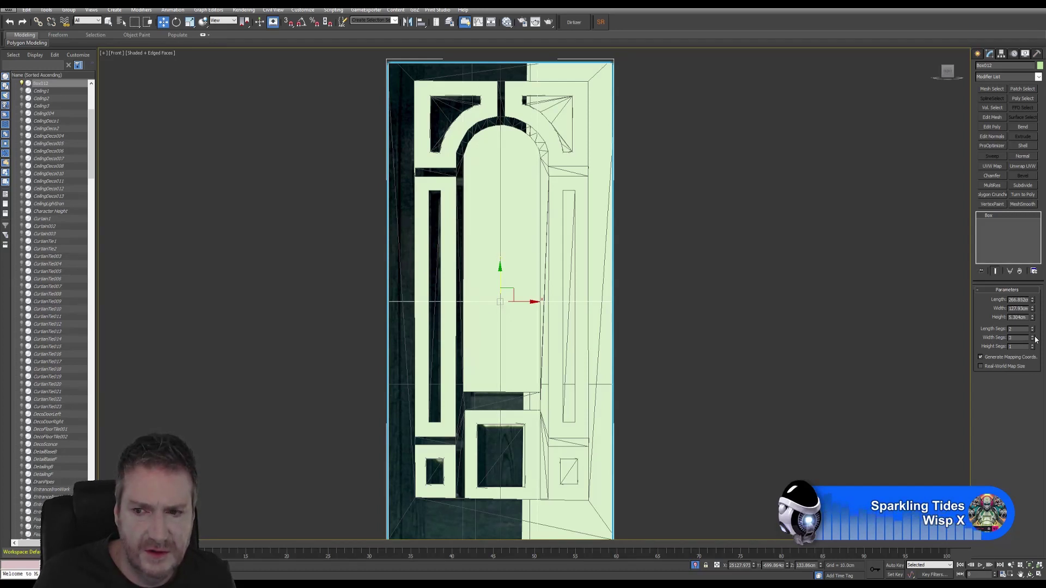
pyautogui.moveTo(654, 362); pyautogui.dragTo(662, 333, button='middle')
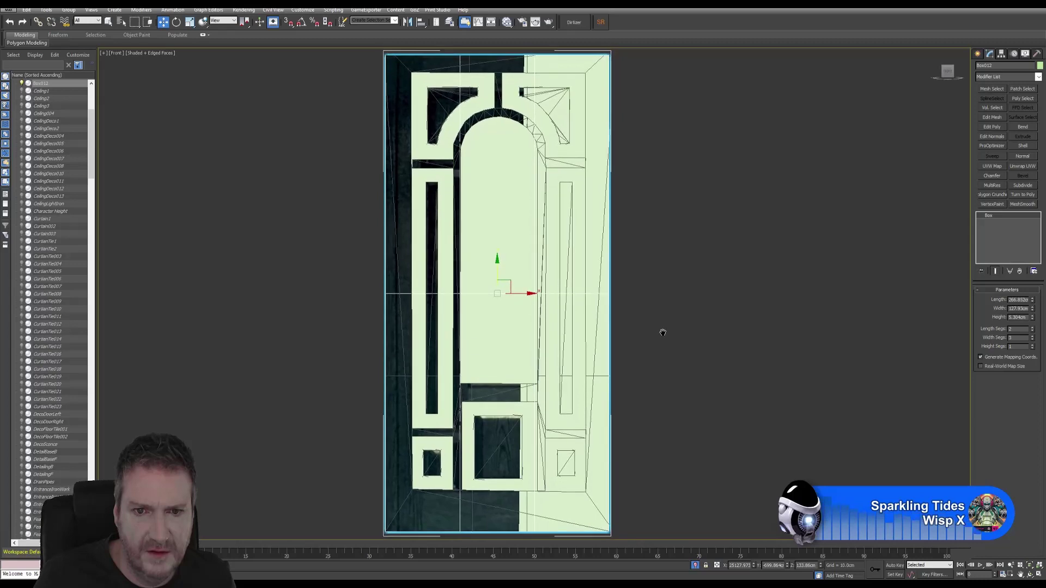
pyautogui.click(1034, 329)
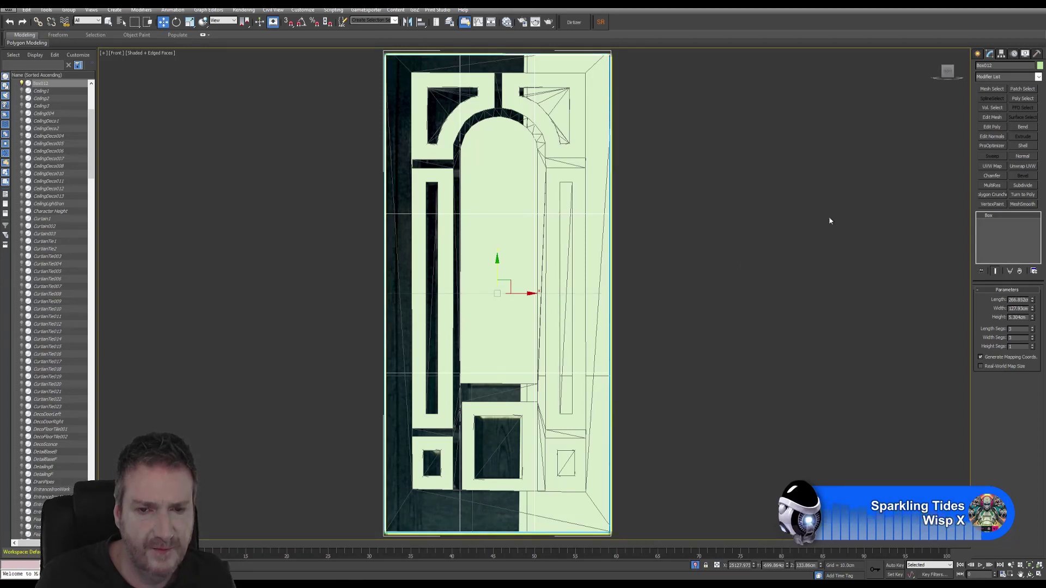
pyautogui.moveTo(689, 177); pyautogui.dragTo(696, 187, button='middle')
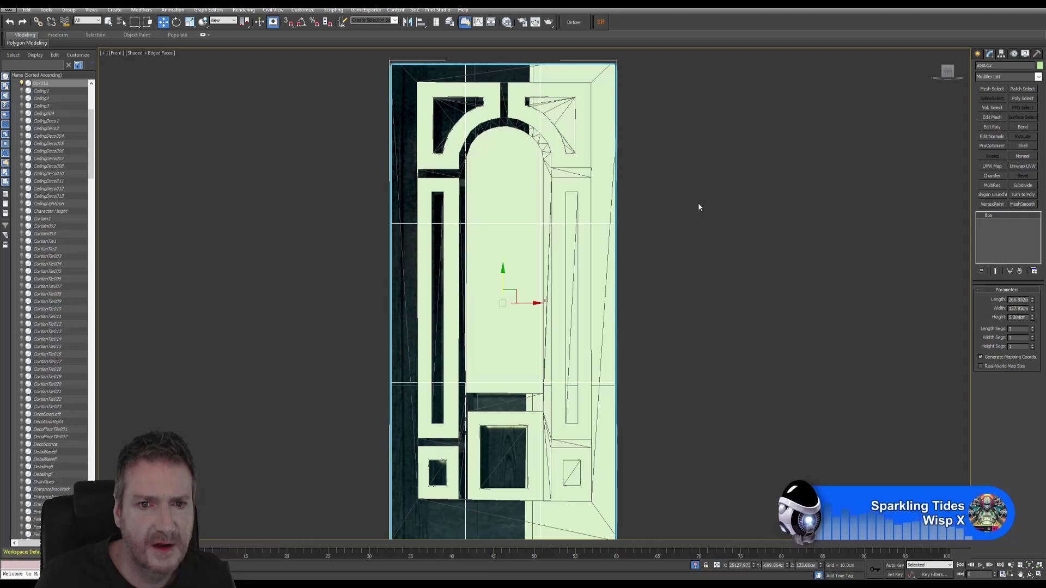
# Add an Edit Poly modifier to Box012 and enter Edge sub-object level
pyautogui.click(991, 127)
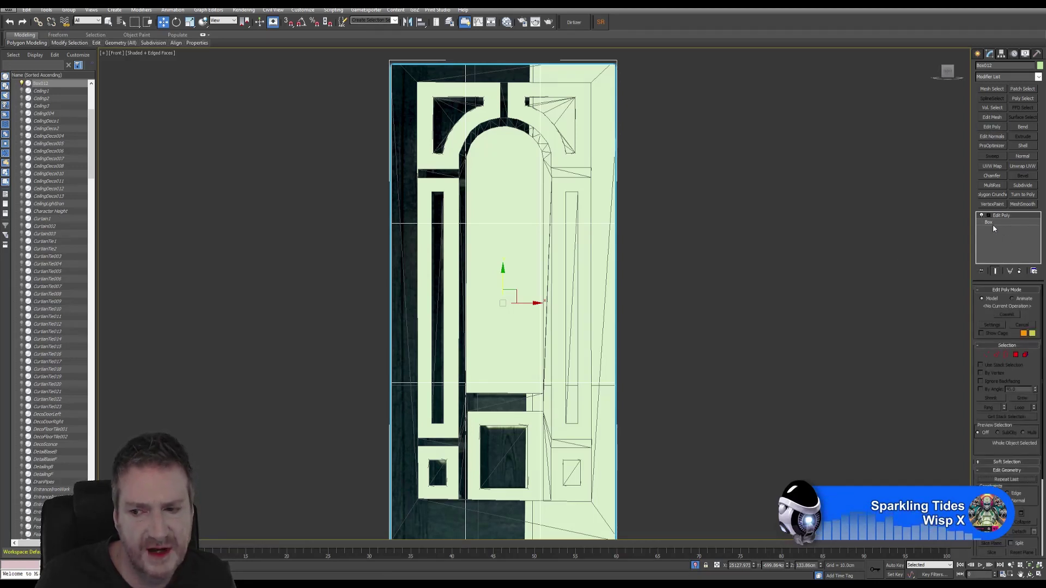
pyautogui.click(996, 355)
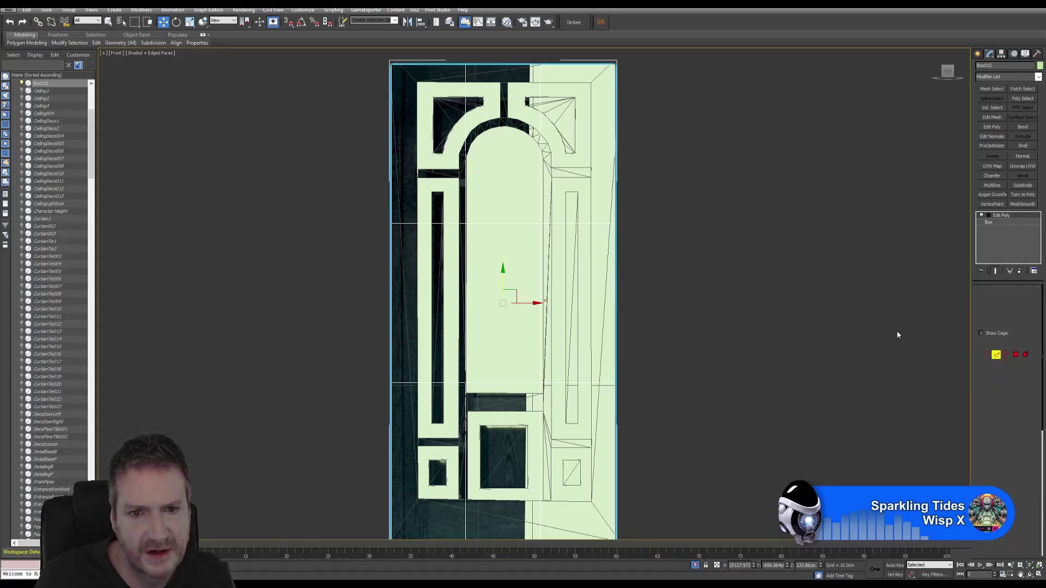
pyautogui.click(466, 208)
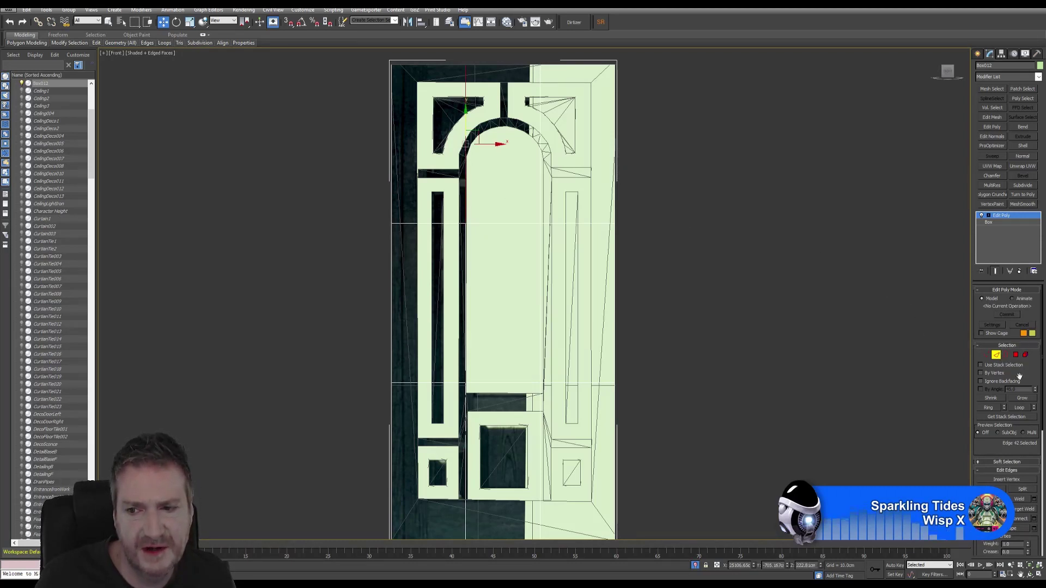
pyautogui.click(988, 408)
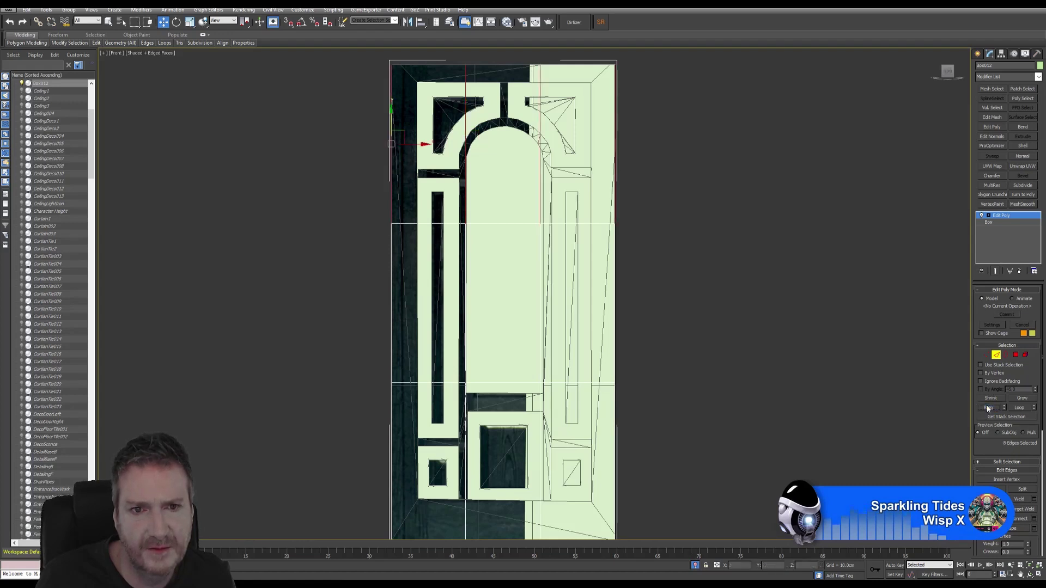
pyautogui.click(711, 212)
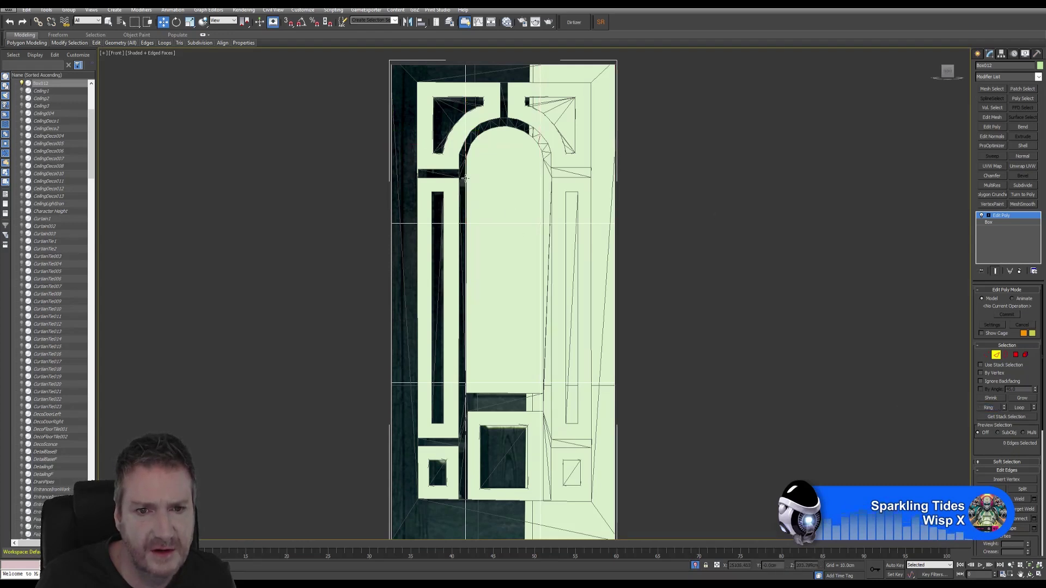
# Select the left vertical edge loop of Box012 and move it along X close to the box's left side
pyautogui.click(465, 178)
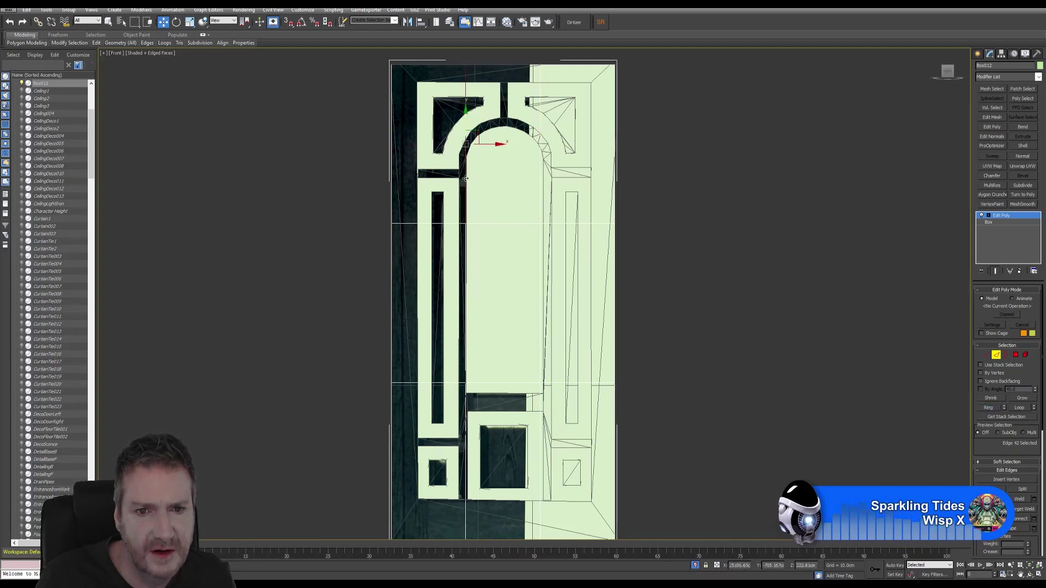
pyautogui.click(1019, 408)
pyautogui.moveTo(484, 304); pyautogui.dragTo(423, 304)
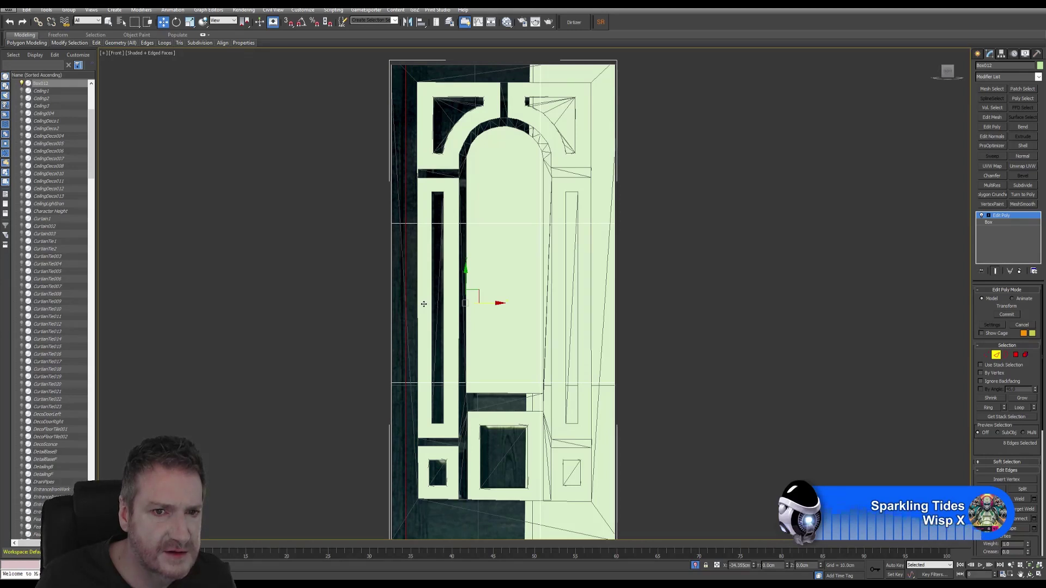
pyautogui.moveTo(423, 304); pyautogui.dragTo(406, 304)
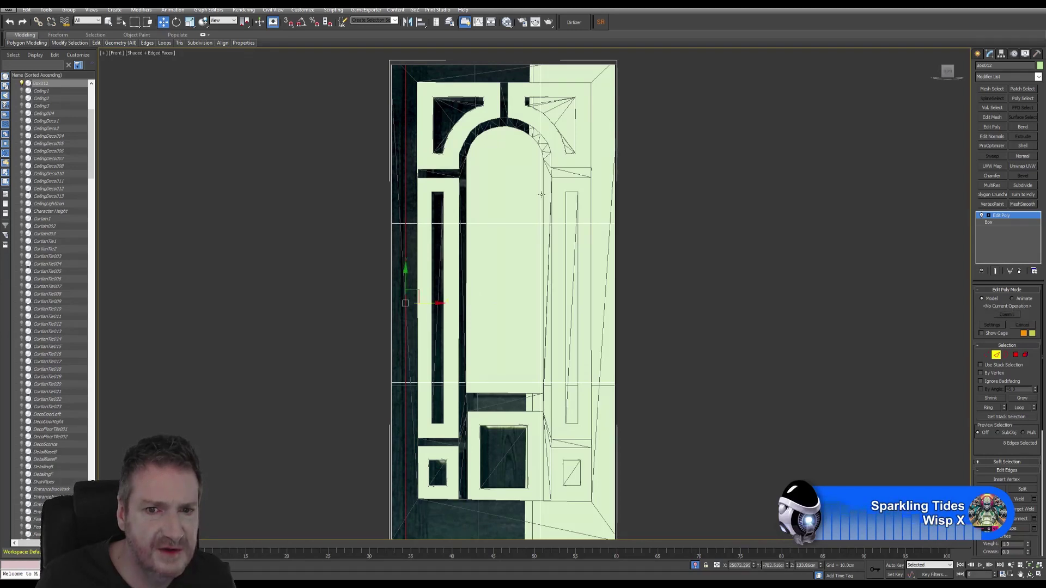
# Select the right vertical edge loop and move it along X to the outer edge of the right-hand decorative panels
pyautogui.click(541, 194)
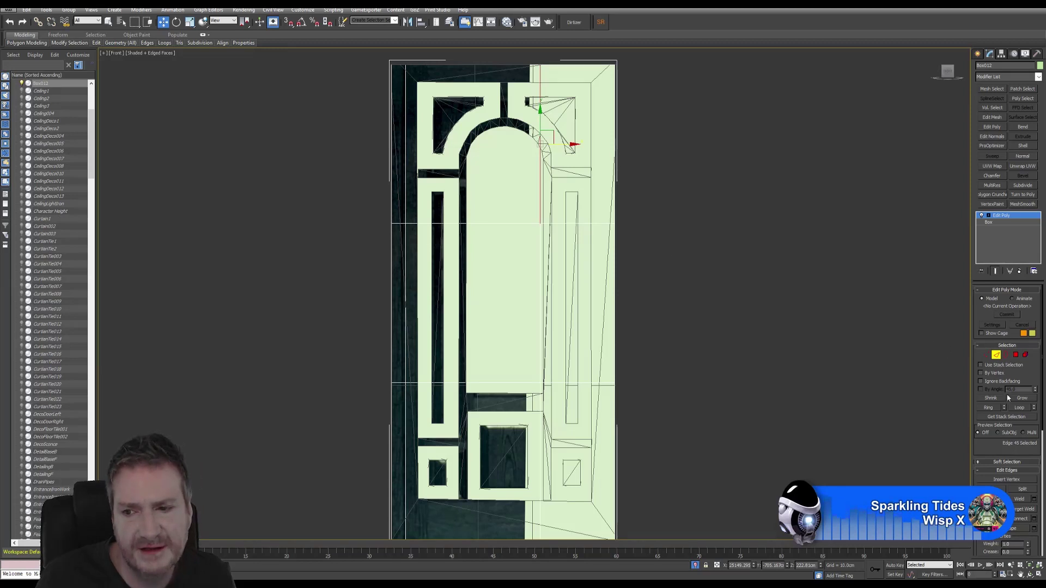
pyautogui.click(1025, 407)
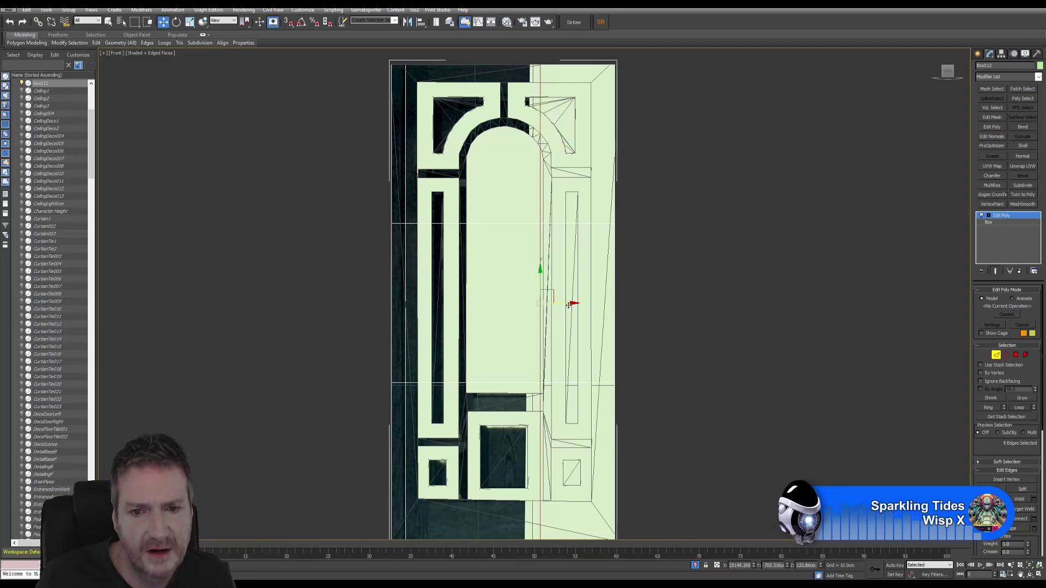
pyautogui.moveTo(569, 304); pyautogui.dragTo(621, 306)
# Select the upper horizontal edge loop and move it upward close to the box's top edge
pyautogui.click(509, 224)
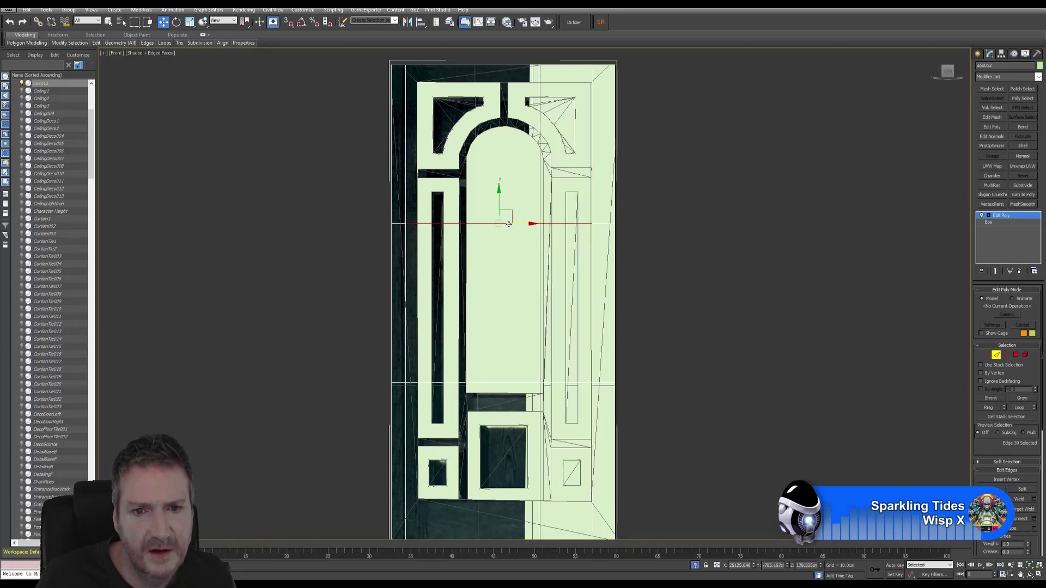
pyautogui.click(1018, 407)
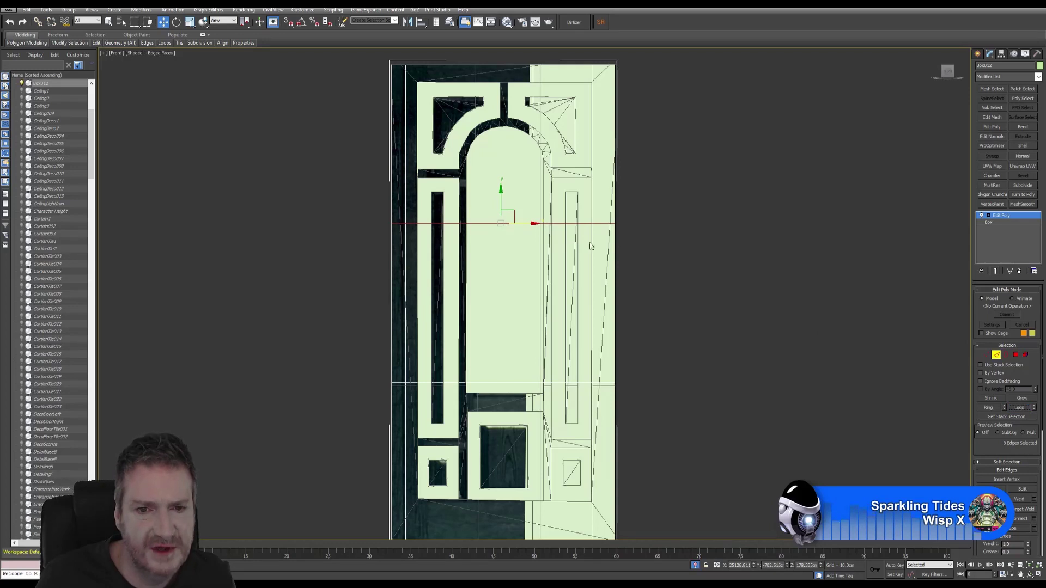
pyautogui.moveTo(499, 206); pyautogui.dragTo(522, 64)
# Move the lower horizontal edge loop down to just above the box's bottom edge and leave Edge sub-object level
pyautogui.moveTo(658, 311); pyautogui.dragTo(653, 183, button='middle')
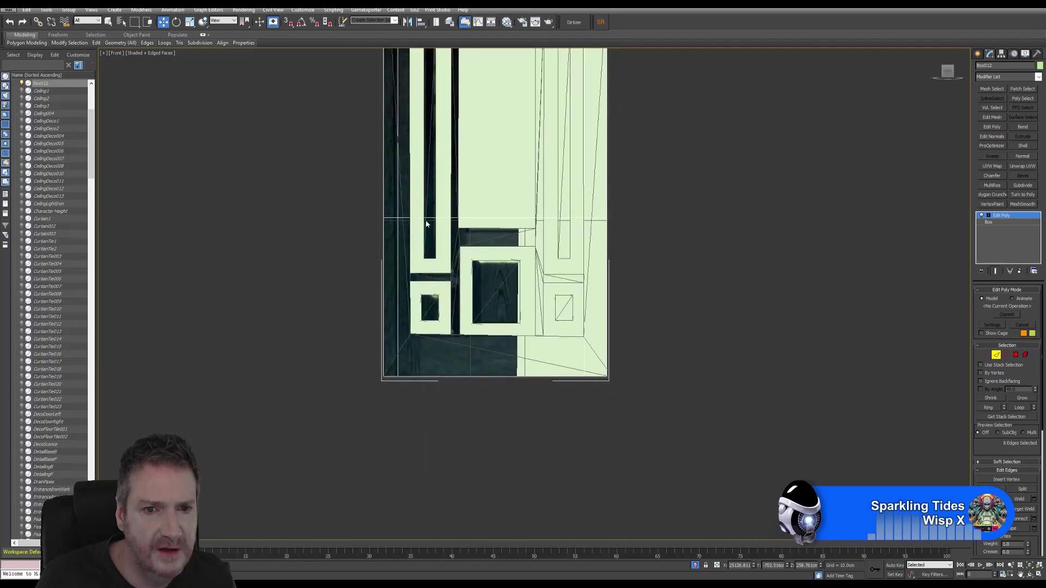
pyautogui.click(425, 220)
pyautogui.click(1023, 408)
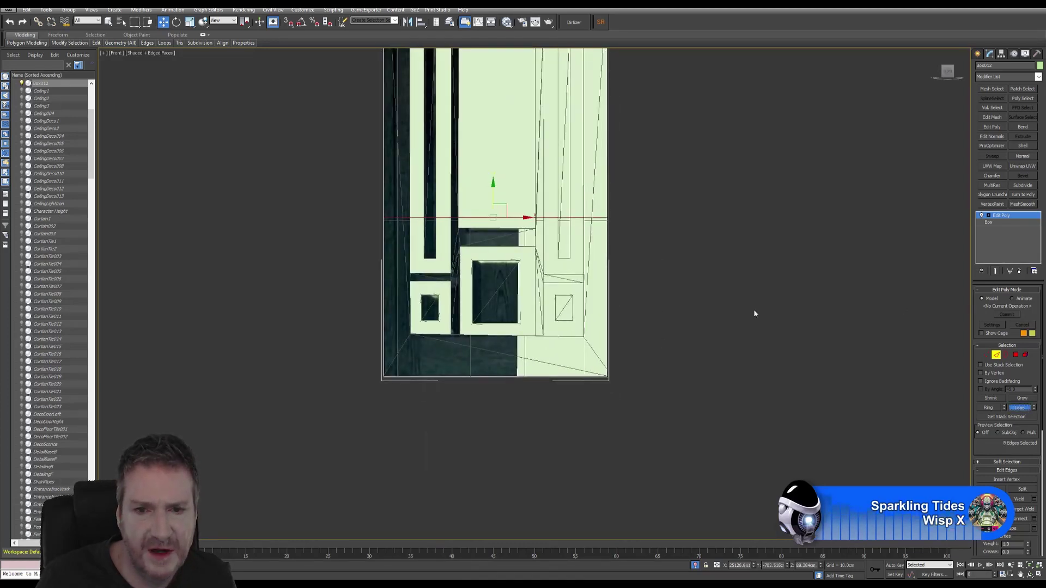
pyautogui.moveTo(495, 198); pyautogui.dragTo(487, 330)
pyautogui.click(996, 355)
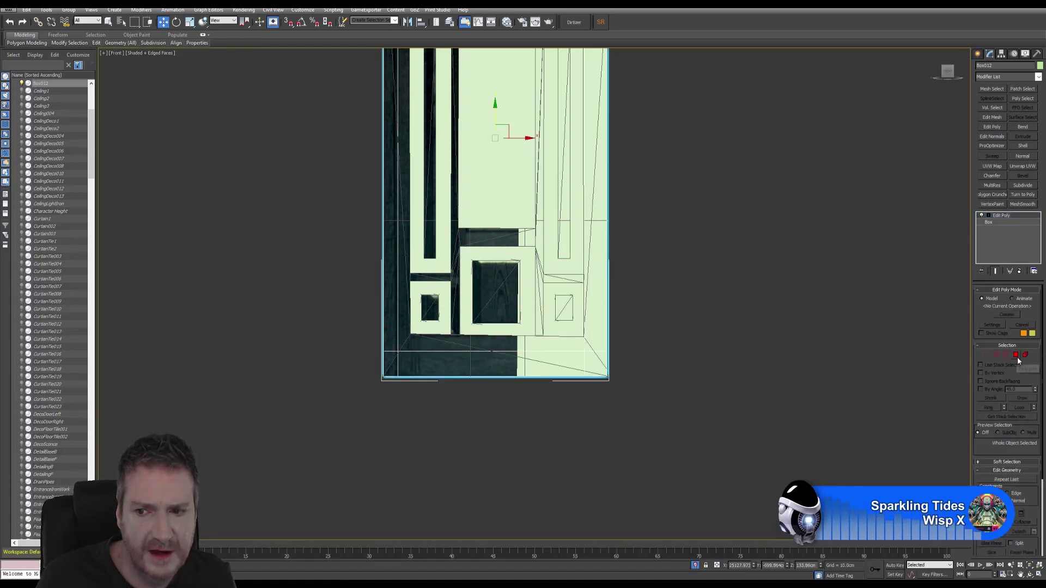
# Select the large central polygons on both the front and back of Box012 and delete them, leaving an open frame
pyautogui.click(1016, 355)
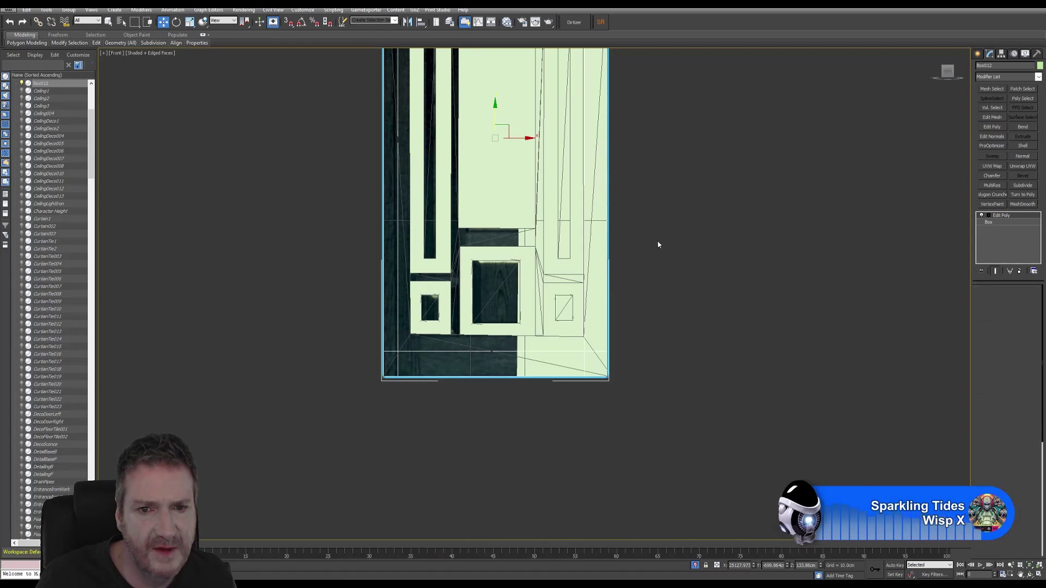
pyautogui.moveTo(657, 240); pyautogui.dragTo(670, 371, button='middle')
pyautogui.click(504, 277)
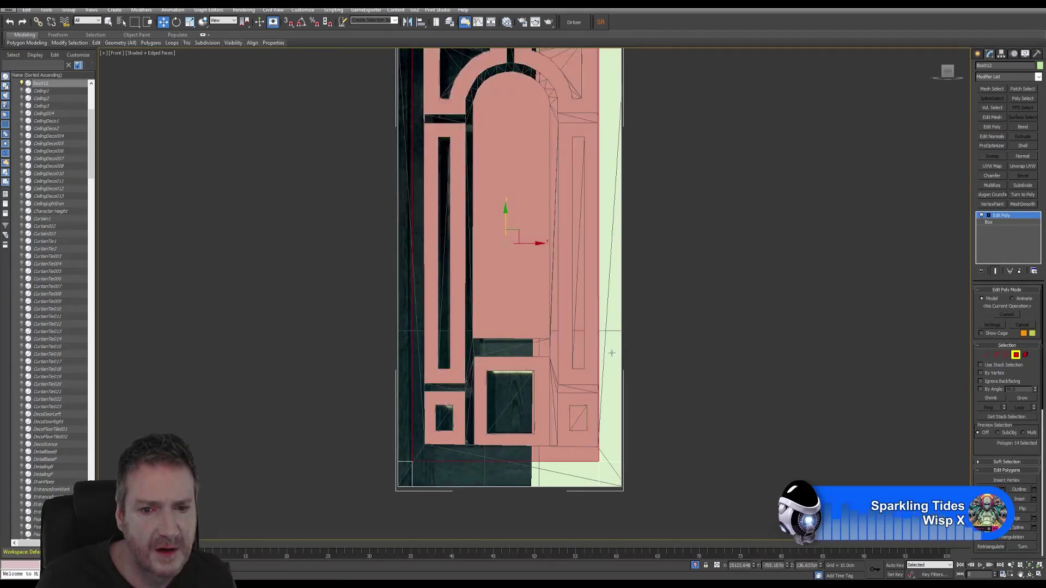
pyautogui.click(1028, 576)
pyautogui.moveTo(506, 325); pyautogui.dragTo(635, 337)
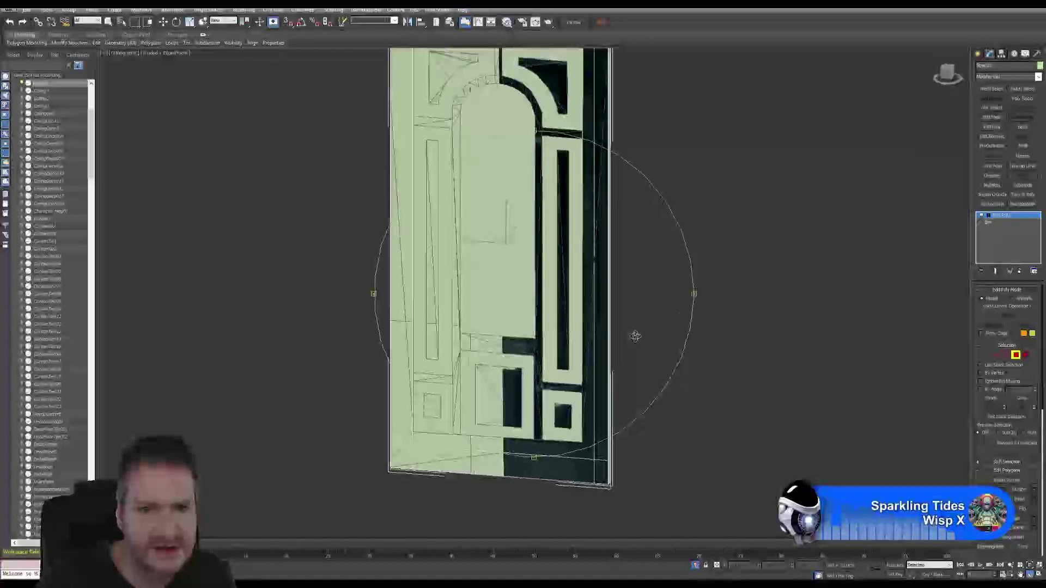
pyautogui.click(108, 22)
pyautogui.click(496, 203)
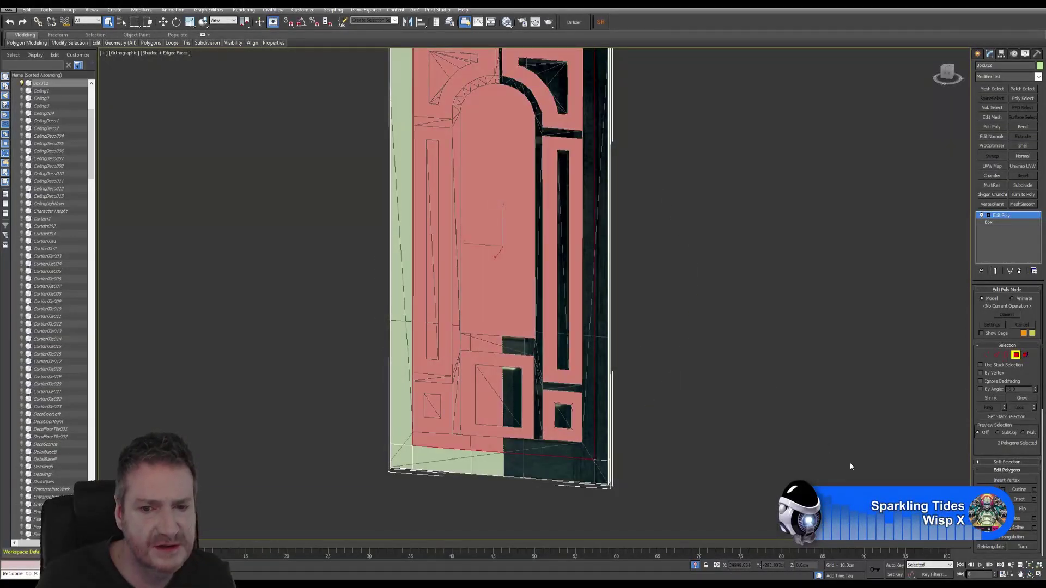
pyautogui.click(1029, 576)
pyautogui.moveTo(419, 327)
pyautogui.mouseDown()
pyautogui.moveTo(434, 317)
pyautogui.moveTo(415, 331)
pyautogui.moveTo(417, 307)
pyautogui.mouseUp()
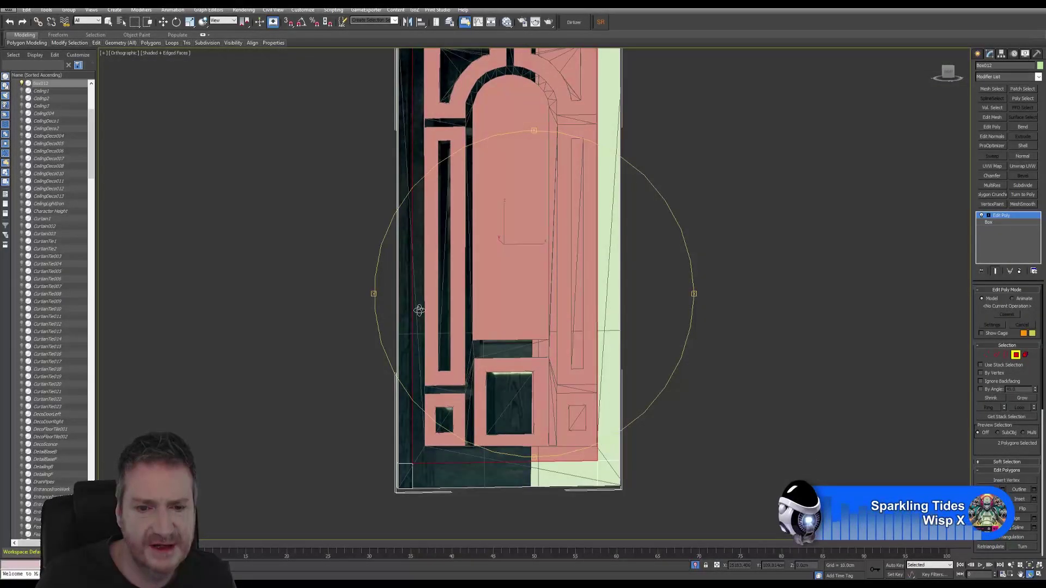
pyautogui.moveTo(497, 269); pyautogui.dragTo(469, 326)
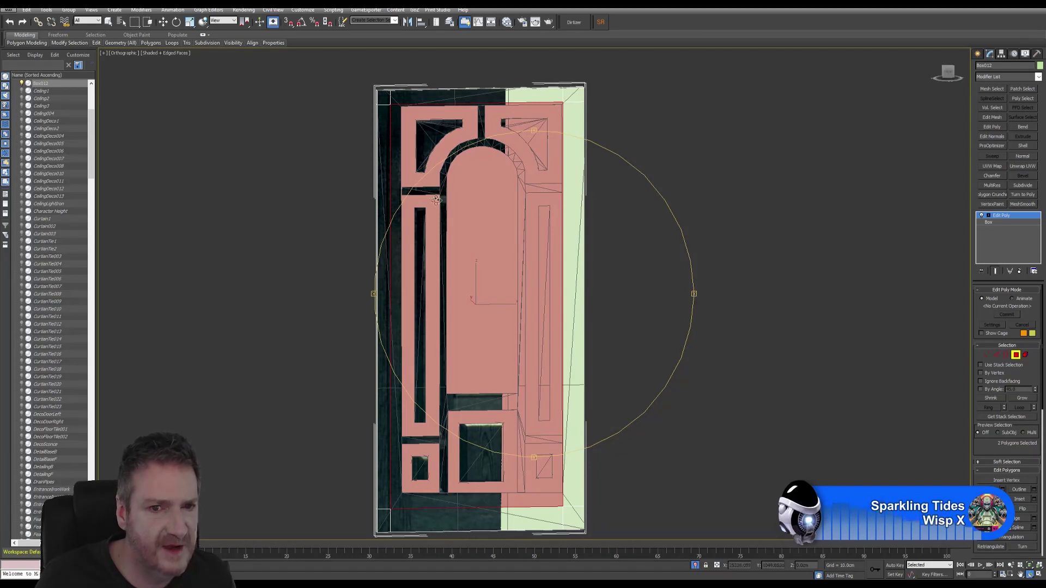
pyautogui.hotkey('ctrl', 'd')
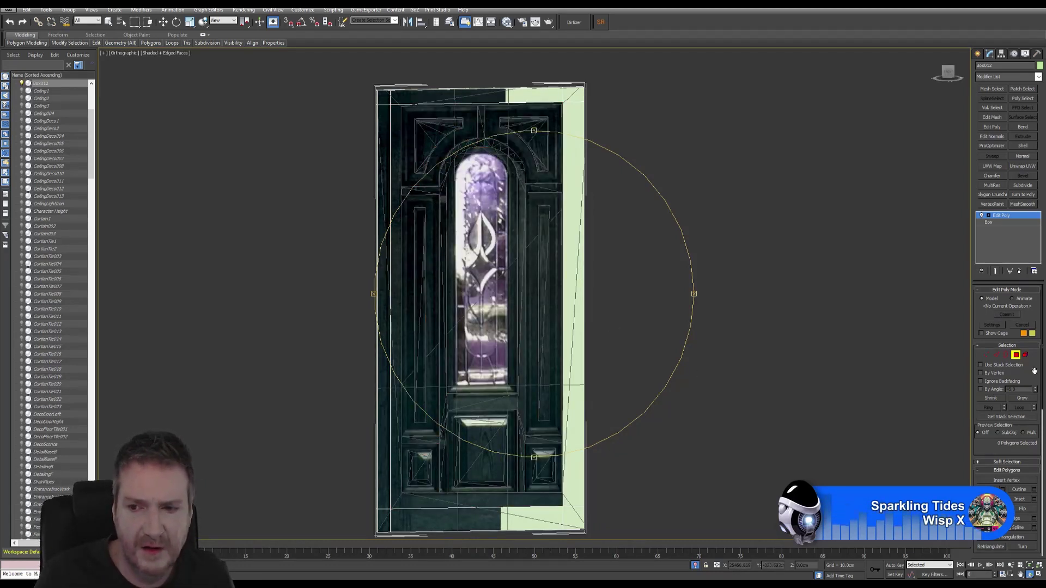
# Return to the four-viewport layout, restore the Orthographic viewport to the Front view and make the Top viewport active
pyautogui.moveTo(543, 287); pyautogui.dragTo(546, 320)
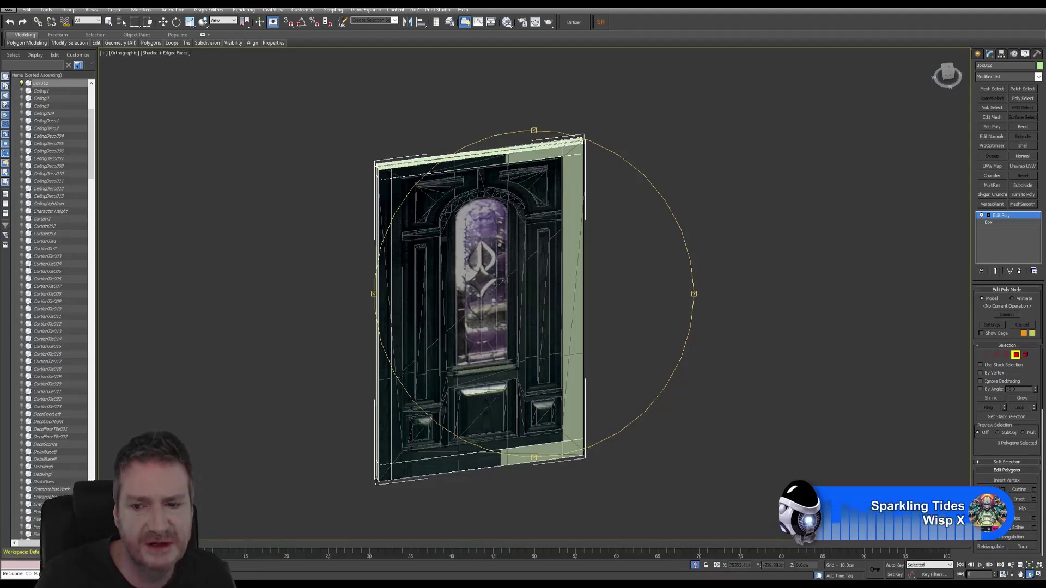
pyautogui.click(1038, 575)
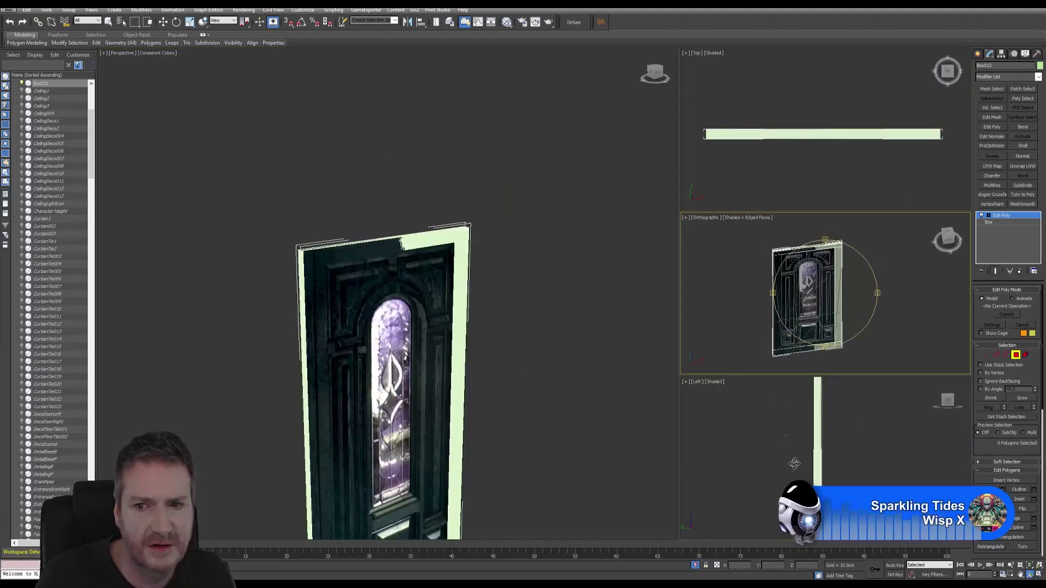
pyautogui.rightClick(722, 241)
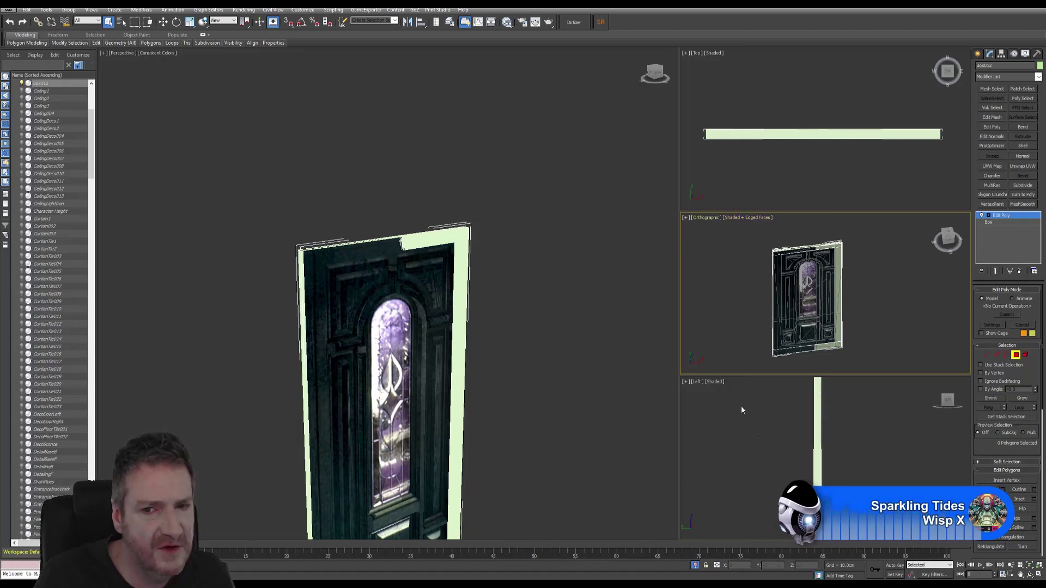
pyautogui.click(698, 219)
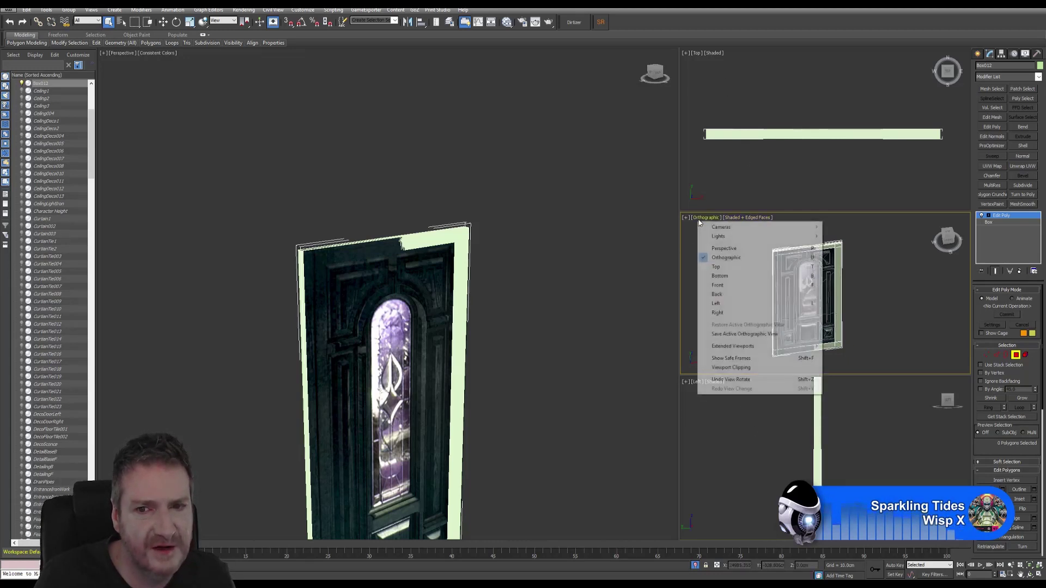
pyautogui.click(720, 285)
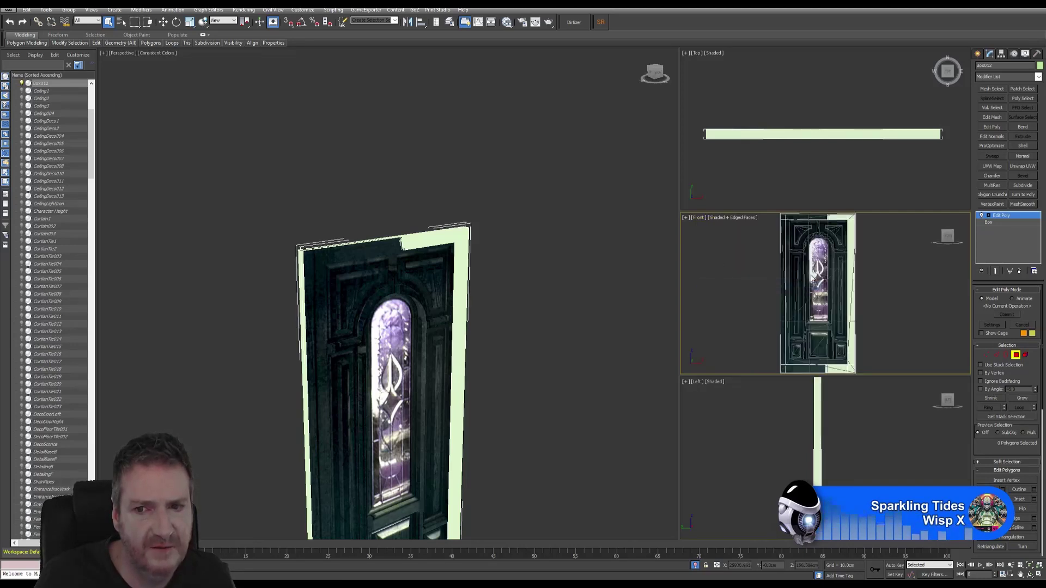
pyautogui.rightClick(898, 163)
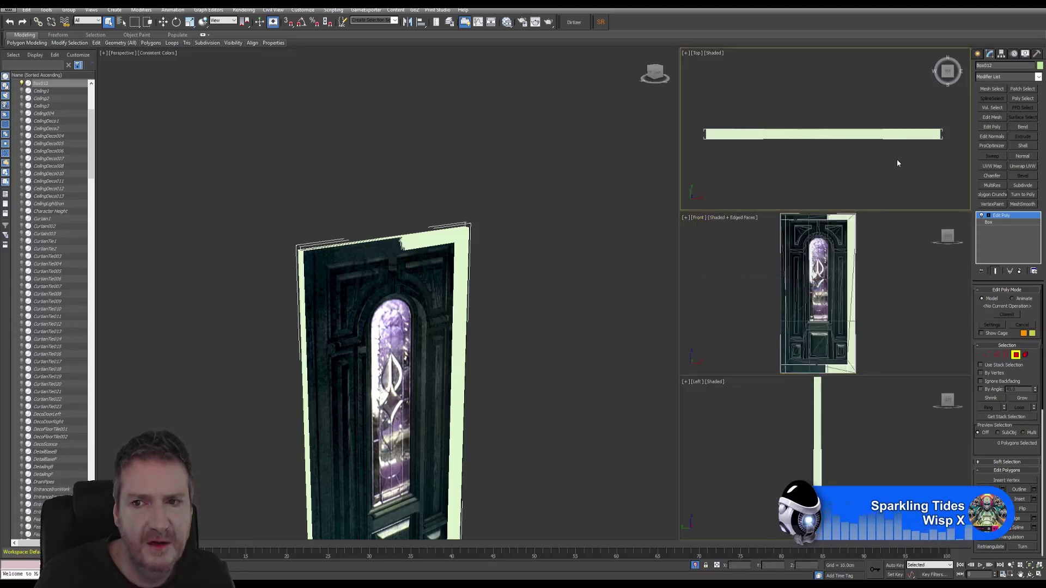
# Select Box012's right-end vertices in the Top view at Vertex level and scale them along Y to slightly reduce the frame's thickness there
pyautogui.click(986, 356)
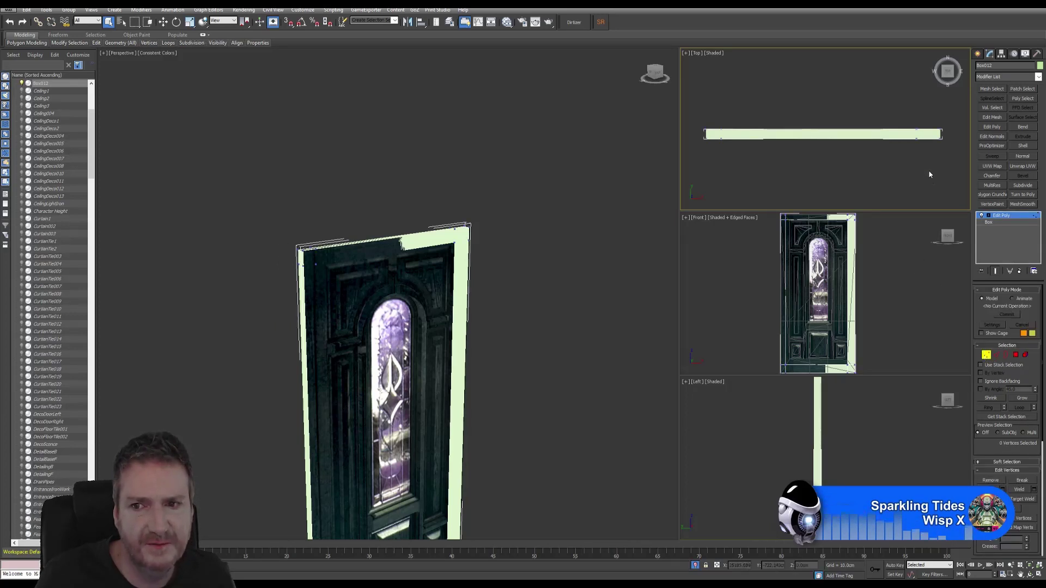
pyautogui.moveTo(929, 174); pyautogui.dragTo(891, 173, button='middle')
pyautogui.moveTo(892, 165); pyautogui.dragTo(881, 166)
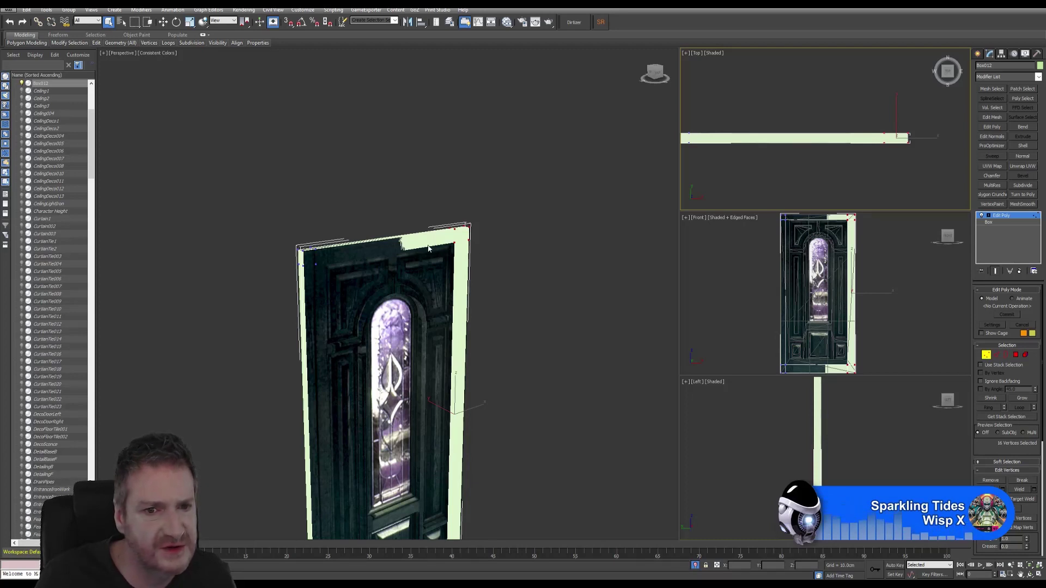
pyautogui.moveTo(827, 148); pyautogui.dragTo(786, 139, button='middle')
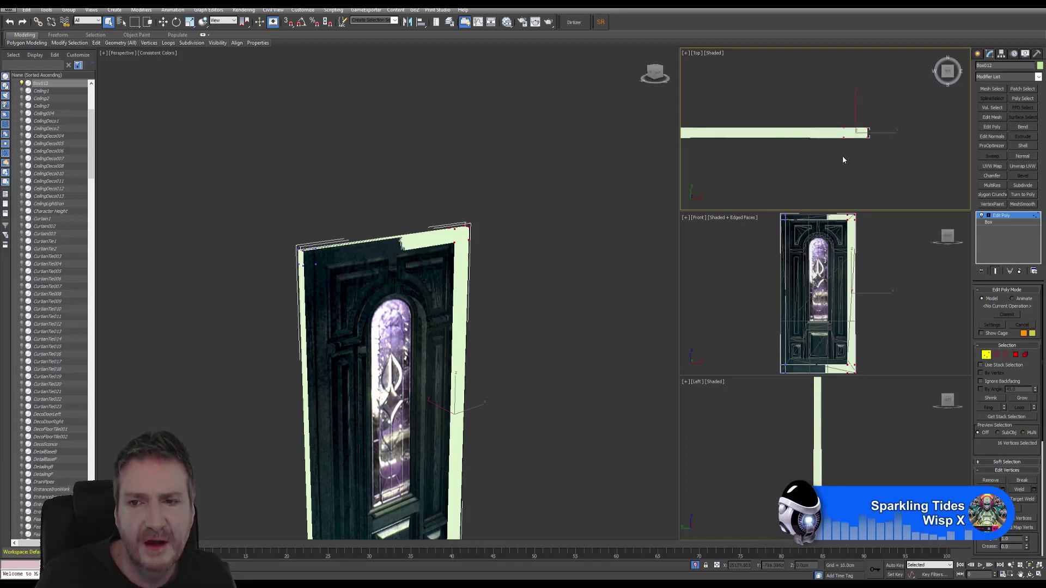
pyautogui.click(189, 23)
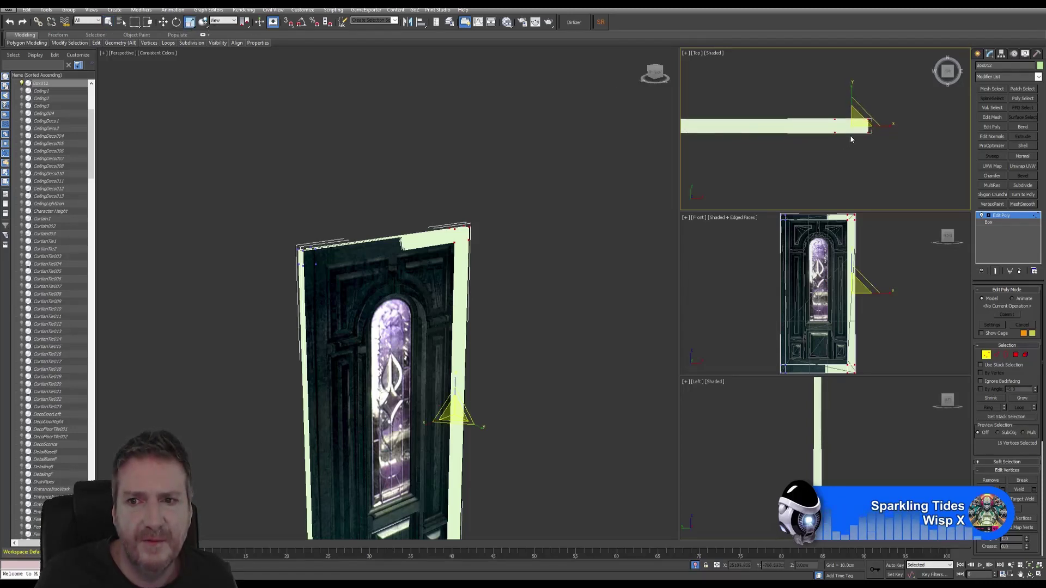
pyautogui.moveTo(857, 114); pyautogui.dragTo(847, 102)
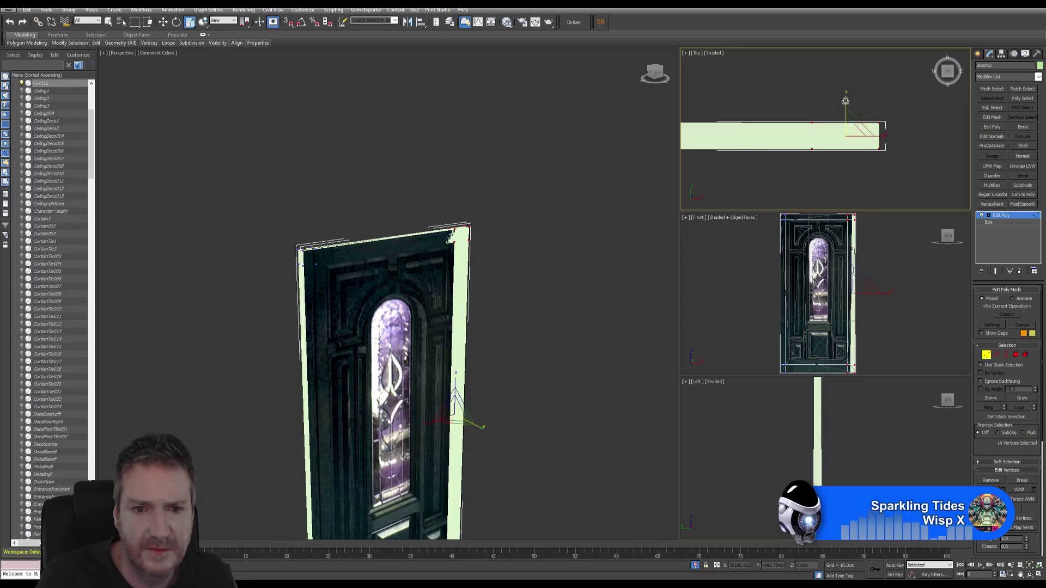
pyautogui.moveTo(845, 101); pyautogui.dragTo(845, 102)
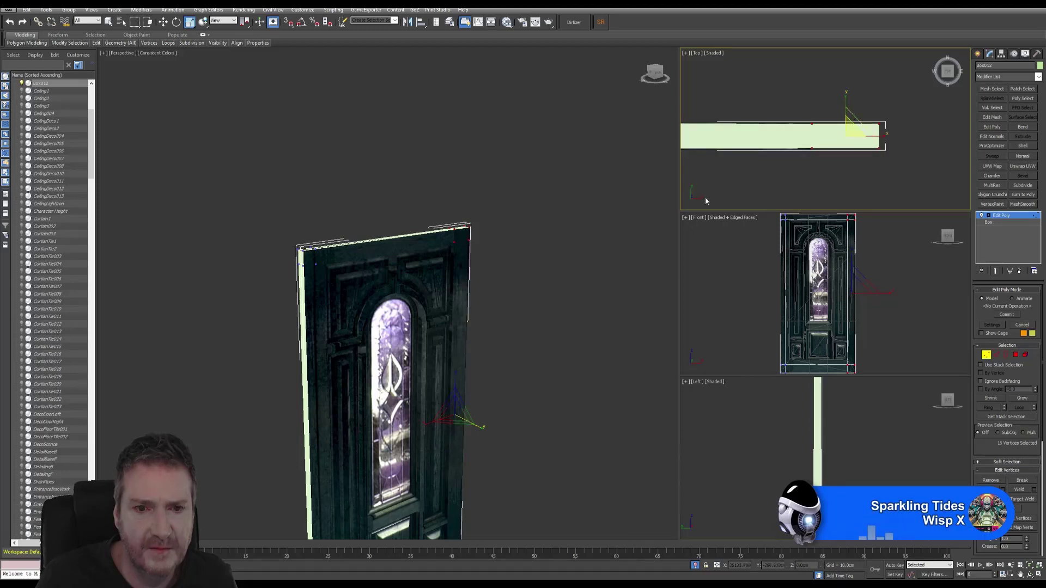
# Select the full row of back-face vertices in the Top view and move it inward along Y, just behind the panel's back surface
pyautogui.moveTo(533, 226); pyautogui.dragTo(543, 227, button='middle')
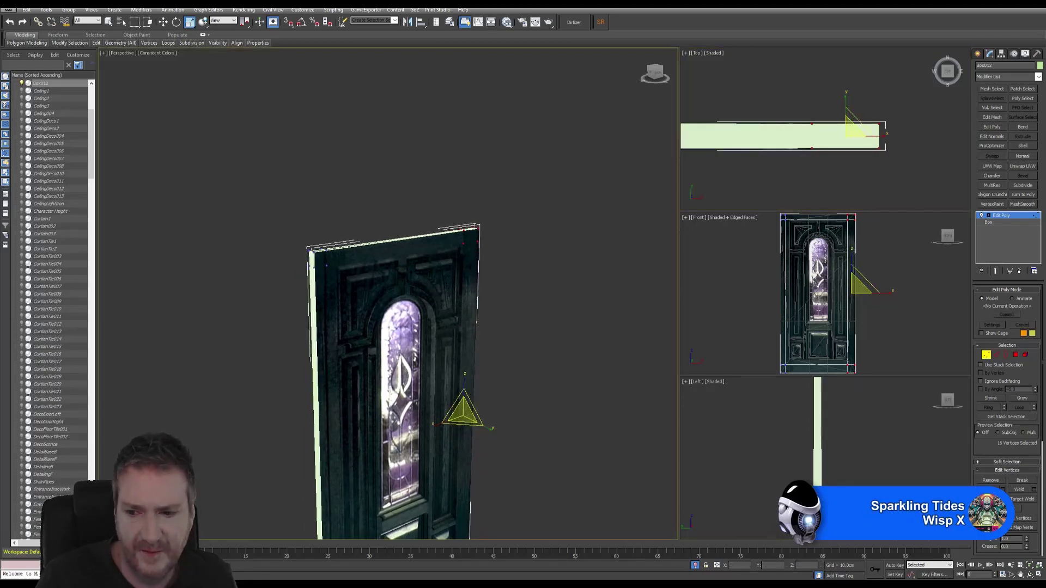
pyautogui.click(1029, 574)
pyautogui.moveTo(368, 331); pyautogui.dragTo(319, 234)
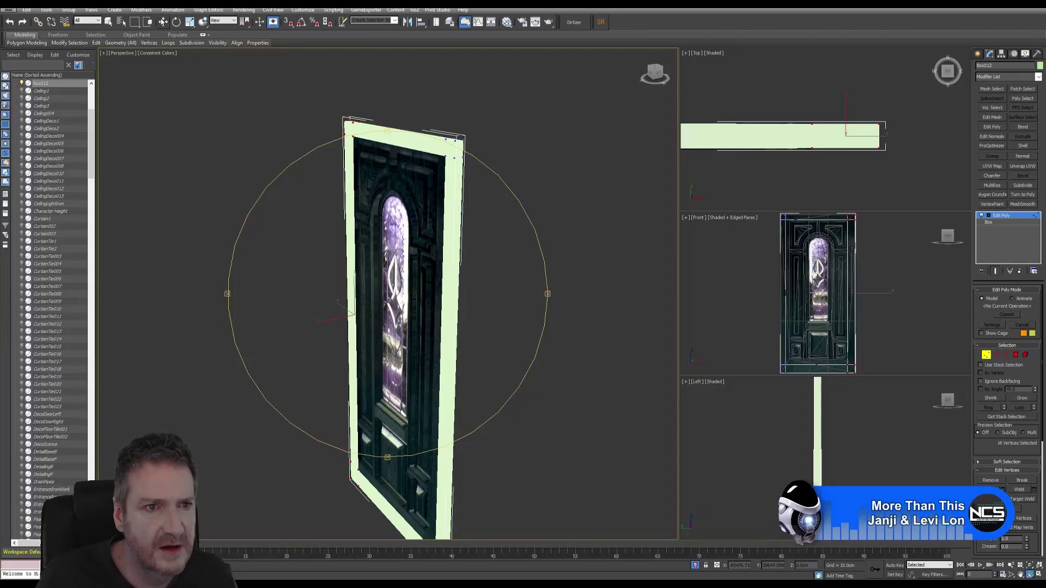
pyautogui.click(108, 23)
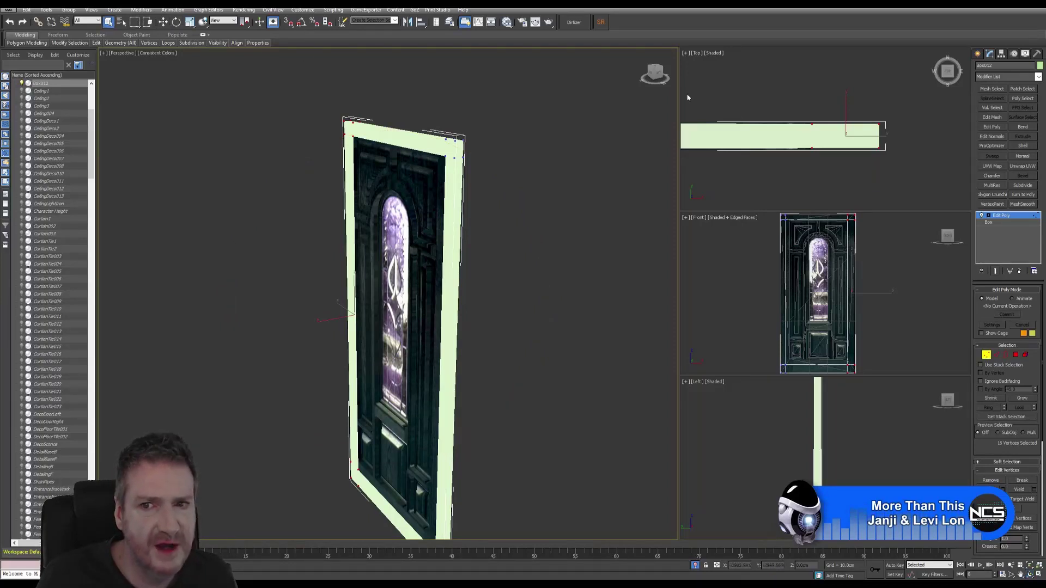
pyautogui.moveTo(767, 121); pyautogui.dragTo(867, 121, button='middle')
pyautogui.scroll(-4, 816, 145)
pyautogui.scroll(-1, 816, 145)
pyautogui.moveTo(770, 130); pyautogui.dragTo(834, 129, button='middle')
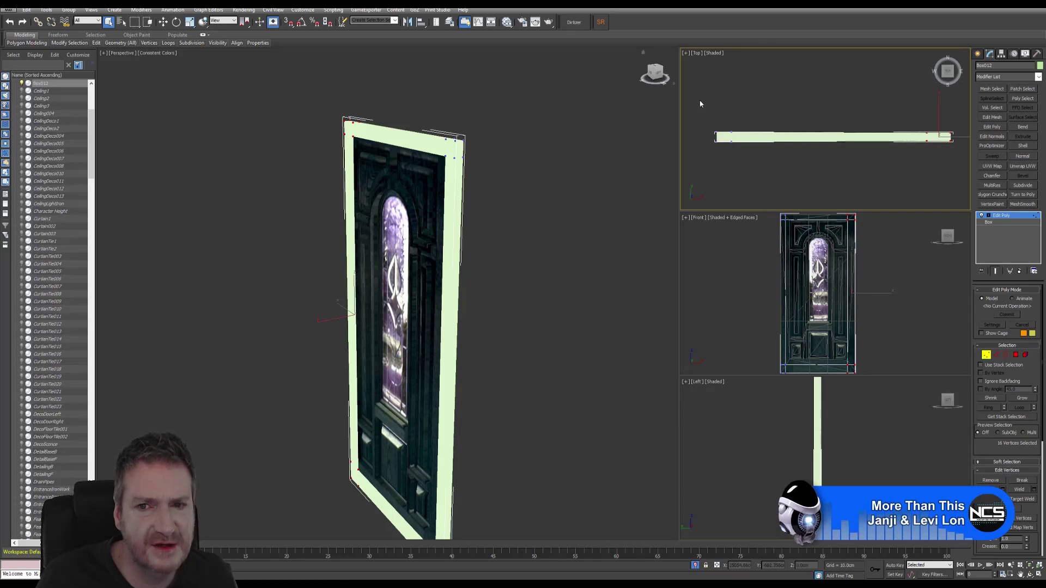
pyautogui.moveTo(967, 140); pyautogui.dragTo(962, 141)
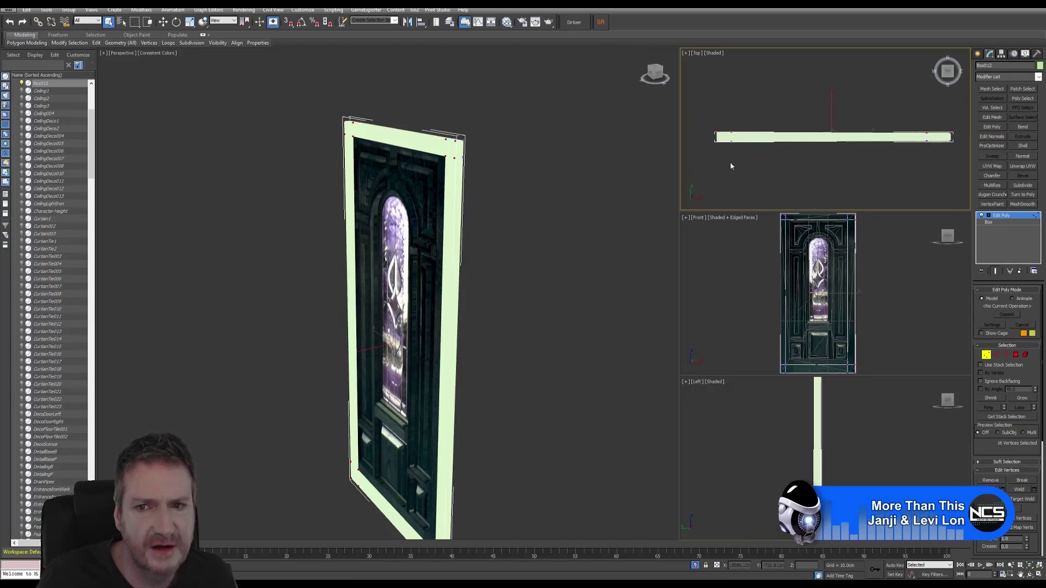
pyautogui.press('w')
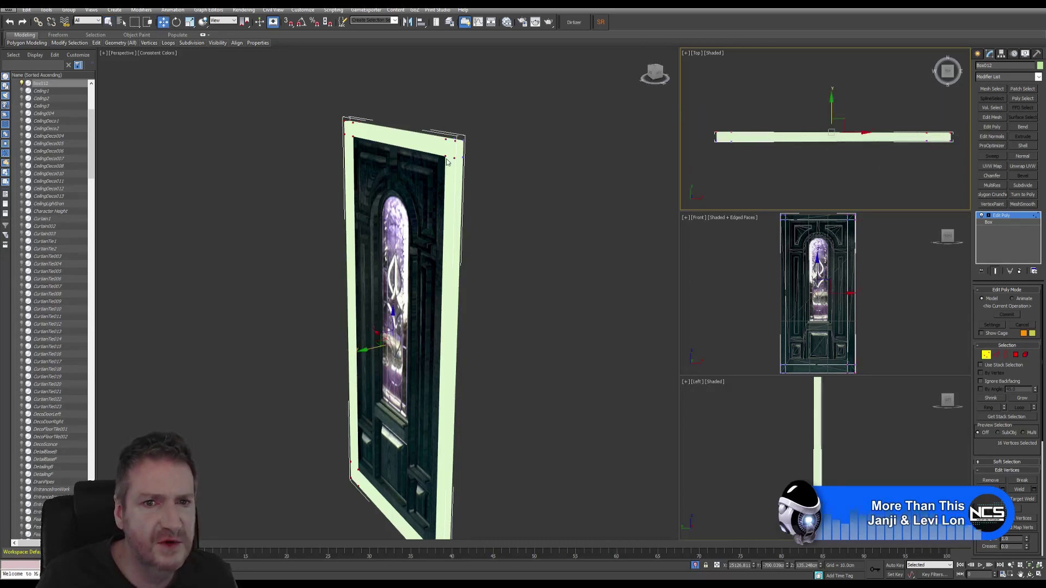
pyautogui.scroll(5, 814, 134)
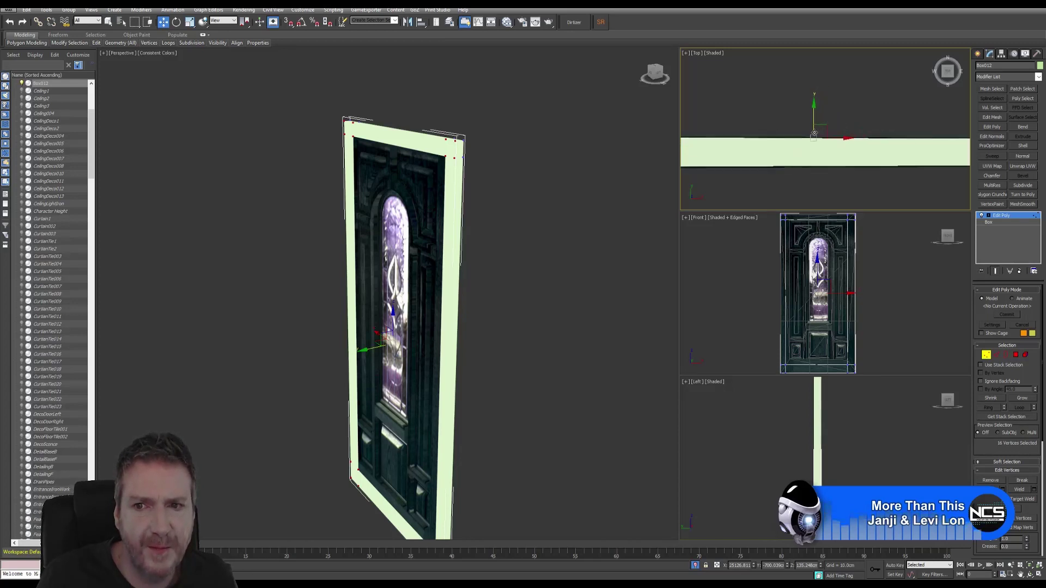
pyautogui.scroll(4, 814, 134)
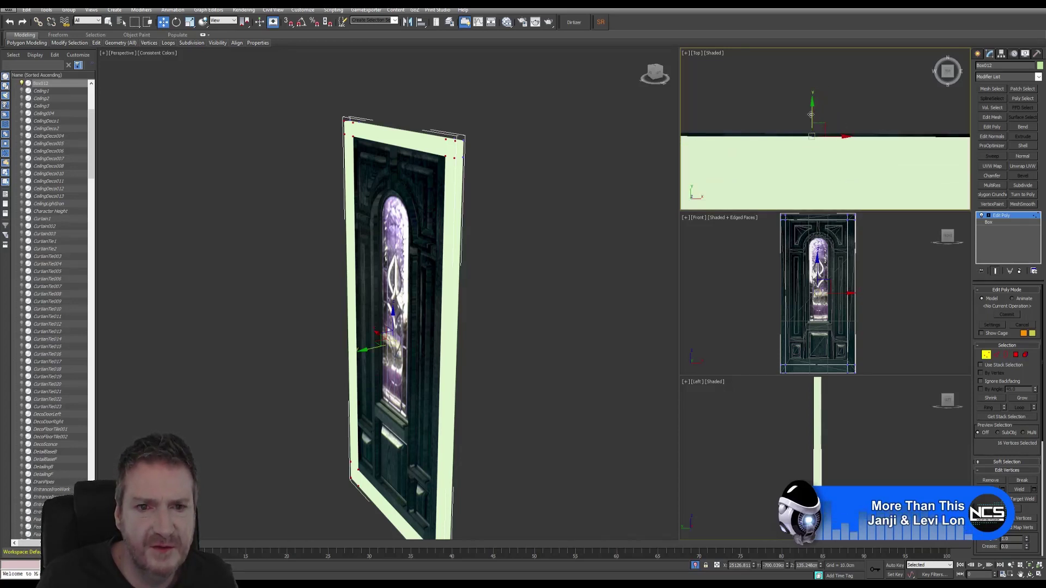
pyautogui.moveTo(810, 114)
pyautogui.mouseDown()
pyautogui.moveTo(810, 132)
pyautogui.moveTo(812, 115)
pyautogui.mouseUp()
pyautogui.moveTo(516, 215); pyautogui.dragTo(502, 220, button='middle')
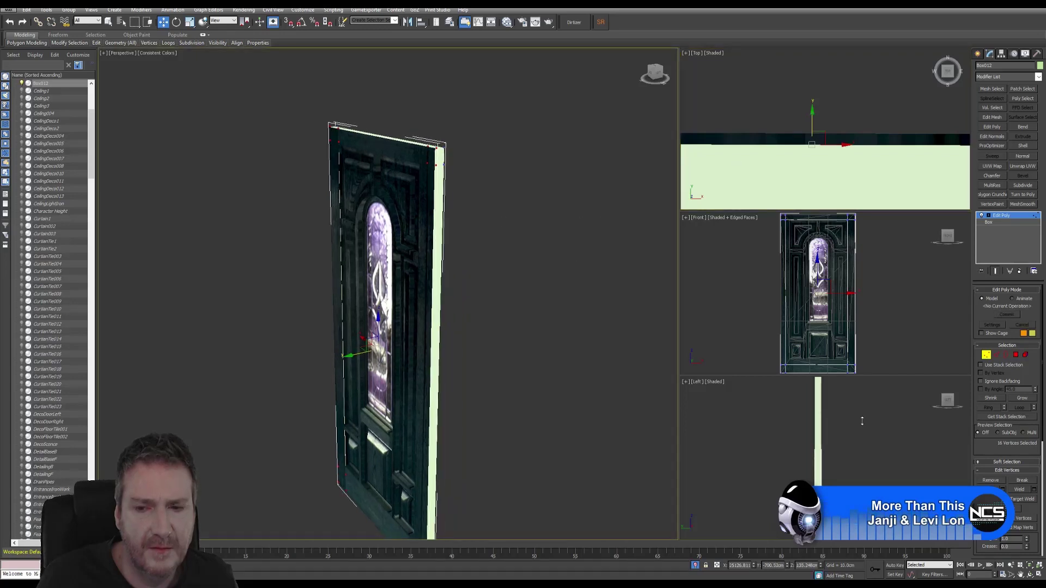
# Select the front-face vertices in the Top view, move them slightly inward along Y behind the panel's front surface, and leave Vertex level
pyautogui.click(1029, 566)
pyautogui.moveTo(447, 297); pyautogui.dragTo(369, 267)
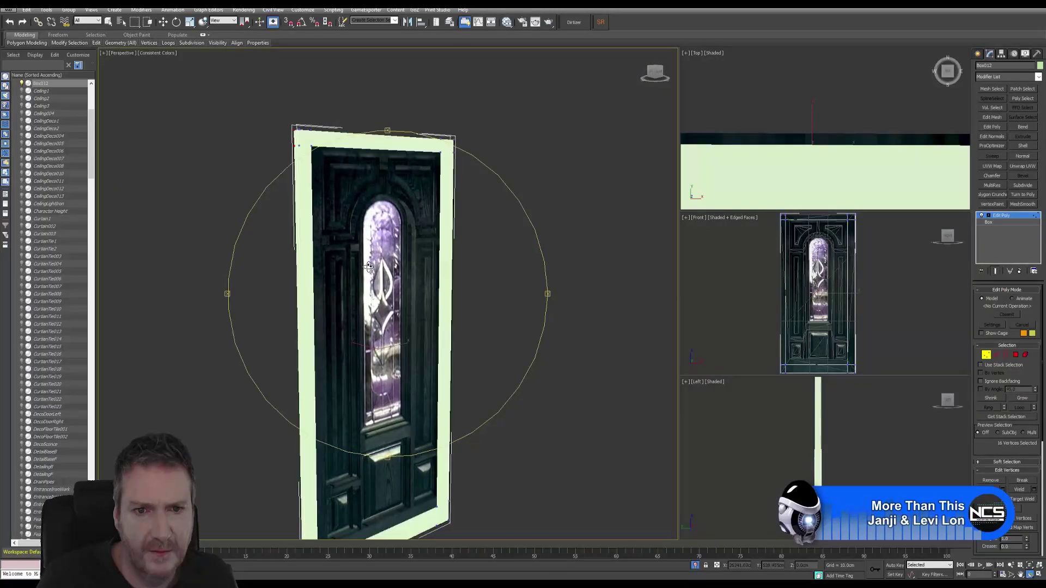
pyautogui.moveTo(817, 165); pyautogui.dragTo(836, 87, button='middle')
pyautogui.scroll(-5, 816, 152)
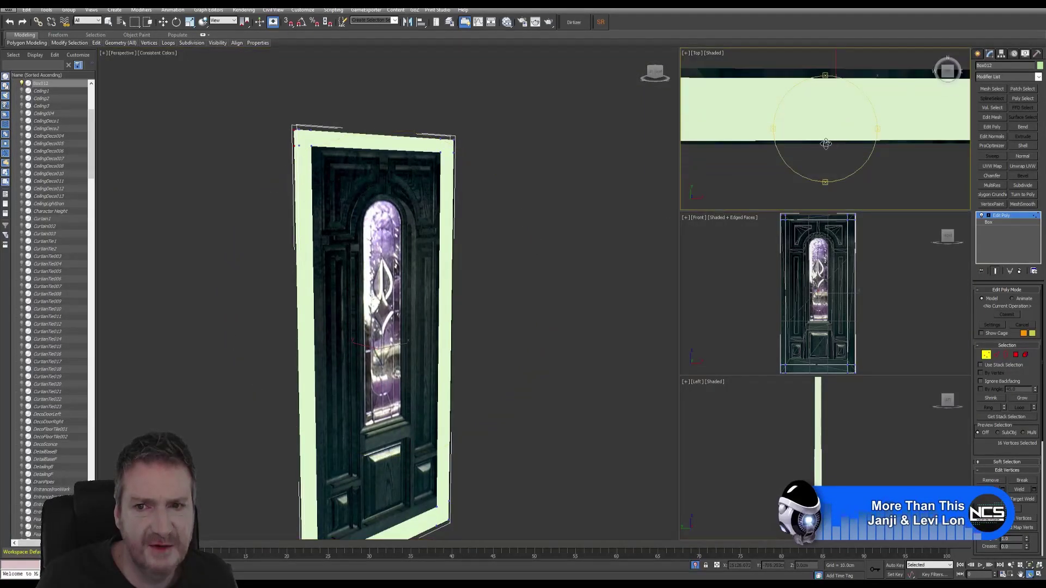
pyautogui.scroll(-6, 816, 155)
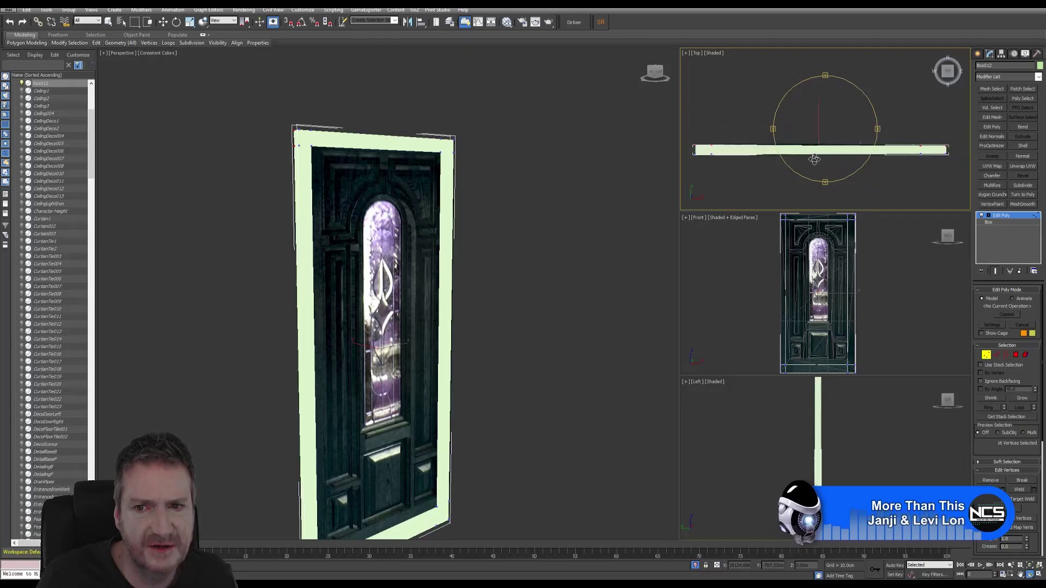
pyautogui.click(108, 22)
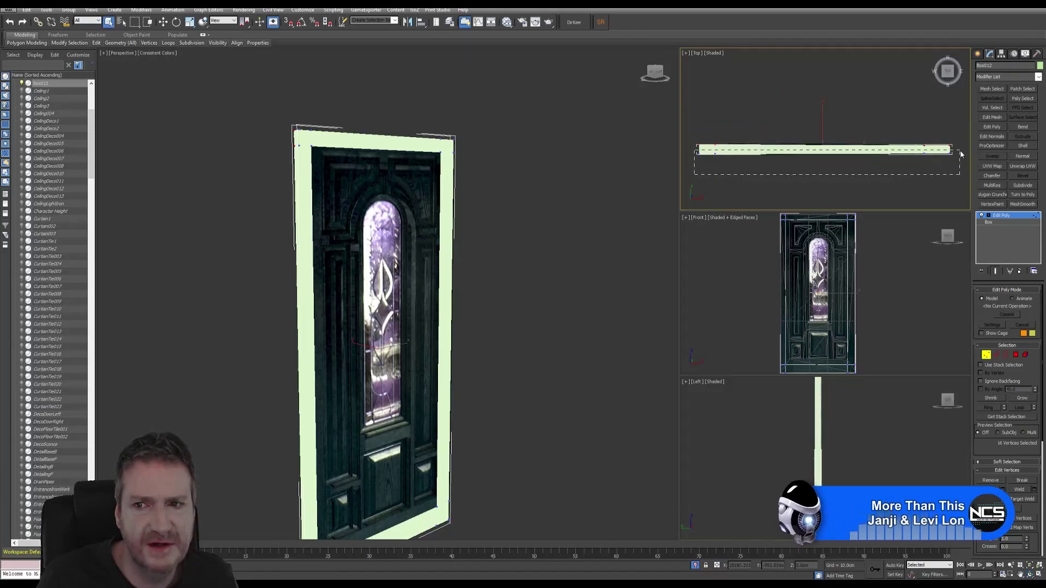
pyautogui.moveTo(961, 155); pyautogui.dragTo(961, 155)
pyautogui.click(163, 22)
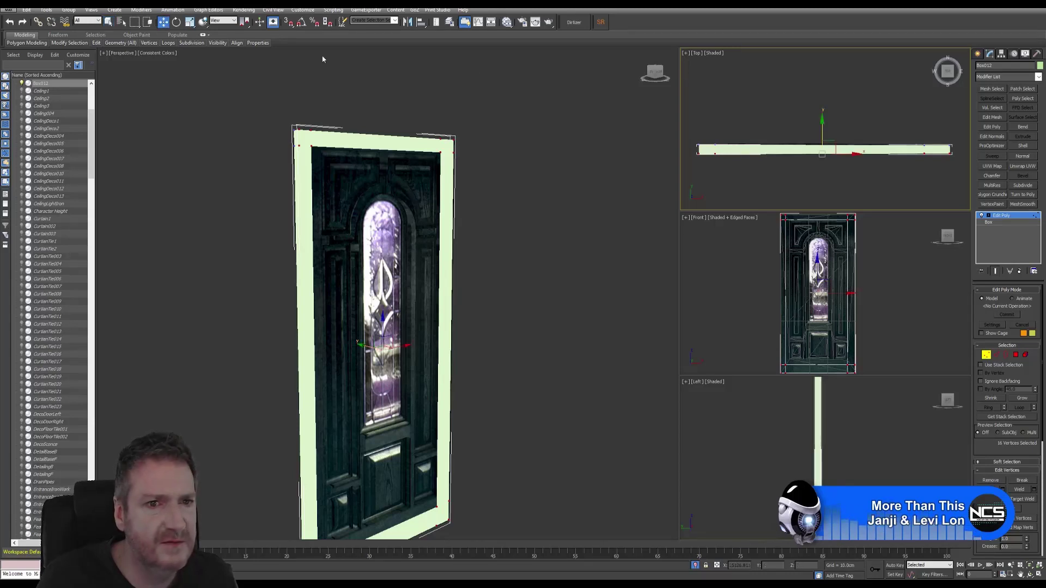
pyautogui.scroll(8, 827, 163)
pyautogui.moveTo(826, 190); pyautogui.dragTo(827, 130, button='middle')
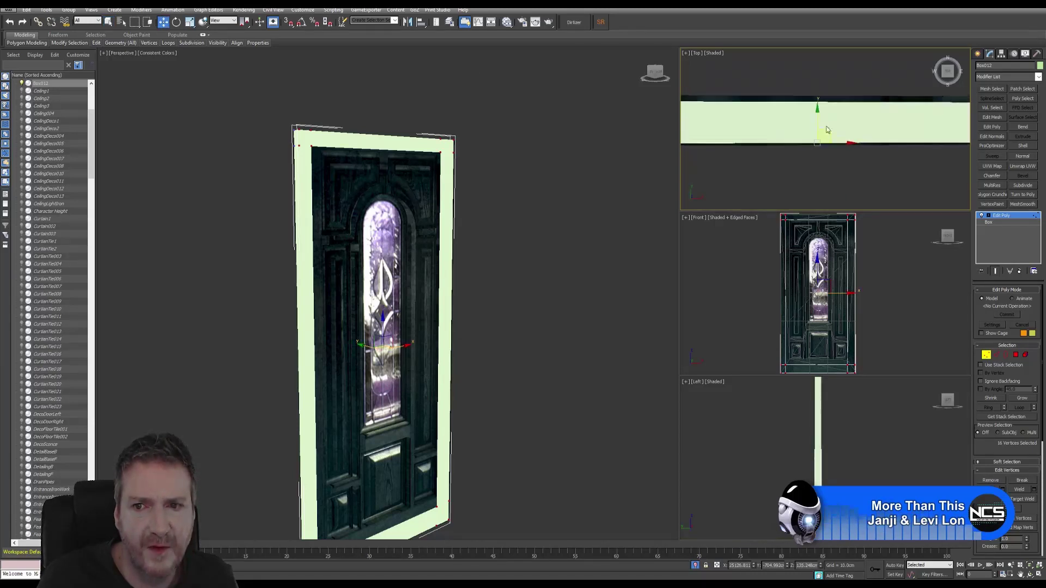
pyautogui.scroll(1, 813, 122)
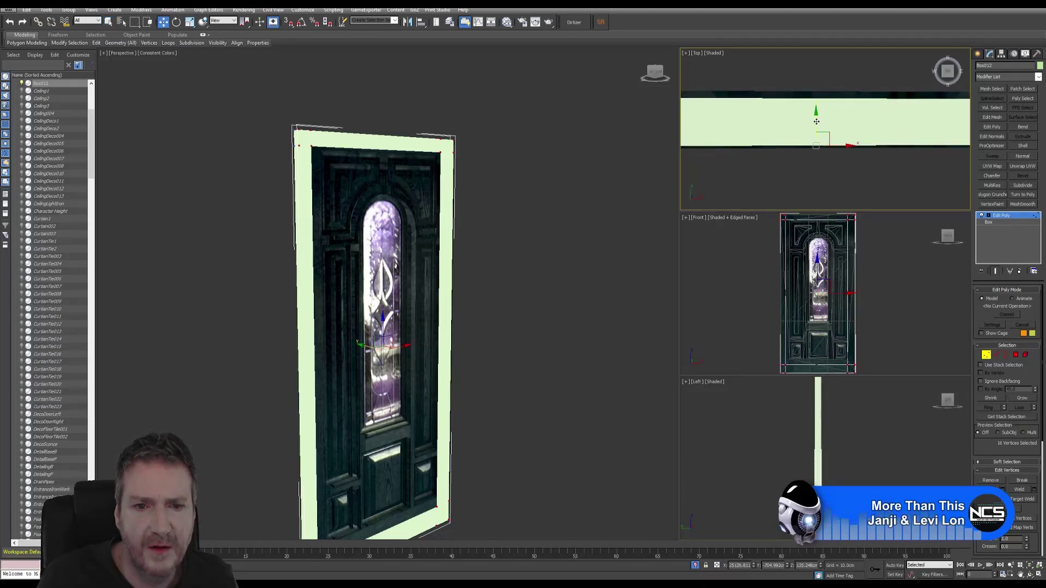
pyautogui.moveTo(816, 121); pyautogui.dragTo(819, 111)
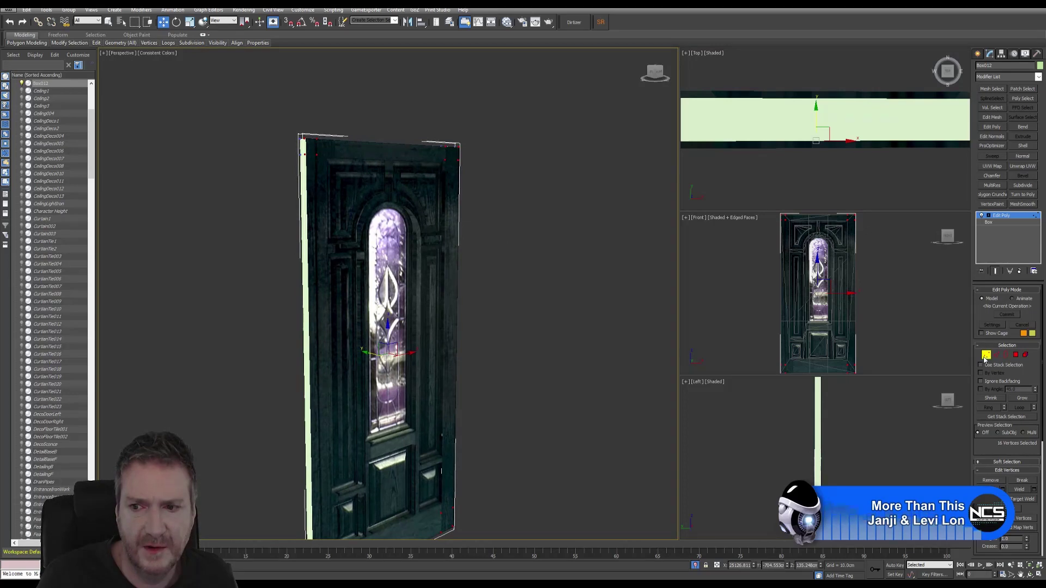
pyautogui.click(986, 355)
# Select the outermost vertices at the frame's right end in the Top view and move them slightly outward along X
pyautogui.moveTo(517, 335); pyautogui.dragTo(494, 298, button='middle')
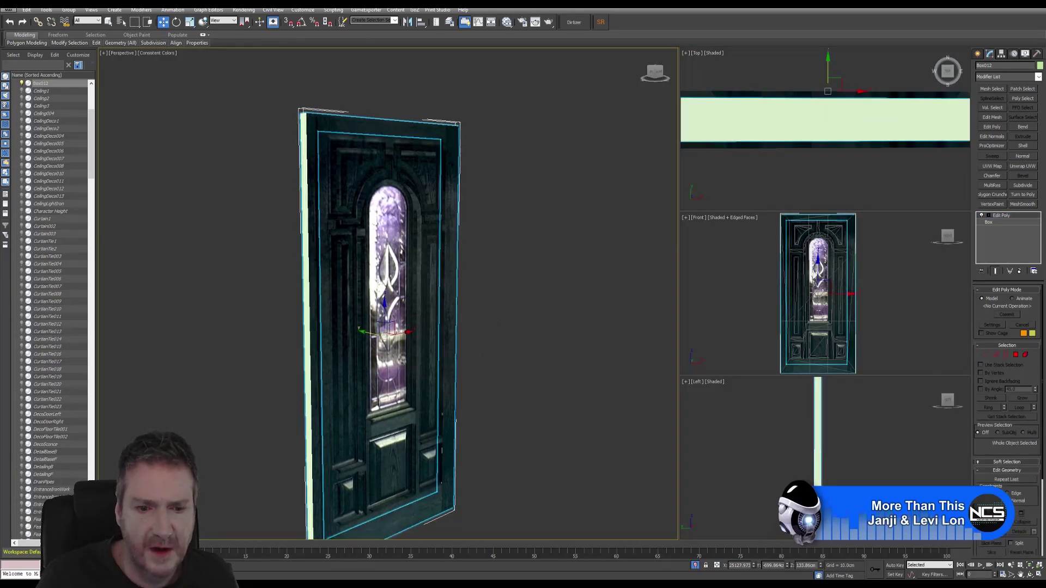
pyautogui.click(1031, 576)
pyautogui.moveTo(384, 175); pyautogui.dragTo(400, 279)
pyautogui.moveTo(508, 169); pyautogui.dragTo(362, 195)
pyautogui.moveTo(543, 234); pyautogui.dragTo(504, 245)
pyautogui.scroll(-1, 504, 245)
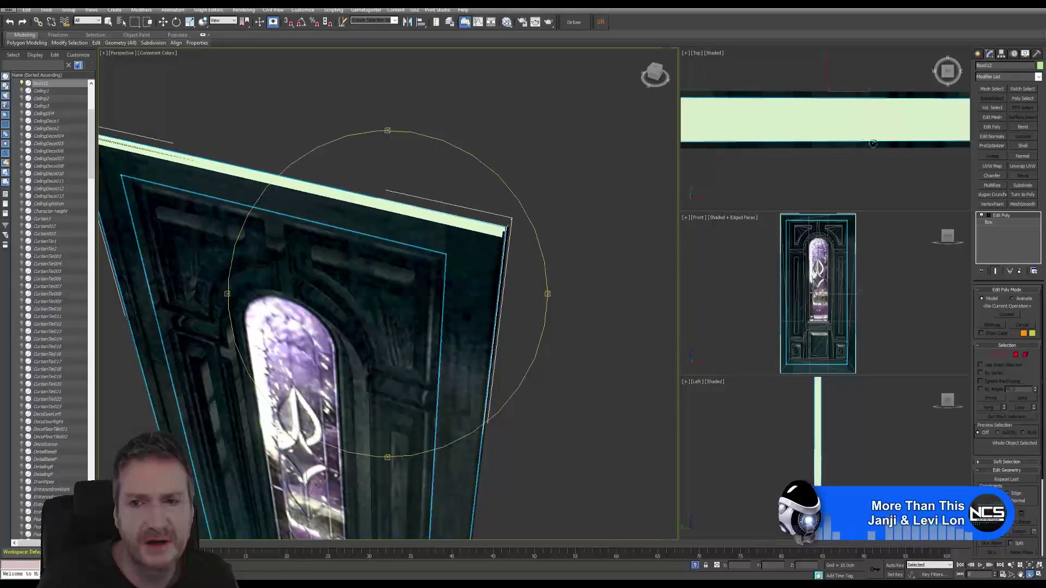
pyautogui.scroll(-3, 819, 153)
pyautogui.moveTo(817, 177); pyautogui.dragTo(763, 140, button='middle')
pyautogui.scroll(-1, 849, 140)
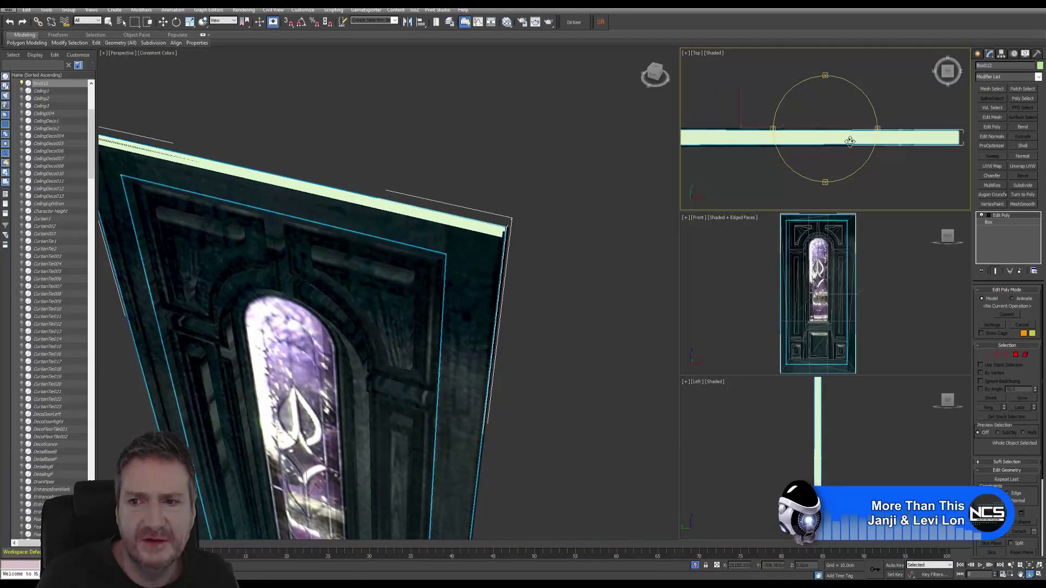
pyautogui.moveTo(900, 176); pyautogui.dragTo(854, 180, button='middle')
pyautogui.click(987, 354)
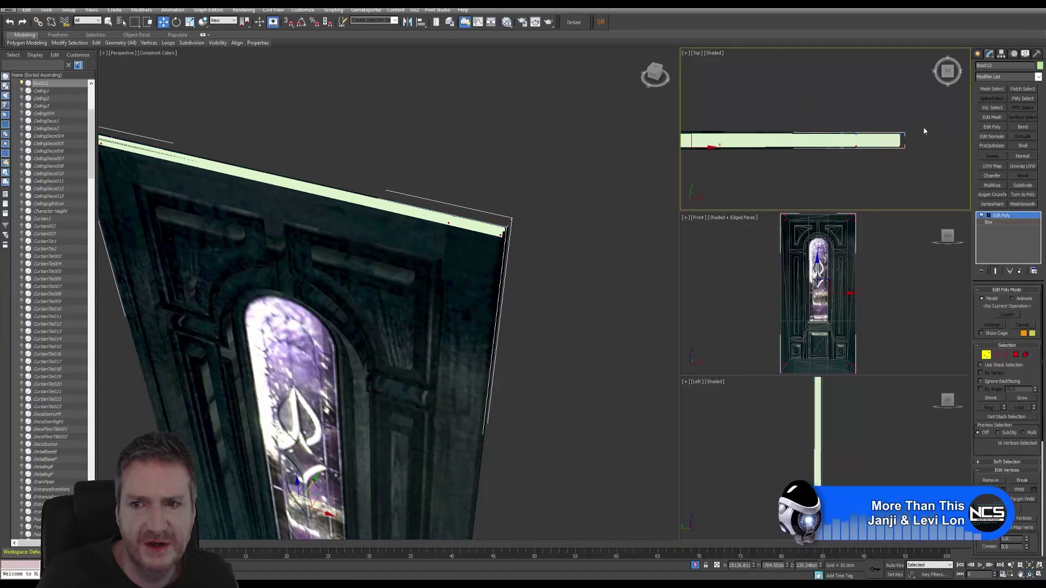
pyautogui.moveTo(894, 172); pyautogui.dragTo(893, 173)
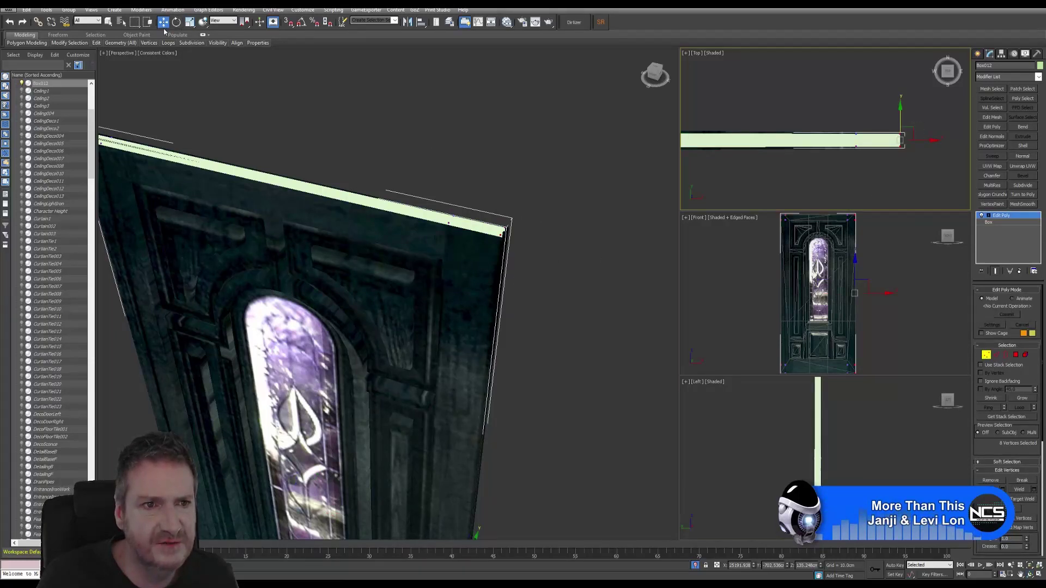
pyautogui.scroll(8, 892, 136)
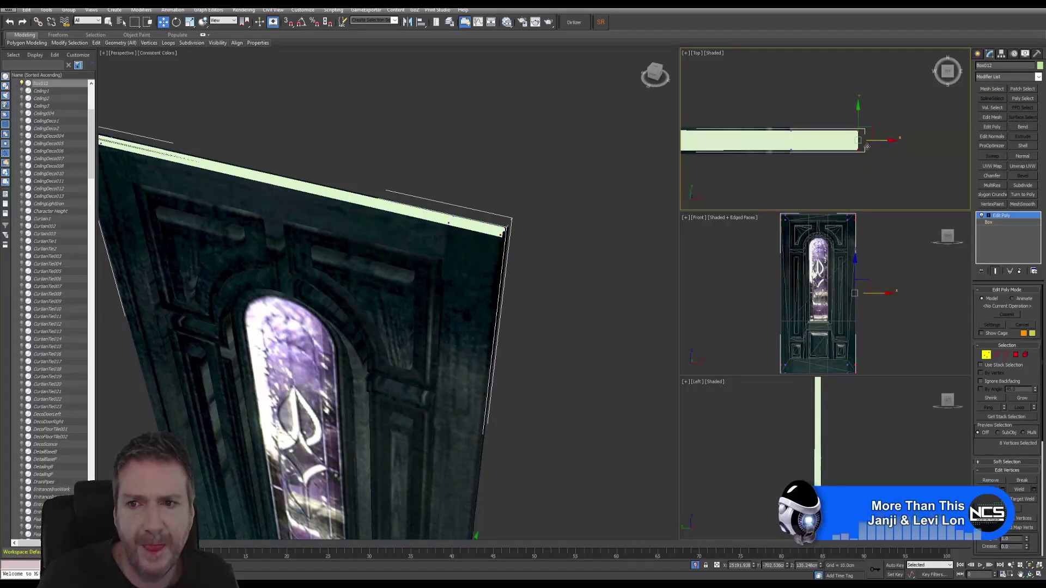
pyautogui.scroll(3, 864, 123)
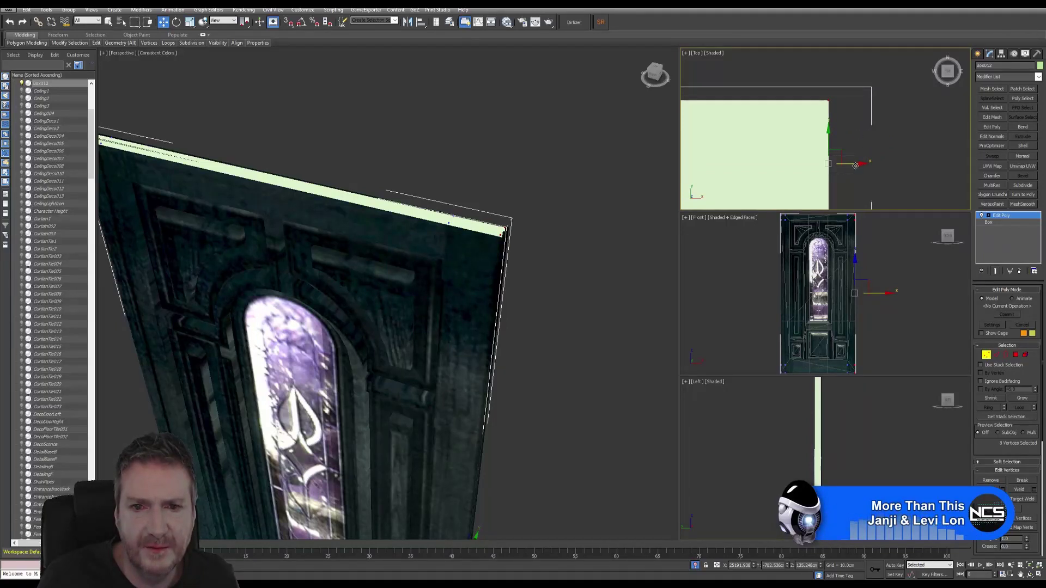
pyautogui.moveTo(856, 165); pyautogui.dragTo(865, 169)
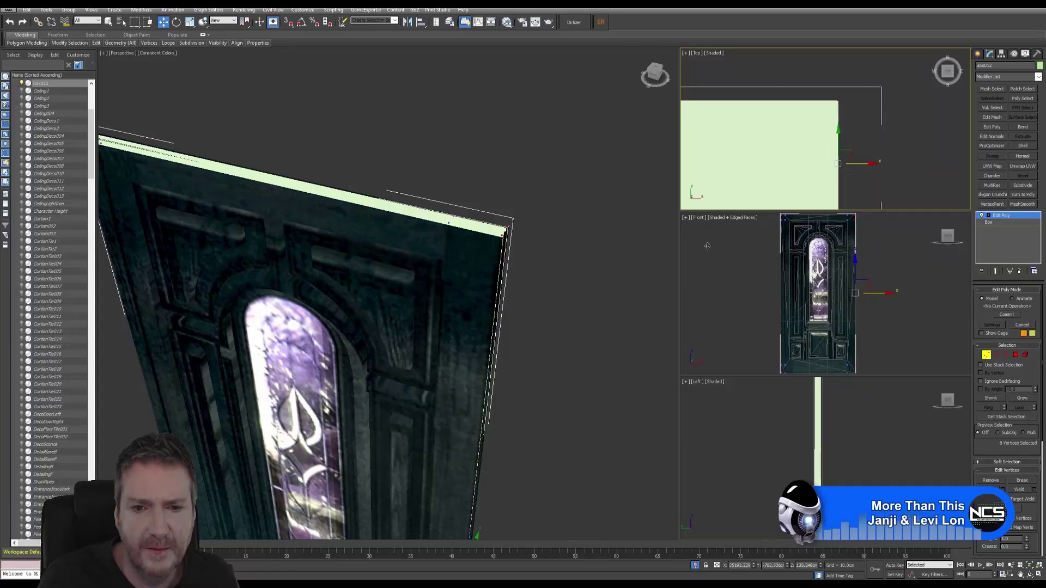
# Move the same right-end vertices further outward along X to cover the panel's side edge, and leave Vertex level
pyautogui.moveTo(624, 264); pyautogui.dragTo(437, 295, button='middle')
pyautogui.scroll(3, 320, 283)
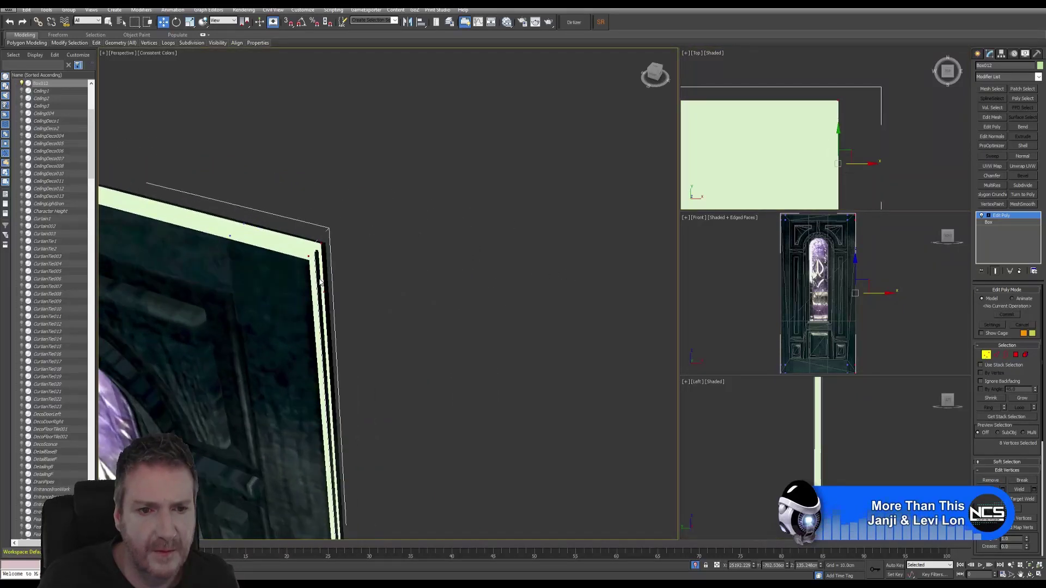
pyautogui.click(862, 164)
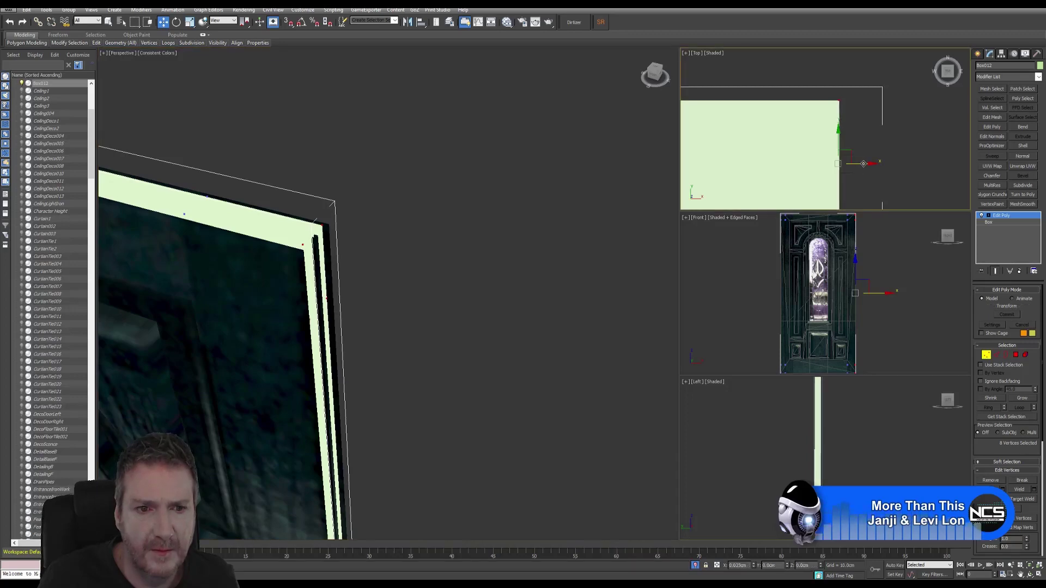
pyautogui.moveTo(862, 163); pyautogui.dragTo(886, 159)
pyautogui.keyDown('alt'); pyautogui.moveTo(422, 333); pyautogui.dragTo(487, 299, button='middle'); pyautogui.keyUp('alt')
pyautogui.scroll(-4, 507, 299)
pyautogui.scroll(-3, 507, 304)
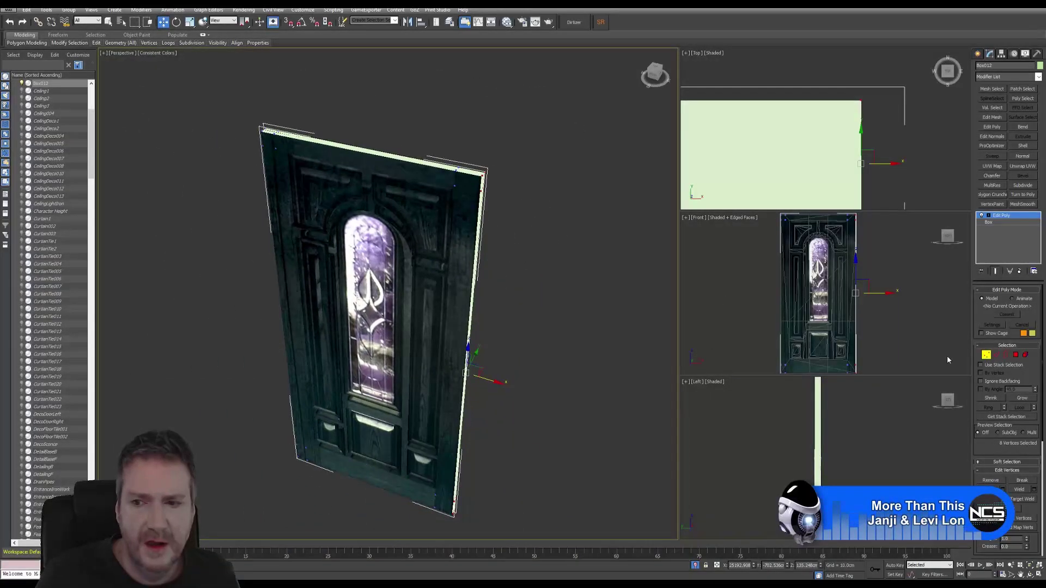
pyautogui.click(985, 355)
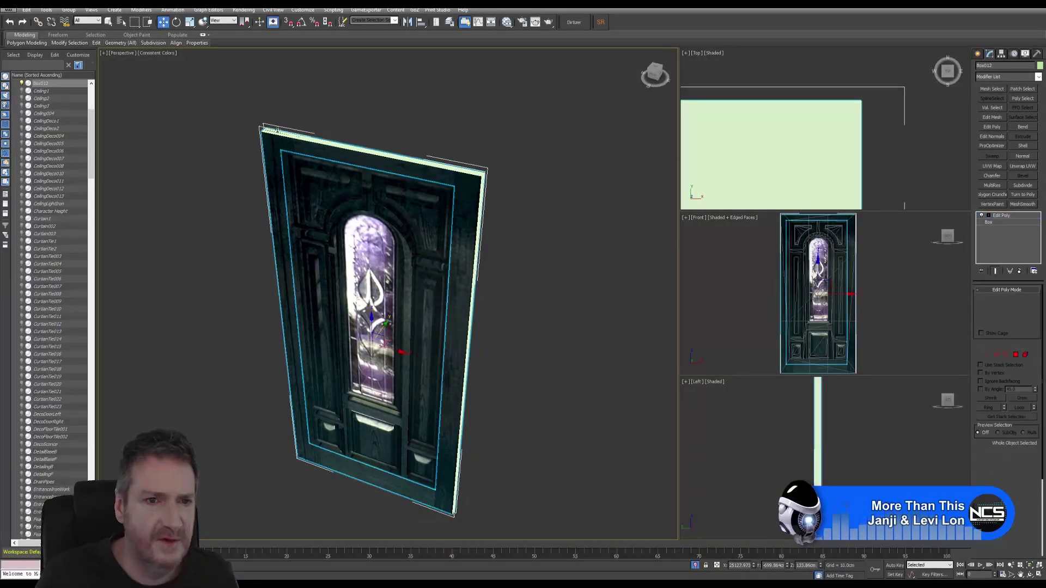
# Examine the frame's fit around the door panel from the front, side and top edges in the Perspective view
pyautogui.keyDown('alt'); pyautogui.moveTo(494, 170); pyautogui.dragTo(598, 385, button='middle'); pyautogui.keyUp('alt')
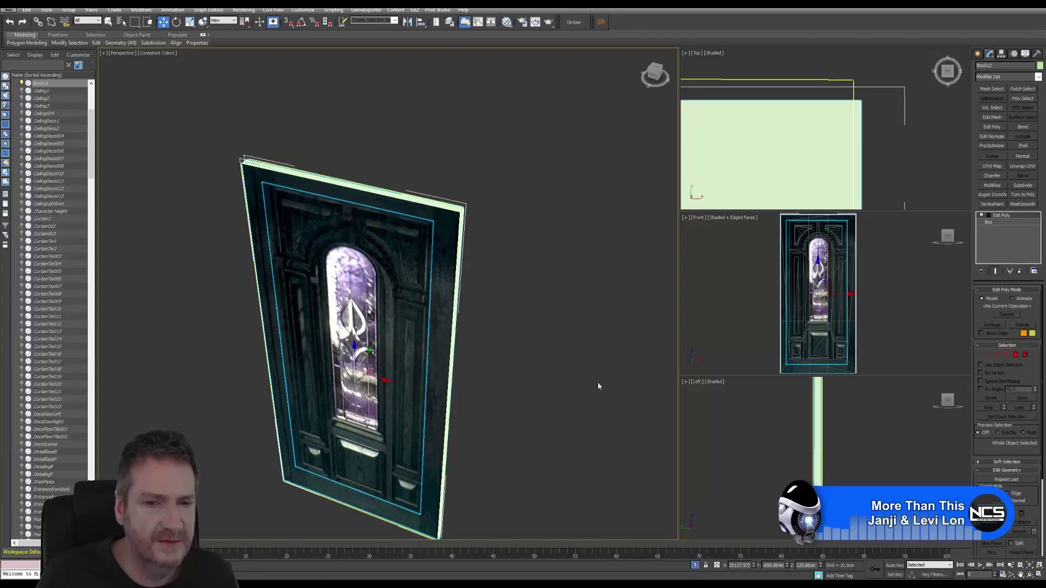
pyautogui.hotkey('ctrl', 'r')
pyautogui.moveTo(476, 323); pyautogui.dragTo(411, 157)
pyautogui.moveTo(415, 400); pyautogui.dragTo(491, 297)
pyautogui.moveTo(432, 225); pyautogui.dragTo(315, 200)
pyautogui.moveTo(423, 165); pyautogui.dragTo(381, 163)
pyautogui.keyDown('alt'); pyautogui.moveTo(376, 291); pyautogui.dragTo(365, 250, button='middle'); pyautogui.keyUp('alt')
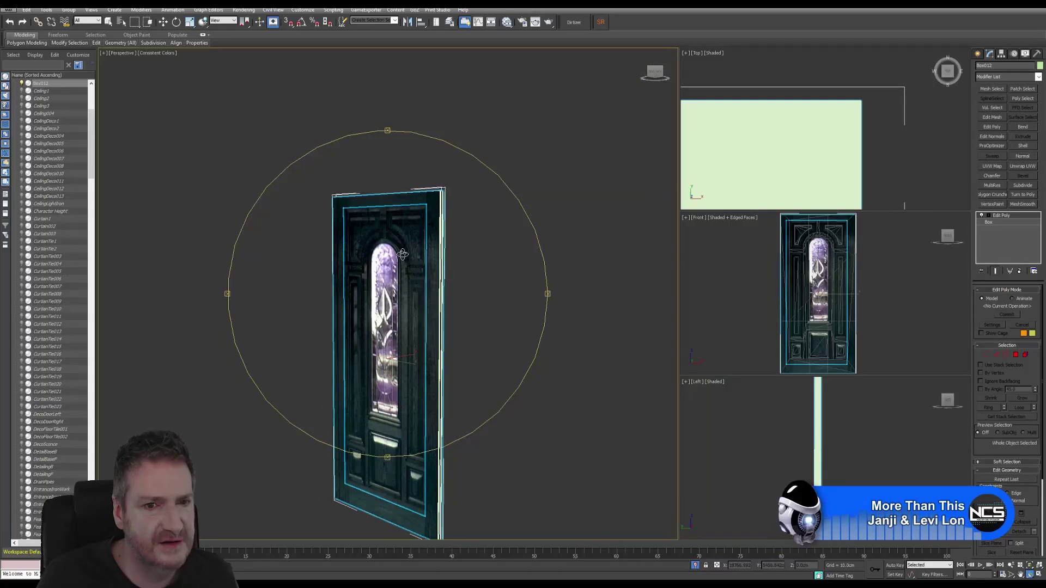
pyautogui.scroll(3, 402, 254)
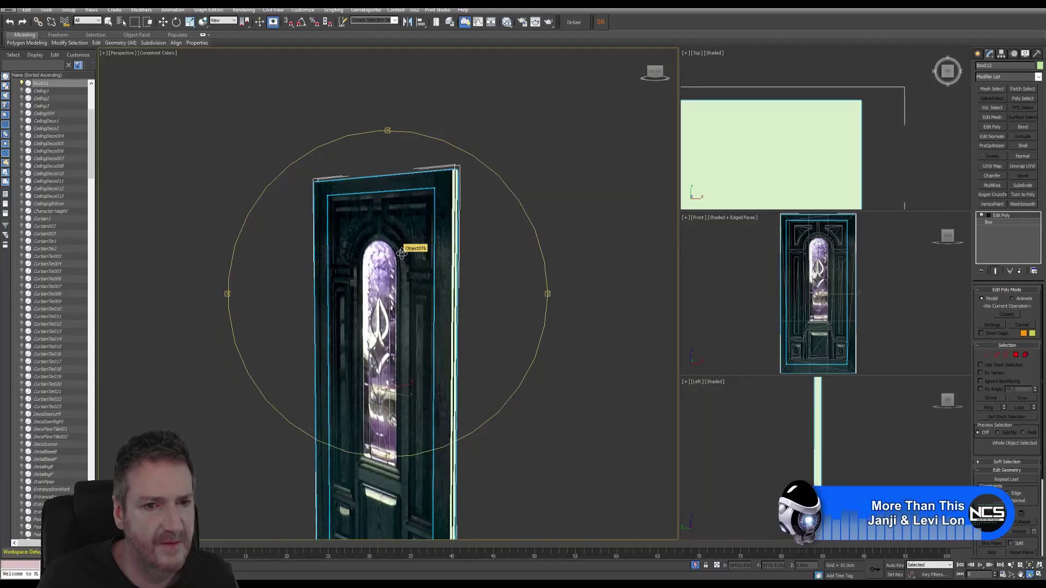
pyautogui.scroll(1, 402, 253)
pyautogui.moveTo(438, 254); pyautogui.dragTo(447, 202, button='middle')
pyautogui.scroll(-3, 437, 220)
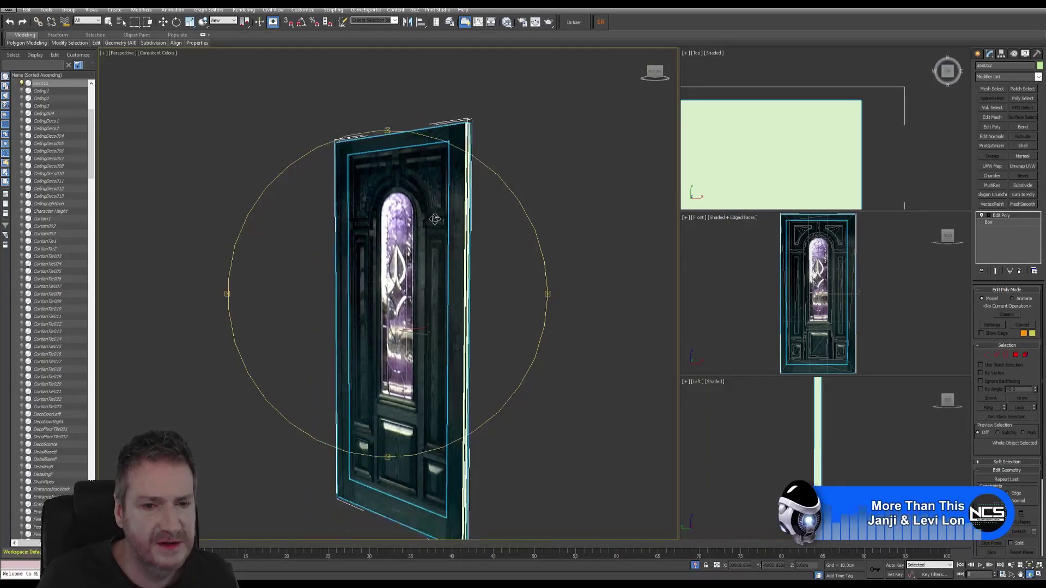
pyautogui.keyDown('alt'); pyautogui.moveTo(410, 289); pyautogui.dragTo(415, 285, button='middle'); pyautogui.keyUp('alt')
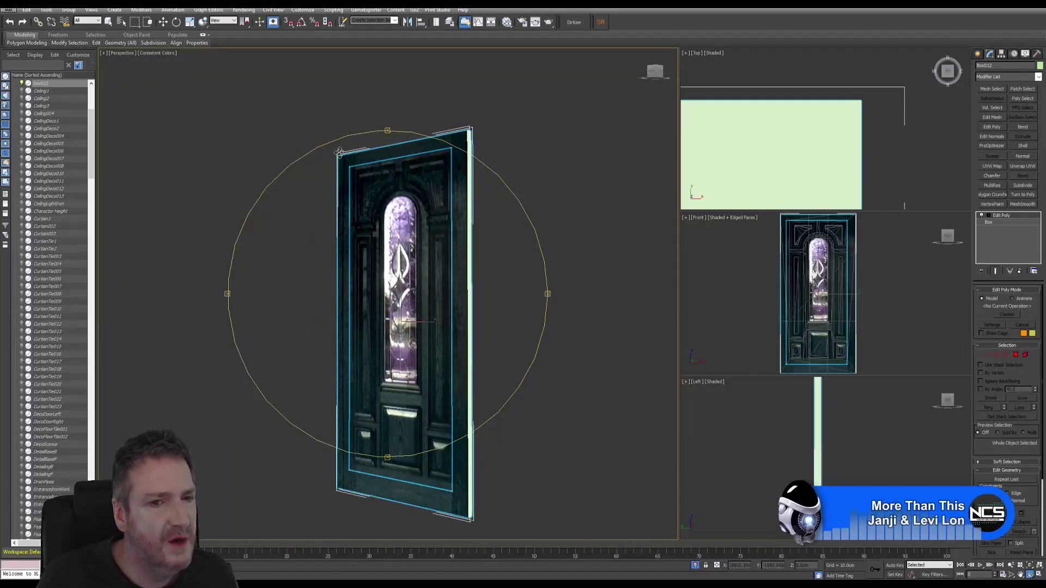
pyautogui.keyDown('alt'); pyautogui.moveTo(374, 204); pyautogui.dragTo(373, 196, button='middle'); pyautogui.keyUp('alt')
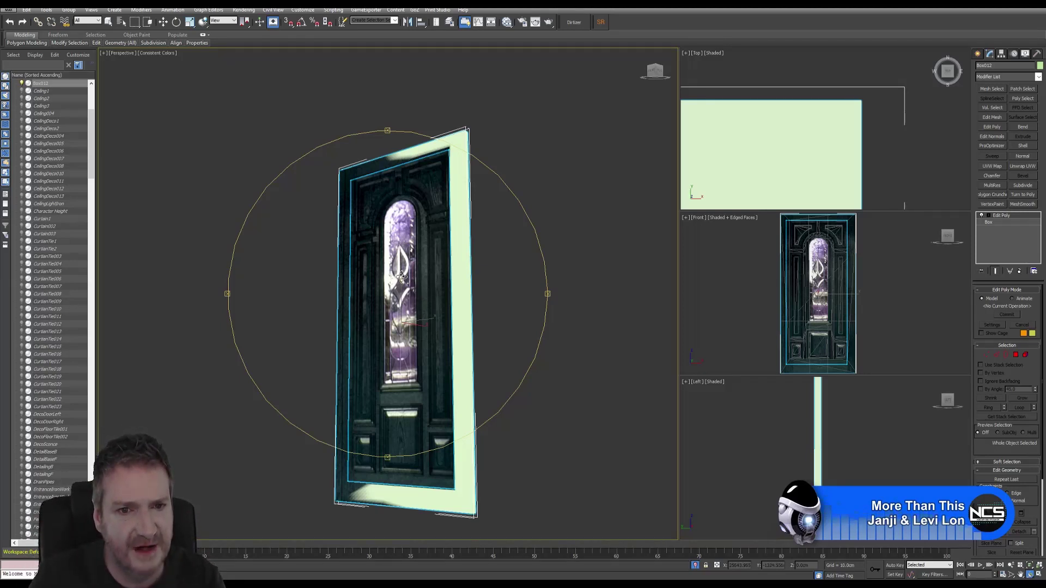
pyautogui.keyDown('alt'); pyautogui.moveTo(401, 276); pyautogui.dragTo(395, 280, button='middle'); pyautogui.keyUp('alt')
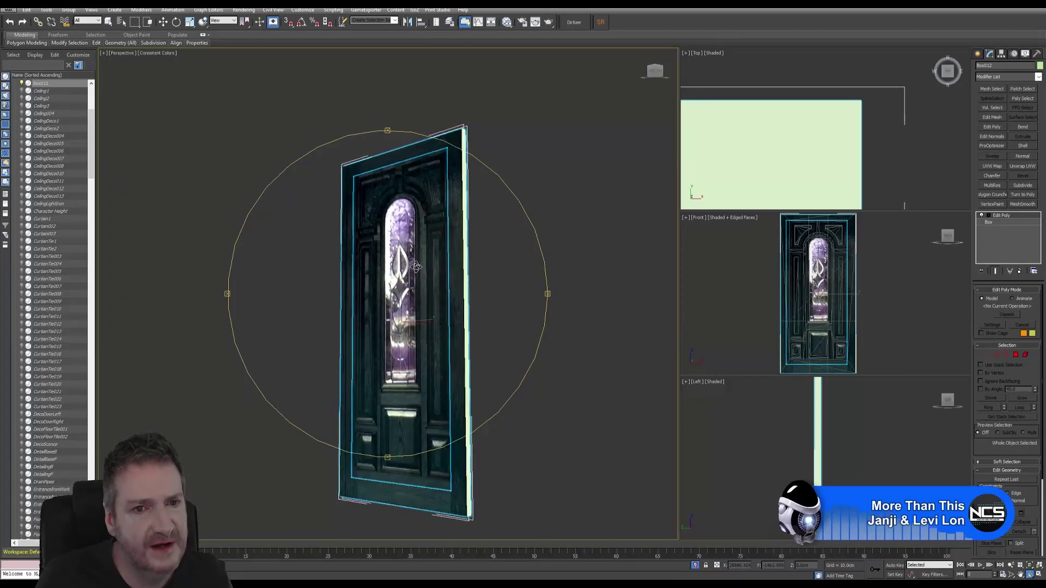
pyautogui.moveTo(415, 265); pyautogui.dragTo(419, 264)
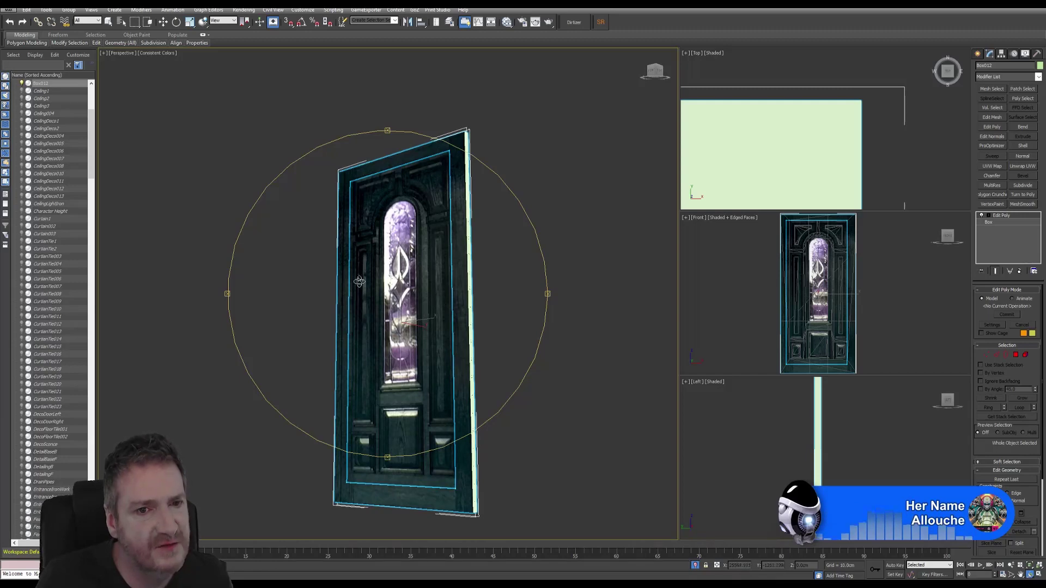
pyautogui.moveTo(393, 324); pyautogui.dragTo(414, 298)
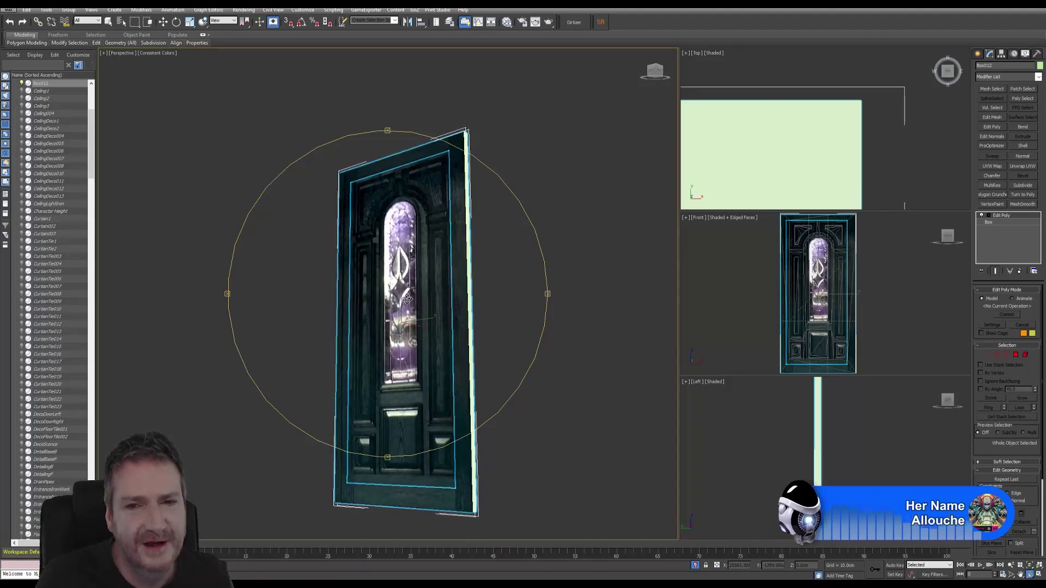
# Enter Vertex level and select all of the frame's inner opening vertices in the Front view
pyautogui.click(986, 354)
pyautogui.press('w')
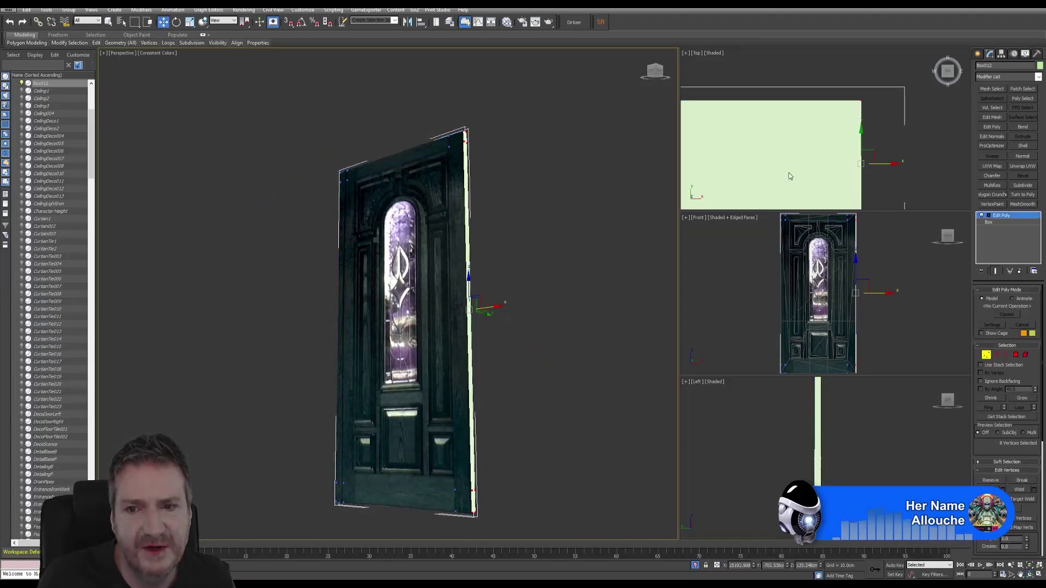
pyautogui.rightClick(929, 313)
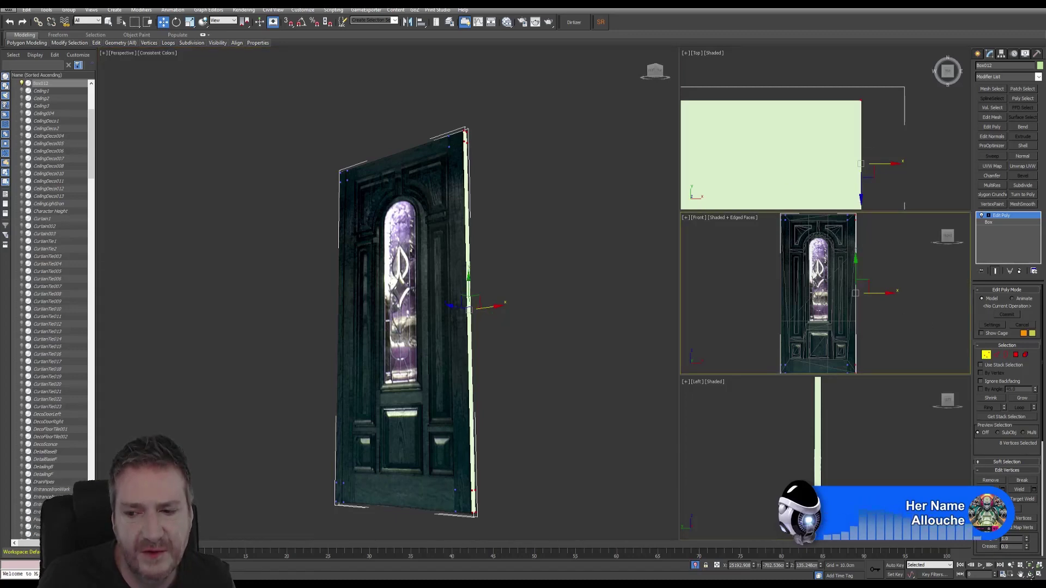
pyautogui.click(1038, 575)
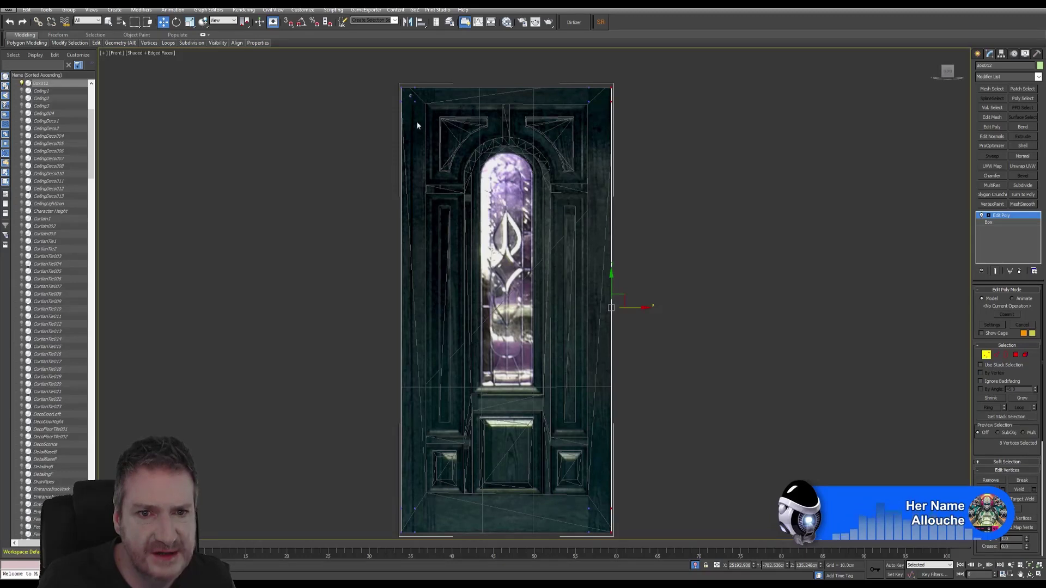
pyautogui.moveTo(410, 93); pyautogui.dragTo(597, 515)
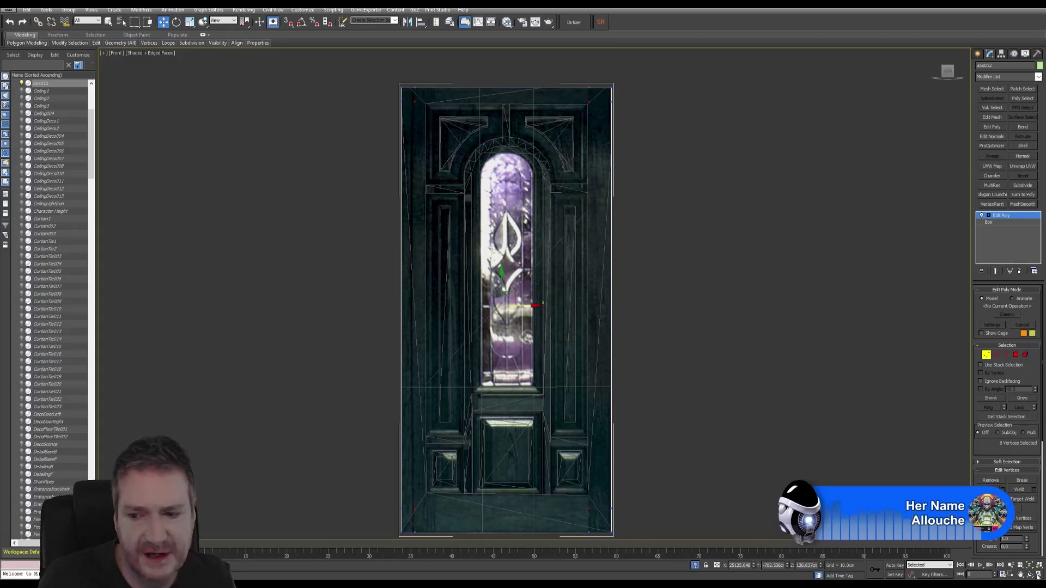
pyautogui.hotkey('alt', 'w')
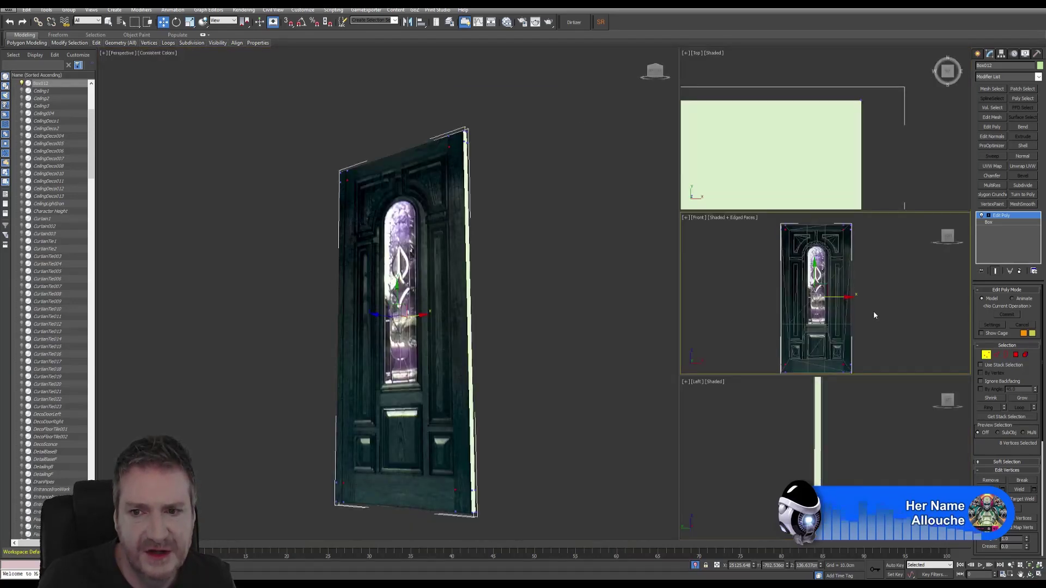
# Scale the selected inner vertices slightly inward along Y in the Top view, and leave Vertex level
pyautogui.scroll(-5, 796, 143)
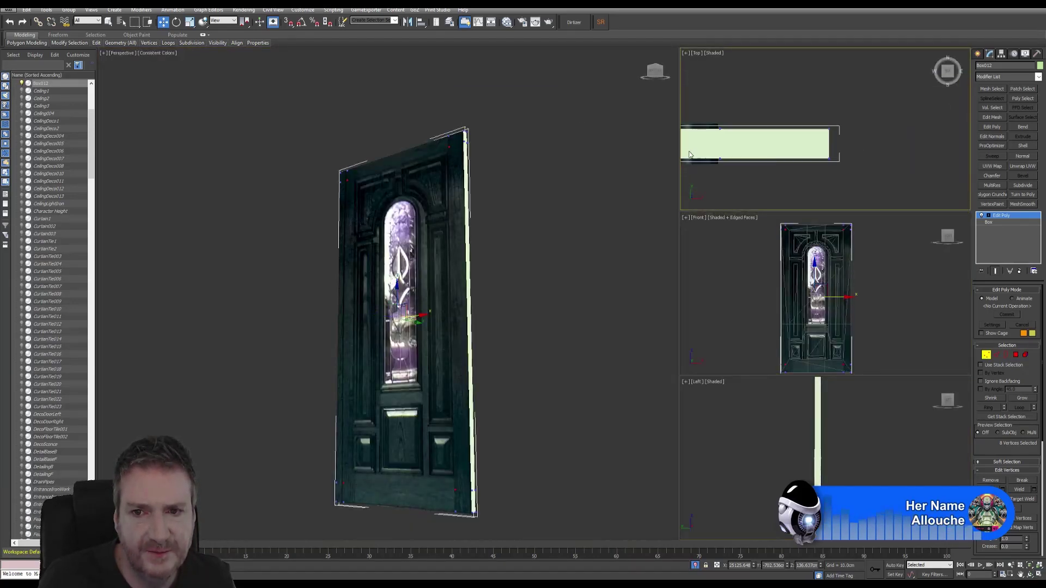
pyautogui.scroll(-4, 689, 154)
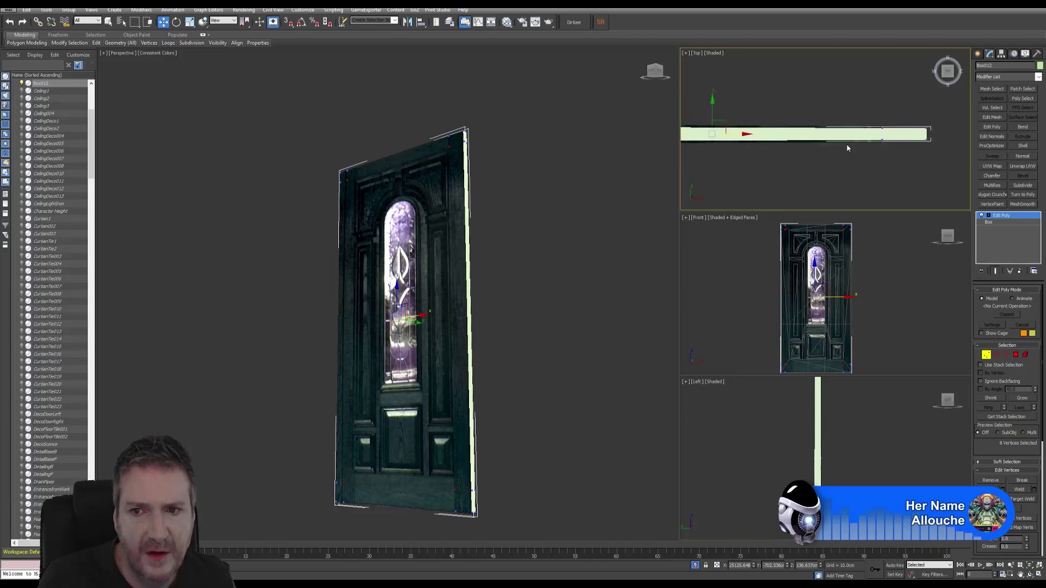
pyautogui.scroll(-2, 847, 149)
pyautogui.moveTo(847, 148); pyautogui.dragTo(952, 142, button='middle')
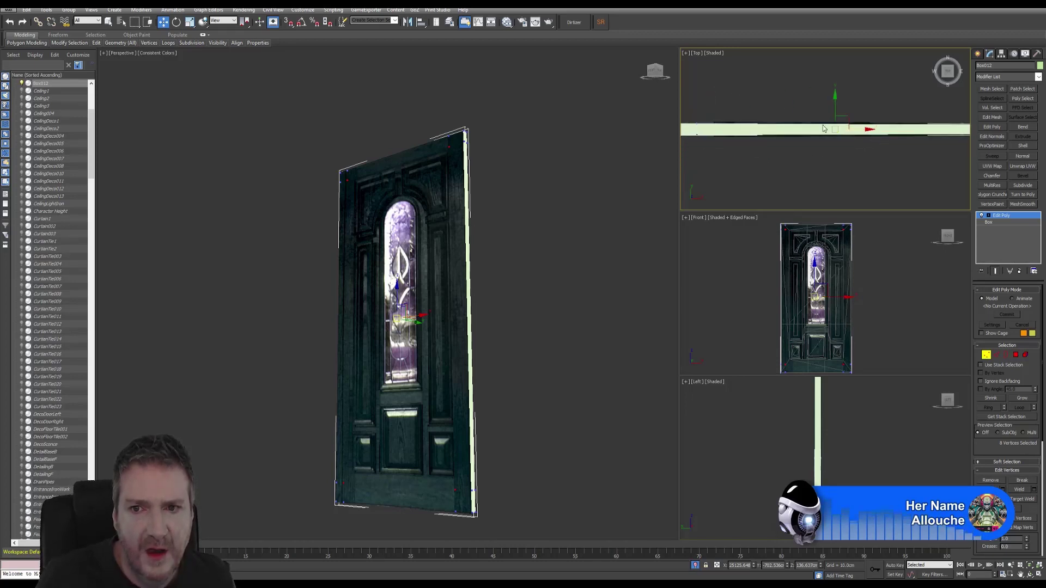
pyautogui.click(190, 22)
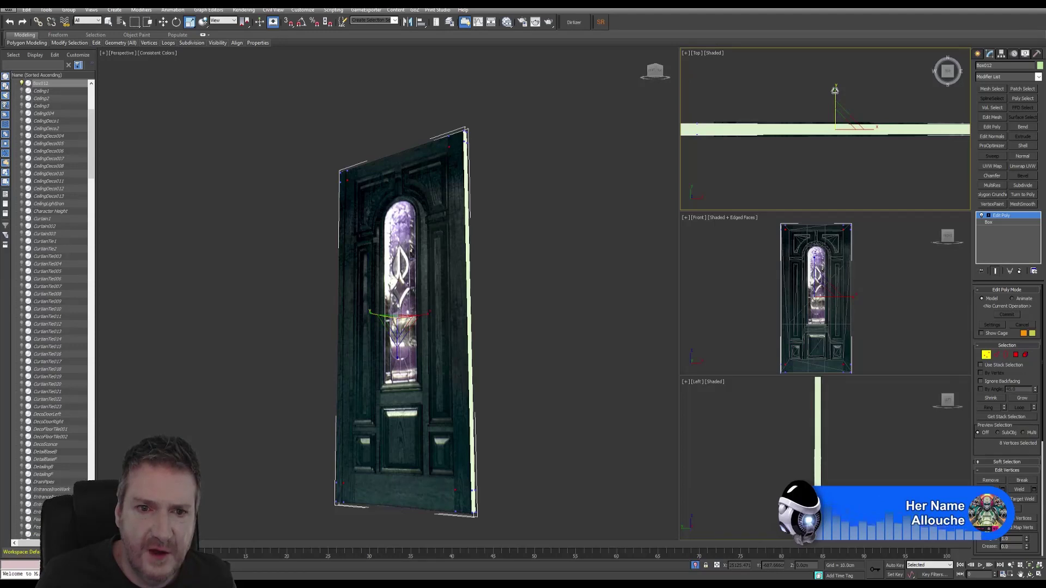
pyautogui.moveTo(834, 89); pyautogui.dragTo(838, 96)
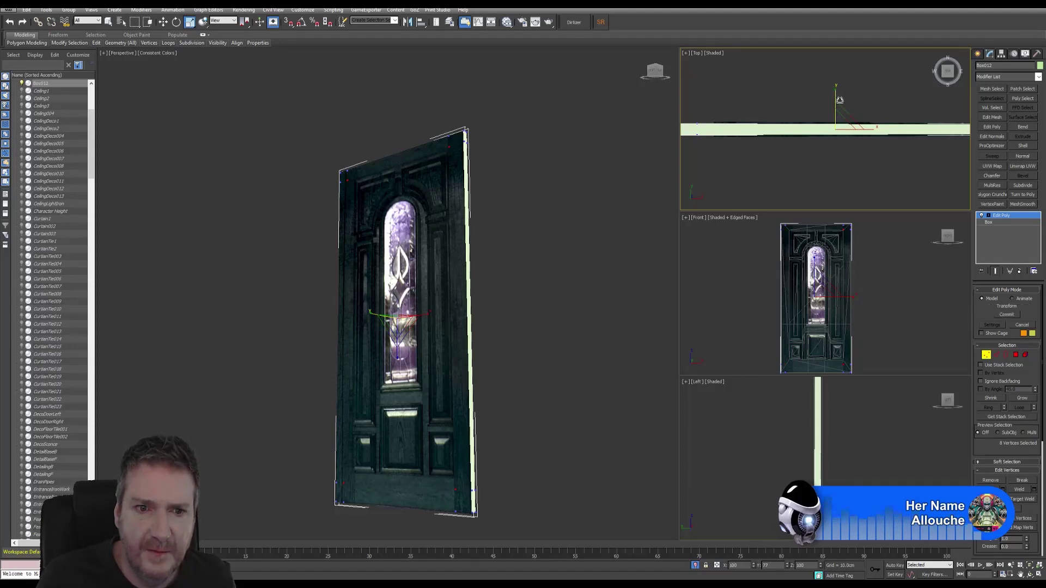
pyautogui.moveTo(841, 117); pyautogui.dragTo(842, 121)
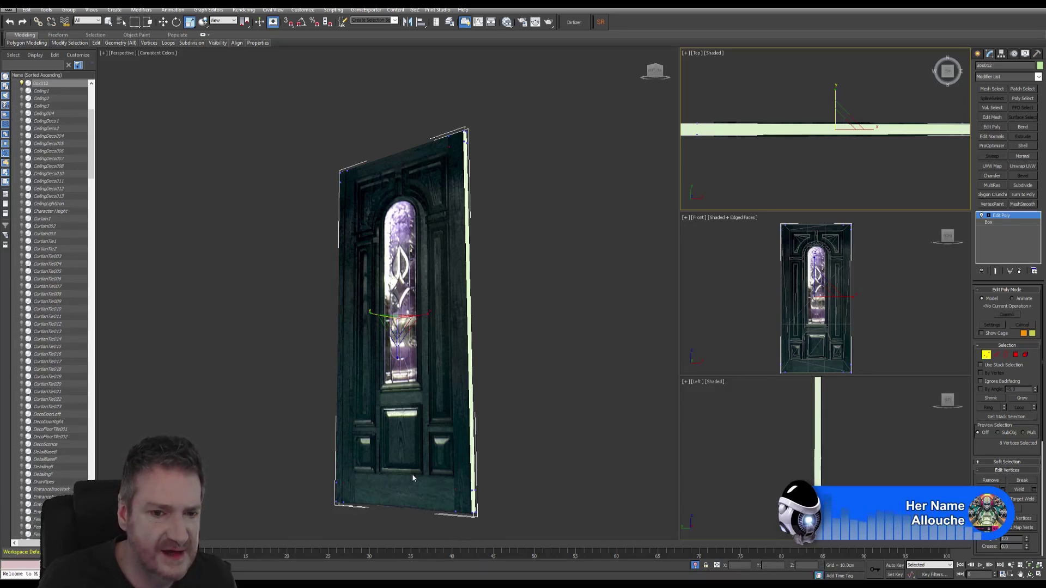
pyautogui.click(985, 355)
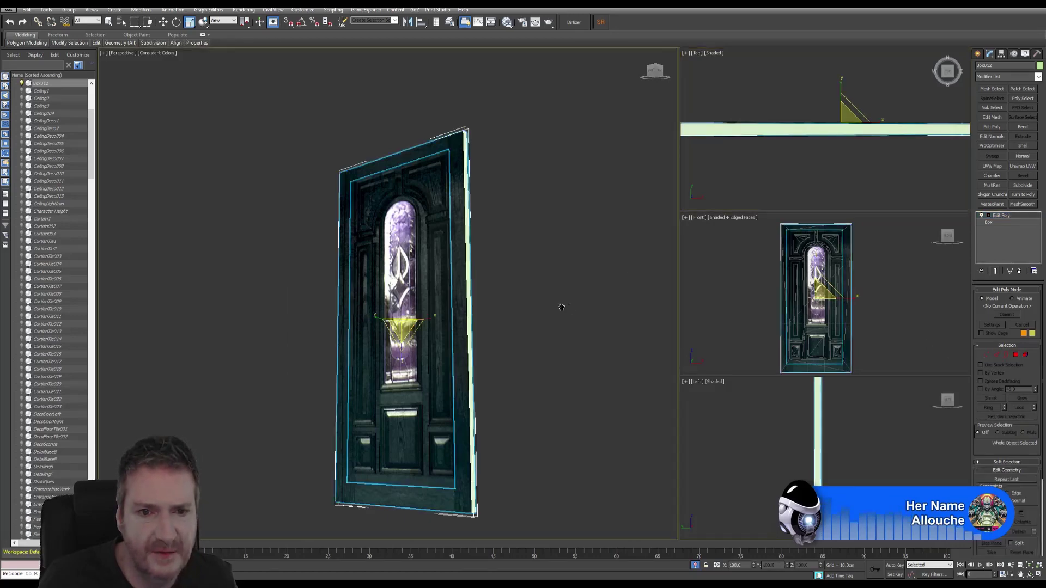
# Deselect the frame and examine the door from the front and from above for gaps between frame and panel
pyautogui.click(1030, 575)
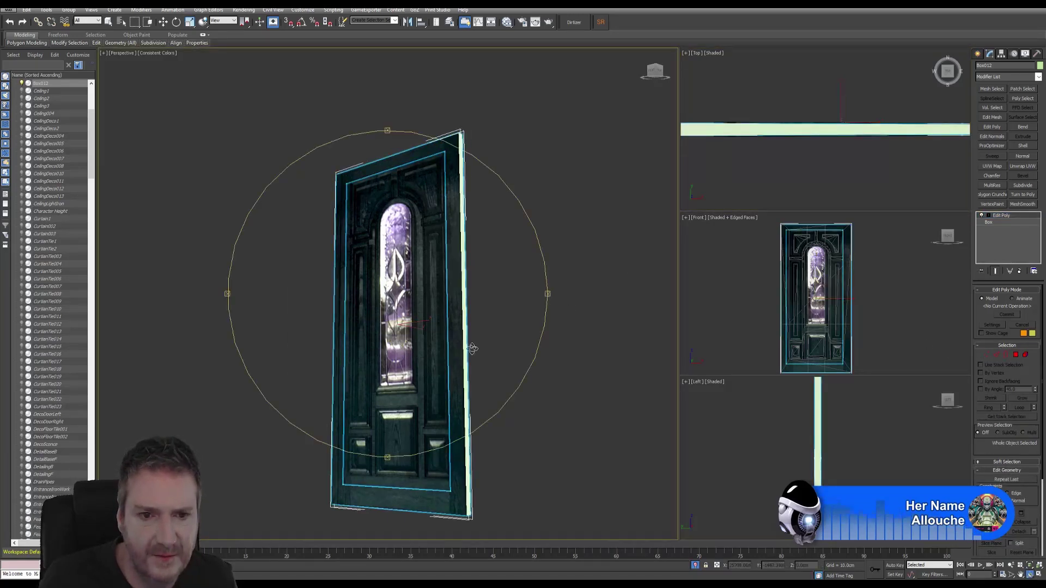
pyautogui.moveTo(472, 348); pyautogui.dragTo(509, 355)
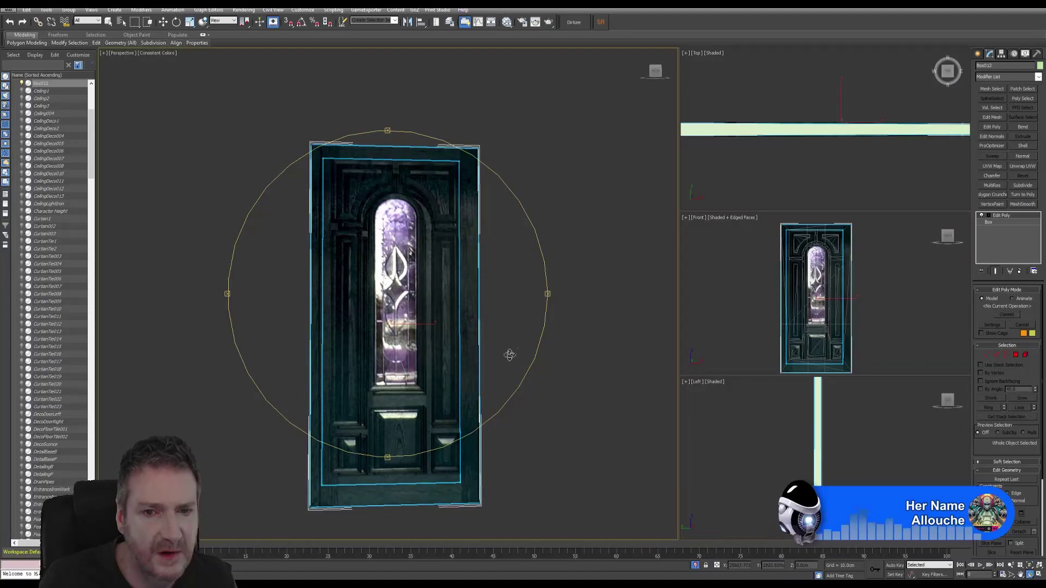
pyautogui.press('Escape')
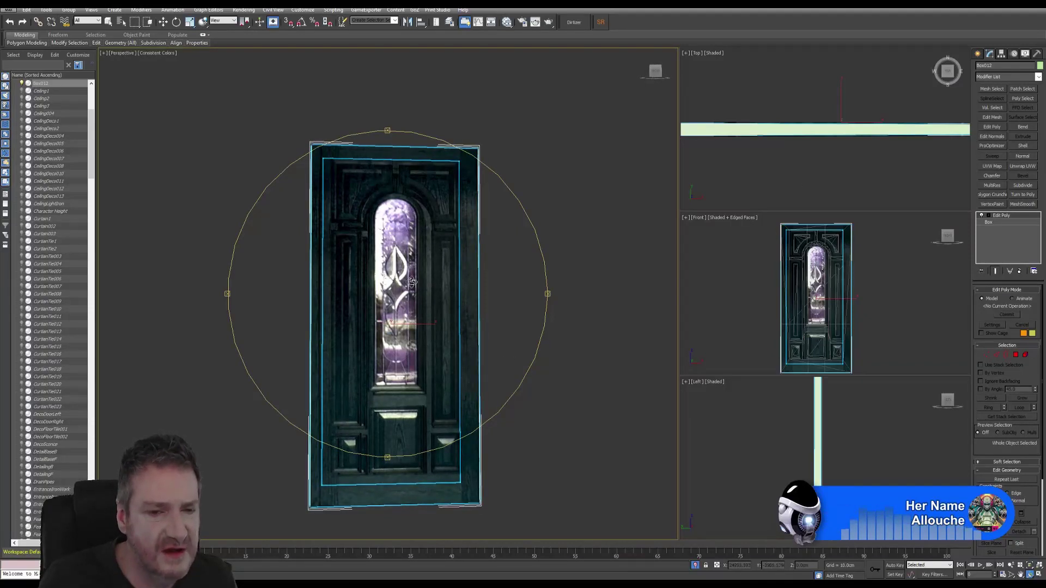
pyautogui.click(109, 22)
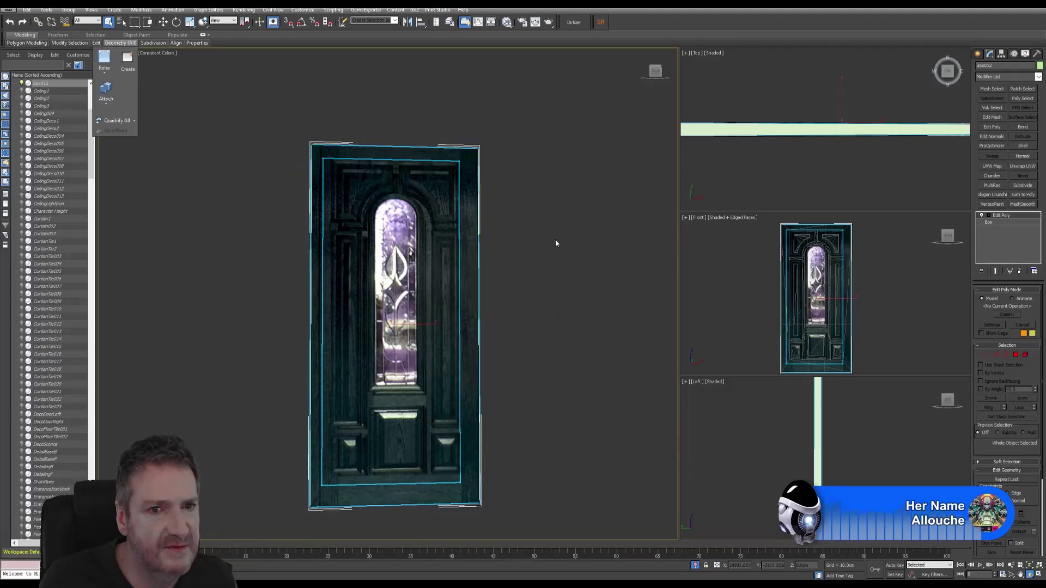
pyautogui.click(557, 240)
pyautogui.moveTo(527, 211); pyautogui.dragTo(541, 226, button='middle')
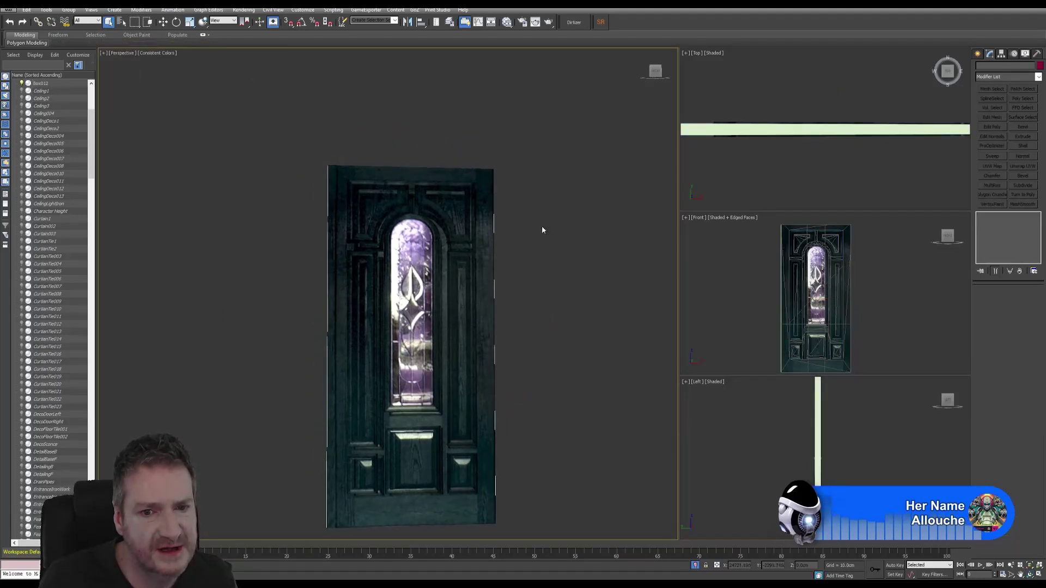
pyautogui.click(1029, 575)
pyautogui.moveTo(437, 269); pyautogui.dragTo(380, 286)
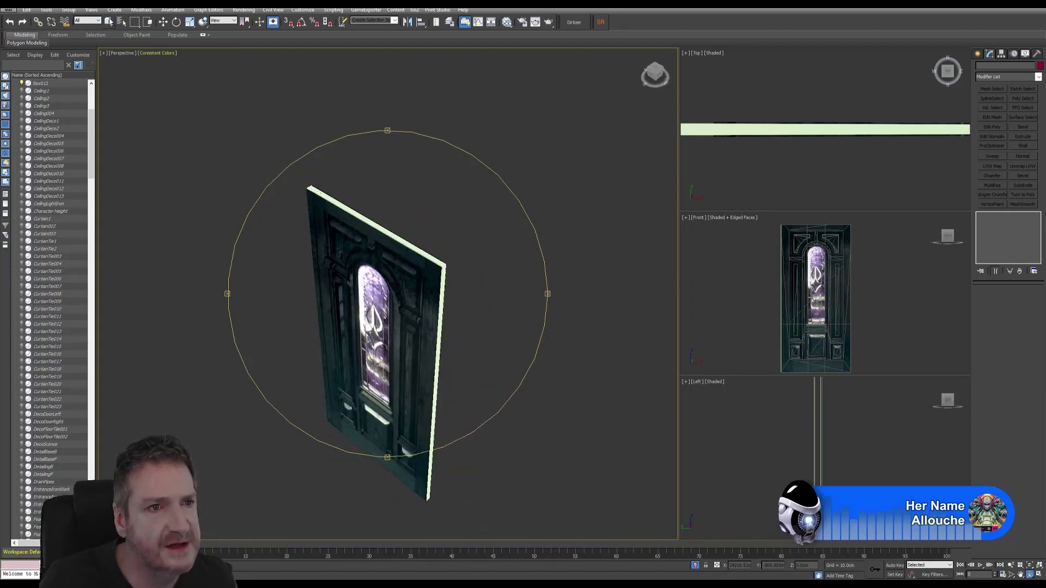
# Select the frame object around the door panel in the Perspective view
pyautogui.press('q')
pyautogui.click(387, 238)
pyautogui.click(396, 238)
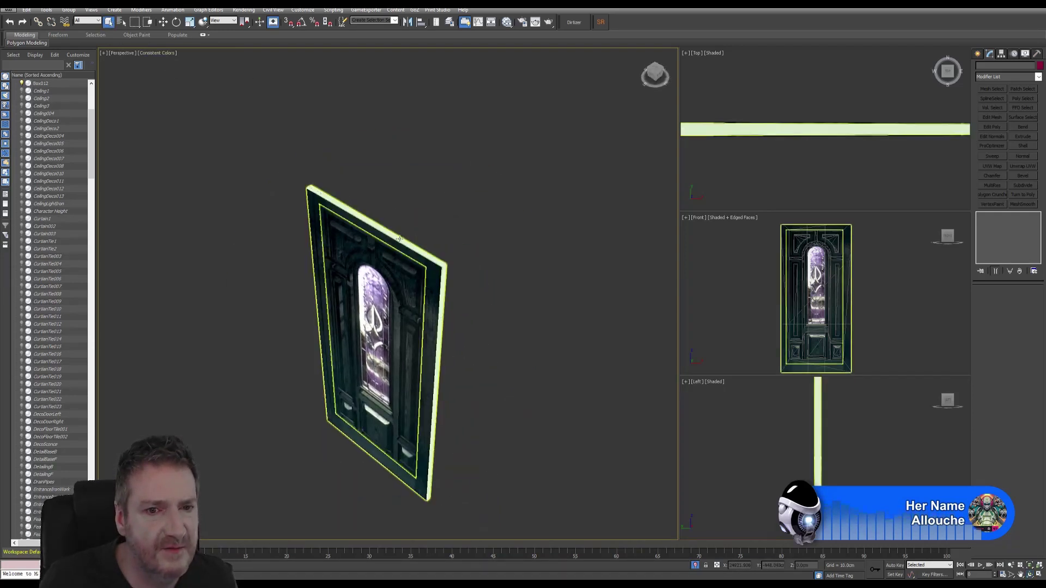
pyautogui.click(400, 238)
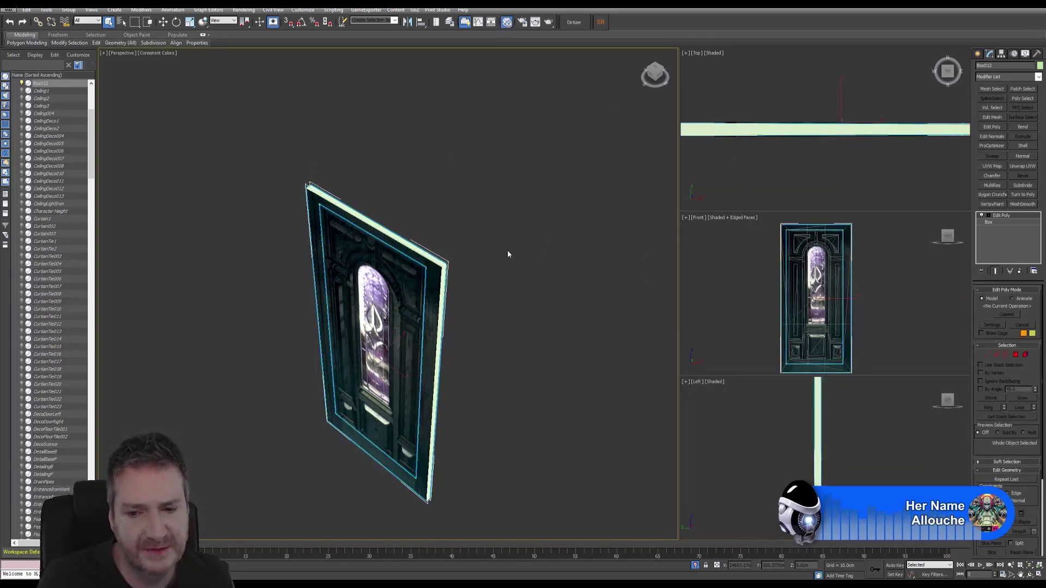
# Open the Slate Material Editor and pick the door panel's material from the scene into the node view
pyautogui.press('m')
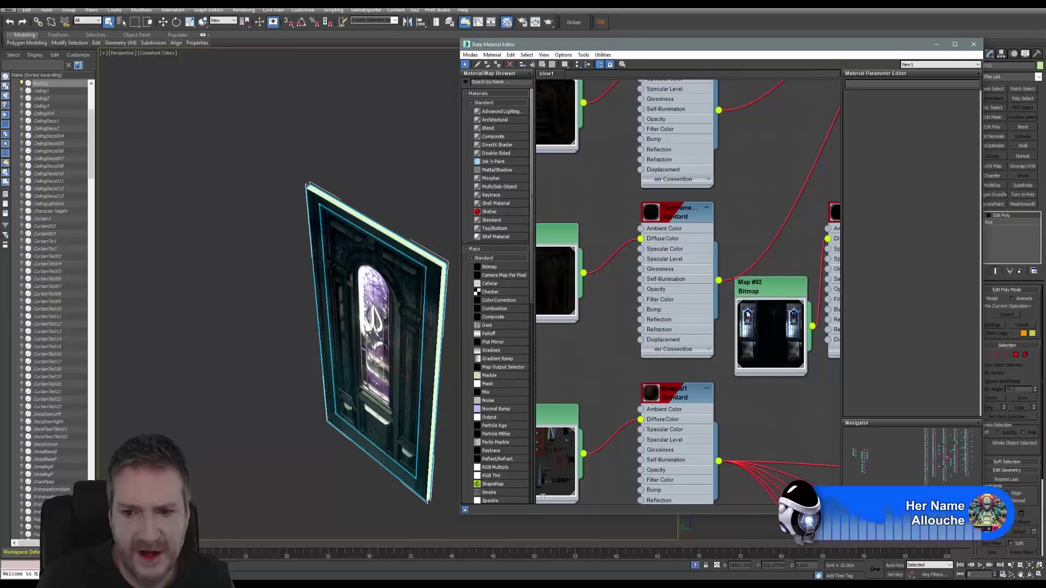
pyautogui.scroll(-3, 604, 339)
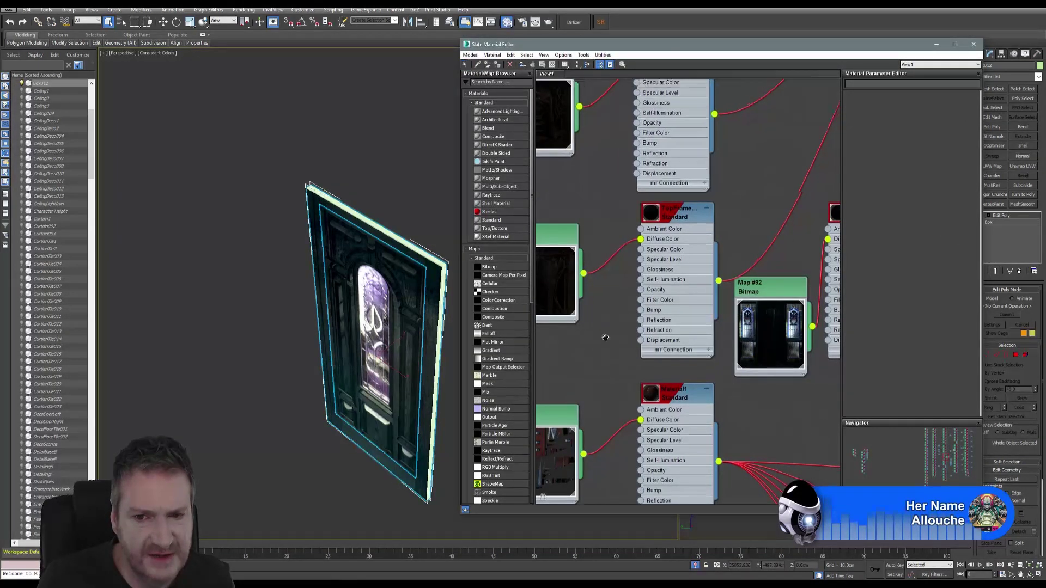
pyautogui.scroll(-3, 624, 371)
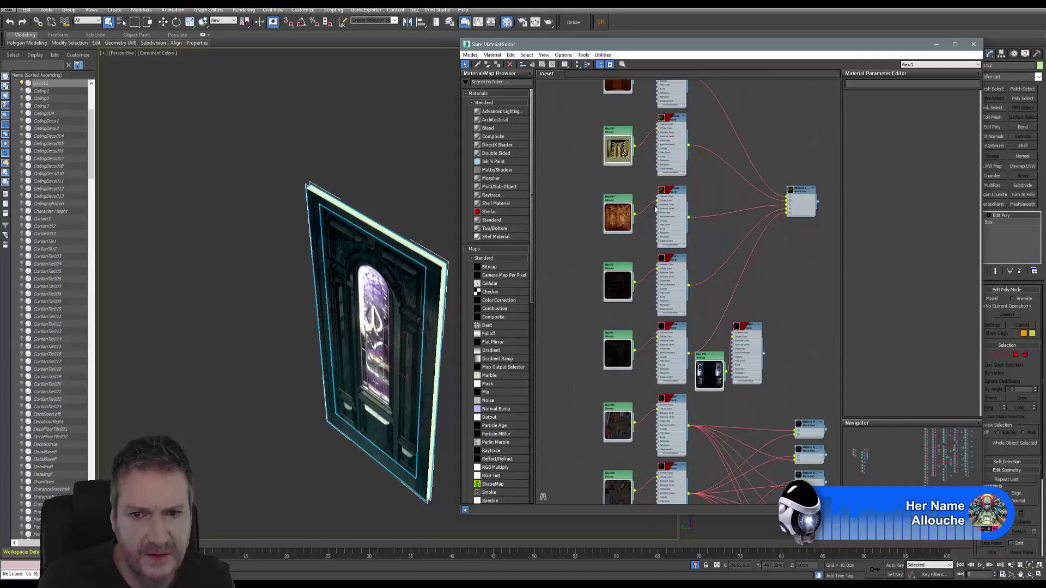
pyautogui.click(330, 231)
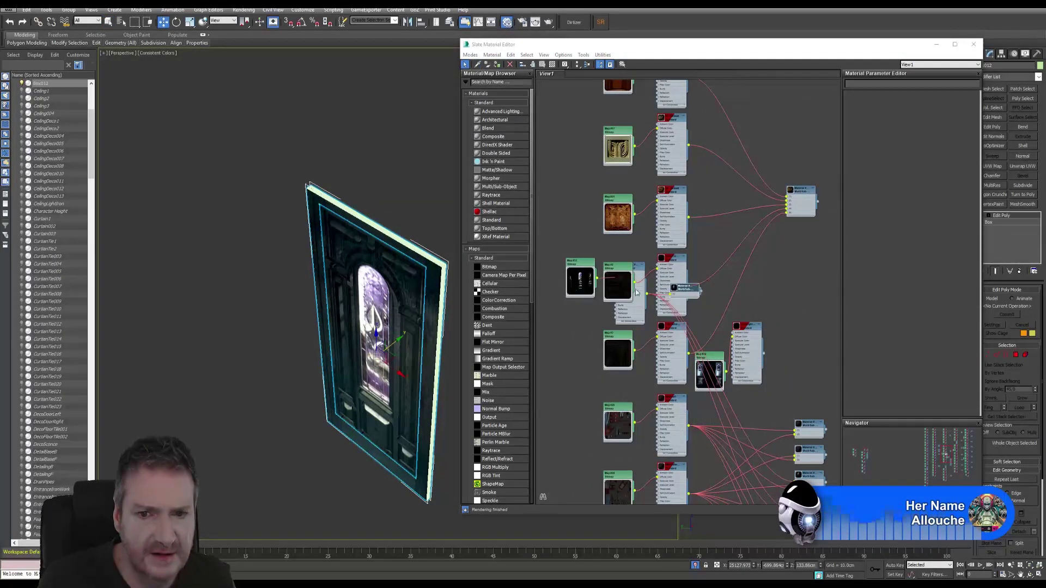
# Spread out the overlapping nodes around the Map #33 door bitmap so its connected Standard material is clear in the node view
pyautogui.moveTo(703, 315); pyautogui.dragTo(715, 270, button='middle')
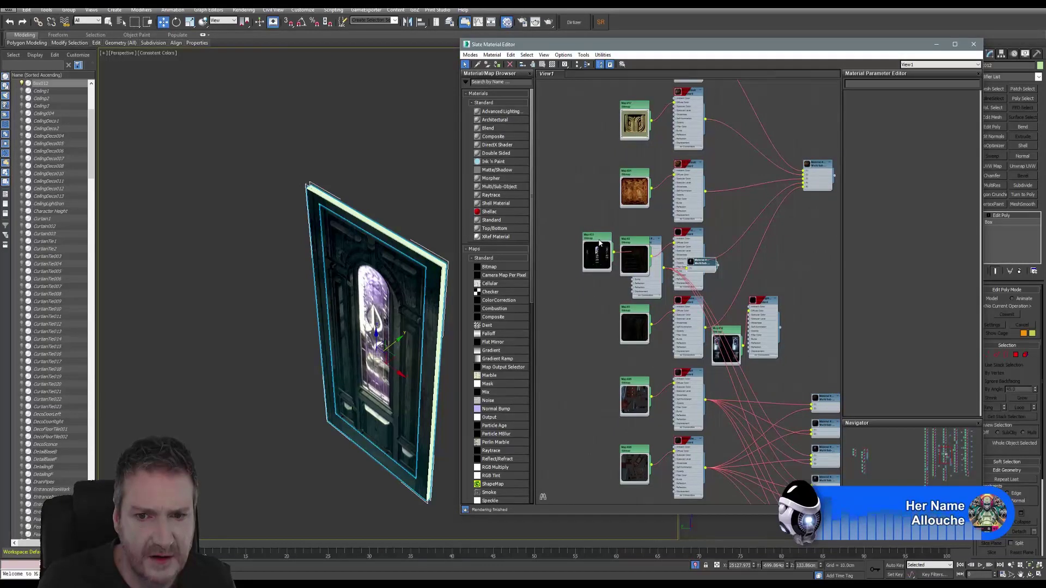
pyautogui.moveTo(600, 243); pyautogui.dragTo(575, 263)
pyautogui.moveTo(635, 241); pyautogui.dragTo(572, 165)
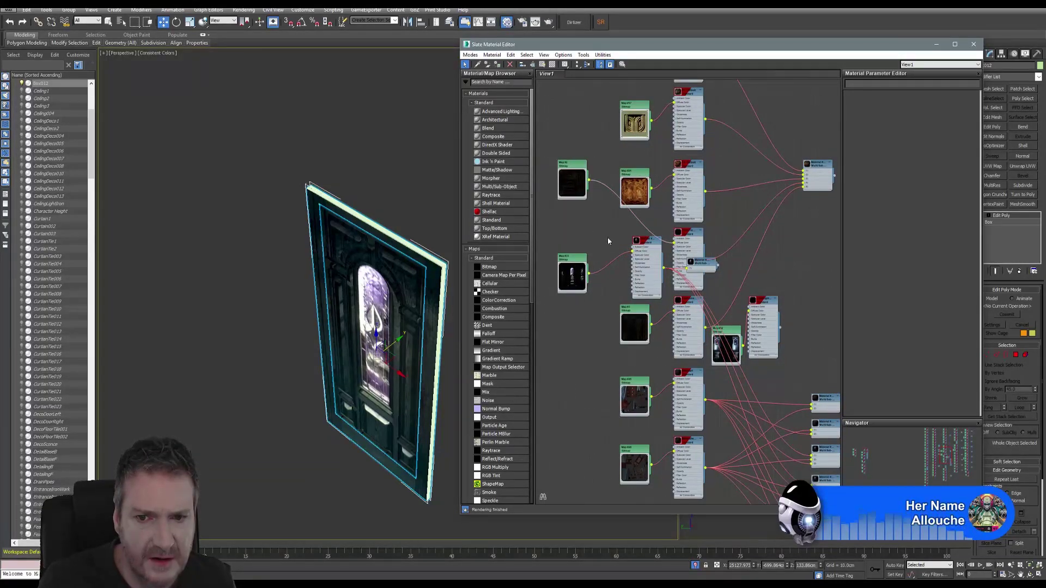
pyautogui.moveTo(645, 240); pyautogui.dragTo(557, 263)
pyautogui.scroll(5, 557, 263)
pyautogui.scroll(1, 557, 263)
pyautogui.moveTo(558, 263); pyautogui.dragTo(635, 268, button='middle')
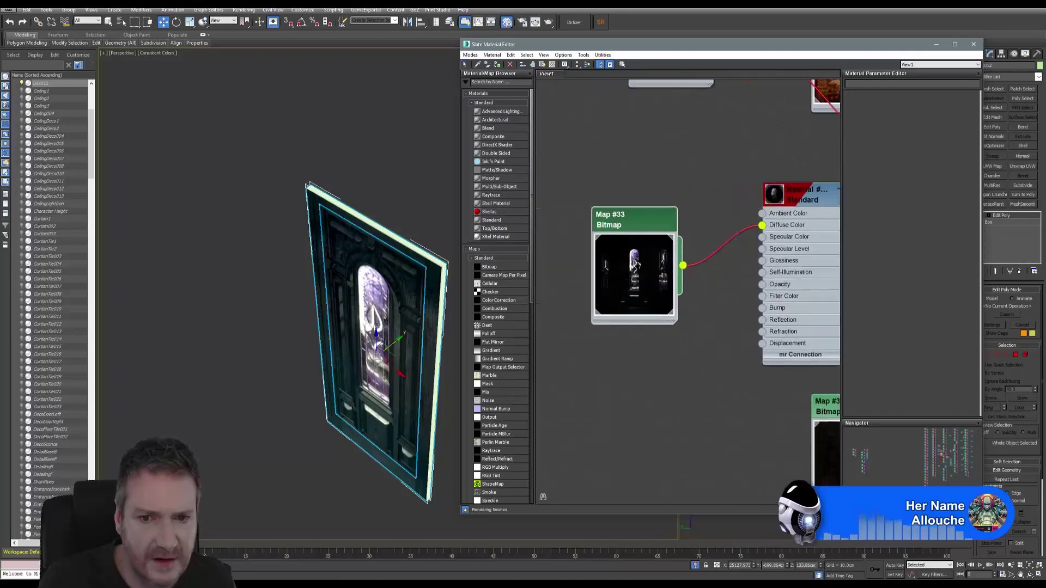
# Assign the Standard material fed by Map #33 to the selected door frame, and close the Slate Material Editor
pyautogui.click(803, 201)
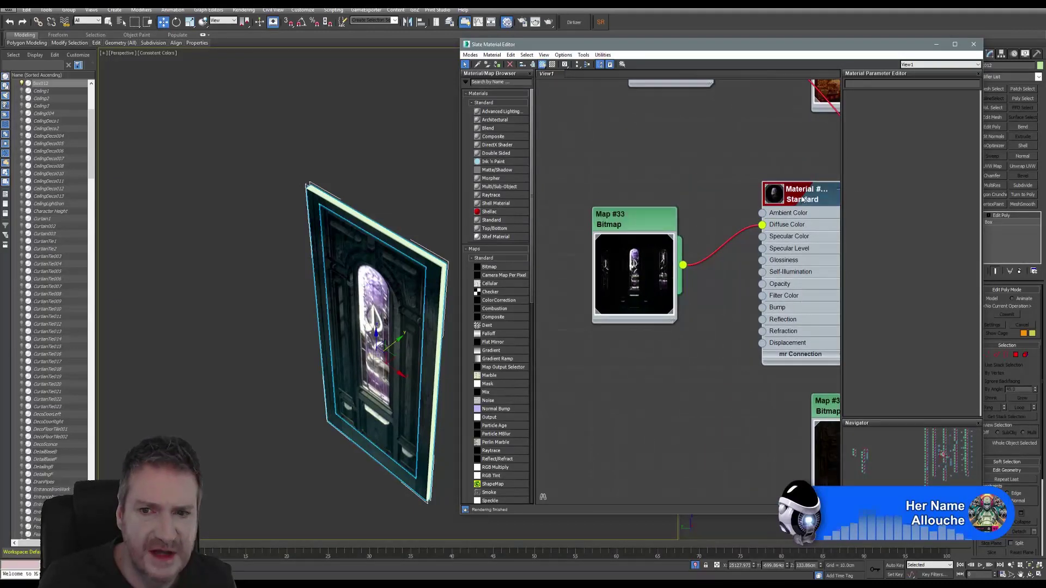
pyautogui.rightClick(803, 200)
pyautogui.click(822, 210)
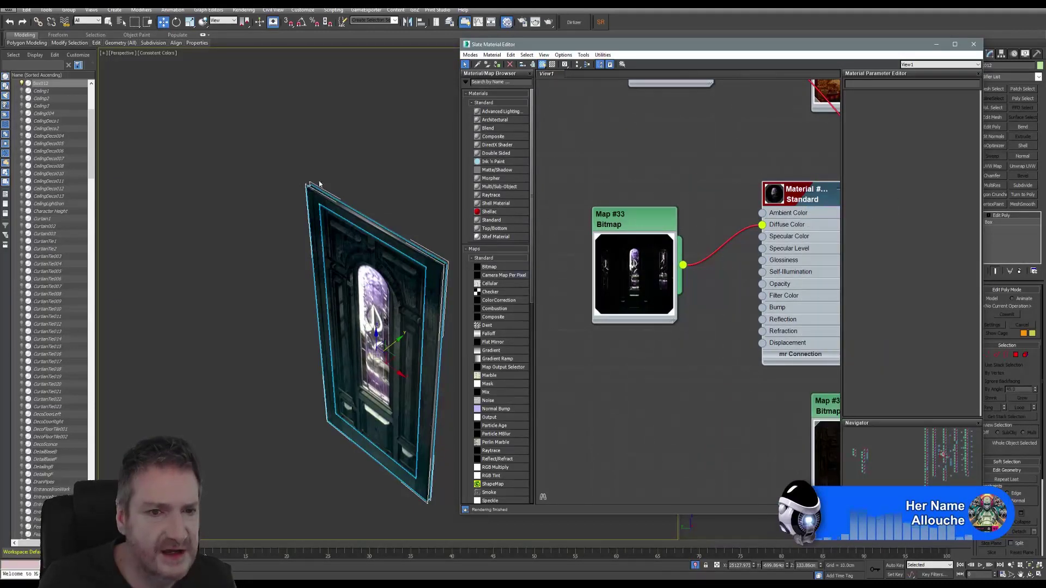
pyautogui.click(973, 44)
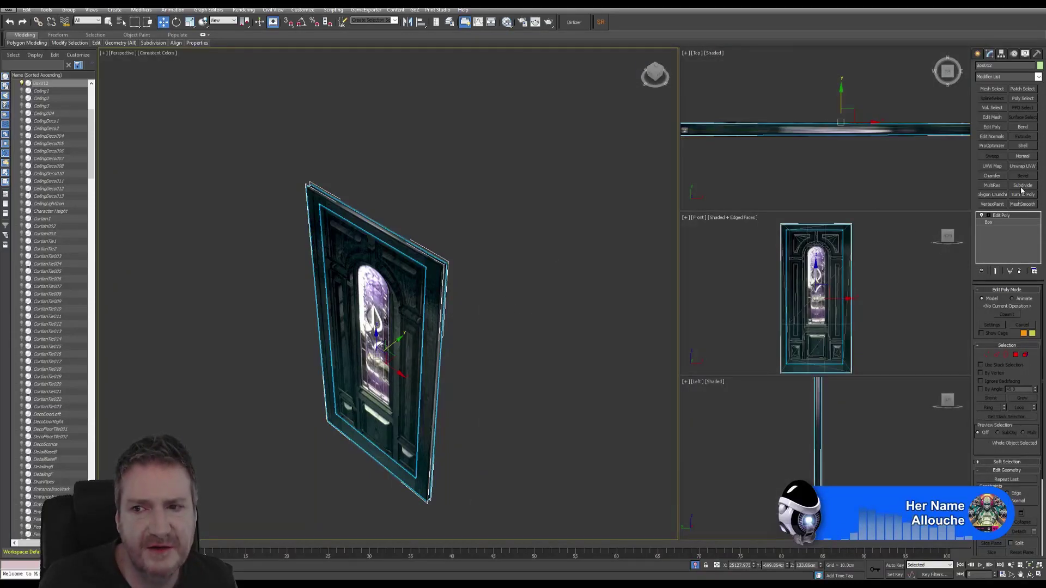
# Add an Unwrap UVW modifier to the frame and open its UV editor with the Map #33 door texture as background
pyautogui.click(1023, 167)
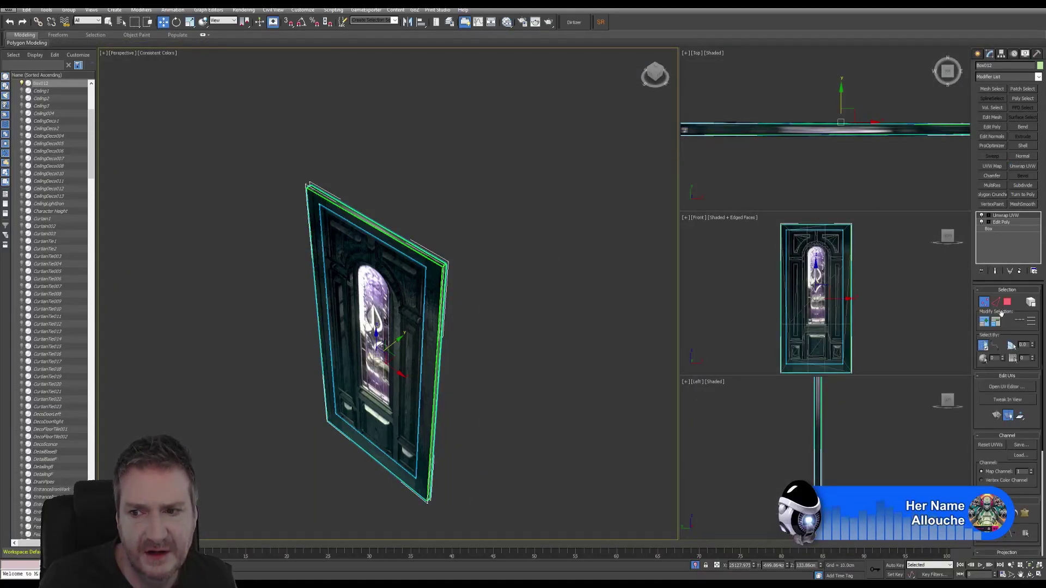
pyautogui.click(1007, 387)
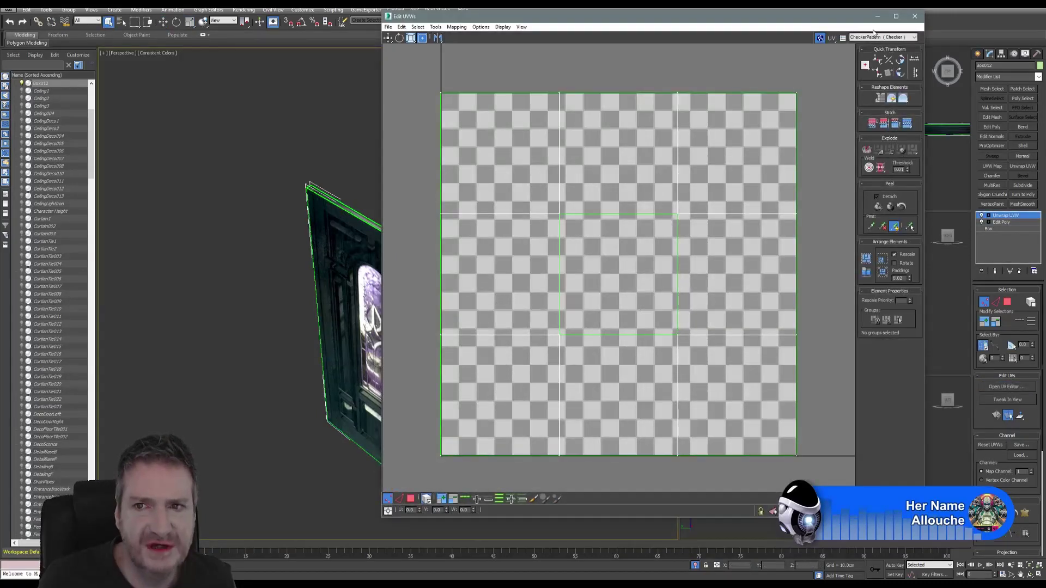
pyautogui.click(882, 37)
pyautogui.click(877, 54)
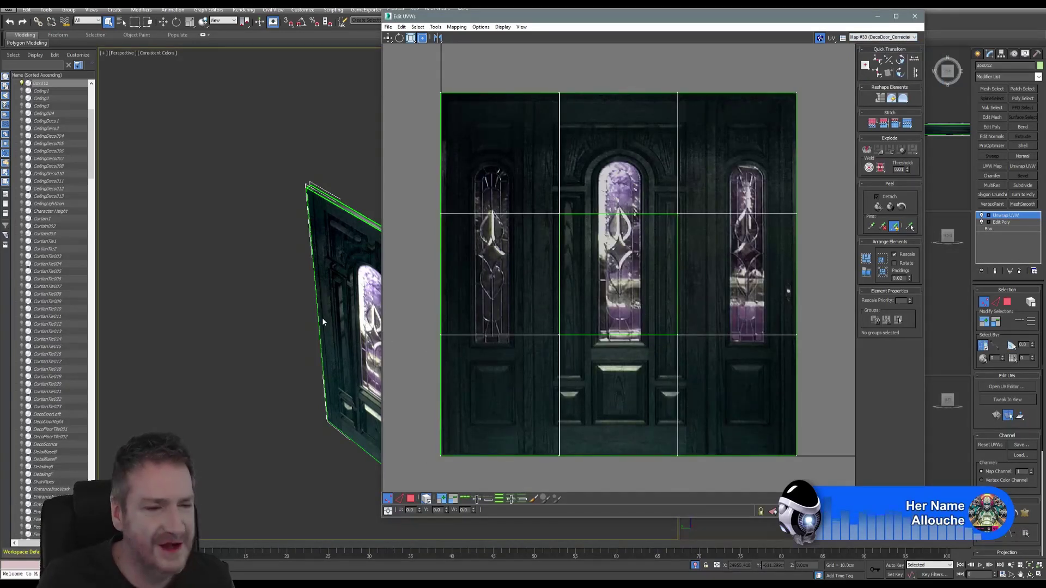
# Leave the unwrap's Vertex level and select the three polygons along the frame's outer top edge in the Perspective view
pyautogui.keyDown('alt'); pyautogui.moveTo(318, 273); pyautogui.dragTo(265, 254, button='middle'); pyautogui.keyUp('alt')
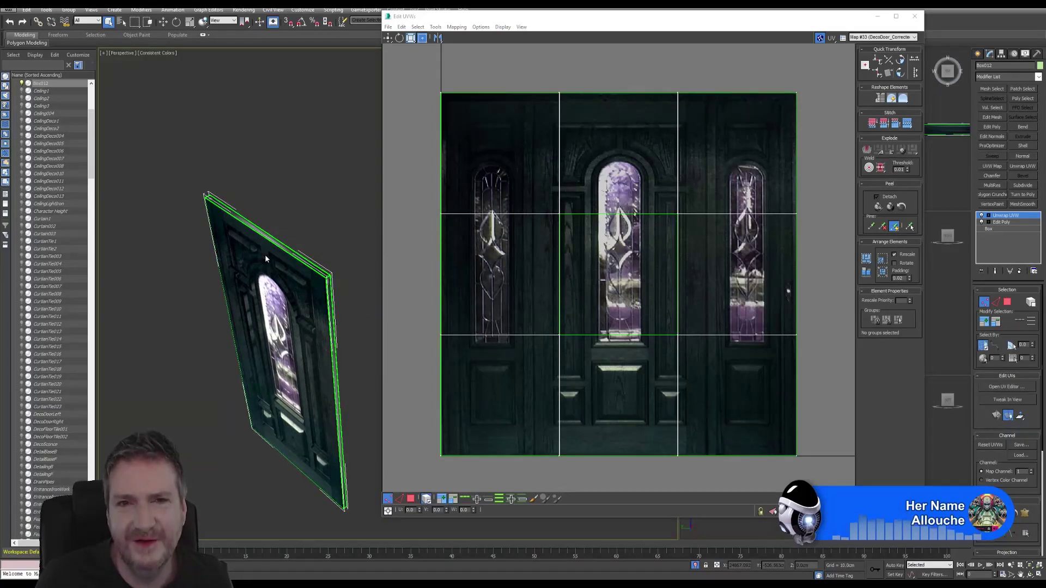
pyautogui.scroll(2, 265, 254)
pyautogui.scroll(5, 269, 247)
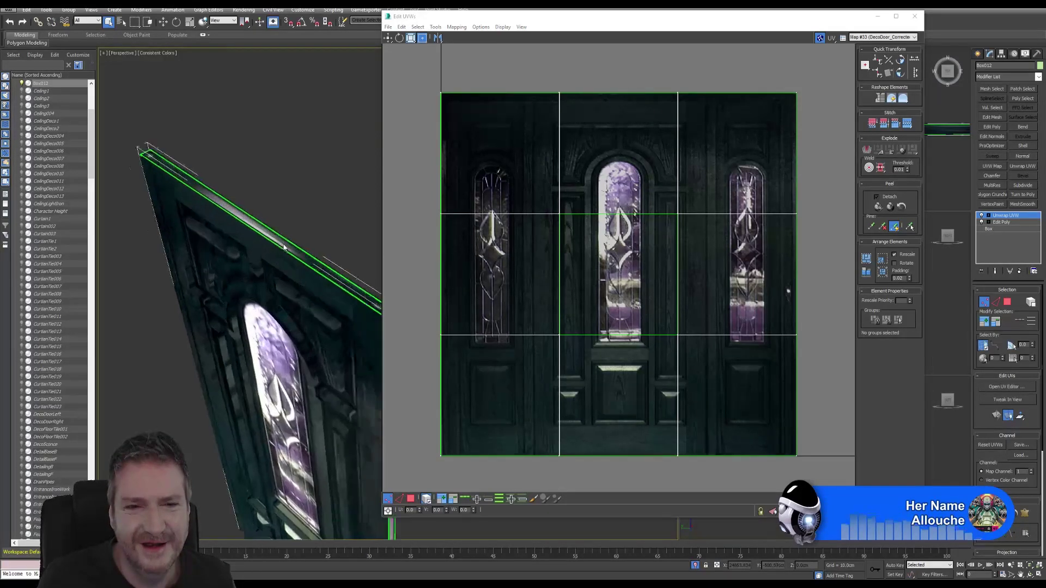
pyautogui.scroll(1, 256, 236)
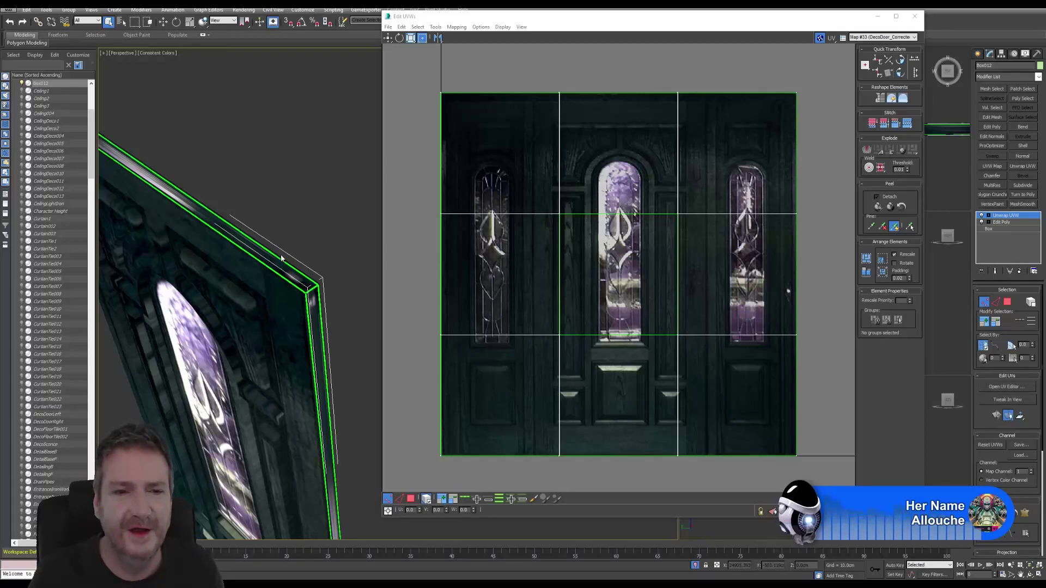
pyautogui.click(669, 312)
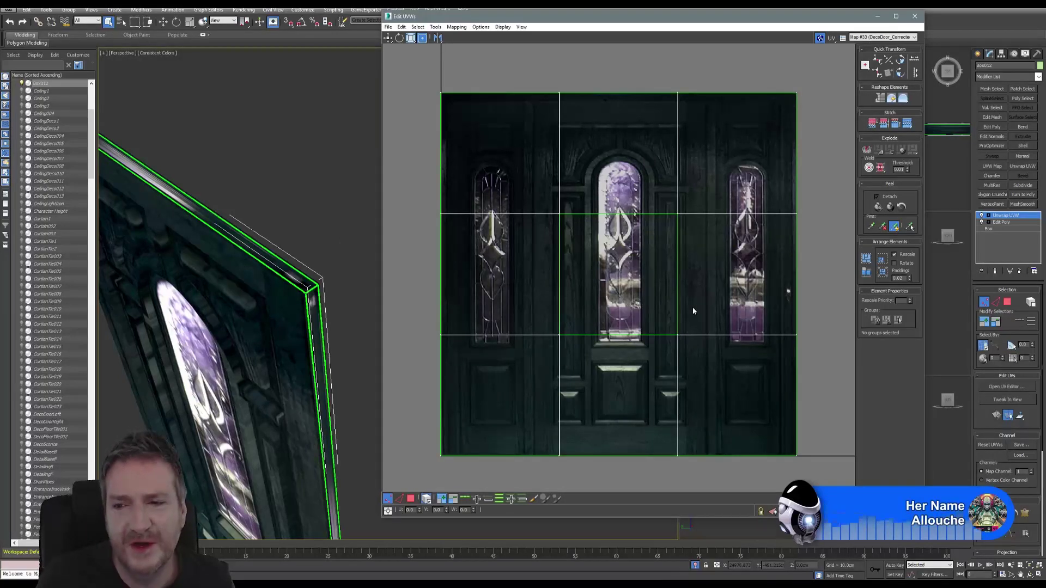
pyautogui.click(983, 302)
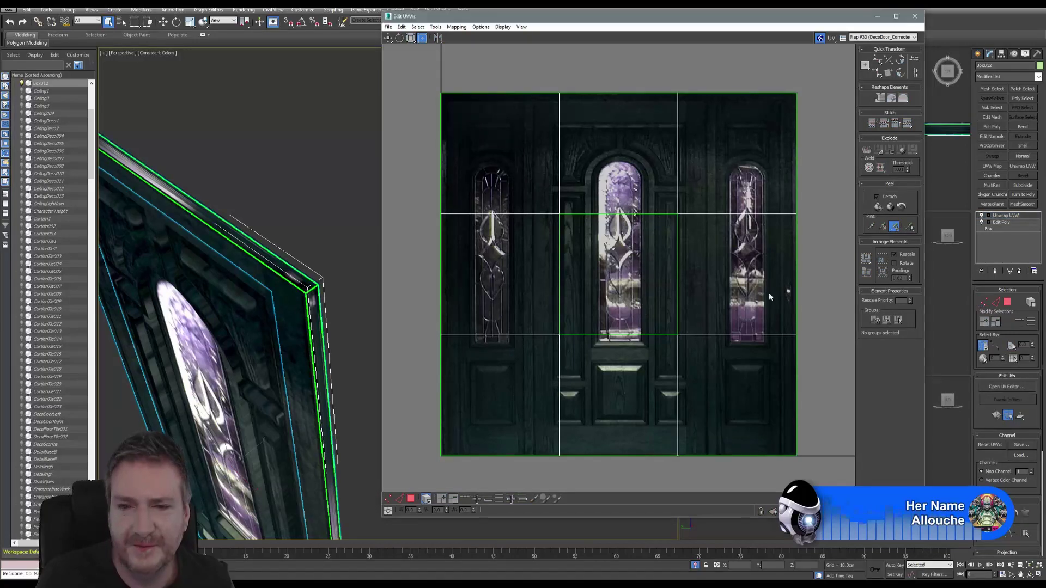
pyautogui.moveTo(274, 235); pyautogui.dragTo(289, 264, button='middle')
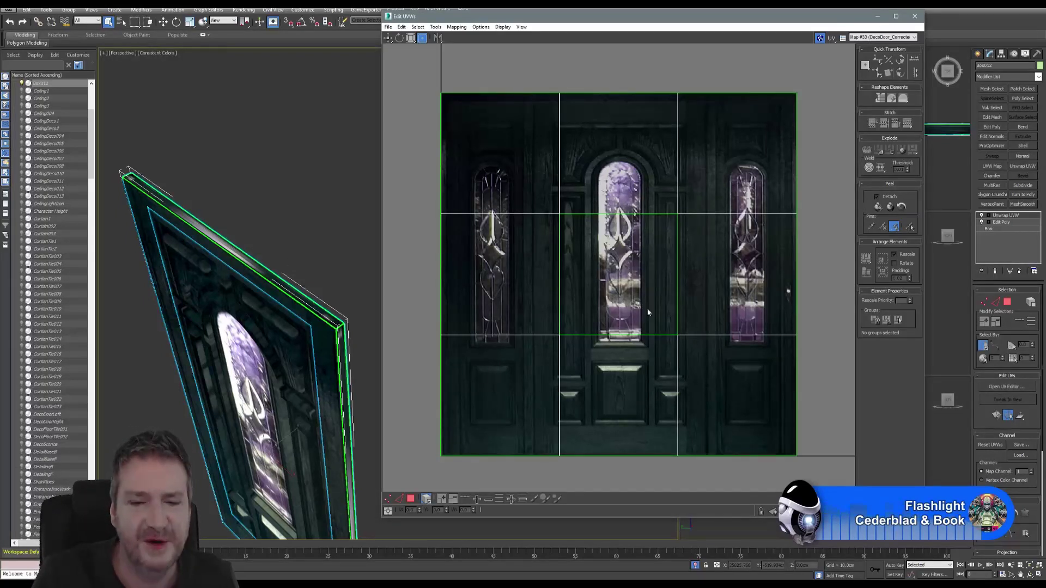
pyautogui.click(312, 304)
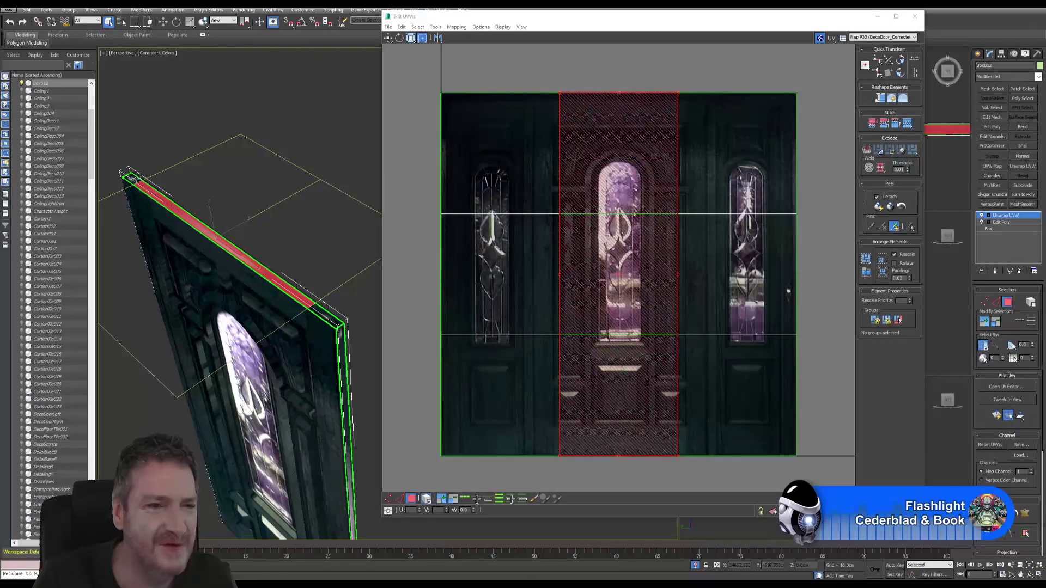
pyautogui.keyDown('ctrl'); pyautogui.click(266, 276); pyautogui.keyUp('ctrl')
pyautogui.keyDown('ctrl'); pyautogui.click(318, 309); pyautogui.keyUp('ctrl')
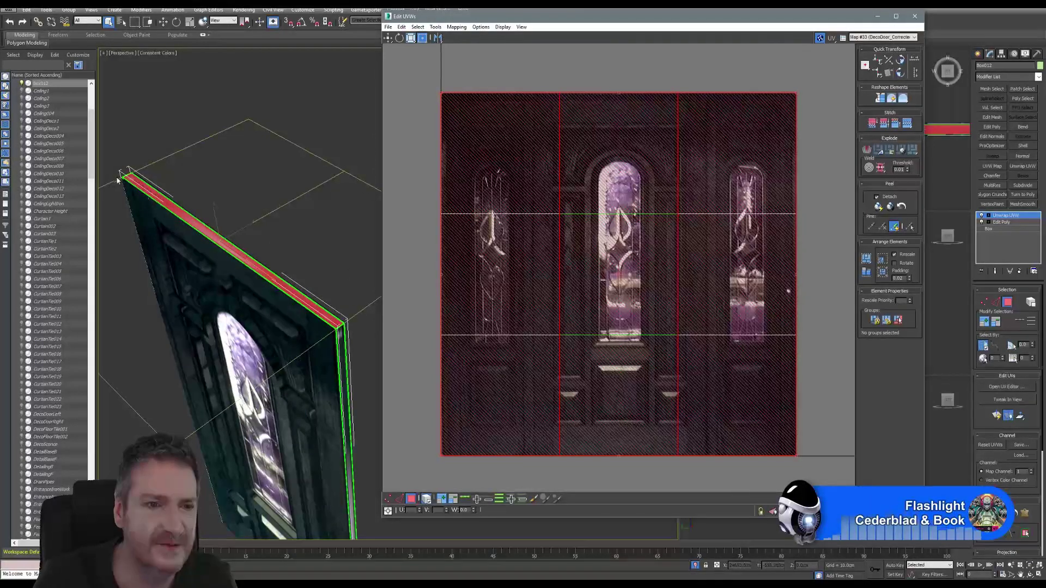
# Break the selected top-edge polygons off in the UV editor and move them straight up, clear of the door texture
pyautogui.click(438, 28)
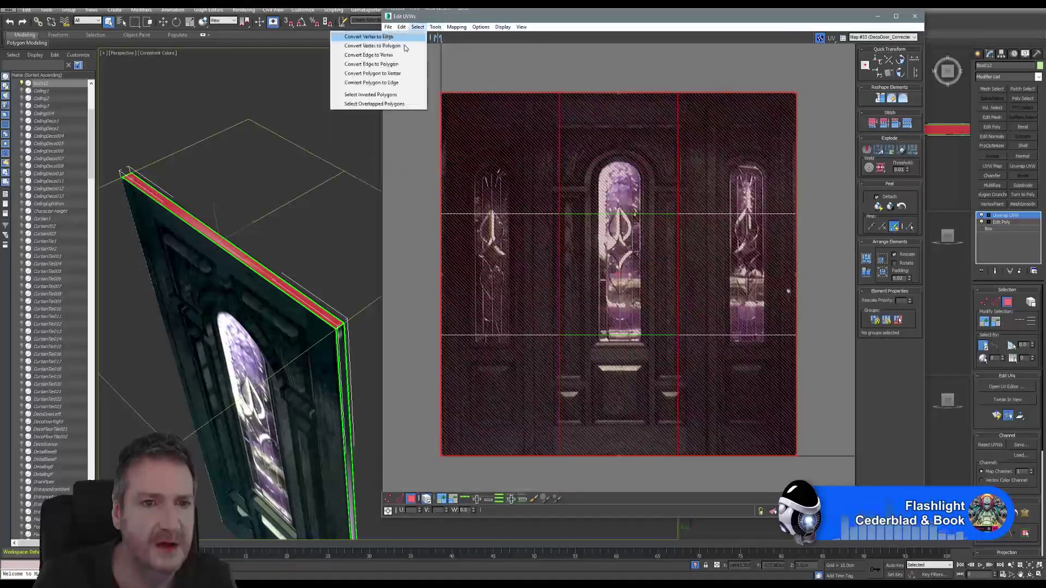
pyautogui.click(372, 100)
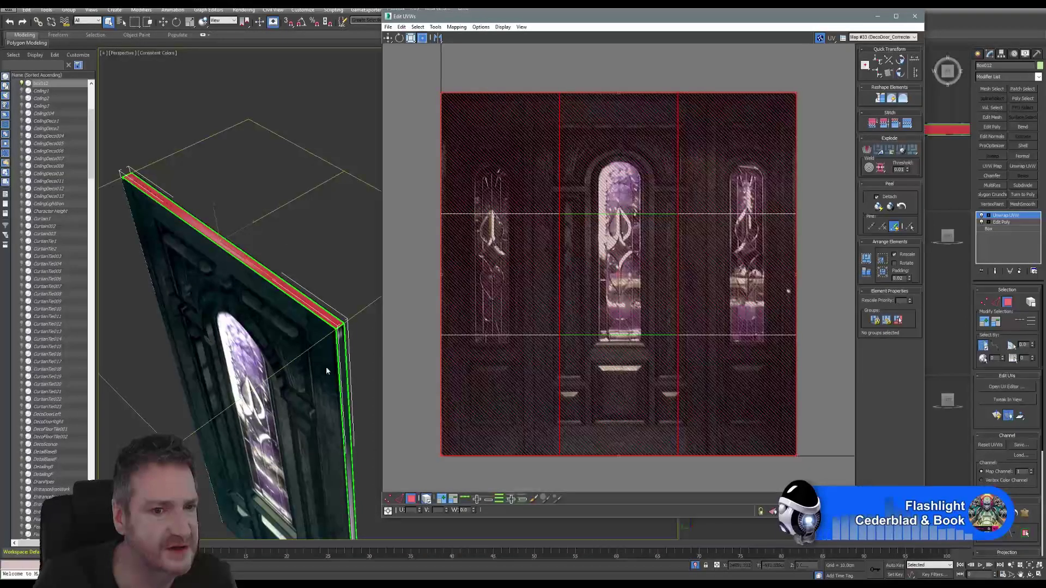
pyautogui.scroll(-5, 554, 302)
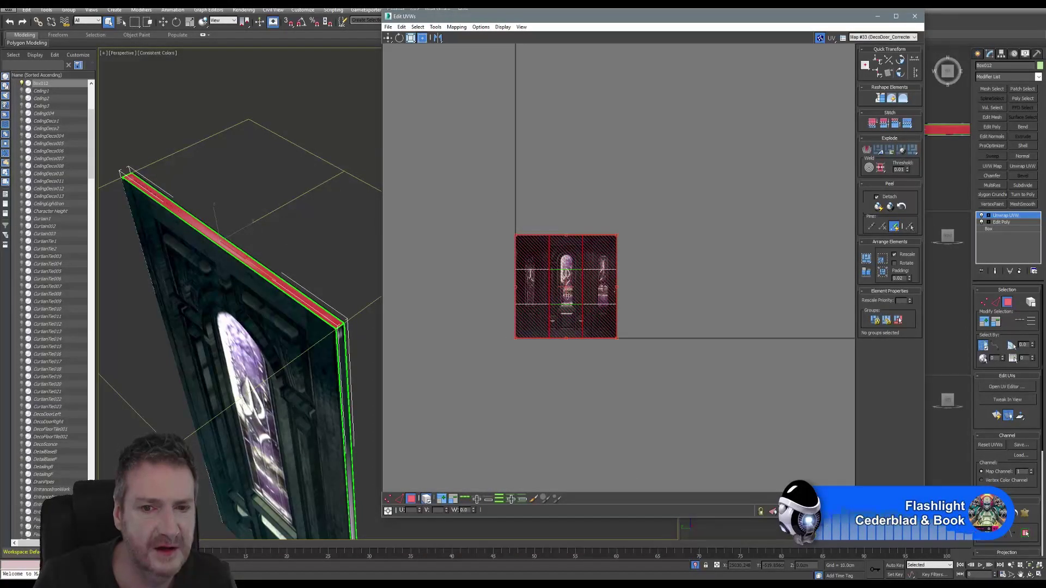
pyautogui.moveTo(568, 296); pyautogui.dragTo(567, 159)
# Select the three polygons running down the outer right side of the frame in the Perspective view
pyautogui.moveTo(361, 334); pyautogui.dragTo(349, 314, button='middle')
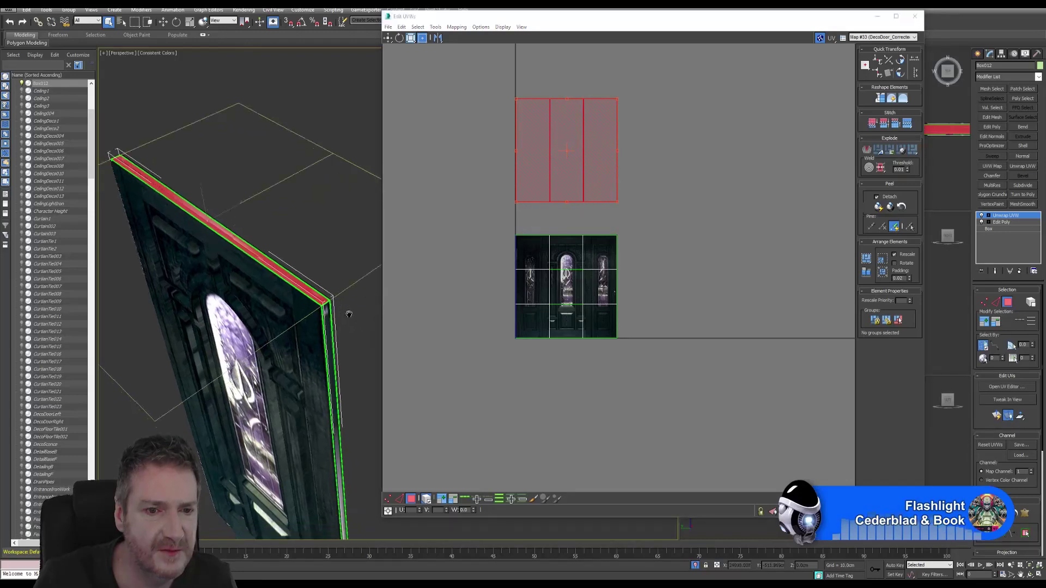
pyautogui.click(328, 318)
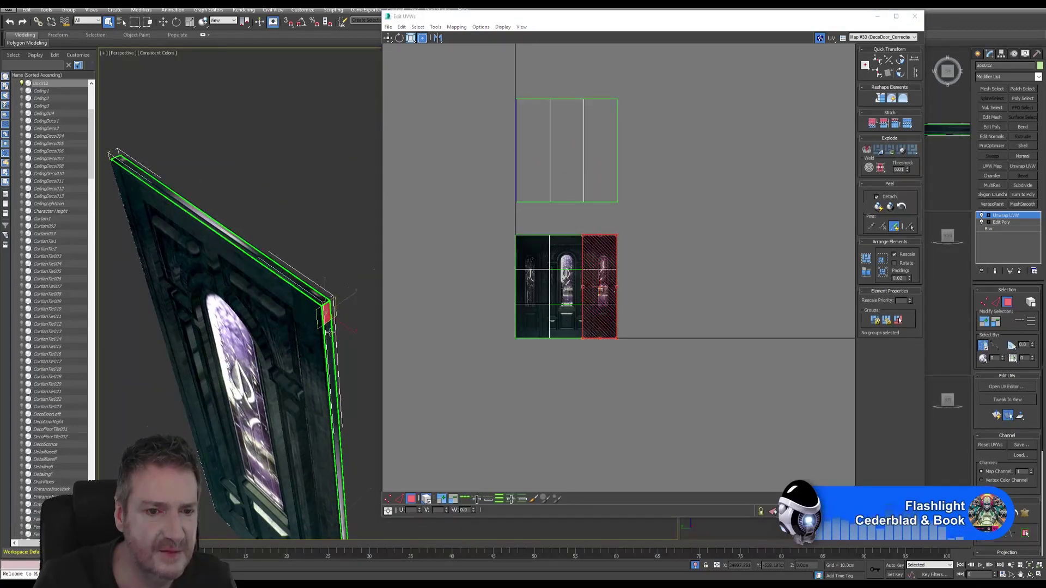
pyautogui.keyDown('ctrl'); pyautogui.click(333, 388); pyautogui.keyUp('ctrl')
pyautogui.moveTo(332, 388); pyautogui.dragTo(307, 235, button='middle')
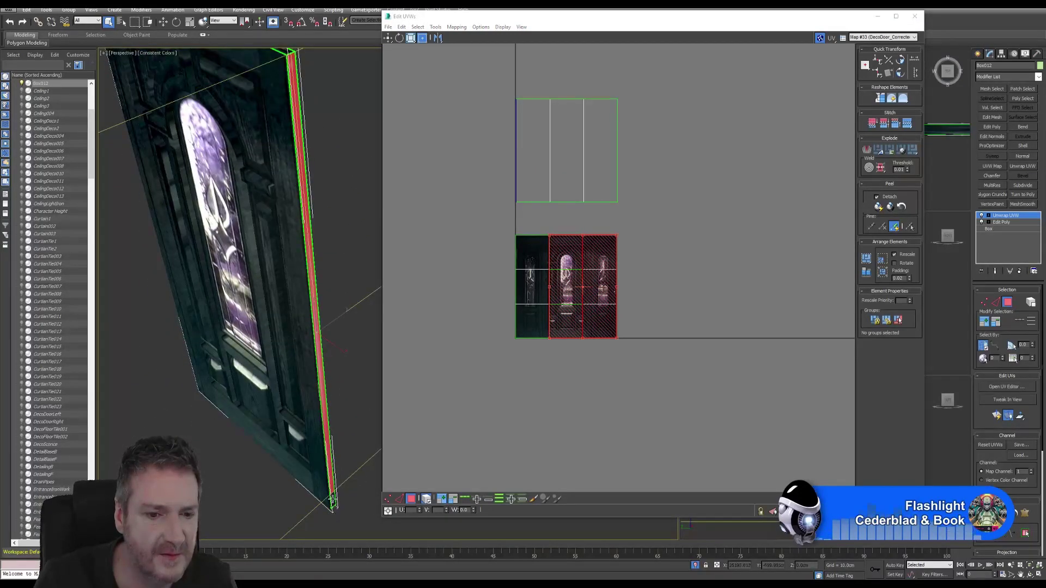
pyautogui.keyDown('ctrl'); pyautogui.click(332, 500); pyautogui.keyUp('ctrl')
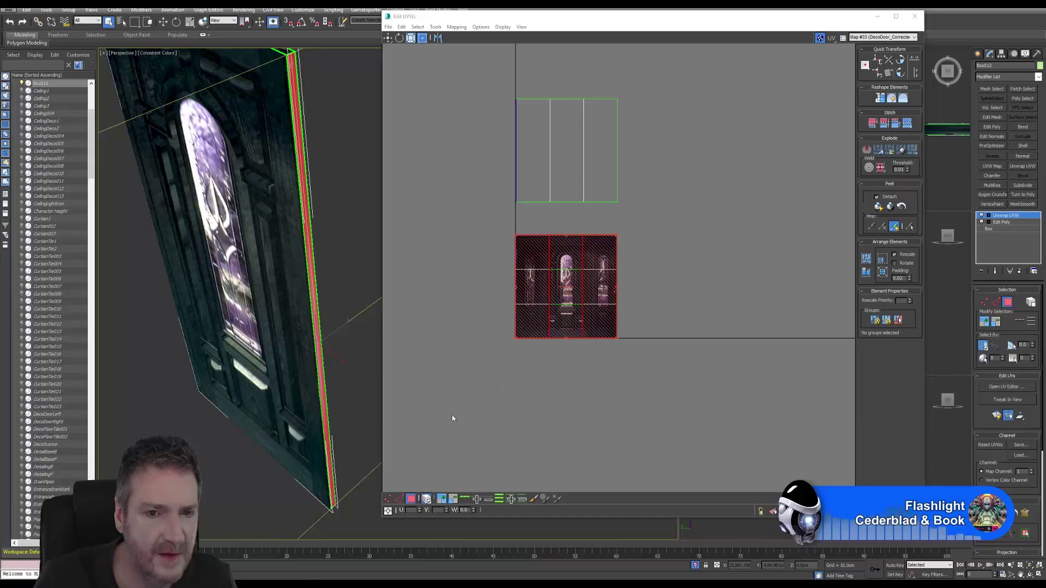
# Break off the UVs of the selected right-side polygons and place them just to the right of the door texture
pyautogui.click(434, 28)
pyautogui.click(358, 101)
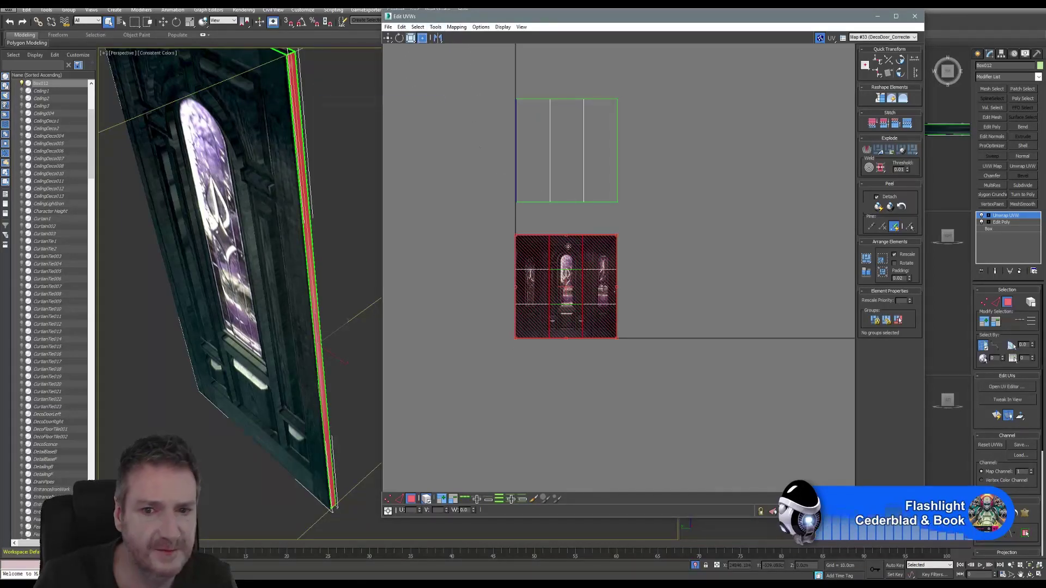
pyautogui.moveTo(560, 269); pyautogui.dragTo(670, 269)
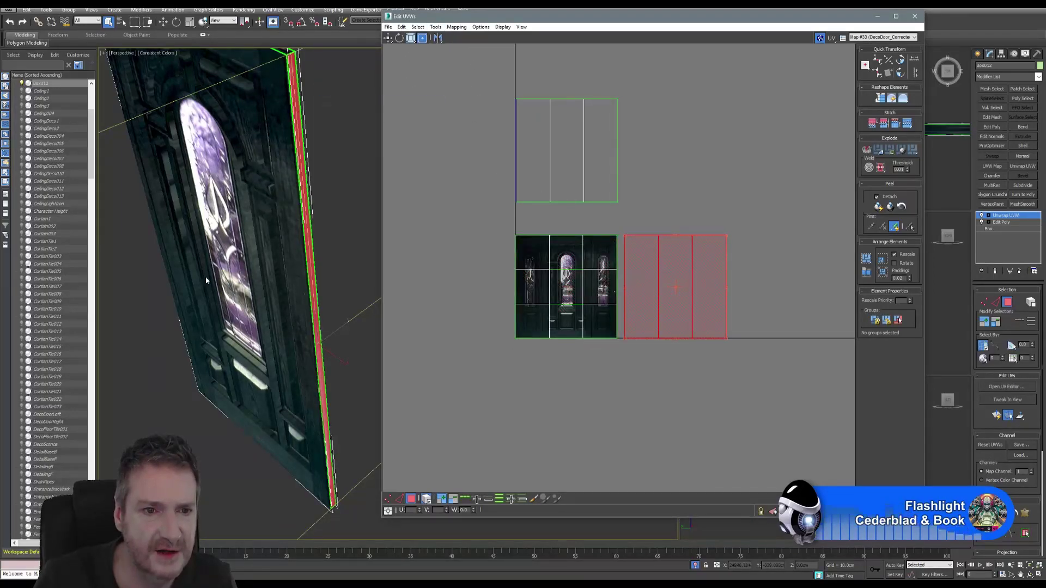
# Select the three polygons running down the outer left side of the frame in the Perspective view
pyautogui.moveTo(206, 281); pyautogui.dragTo(196, 291, button='middle')
pyautogui.hotkey('ctrl', 'r')
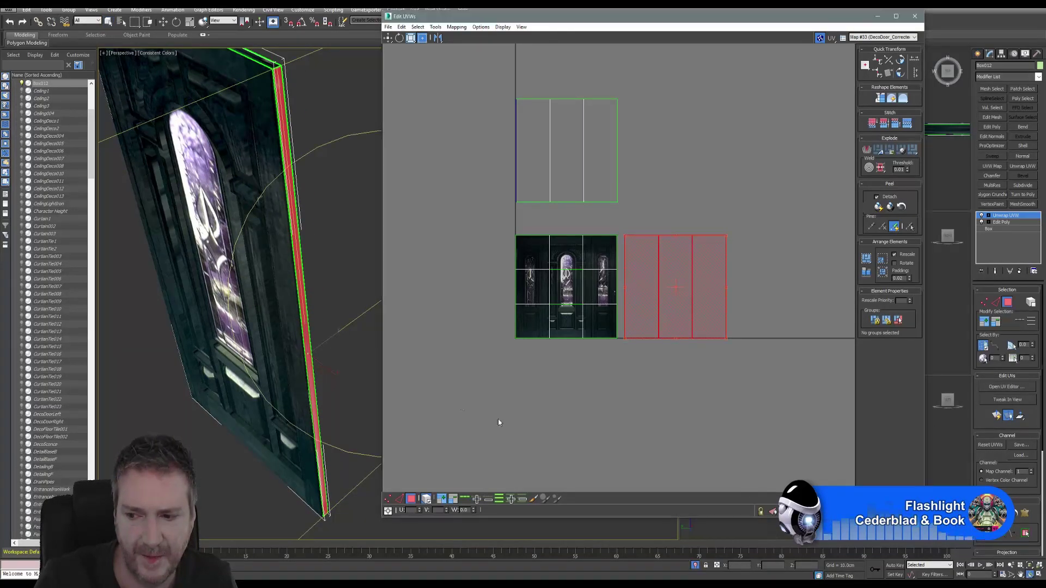
pyautogui.moveTo(265, 315); pyautogui.dragTo(381, 272)
pyautogui.moveTo(283, 300); pyautogui.dragTo(349, 299)
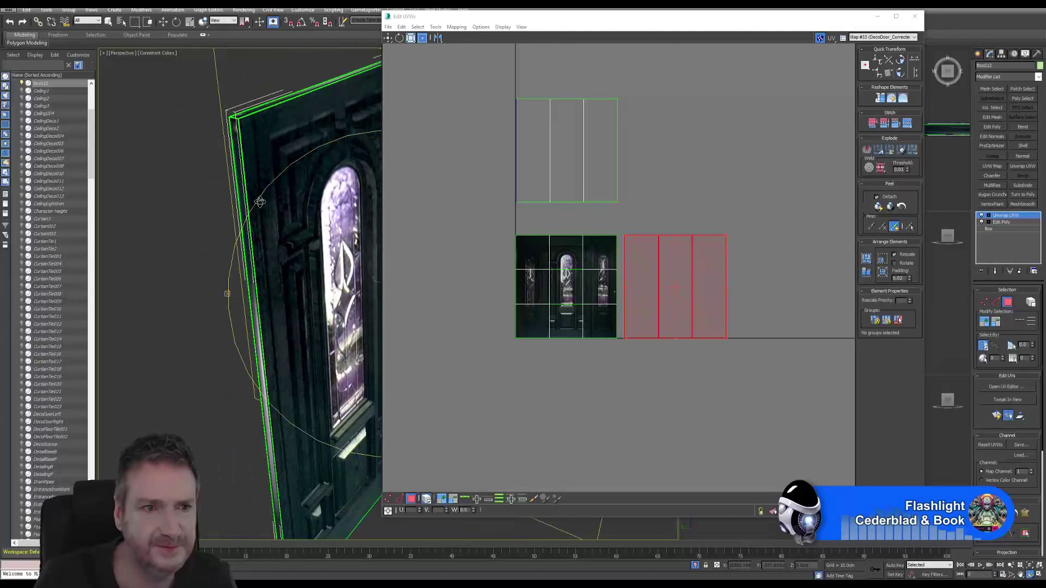
pyautogui.click(108, 22)
pyautogui.click(234, 129)
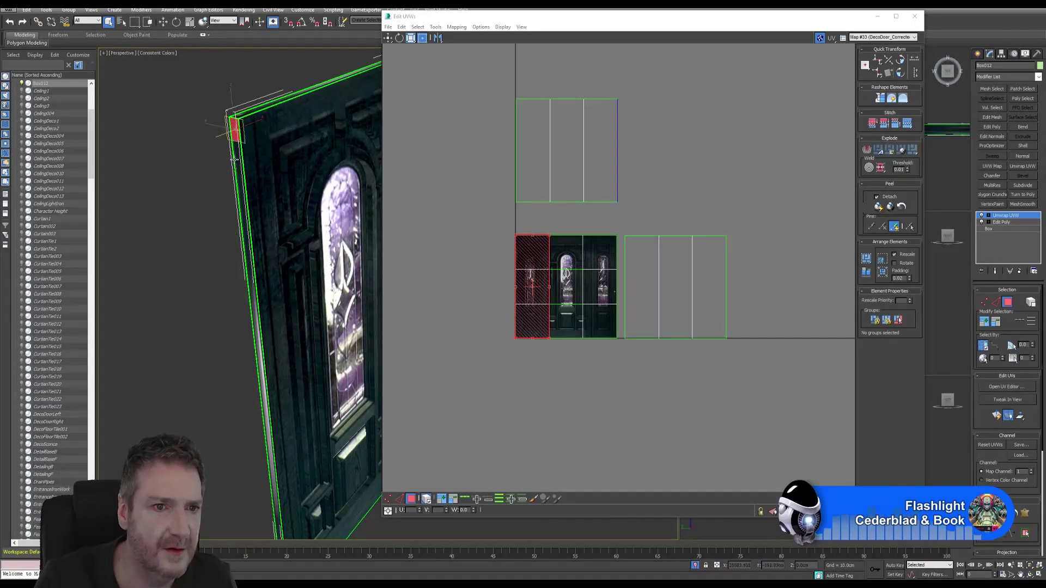
pyautogui.keyDown('ctrl'); pyautogui.click(234, 160); pyautogui.keyUp('ctrl')
pyautogui.moveTo(280, 485); pyautogui.dragTo(284, 367, button='middle')
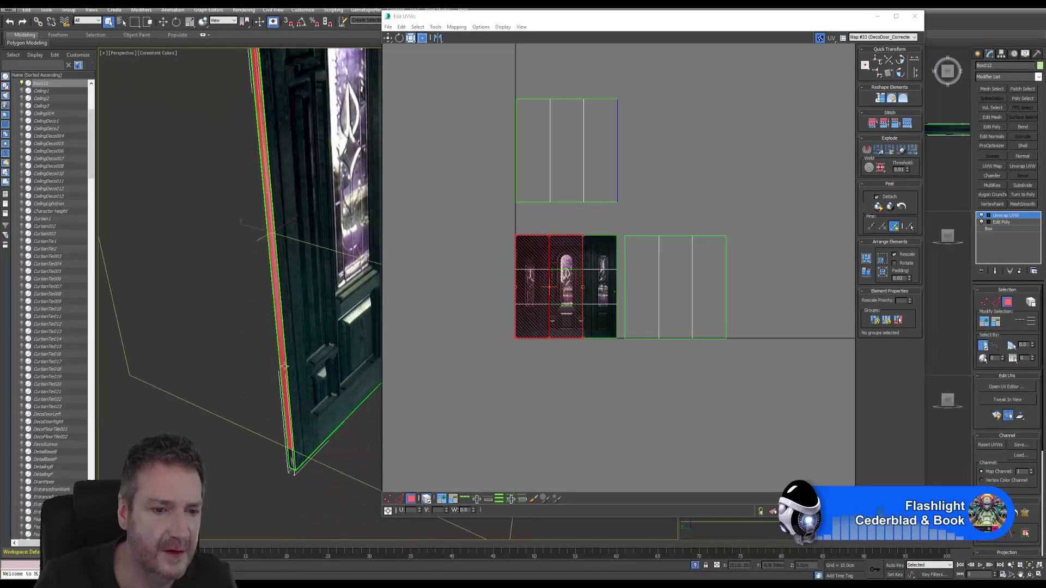
pyautogui.keyDown('ctrl'); pyautogui.click(292, 455); pyautogui.keyUp('ctrl')
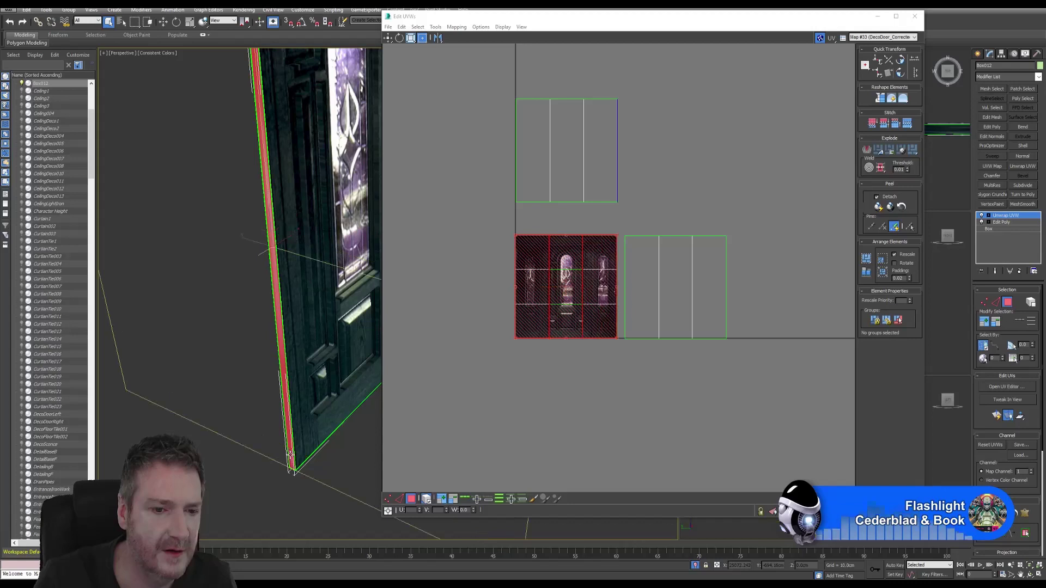
# Break off the UVs of the selected left-side polygons and place them just to the left of the door texture
pyautogui.click(435, 27)
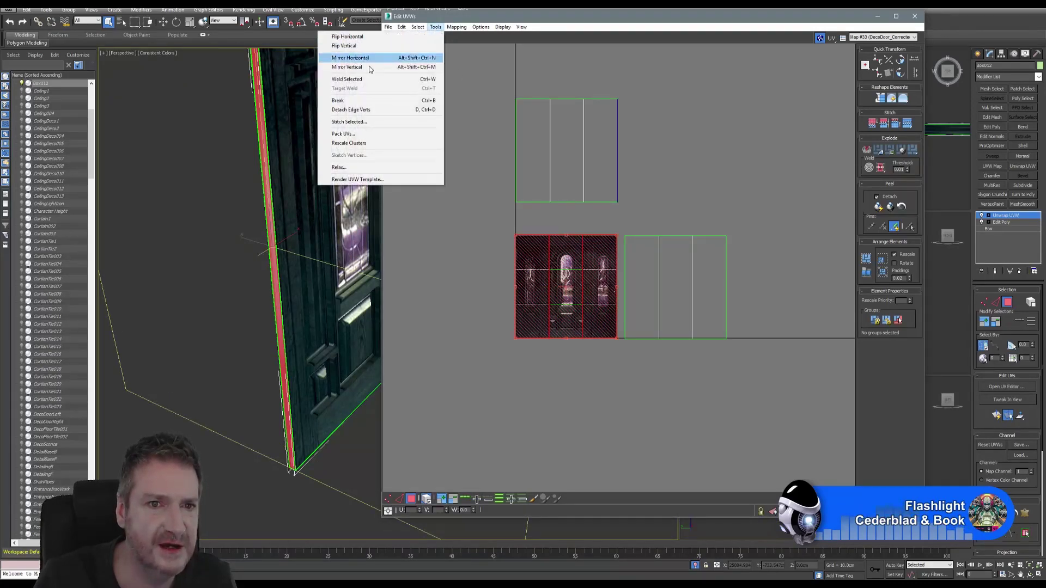
pyautogui.click(371, 100)
pyautogui.moveTo(539, 247); pyautogui.dragTo(432, 248)
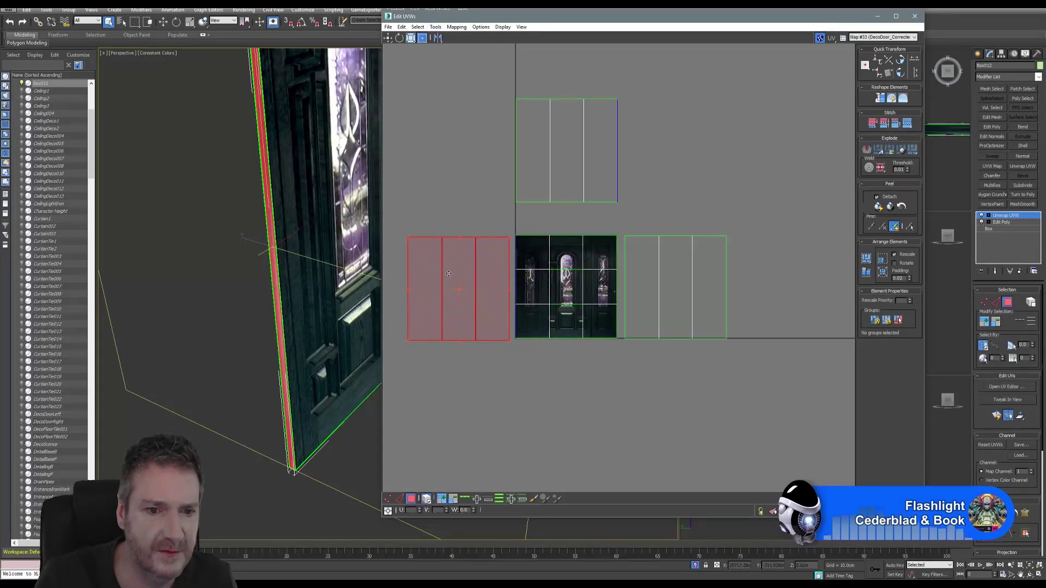
# Select the three polygons running along the outer bottom side of the frame in the Perspective view
pyautogui.moveTo(282, 353); pyautogui.dragTo(290, 213, button='middle')
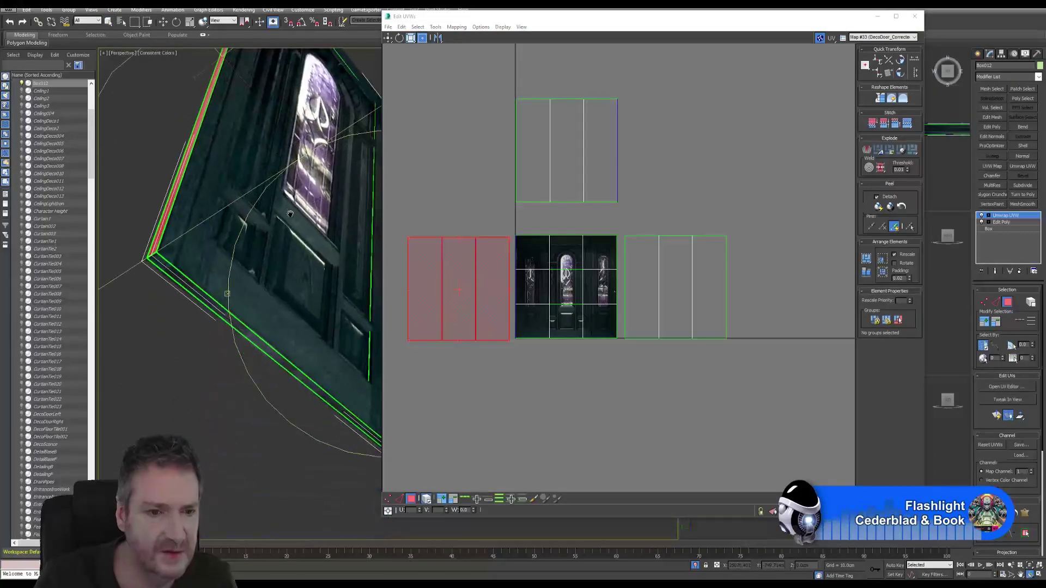
pyautogui.click(108, 24)
pyautogui.click(168, 268)
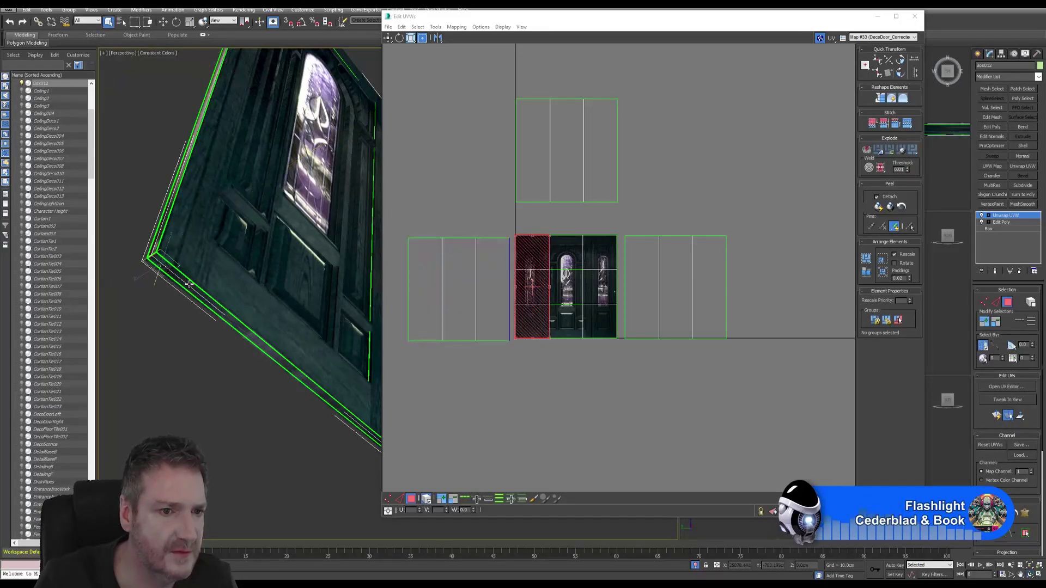
pyautogui.keyDown('ctrl'); pyautogui.click(226, 317); pyautogui.keyUp('ctrl')
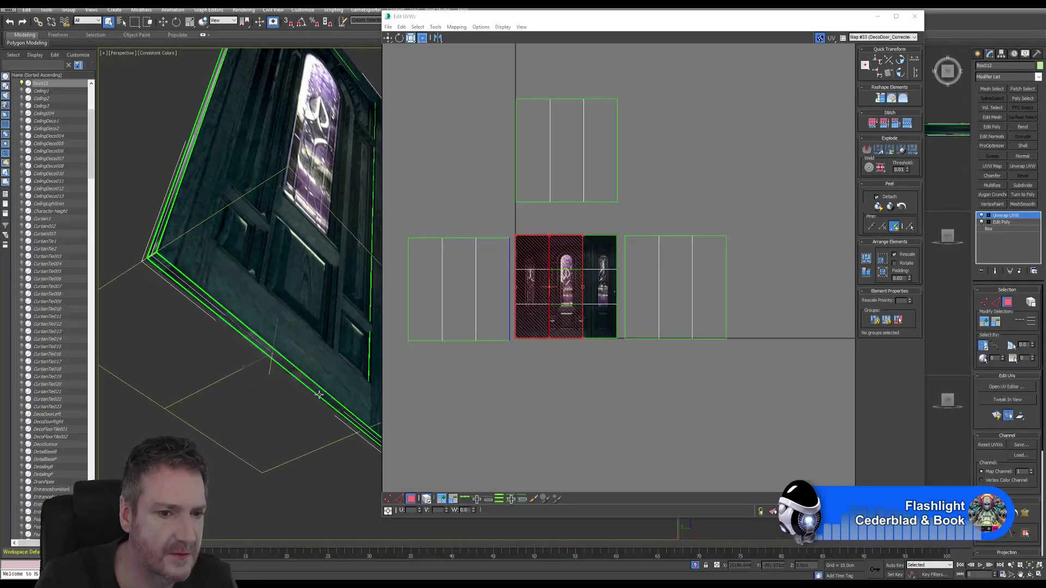
pyautogui.moveTo(337, 407); pyautogui.dragTo(303, 376, button='middle')
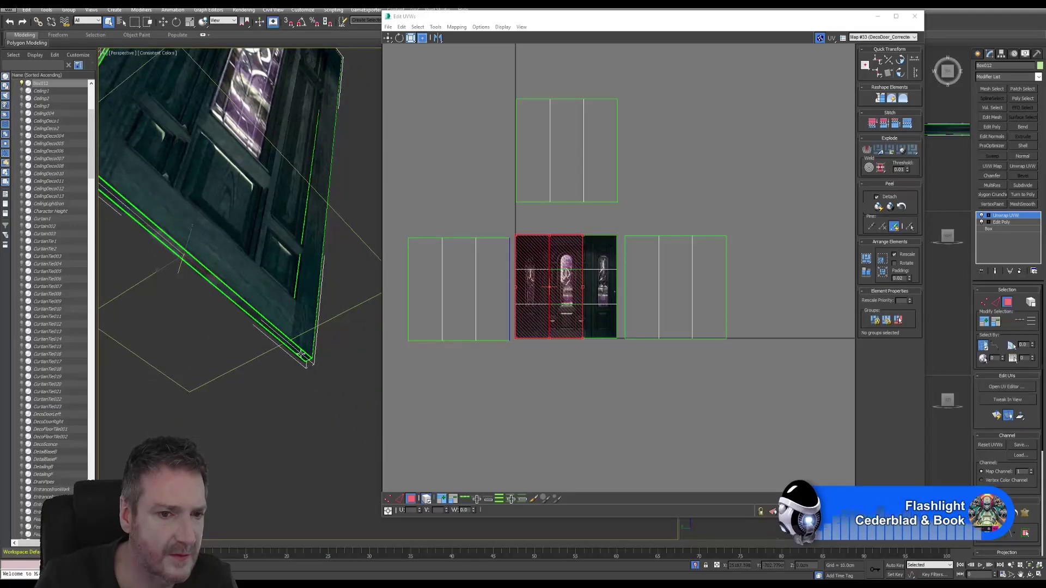
pyautogui.keyDown('ctrl'); pyautogui.click(301, 354); pyautogui.keyUp('ctrl')
pyautogui.keyDown('alt'); pyautogui.moveTo(250, 275); pyautogui.dragTo(169, 160, button='middle'); pyautogui.keyUp('alt')
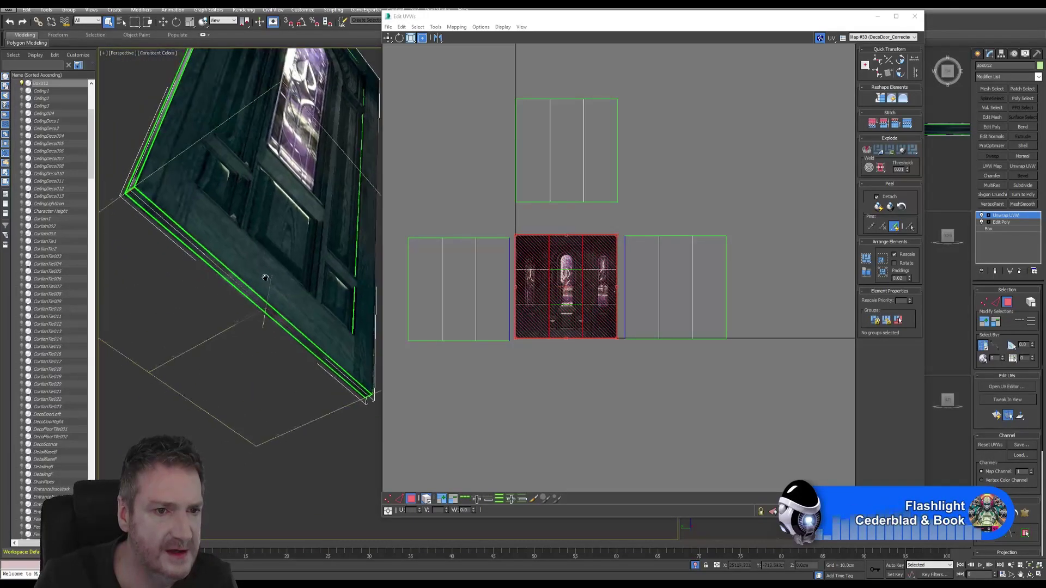
# Switch the Perspective view to Wireframe to check the bottom polygon selection, and set it to Shaded
pyautogui.click(158, 55)
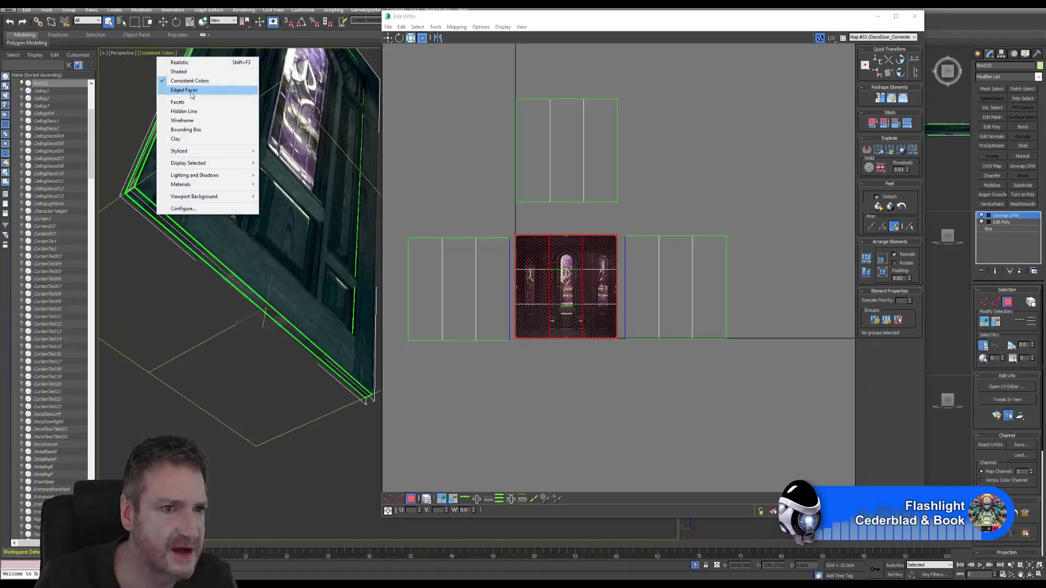
pyautogui.click(180, 120)
pyautogui.moveTo(315, 351); pyautogui.dragTo(245, 318, button='middle')
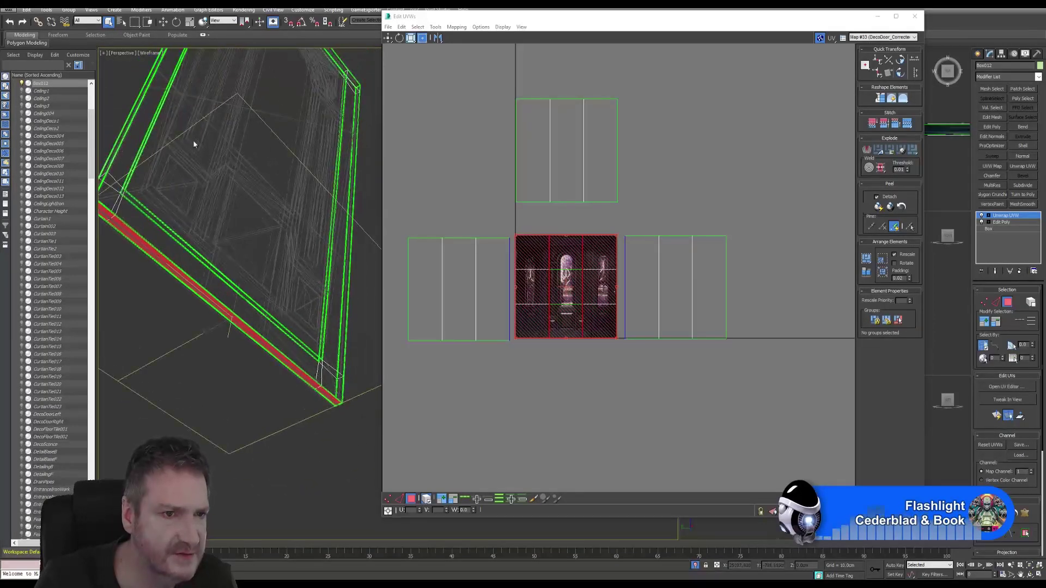
pyautogui.click(148, 53)
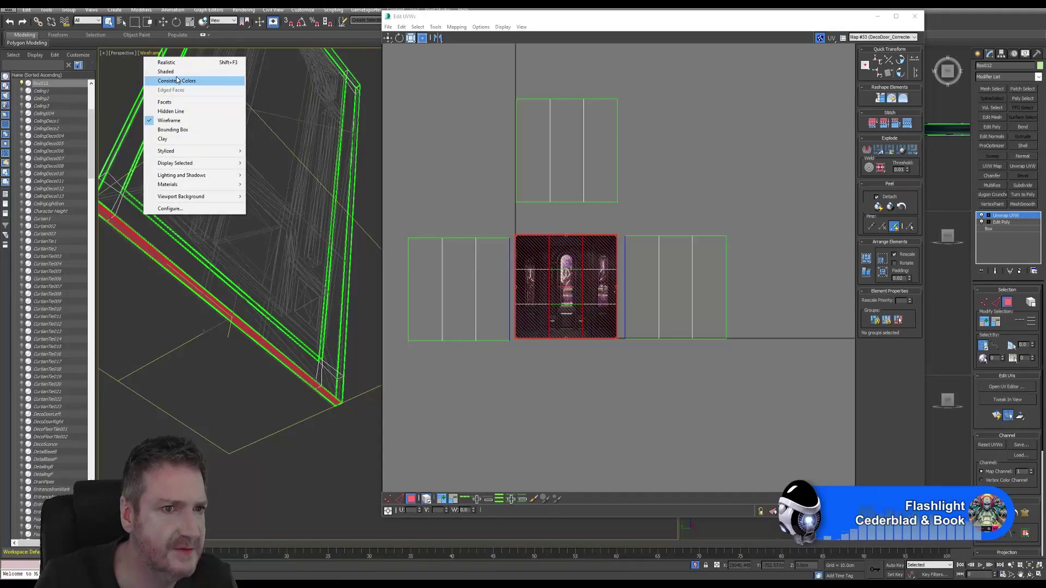
pyautogui.click(166, 71)
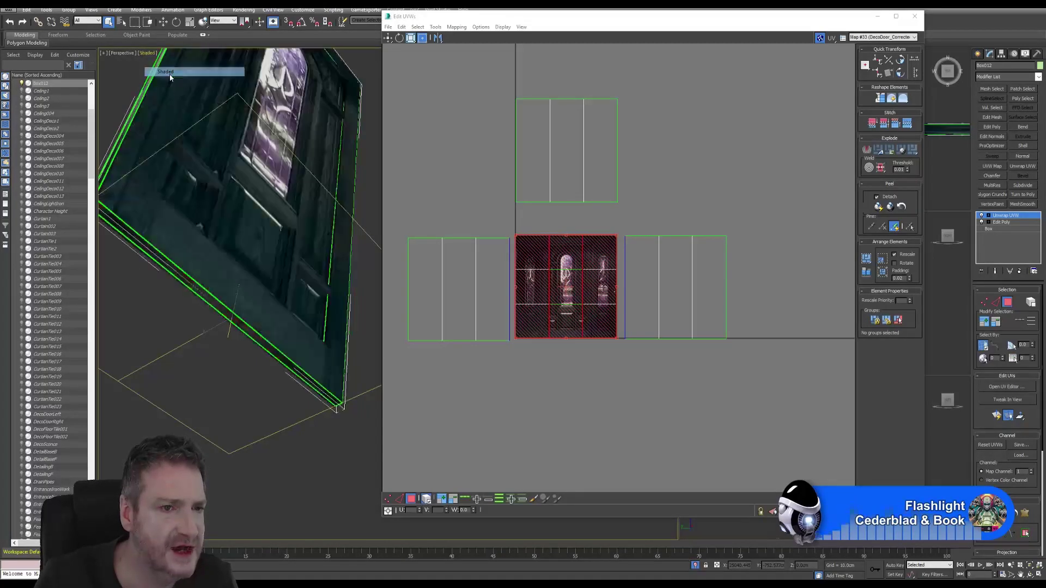
# Break off the UVs of the selected bottom polygons and place them just below the door texture
pyautogui.moveTo(473, 122); pyautogui.dragTo(479, 116, button='middle')
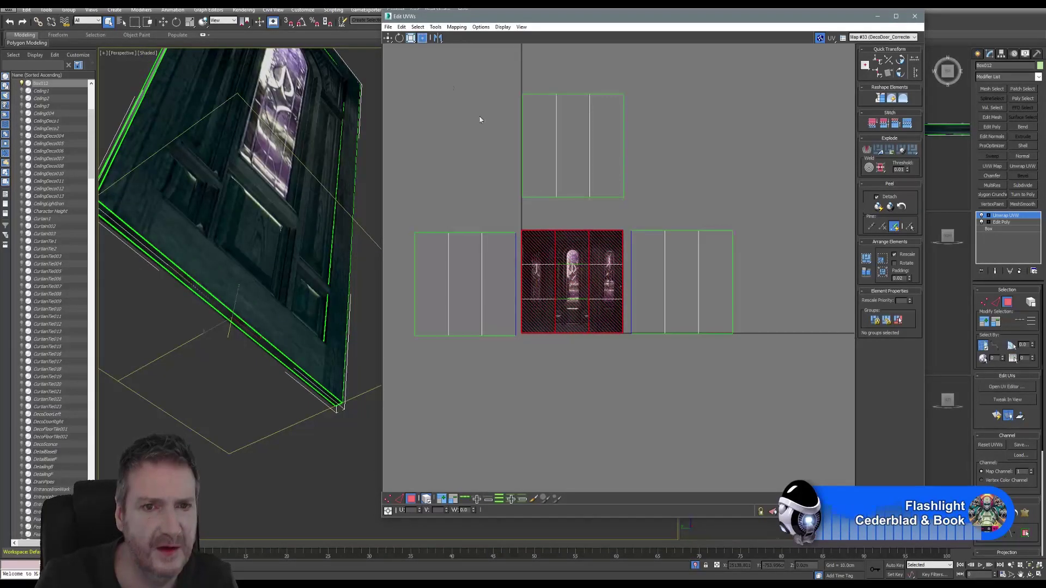
pyautogui.click(438, 29)
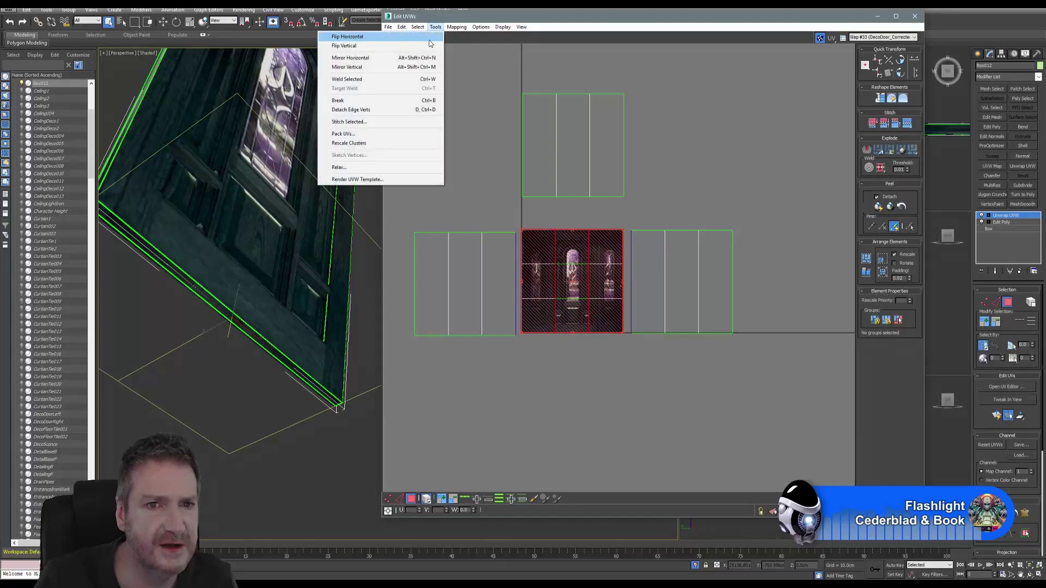
pyautogui.click(368, 99)
pyautogui.moveTo(582, 275); pyautogui.dragTo(585, 388)
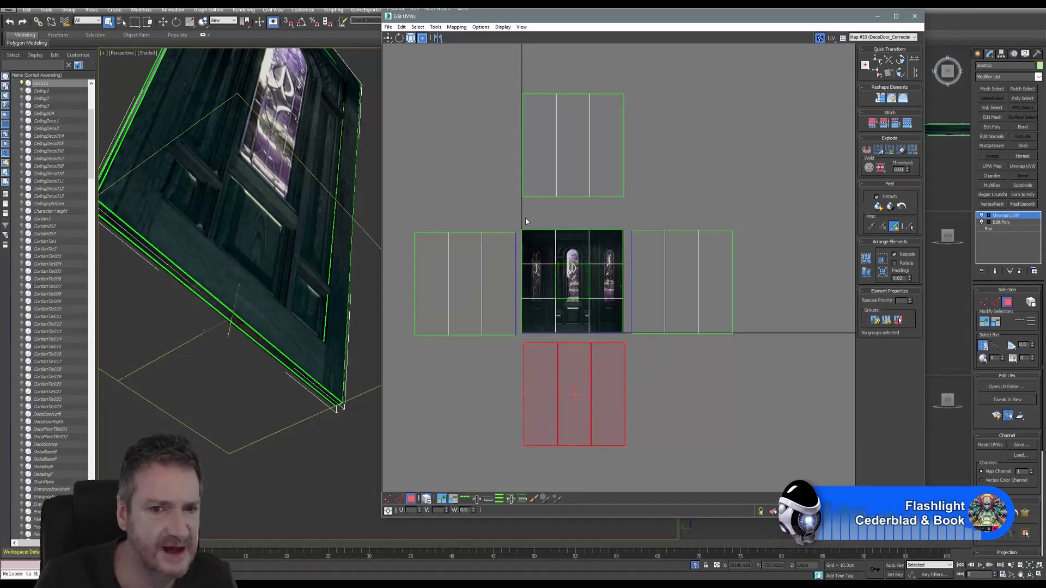
# Select the remaining frame UVs lying over the door texture and scale them down uniformly to a small block
pyautogui.moveTo(626, 338); pyautogui.dragTo(626, 337)
pyautogui.moveTo(243, 179); pyautogui.dragTo(241, 289, button='middle')
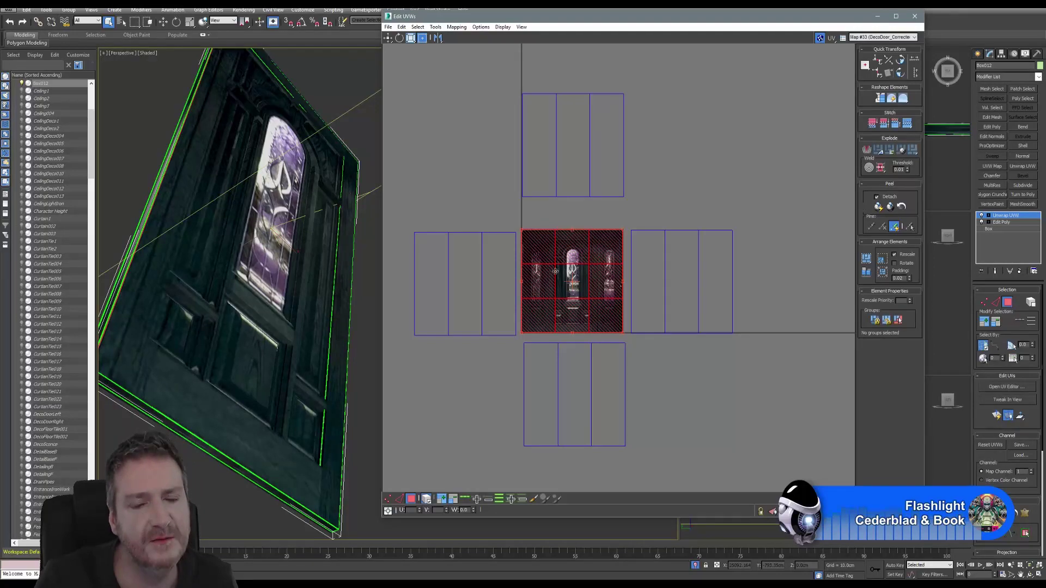
pyautogui.click(410, 37)
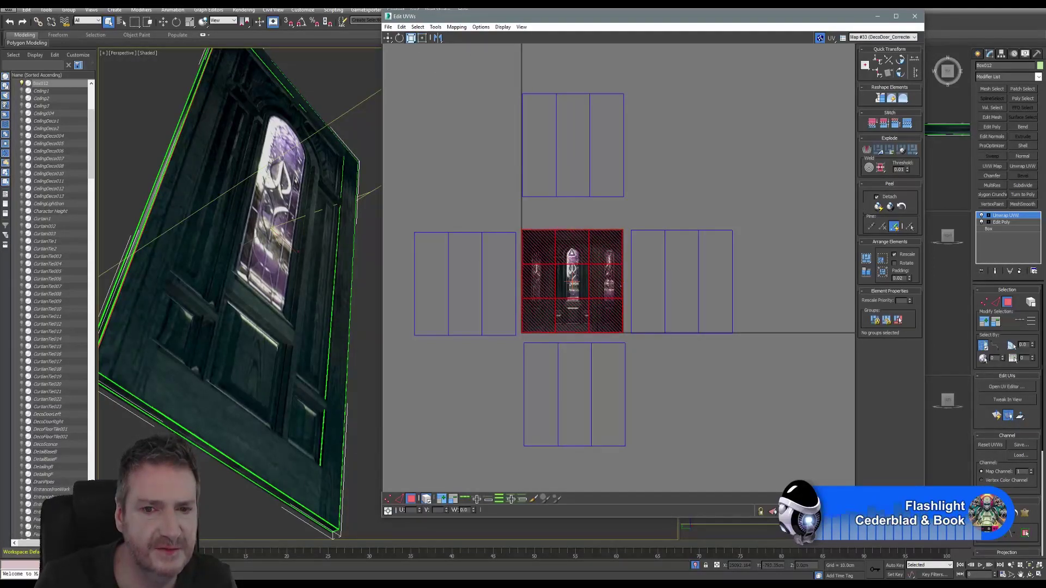
pyautogui.moveTo(572, 253); pyautogui.dragTo(566, 342)
pyautogui.scroll(5, 572, 316)
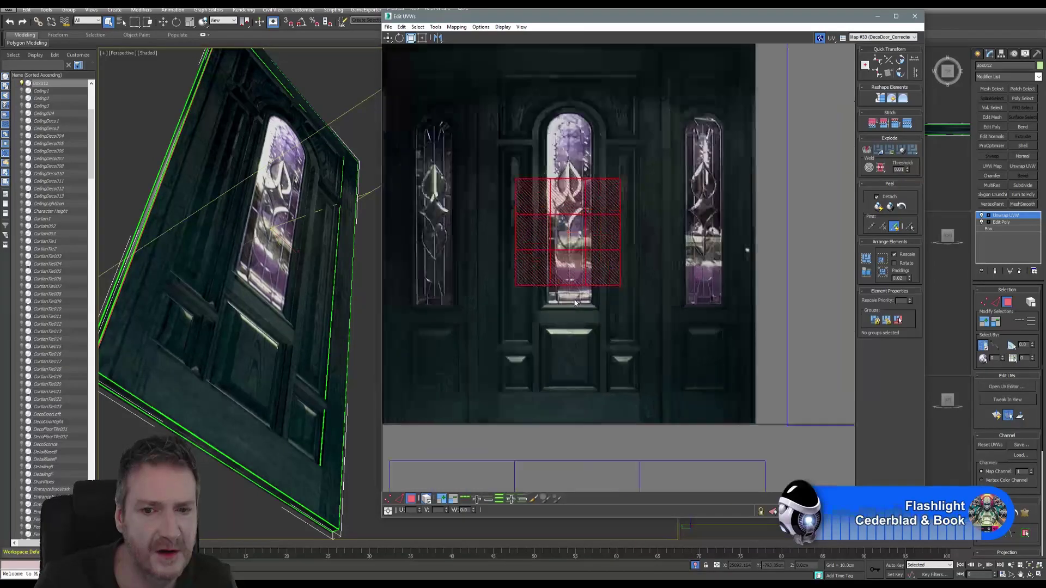
pyautogui.scroll(4, 575, 303)
pyautogui.moveTo(611, 223); pyautogui.dragTo(610, 270)
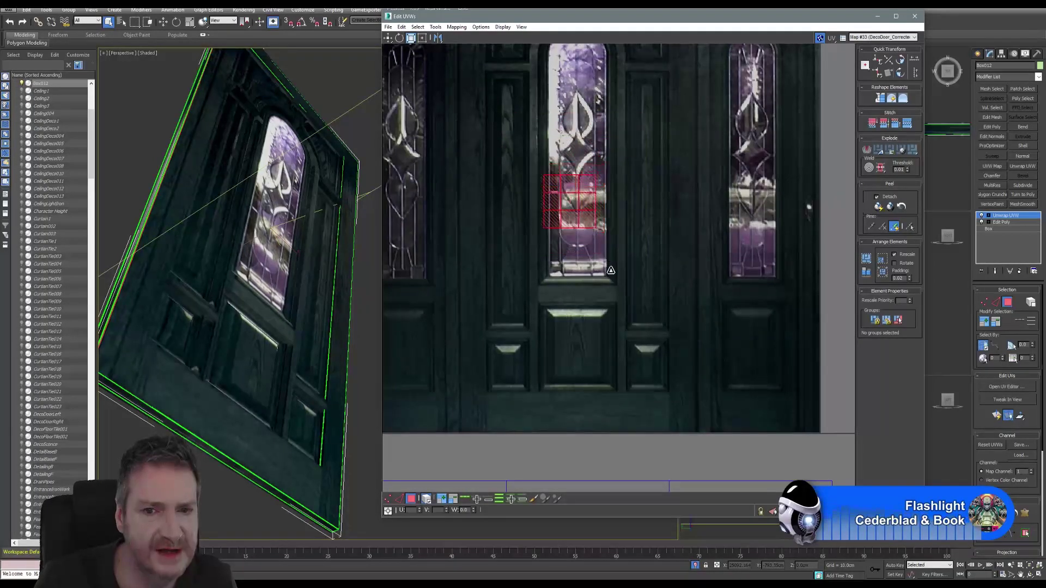
# Move the small UV block onto the door texture's lower middle panel and narrow it horizontally to fit inside the panel
pyautogui.click(388, 38)
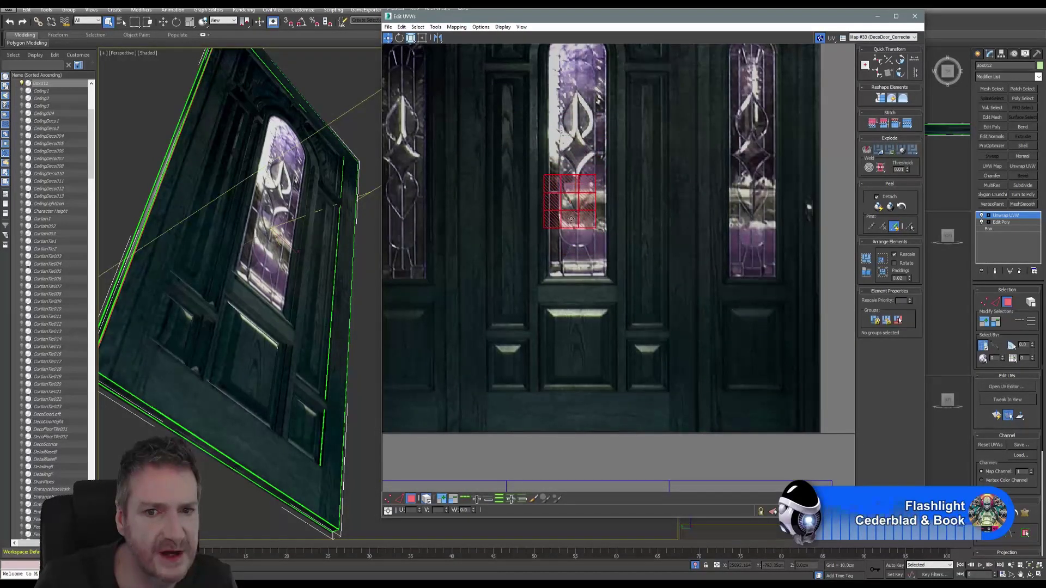
pyautogui.moveTo(573, 219); pyautogui.dragTo(580, 365)
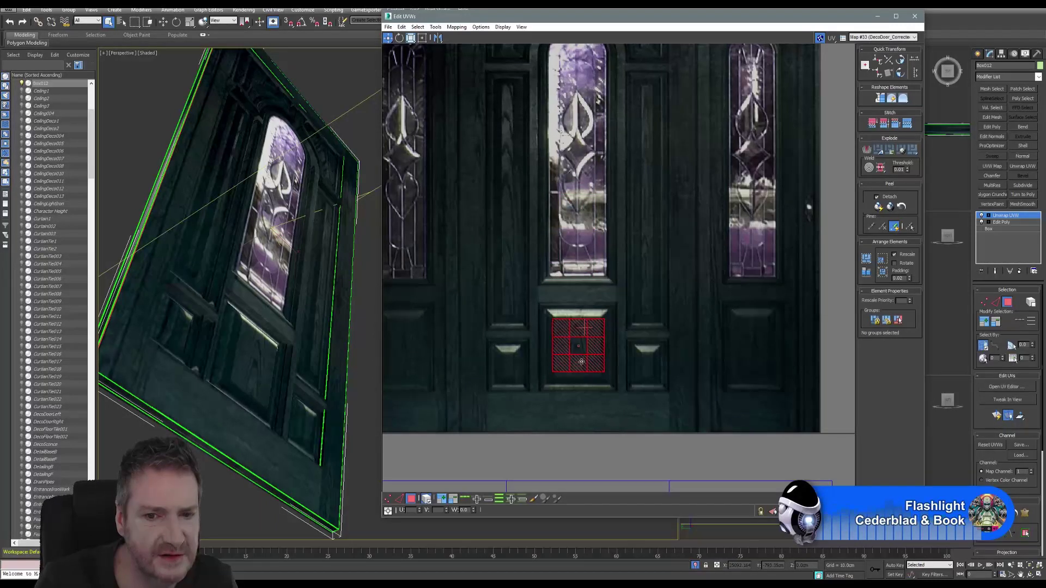
pyautogui.scroll(5, 576, 353)
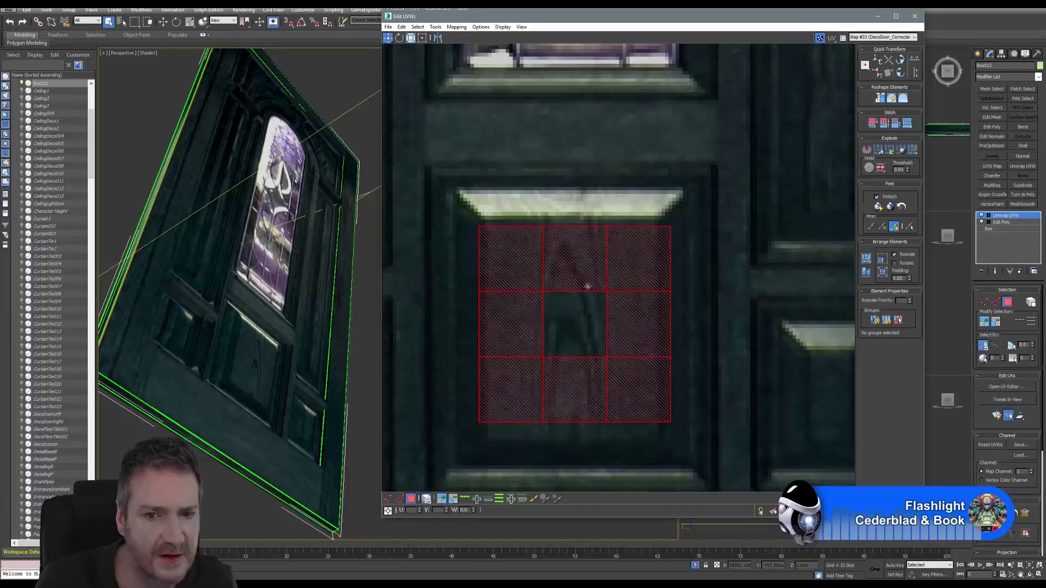
pyautogui.moveTo(588, 279); pyautogui.dragTo(587, 294)
pyautogui.click(411, 39)
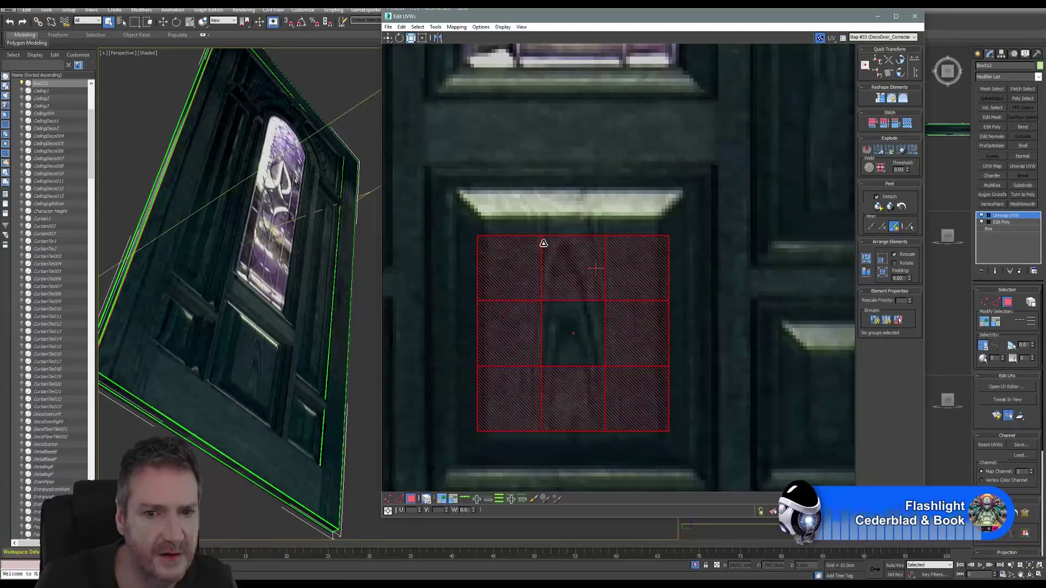
pyautogui.moveTo(558, 278); pyautogui.dragTo(527, 264)
pyautogui.click(388, 39)
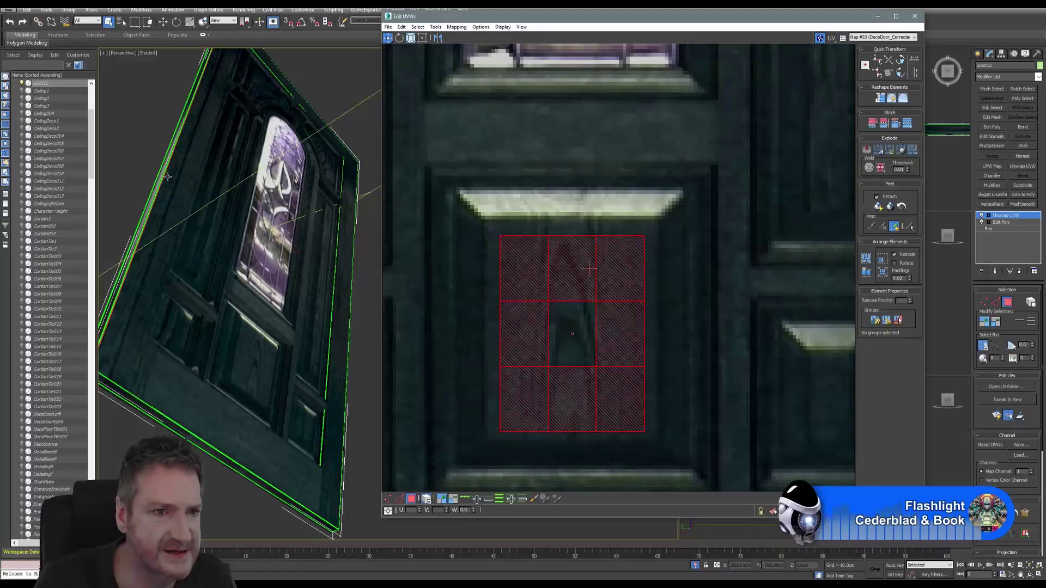
# Bring the frame's outer top side into view in Perspective and select its UV cluster above the door texture
pyautogui.scroll(-10, 649, 311)
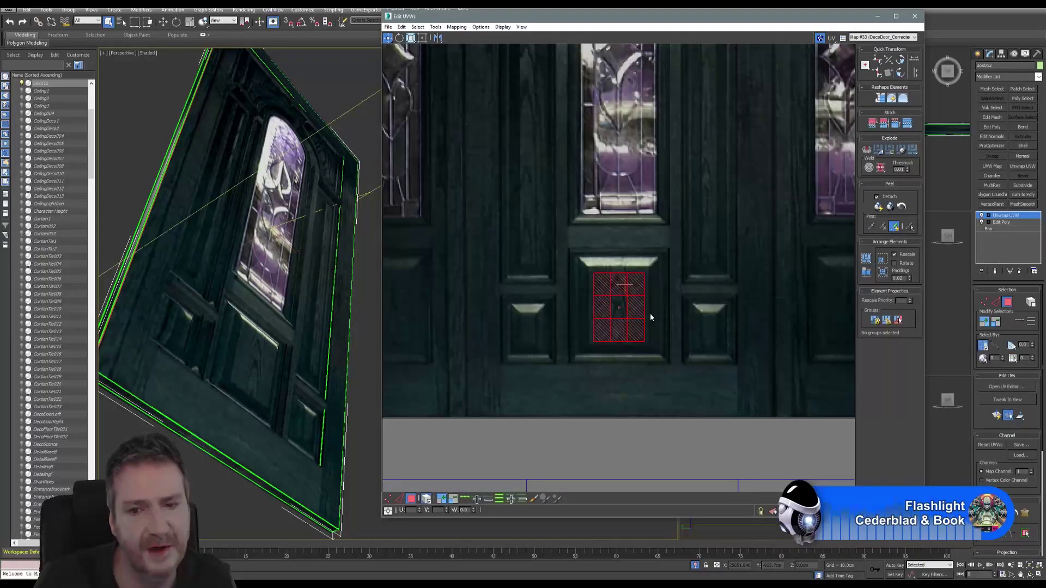
pyautogui.keyDown('alt'); pyautogui.moveTo(187, 159); pyautogui.dragTo(213, 163, button='middle'); pyautogui.keyUp('alt')
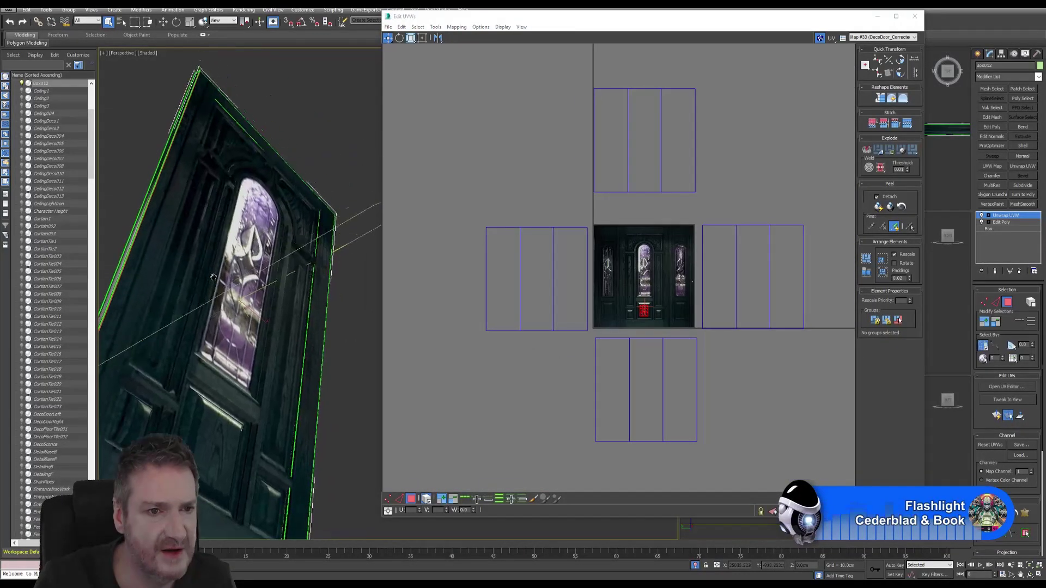
pyautogui.click(1022, 576)
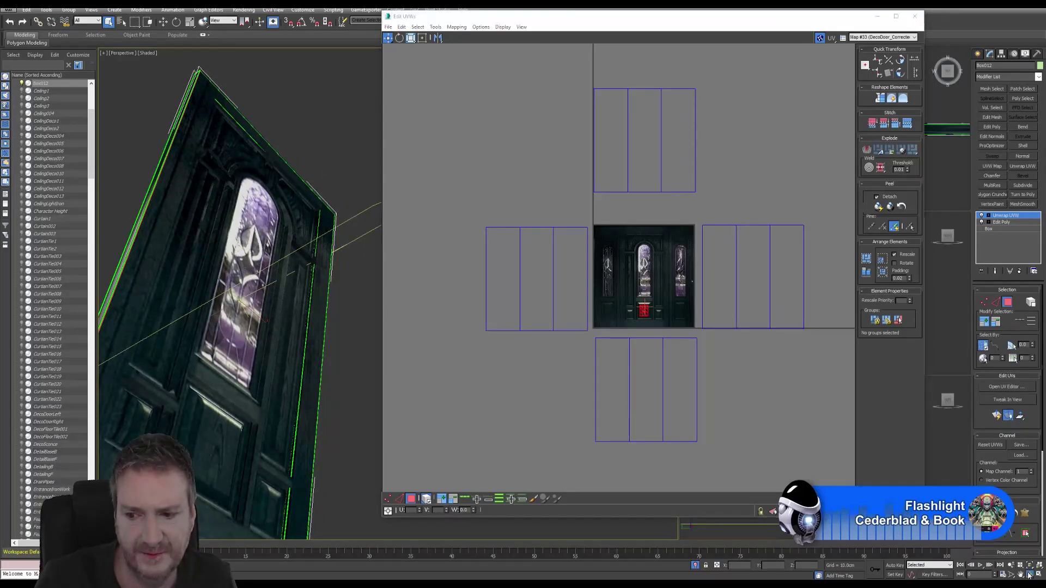
pyautogui.moveTo(341, 294); pyautogui.dragTo(116, 163)
pyautogui.click(108, 22)
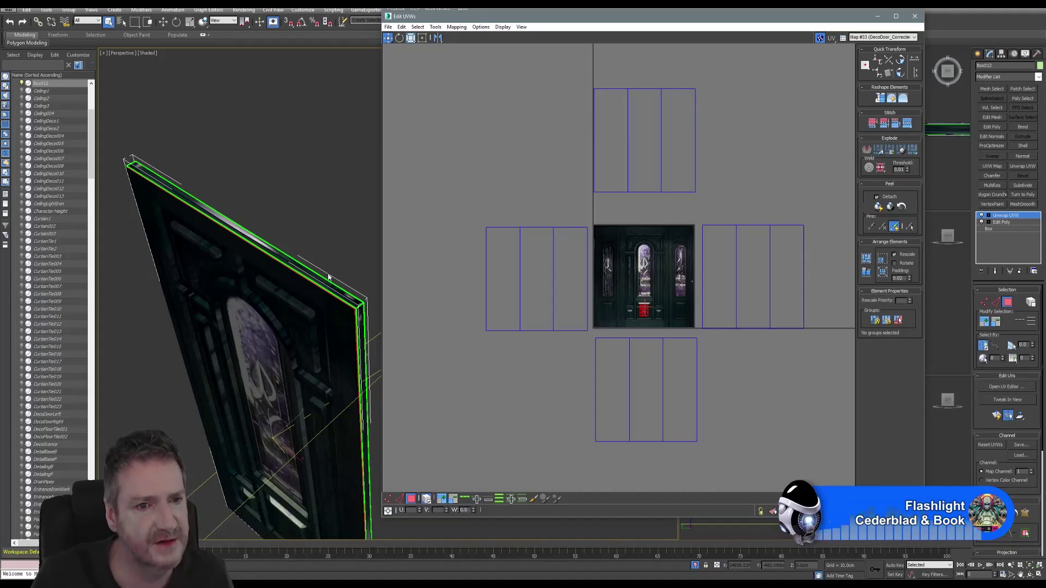
pyautogui.scroll(3, 329, 277)
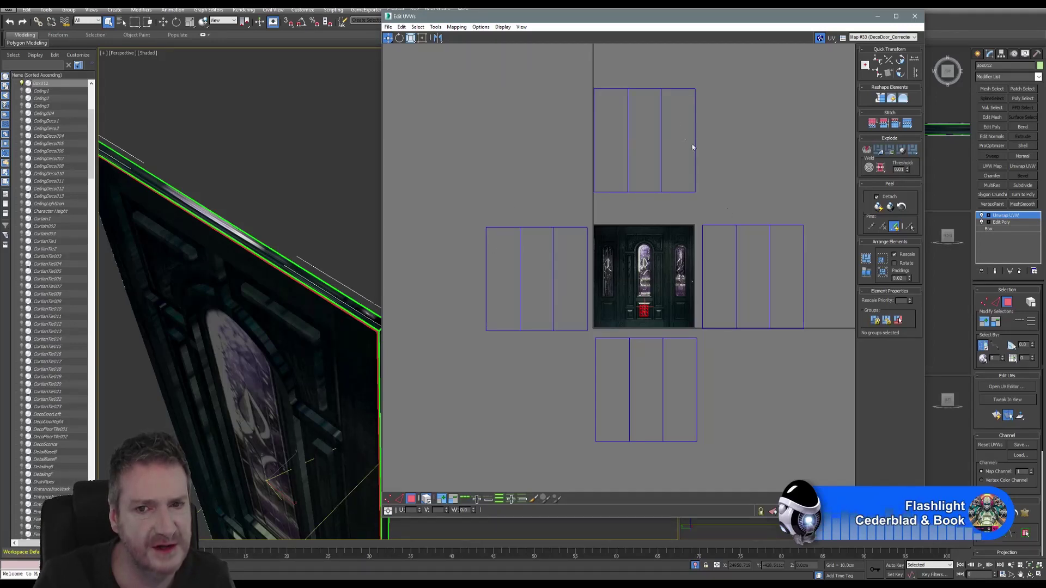
pyautogui.moveTo(747, 215); pyautogui.dragTo(707, 184)
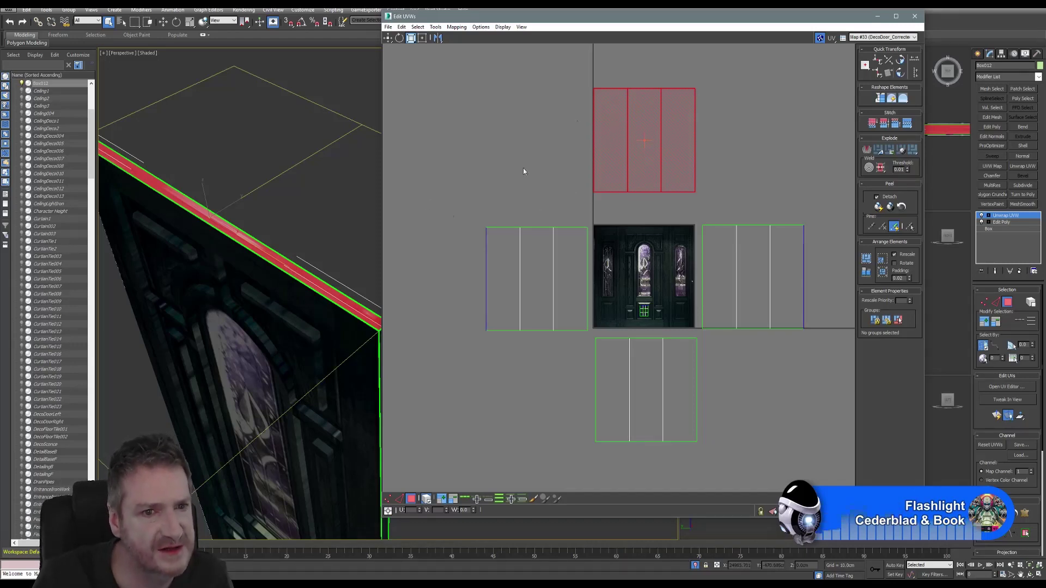
# Scale the top side's UV cluster vertically down to a thin horizontal strip
pyautogui.scroll(-3, 191, 265)
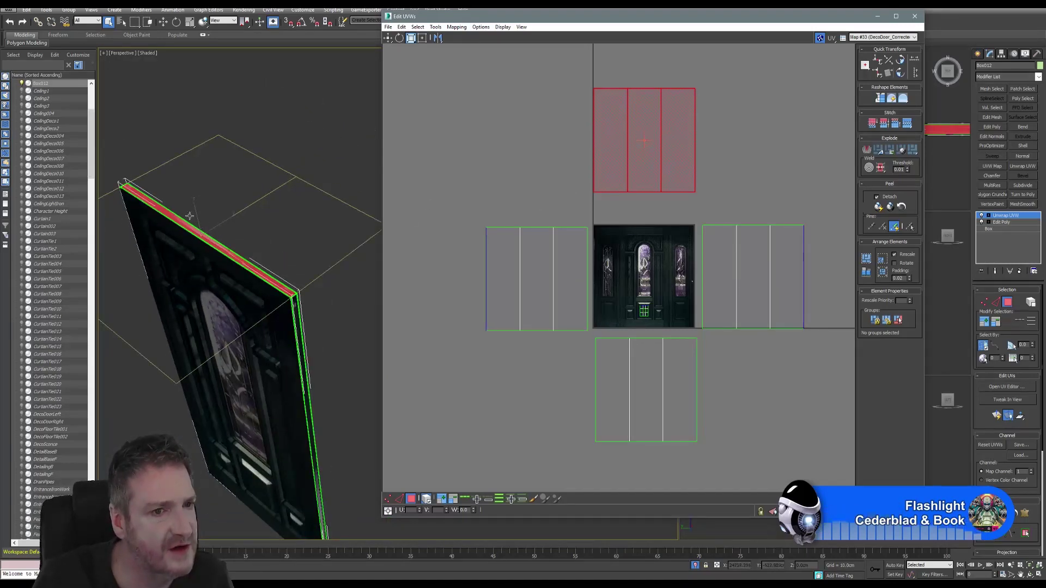
pyautogui.moveTo(614, 113); pyautogui.dragTo(609, 173)
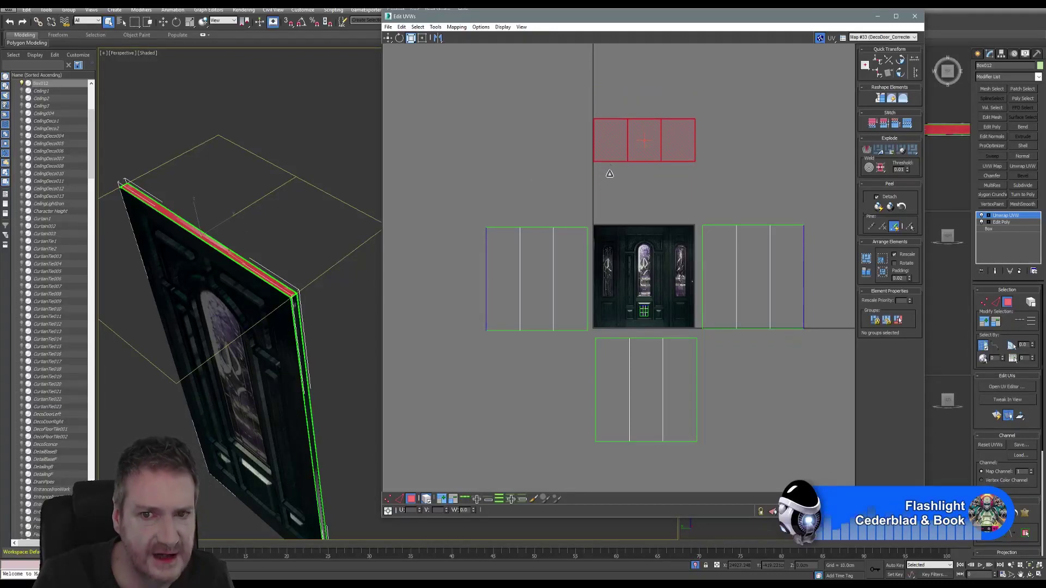
pyautogui.moveTo(612, 138); pyautogui.dragTo(610, 196)
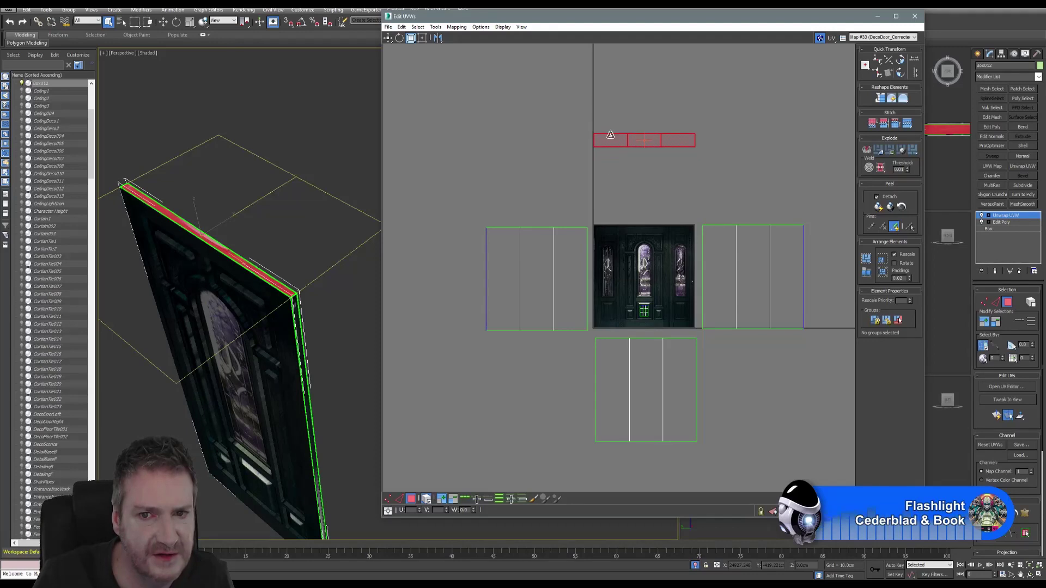
pyautogui.moveTo(607, 139); pyautogui.dragTo(603, 193)
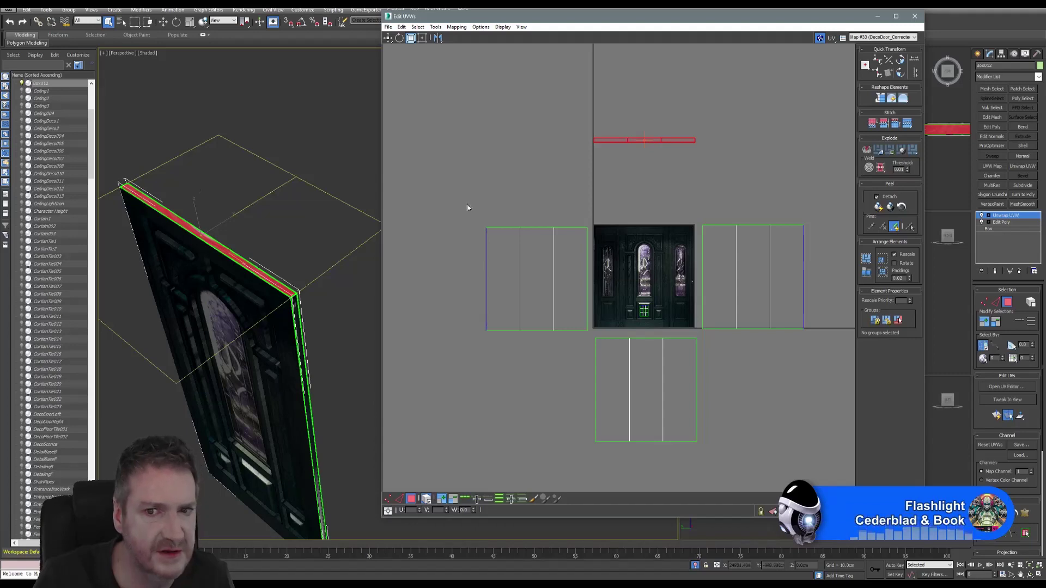
# Move the top side's thin UV strip down onto the wood band along the door texture's upper edge
pyautogui.click(387, 37)
pyautogui.scroll(3, 676, 199)
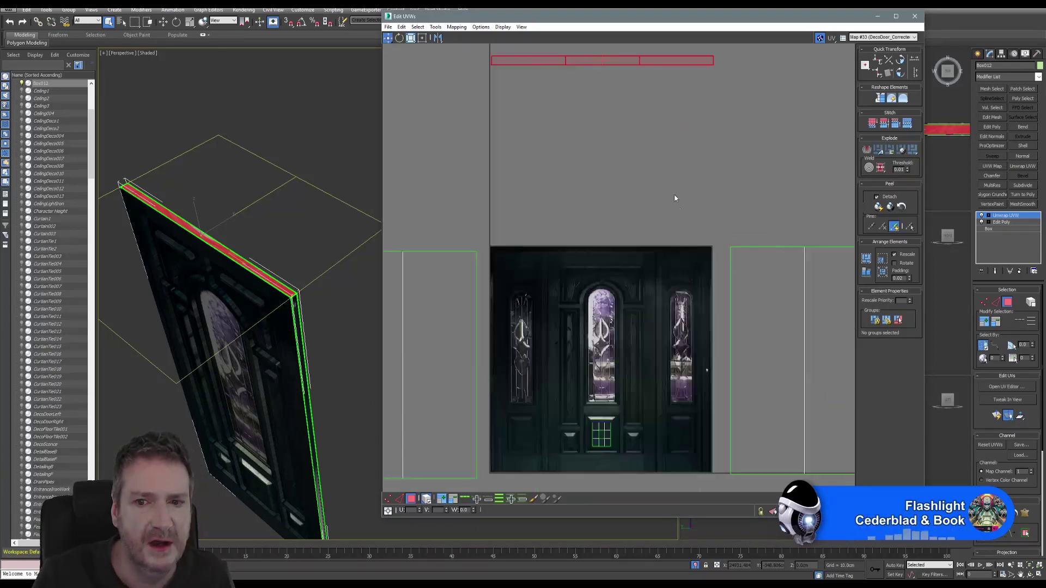
pyautogui.moveTo(652, 59); pyautogui.dragTo(653, 248)
pyautogui.scroll(4, 626, 265)
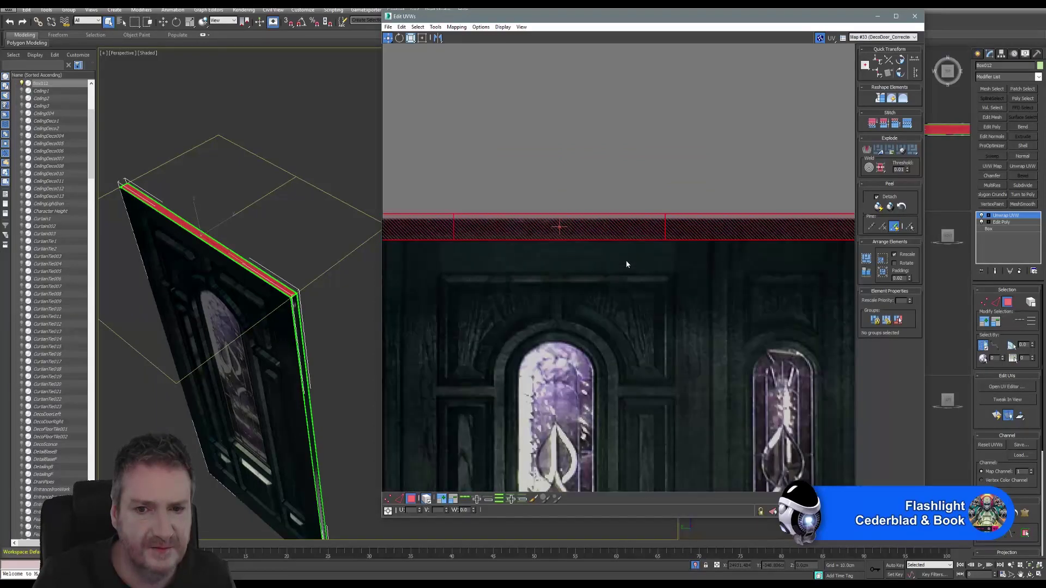
pyautogui.moveTo(626, 223)
pyautogui.mouseDown()
pyautogui.moveTo(619, 255)
pyautogui.moveTo(629, 231)
pyautogui.mouseUp()
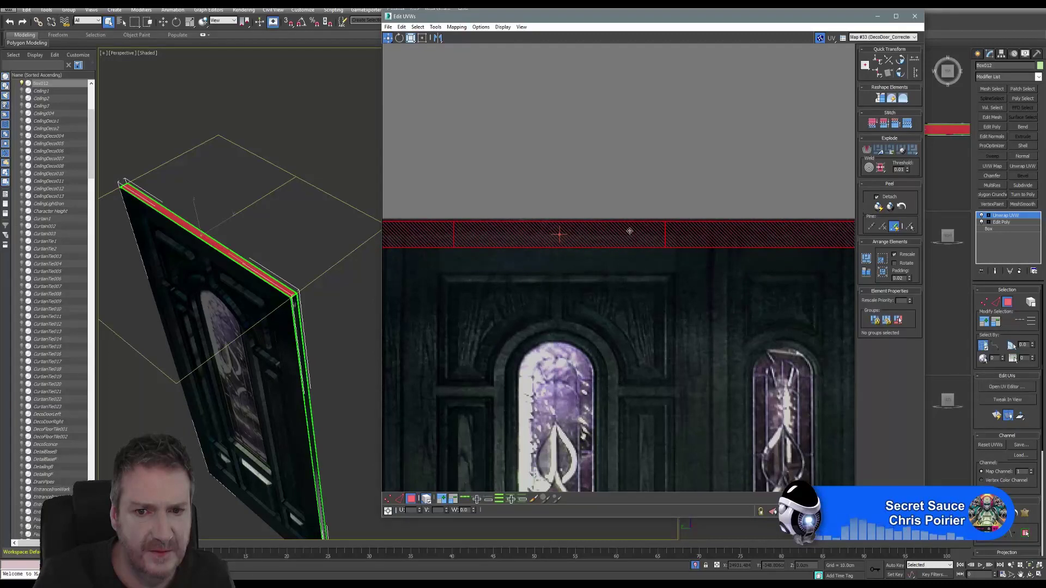
# Scale the top side's UV strip slightly thinner vertically to fit the plain wood band, and clear the selection
pyautogui.click(411, 37)
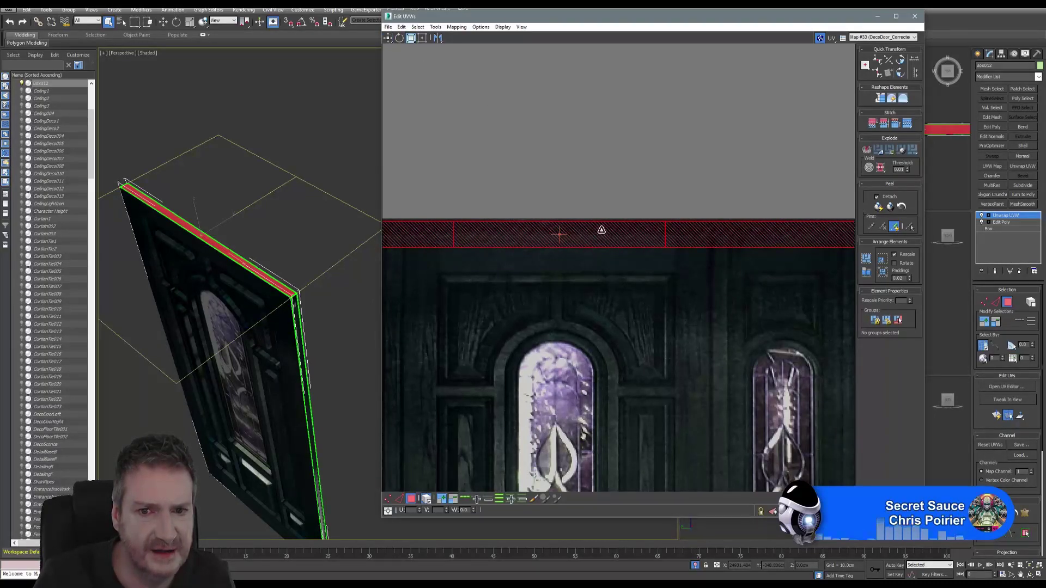
pyautogui.moveTo(595, 245); pyautogui.dragTo(603, 232)
pyautogui.click(389, 38)
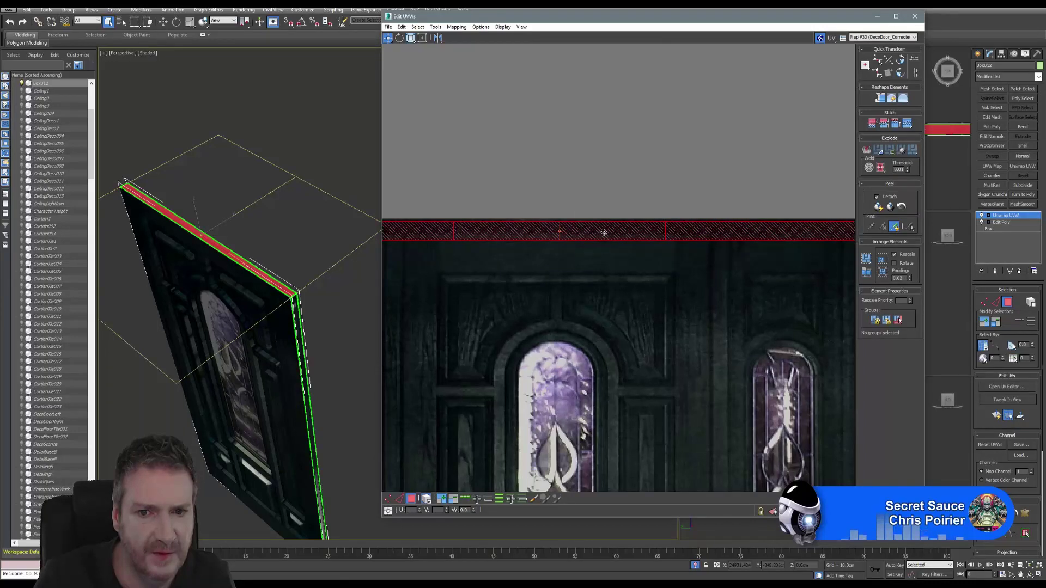
pyautogui.click(611, 257)
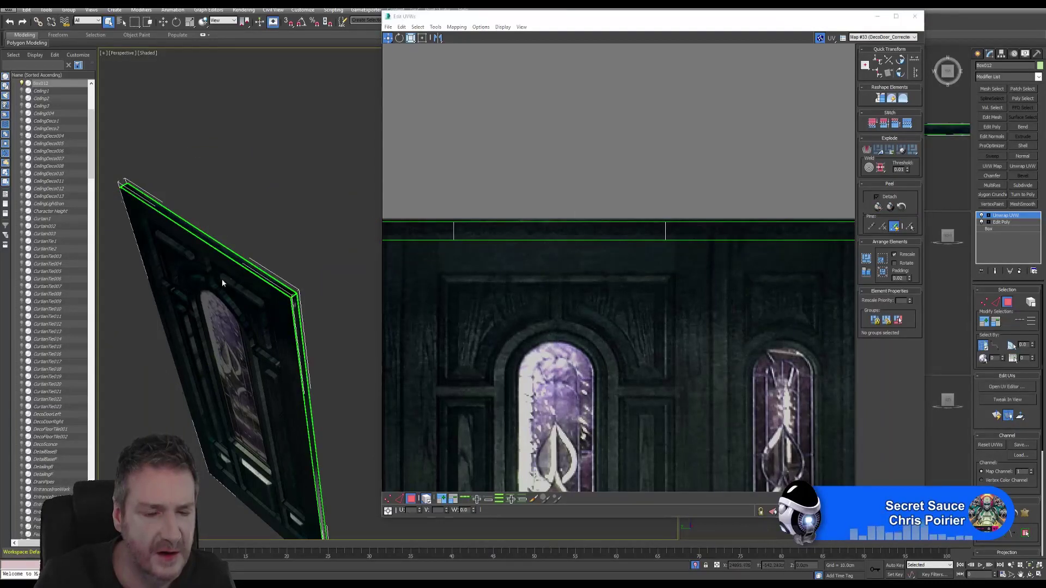
# With angle snap on, rotate the two UV clusters on either side of the door texture by 90 degrees each
pyautogui.moveTo(221, 279); pyautogui.dragTo(213, 295, button='middle')
pyautogui.scroll(-5, 1016, 490)
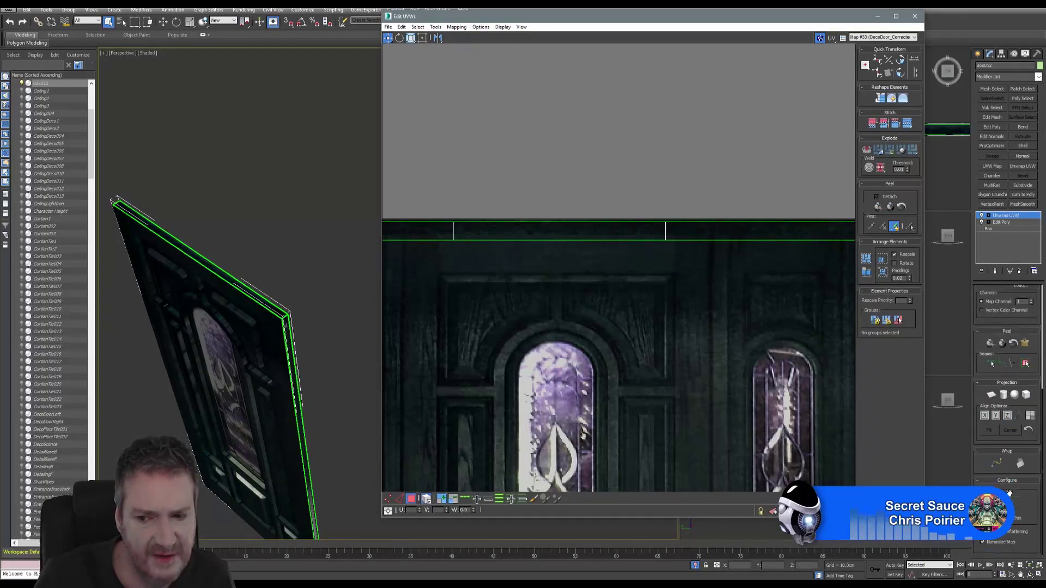
pyautogui.scroll(5, 232, 273)
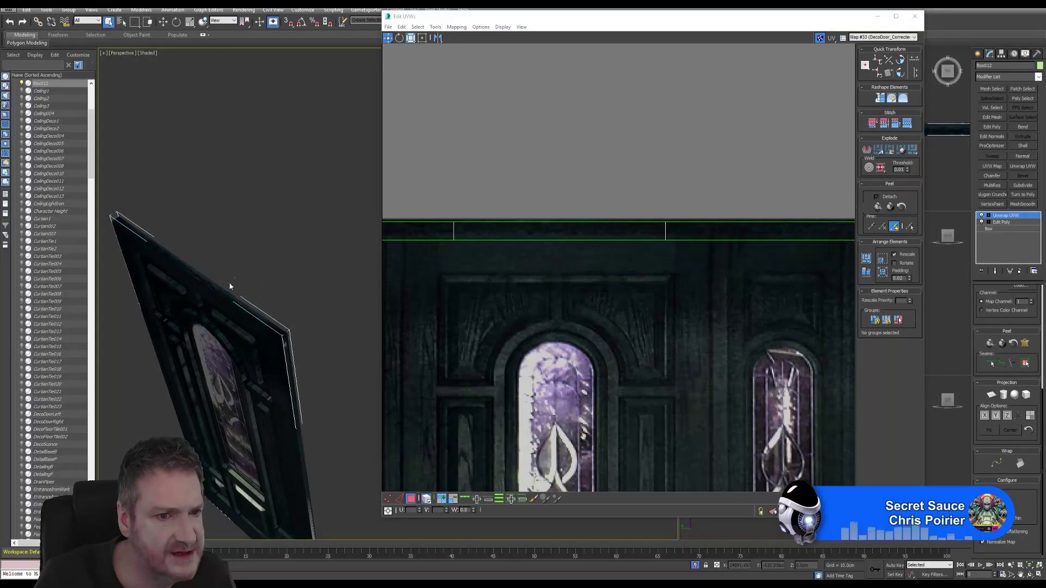
pyautogui.moveTo(222, 295); pyautogui.dragTo(283, 354, button='middle')
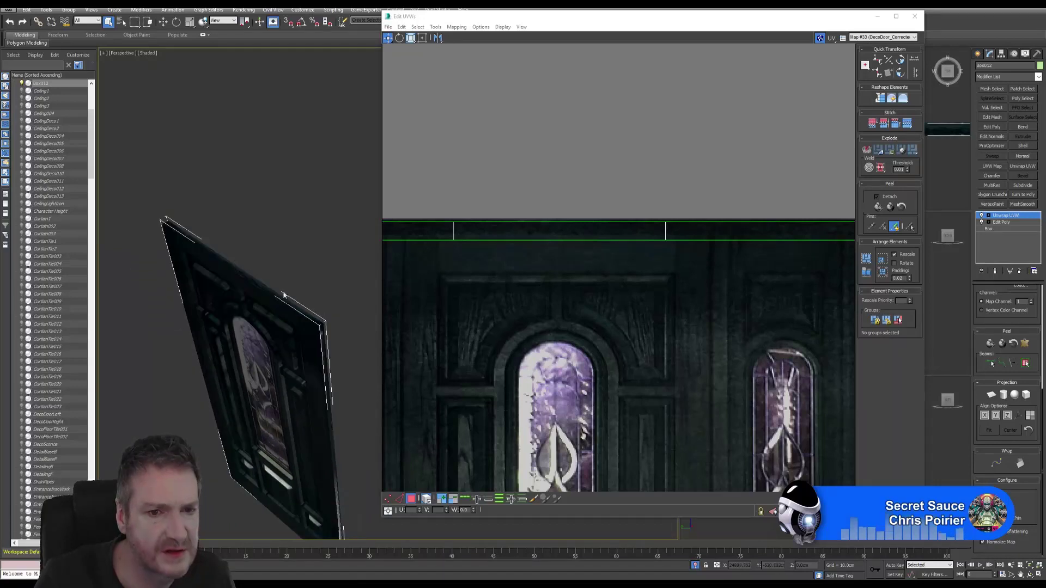
pyautogui.scroll(-8, 614, 289)
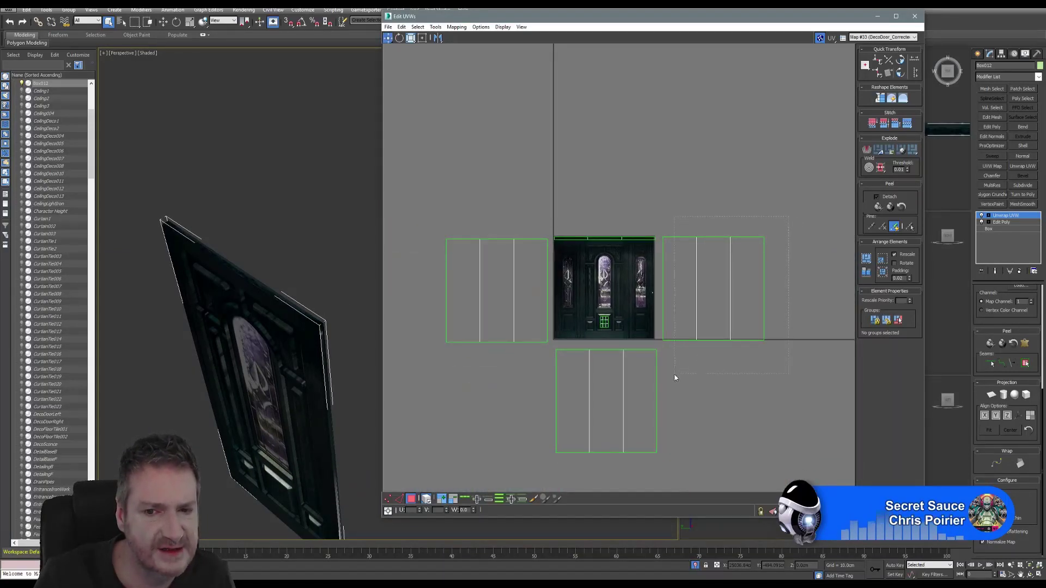
pyautogui.moveTo(788, 216); pyautogui.dragTo(675, 374)
pyautogui.keyDown('alt'); pyautogui.moveTo(357, 416); pyautogui.dragTo(334, 395, button='middle'); pyautogui.keyUp('alt')
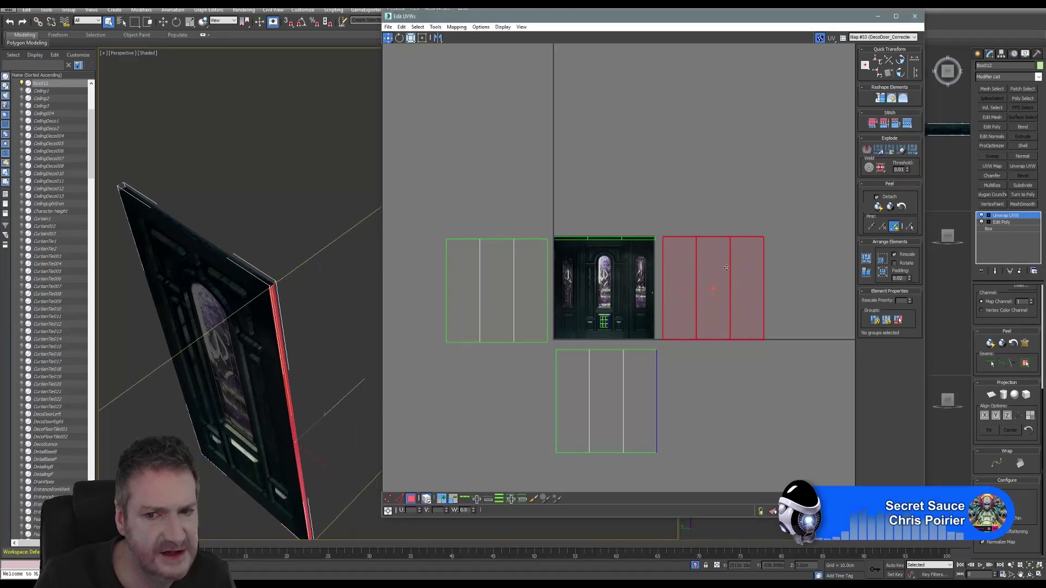
pyautogui.click(302, 22)
pyautogui.moveTo(683, 259); pyautogui.dragTo(706, 295)
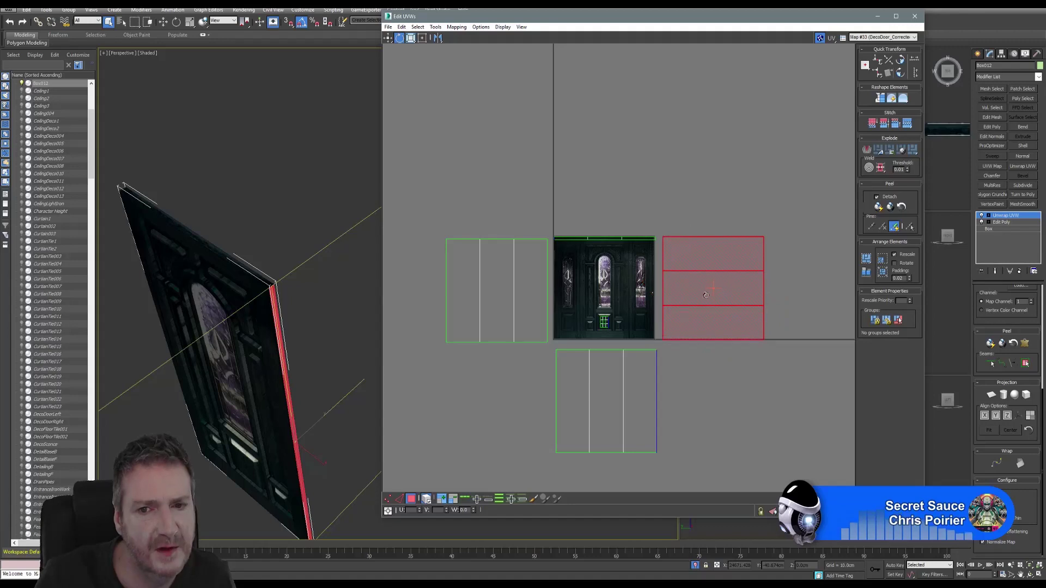
pyautogui.click(471, 267)
pyautogui.moveTo(527, 365); pyautogui.dragTo(539, 434)
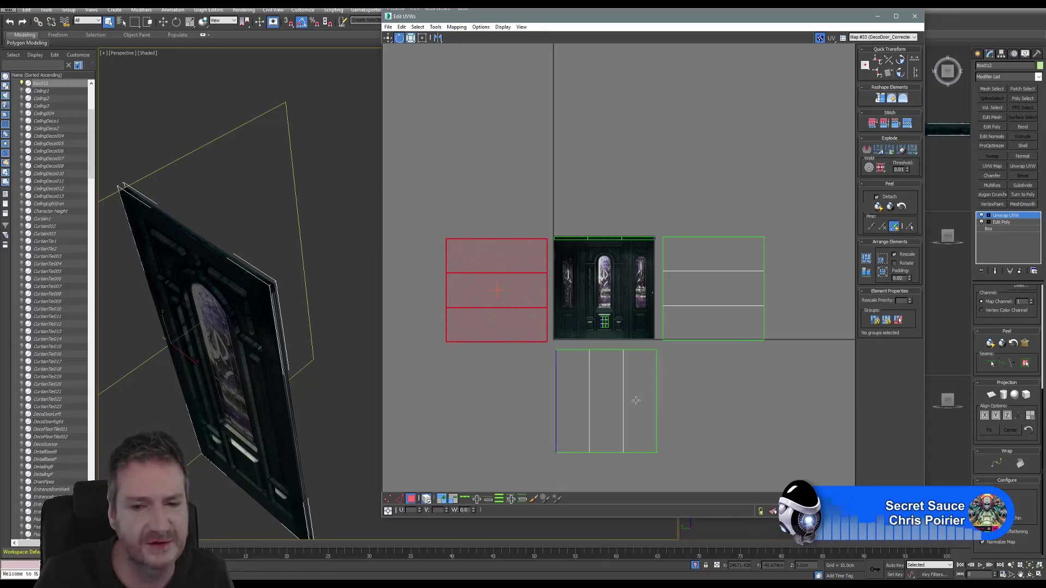
# Flatten the UV cluster below the door texture into a thin horizontal strip and move it onto the texture's upper edge
pyautogui.moveTo(542, 361); pyautogui.dragTo(673, 434)
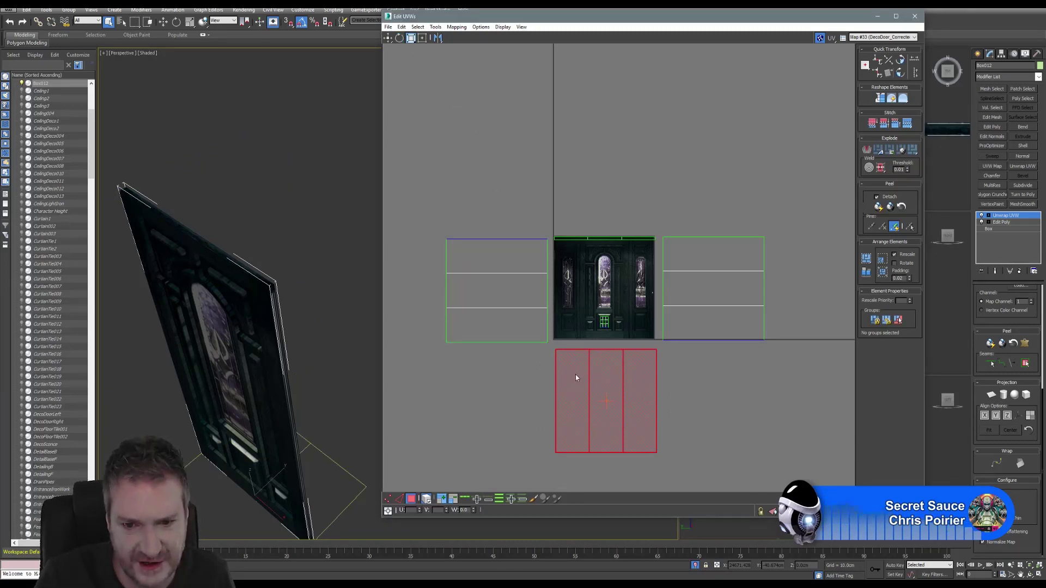
pyautogui.moveTo(573, 376); pyautogui.dragTo(571, 480)
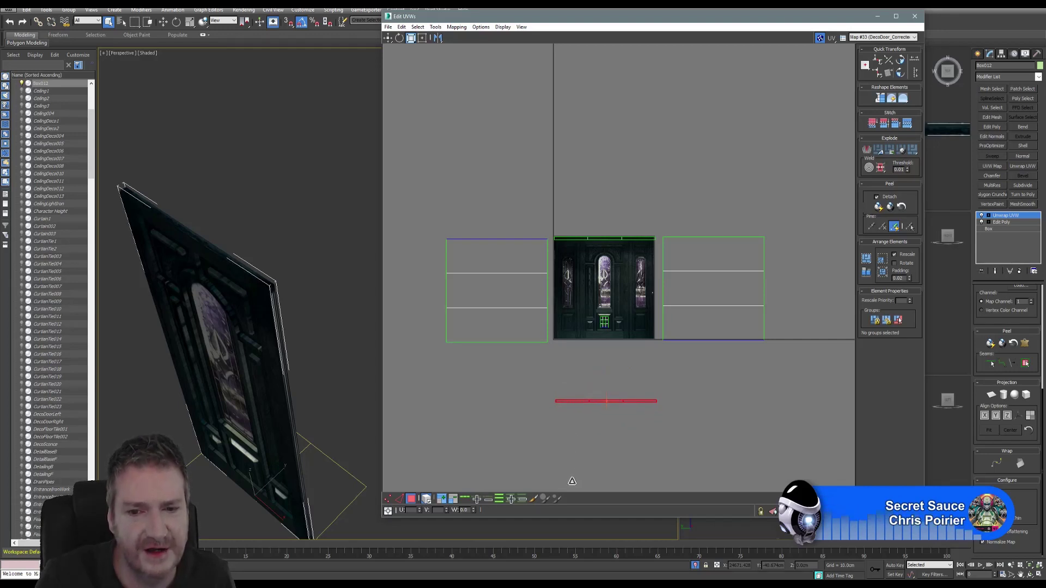
pyautogui.click(387, 37)
pyautogui.scroll(5, 573, 401)
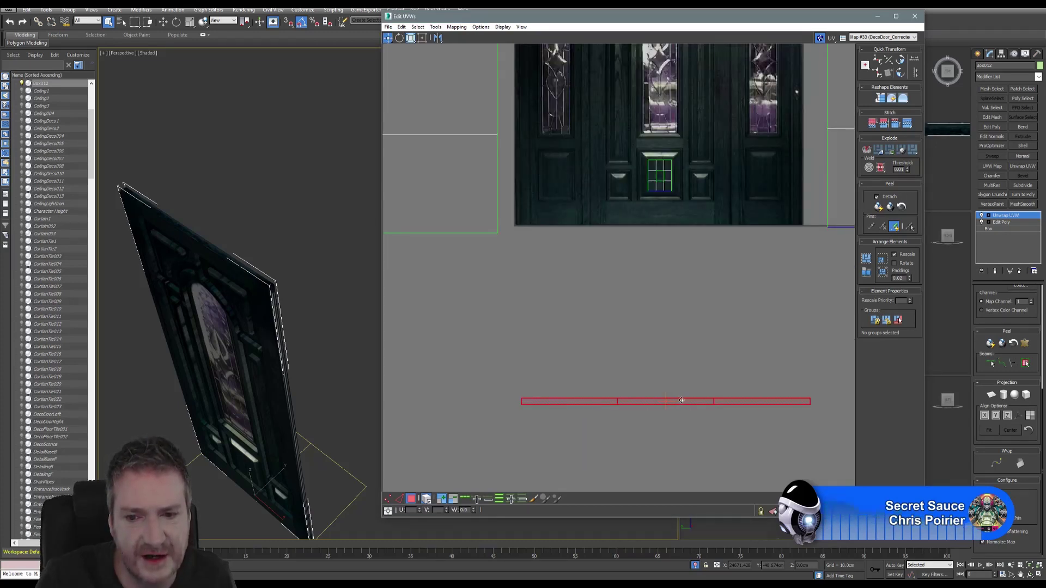
pyautogui.moveTo(682, 401); pyautogui.dragTo(674, 238)
pyautogui.scroll(-3, 685, 311)
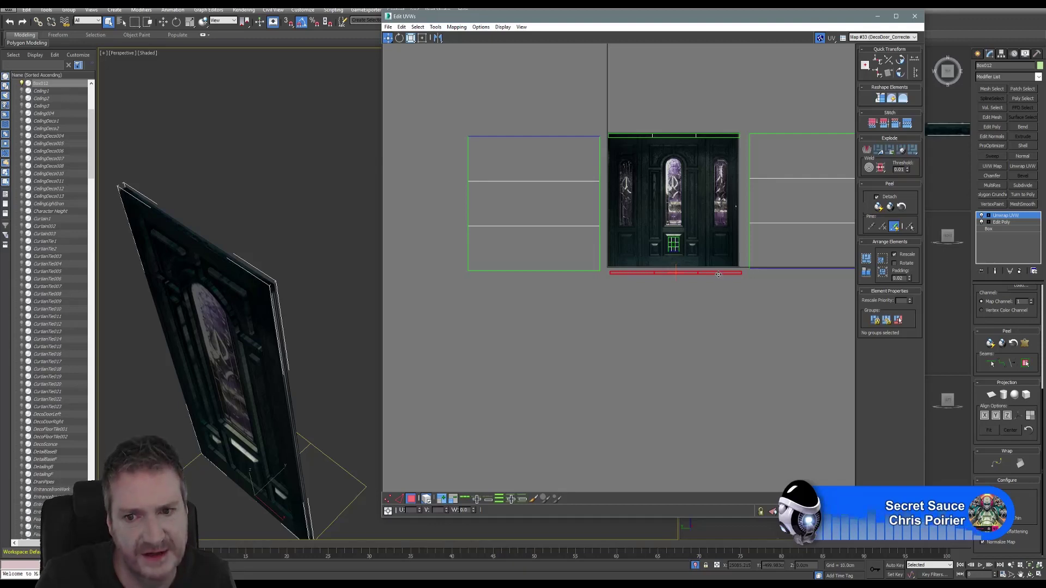
pyautogui.moveTo(721, 275); pyautogui.dragTo(730, 138)
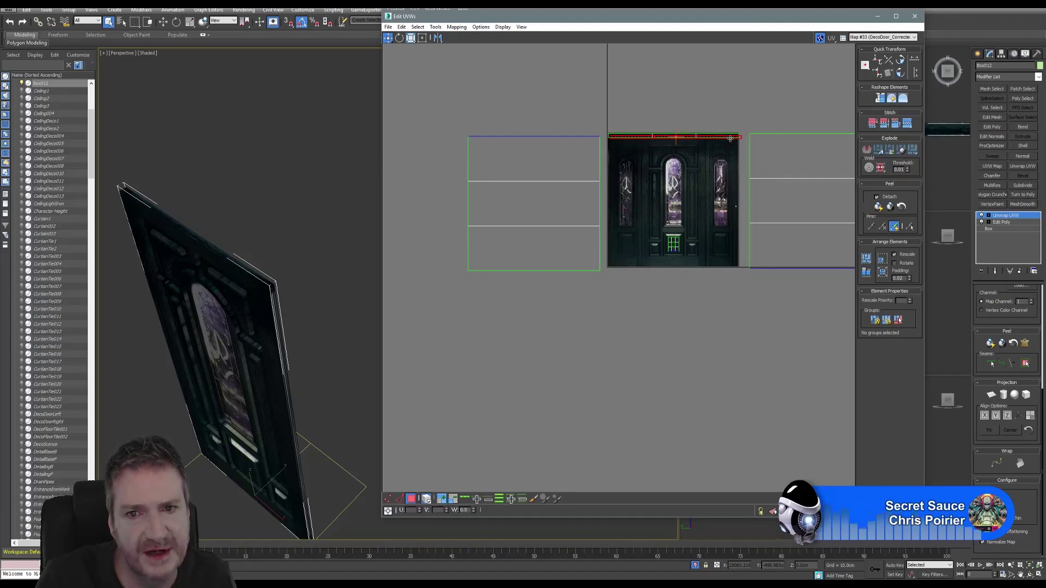
# Align the bottom side's UV strip over the top side's strip and adjust its vertical scale to match
pyautogui.scroll(10, 722, 136)
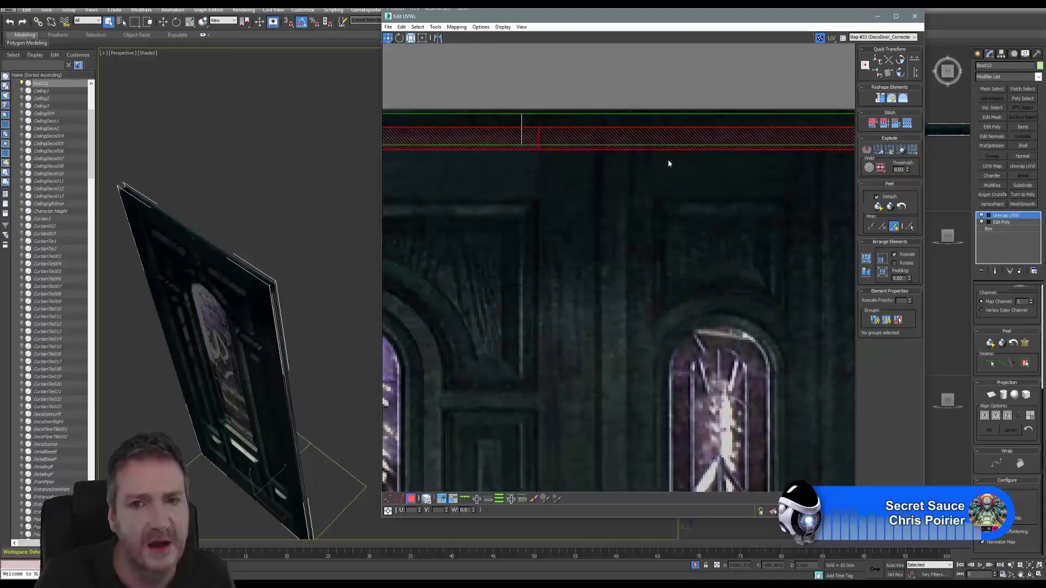
pyautogui.moveTo(658, 144); pyautogui.dragTo(657, 134)
pyautogui.scroll(-5, 648, 185)
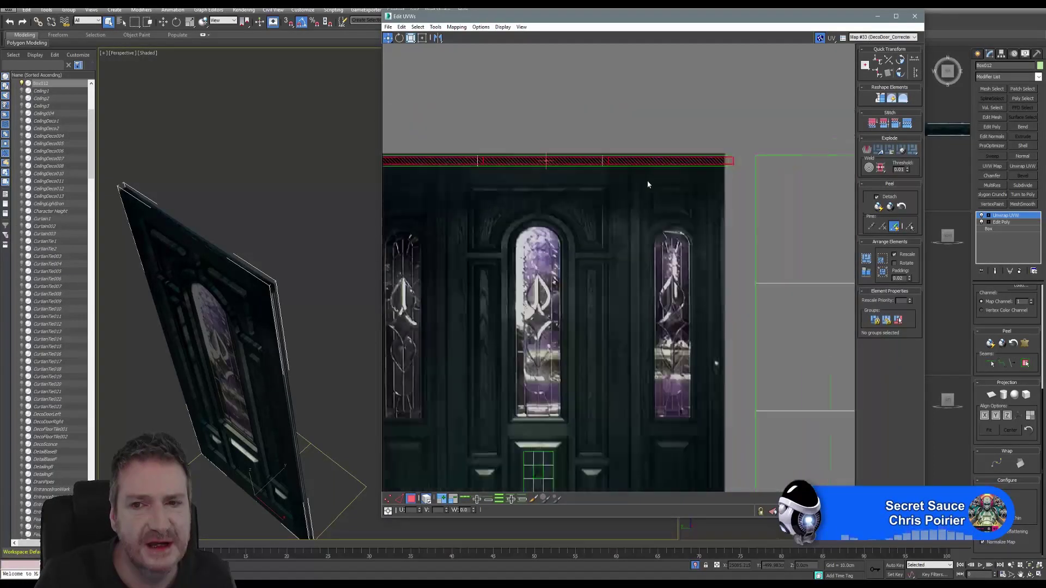
pyautogui.moveTo(620, 173); pyautogui.dragTo(670, 180, button='middle')
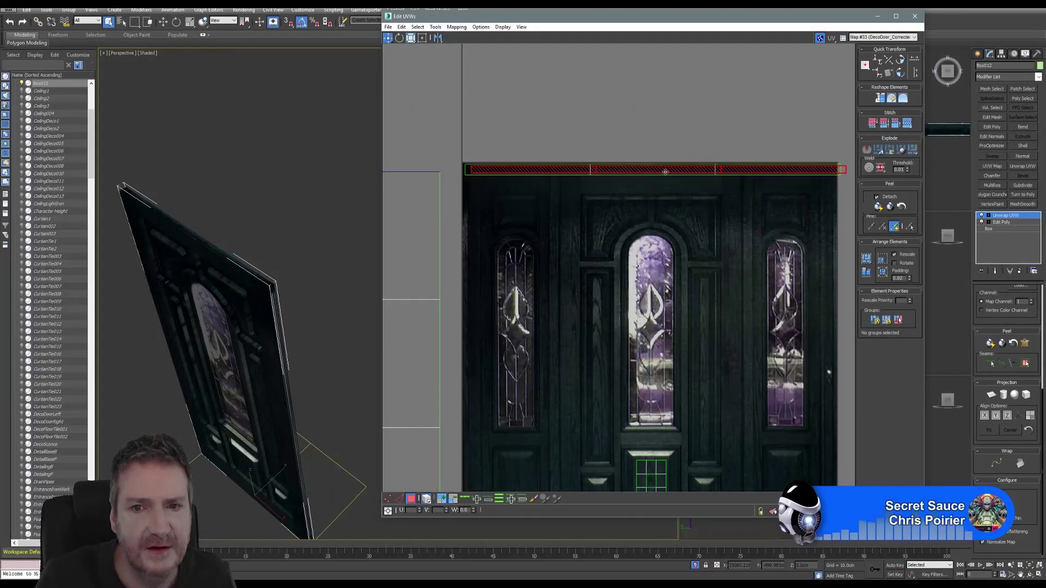
pyautogui.moveTo(663, 170); pyautogui.dragTo(658, 169)
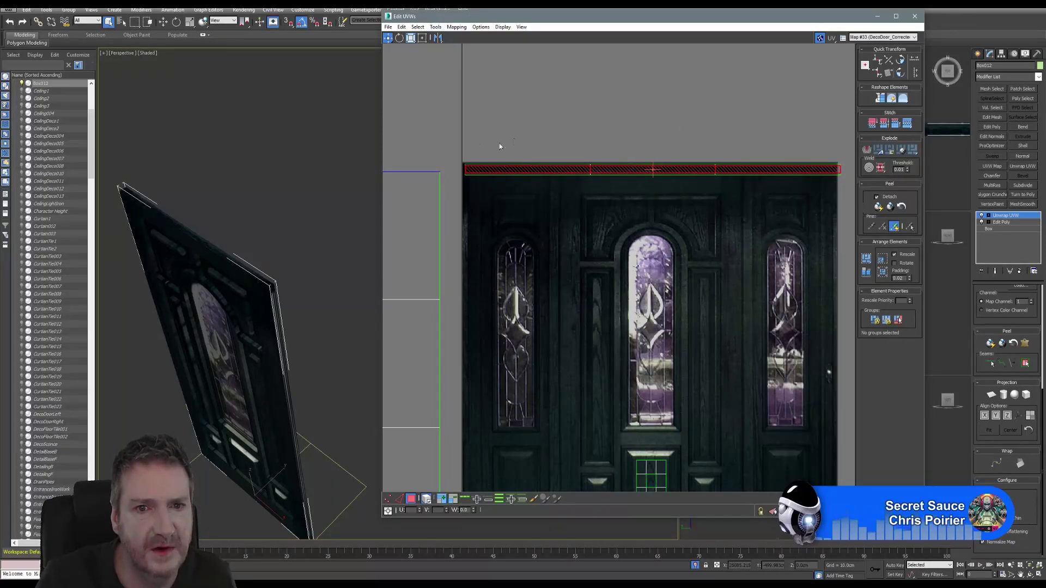
pyautogui.scroll(4, 642, 189)
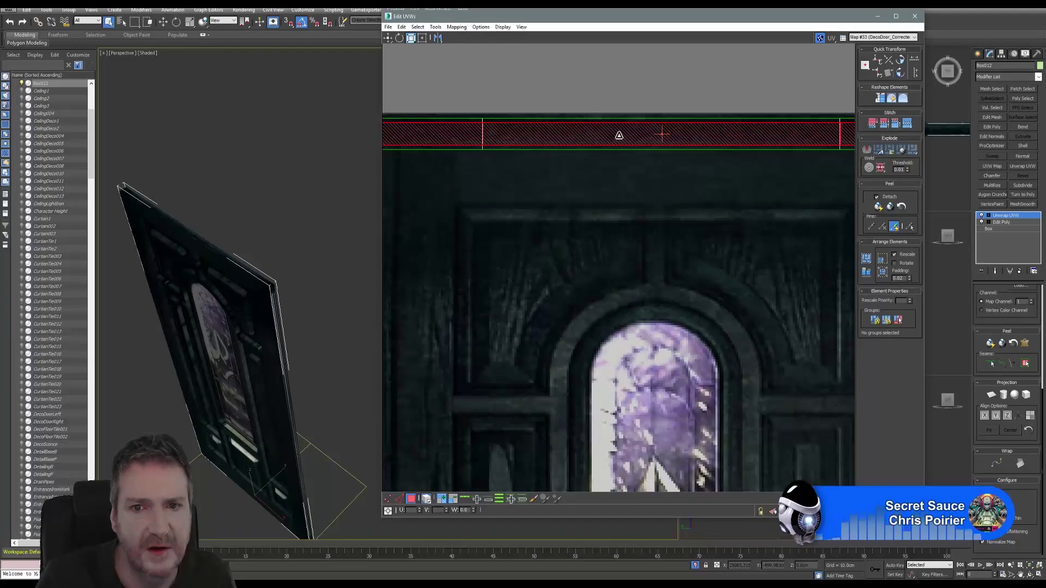
pyautogui.moveTo(619, 135); pyautogui.dragTo(624, 131)
pyautogui.scroll(-4, 622, 207)
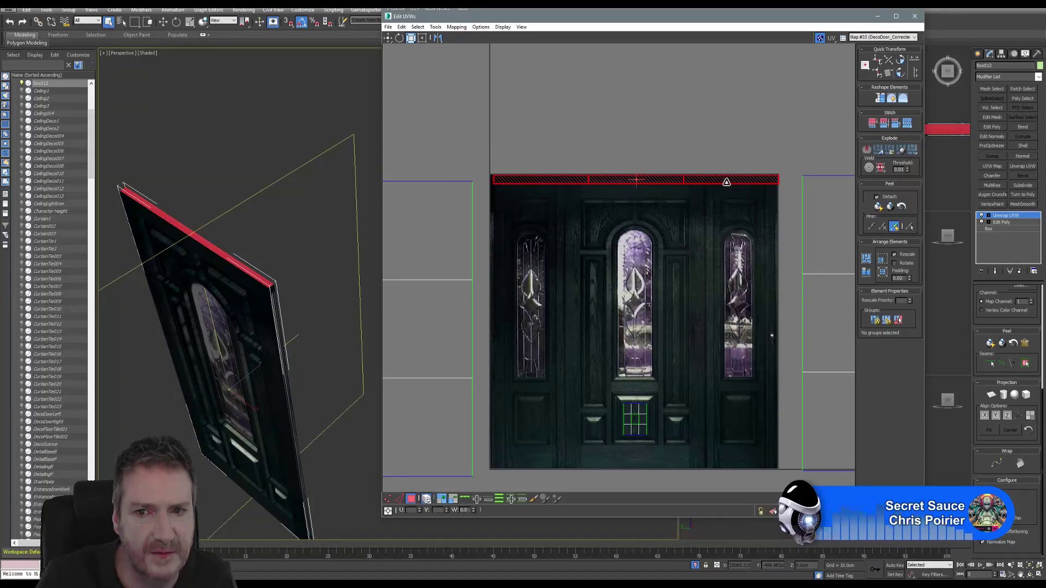
# Shift both overlapping UV strips slightly left so their ends lie within the door texture, and clear the selection
pyautogui.press('w')
pyautogui.scroll(3, 779, 192)
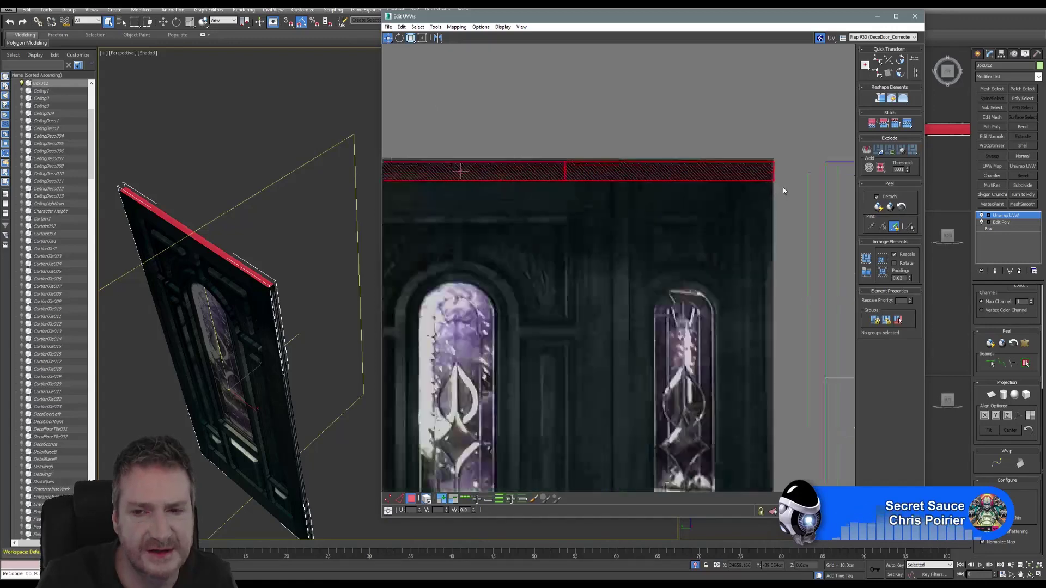
pyautogui.scroll(2, 783, 187)
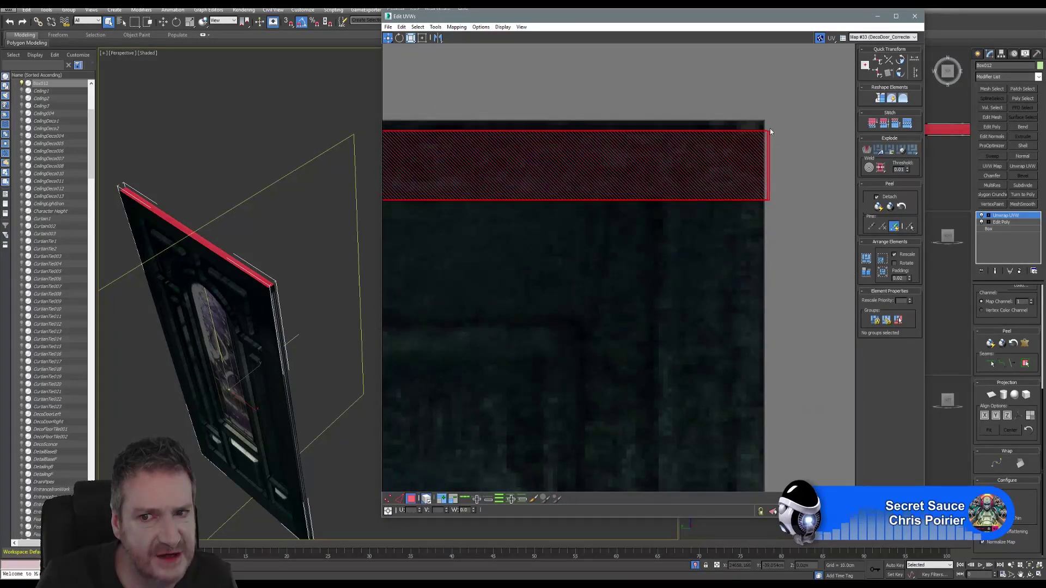
pyautogui.scroll(2, 773, 191)
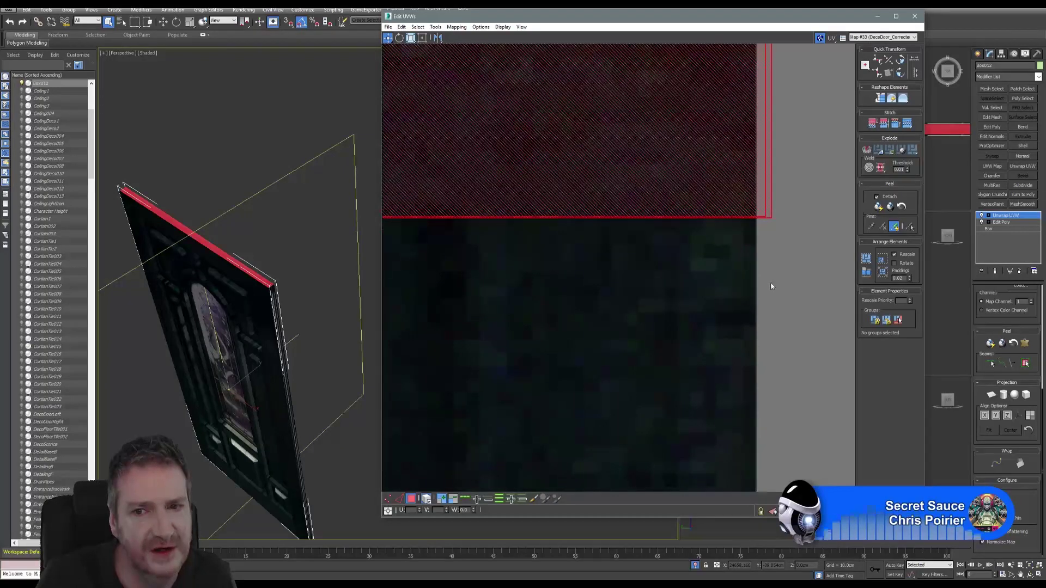
pyautogui.scroll(-2, 771, 286)
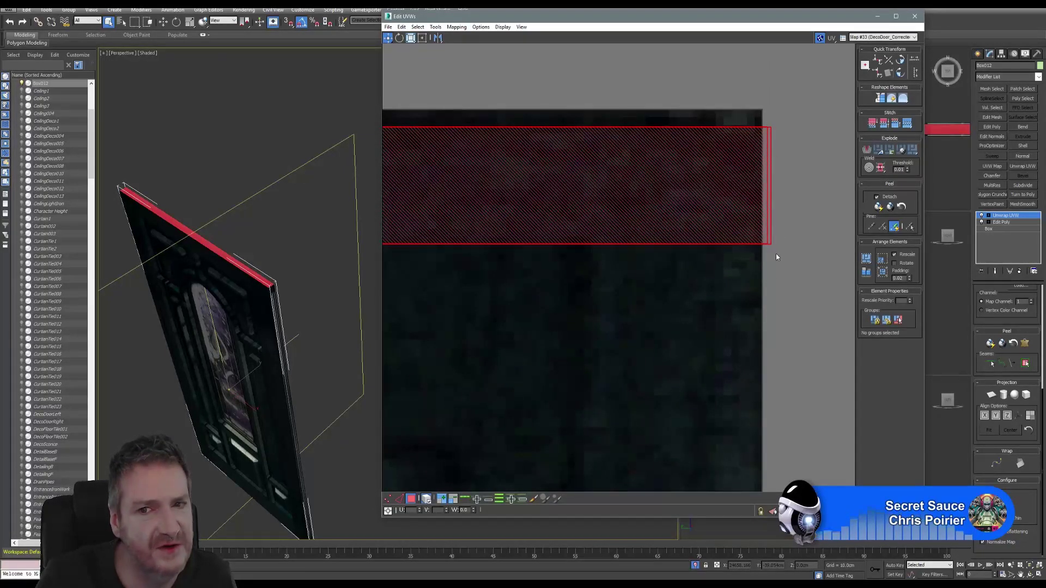
pyautogui.scroll(-2, 530, 334)
pyautogui.scroll(2, 569, 320)
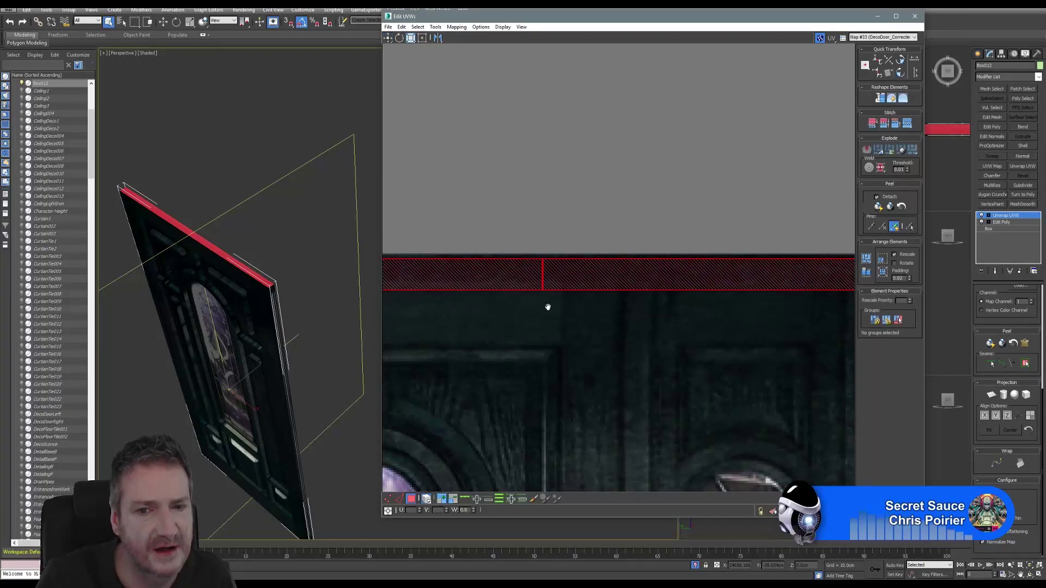
pyautogui.moveTo(549, 305); pyautogui.dragTo(584, 296, button='middle')
pyautogui.scroll(3, 599, 294)
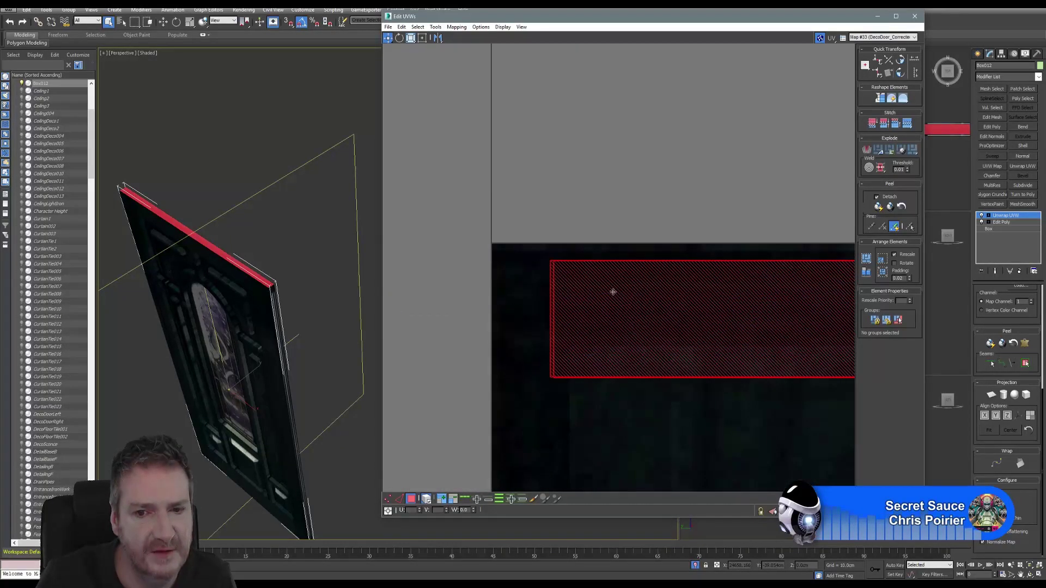
pyautogui.moveTo(619, 298); pyautogui.dragTo(579, 297)
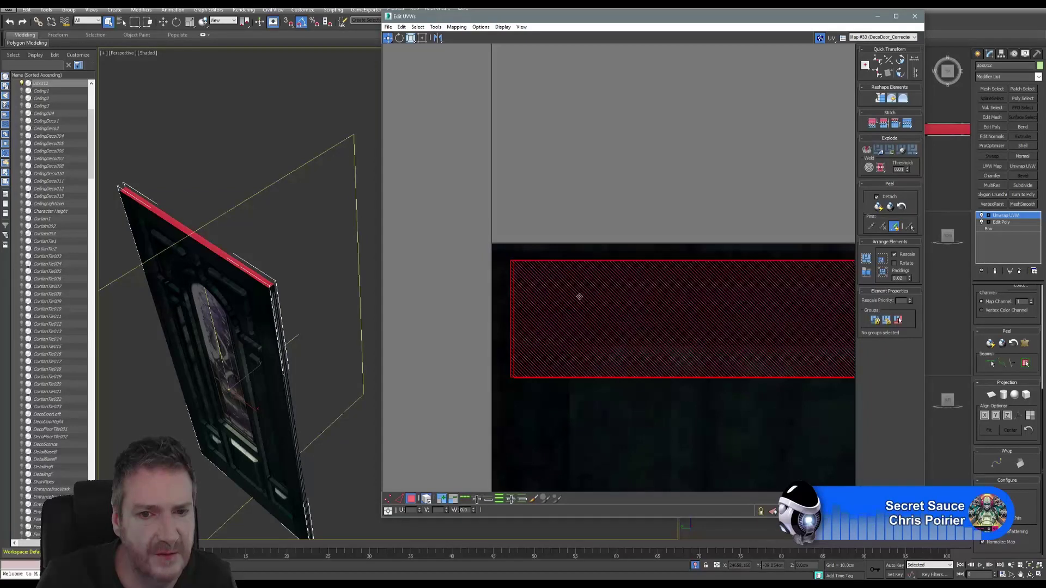
pyautogui.scroll(-3, 619, 348)
pyautogui.moveTo(719, 376); pyautogui.dragTo(565, 182, button='middle')
pyautogui.scroll(4, 763, 318)
pyautogui.scroll(-5, 743, 331)
pyautogui.click(566, 181)
# Select the UV cluster to the right of the door texture and scale it horizontally to a thin vertical strip
pyautogui.moveTo(678, 243); pyautogui.dragTo(609, 216, button='middle')
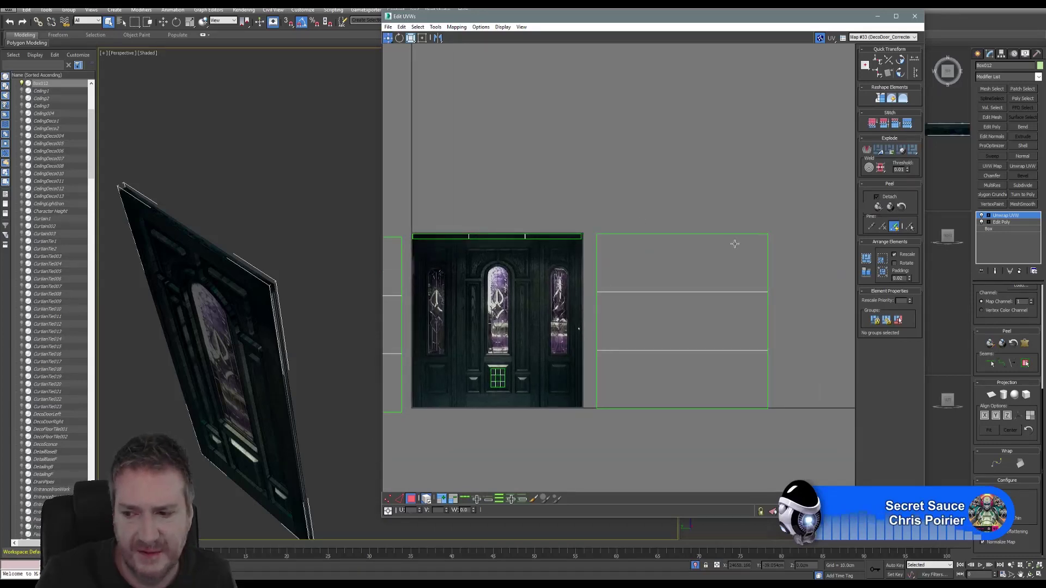
pyautogui.moveTo(801, 213); pyautogui.dragTo(591, 426)
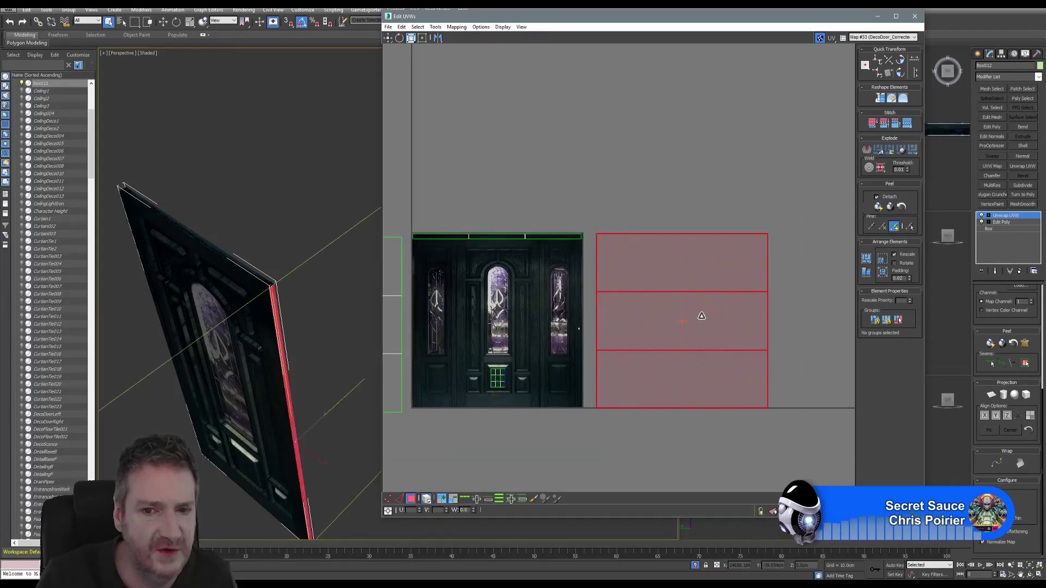
pyautogui.keyDown('shift'); pyautogui.moveTo(713, 309); pyautogui.dragTo(684, 308); pyautogui.keyUp('shift')
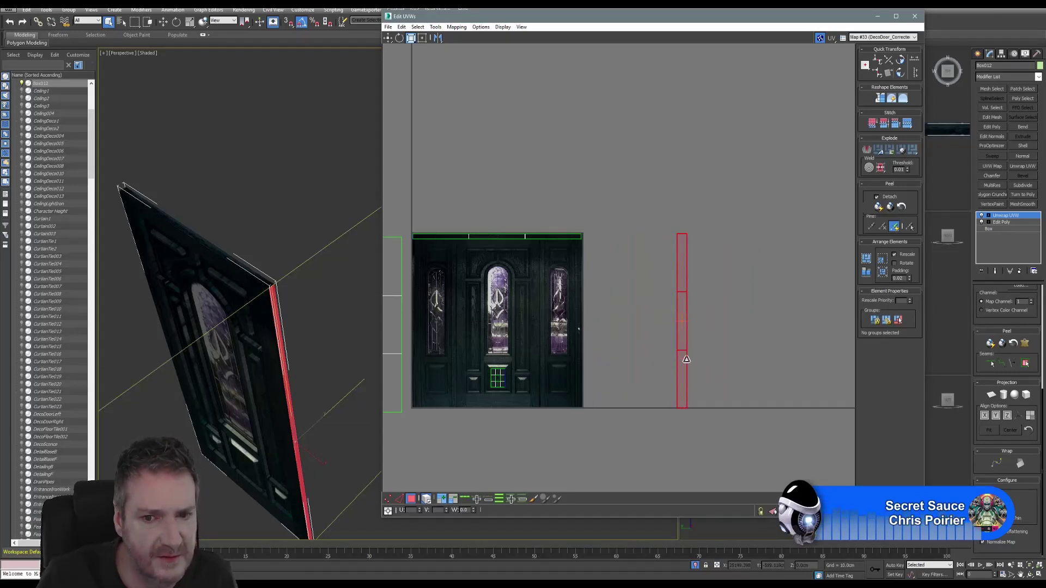
pyautogui.keyDown('shift'); pyautogui.moveTo(684, 371); pyautogui.dragTo(670, 367); pyautogui.keyUp('shift')
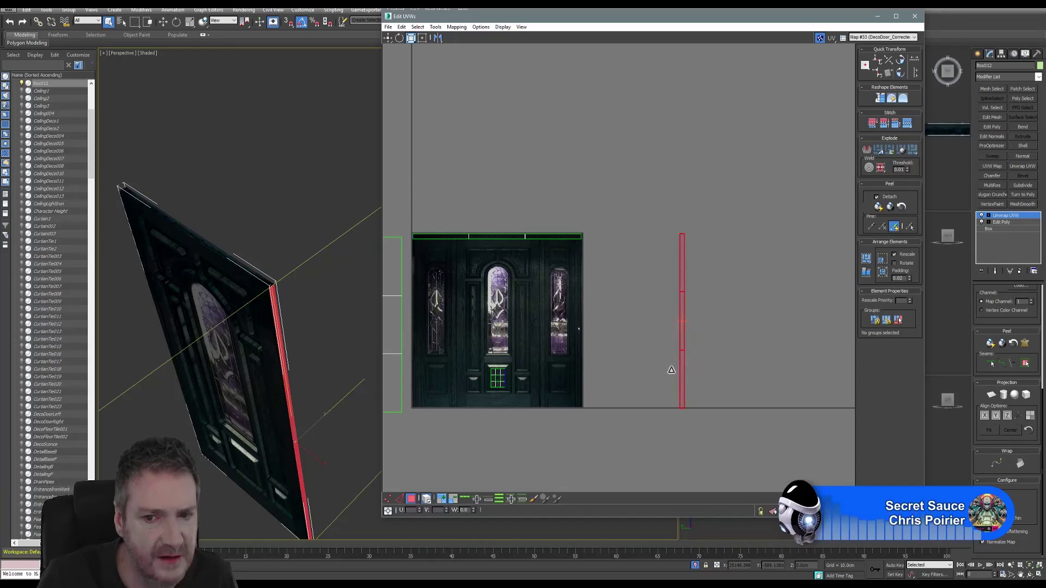
# Move the thin vertical UV strip onto the plain wood between the center door and the right sidelight of the door texture
pyautogui.click(387, 39)
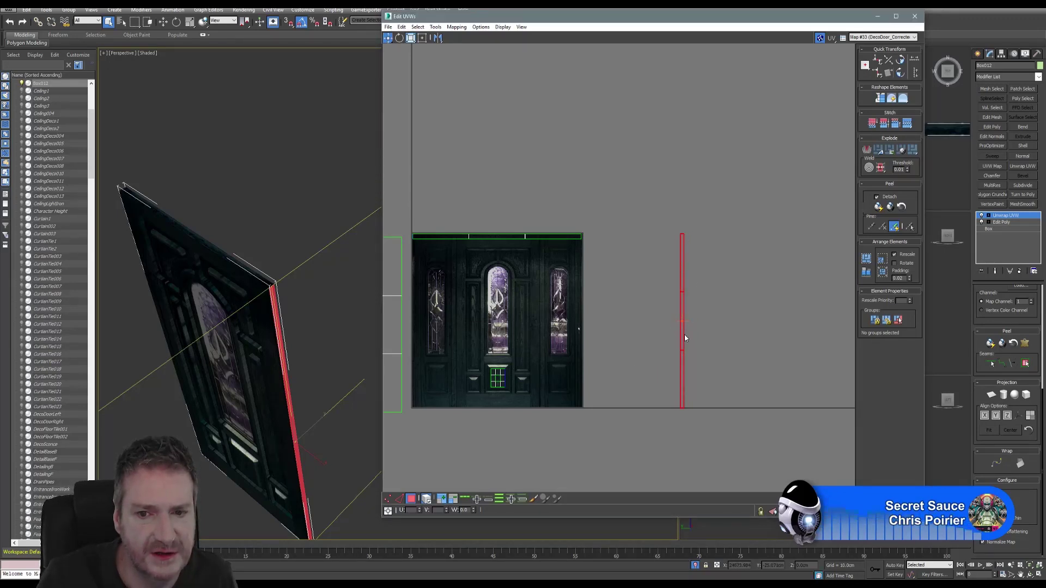
pyautogui.moveTo(683, 335); pyautogui.dragTo(547, 333)
pyautogui.scroll(6, 534, 306)
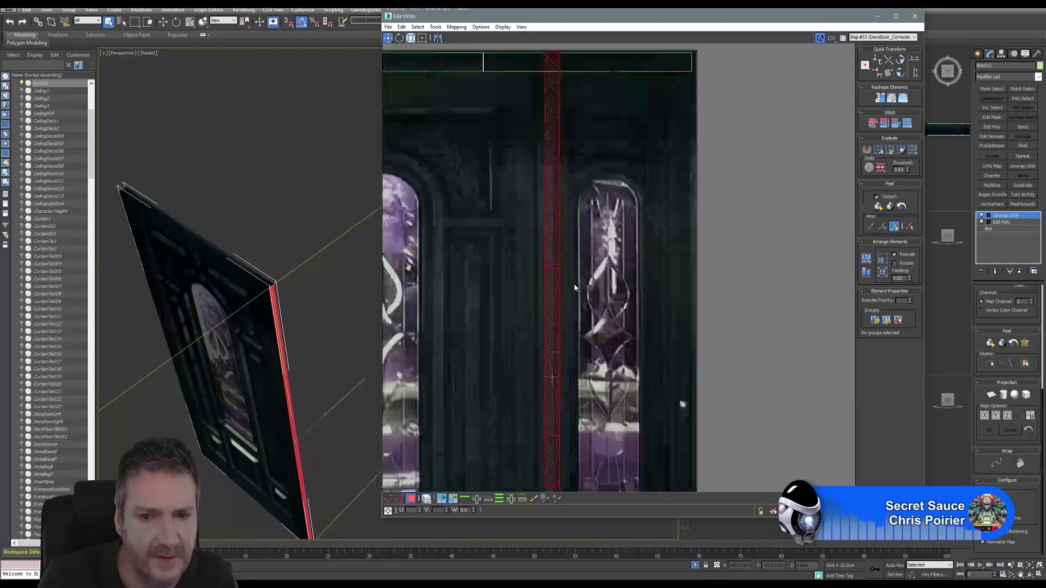
pyautogui.moveTo(534, 294); pyautogui.dragTo(516, 301)
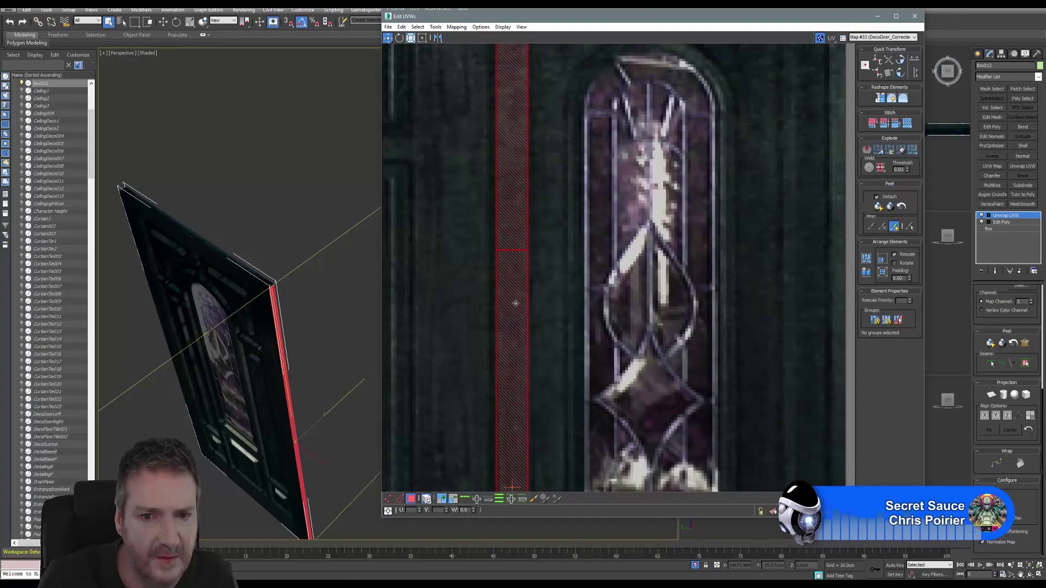
pyautogui.scroll(-5, 526, 315)
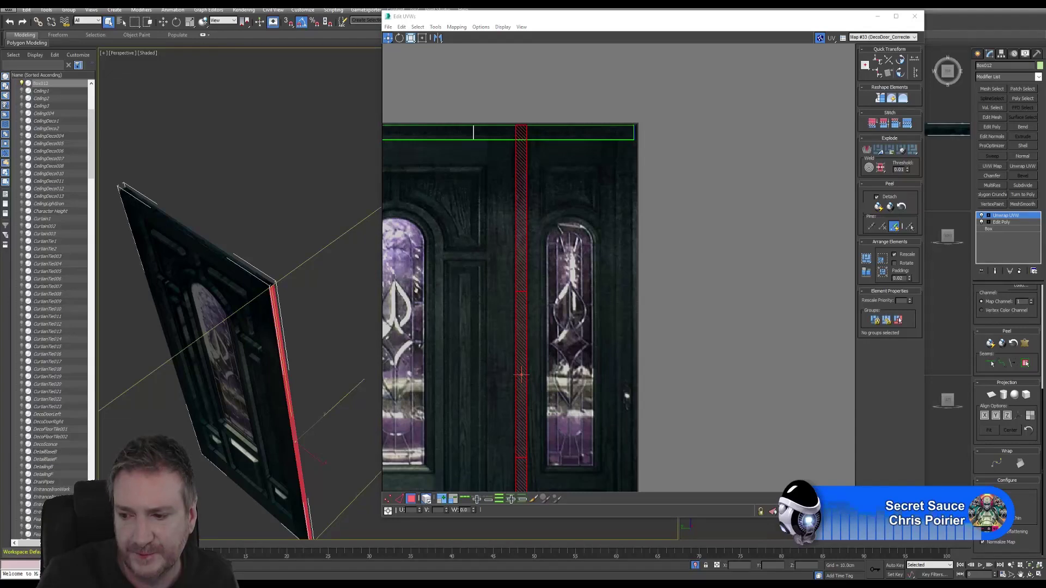
# Switch to the browser, enlarge the last Demon sculpt image on the Imgur page and close the enlarged view
pyautogui.hotkey('alt', 'Tab')
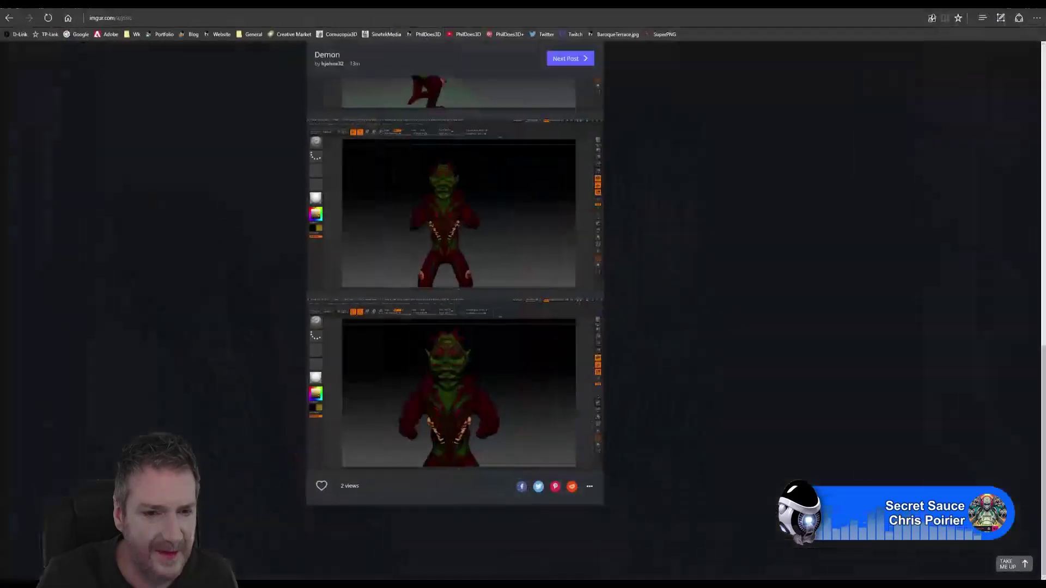
pyautogui.click(466, 394)
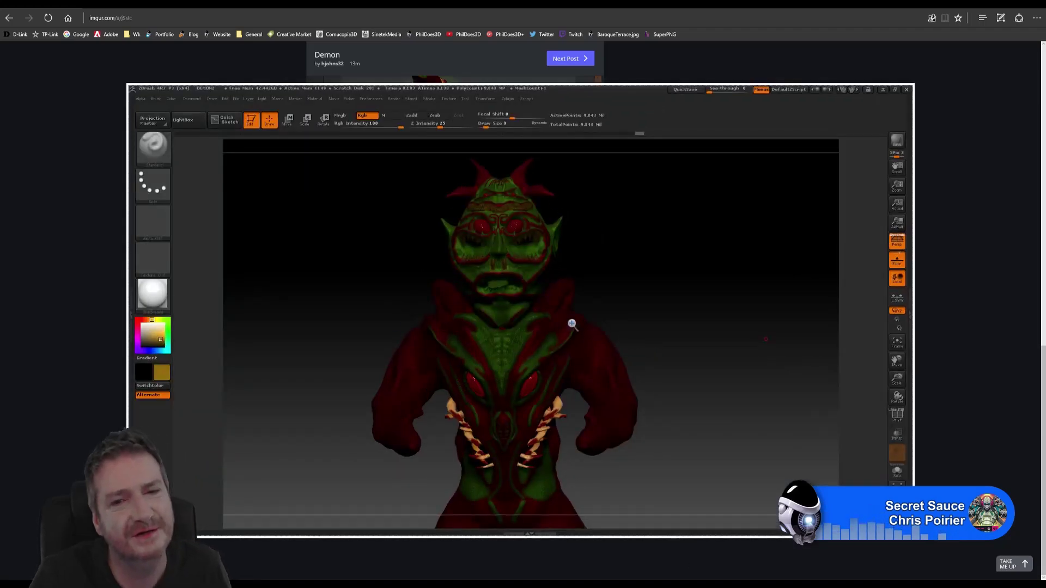
pyautogui.click(216, 97)
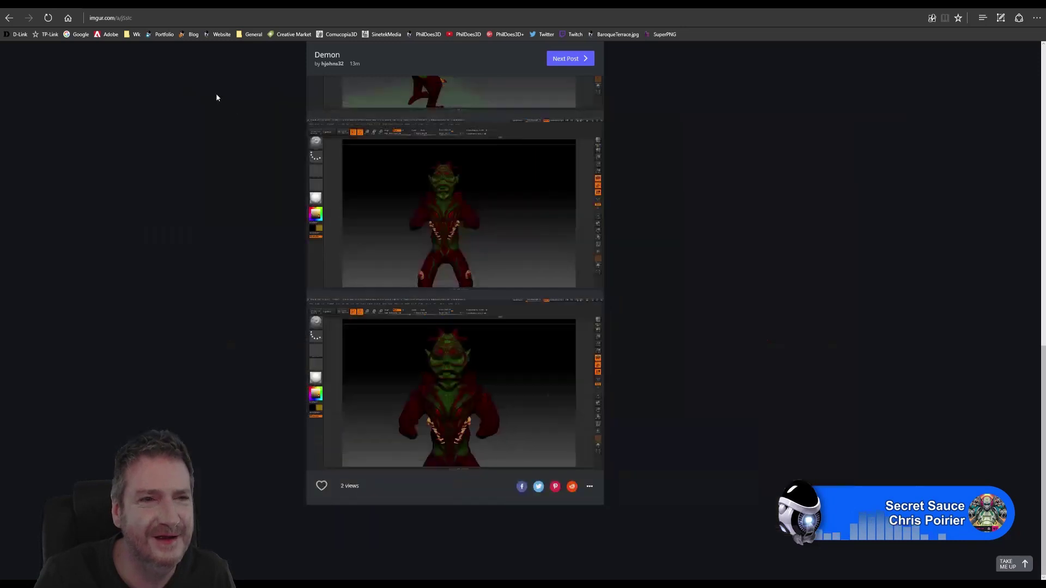
pyautogui.hotkey('ctrl', 't')
pyautogui.write('https://i.gyazo.com/83ee28181b618a4ec0706eb1d80802a5.jpg')
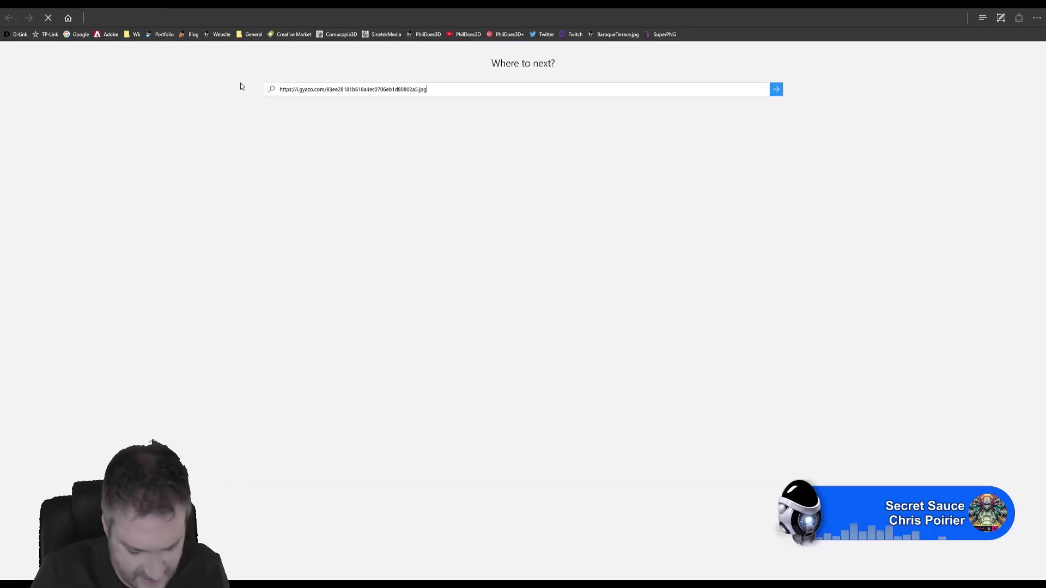
pyautogui.press('Return')
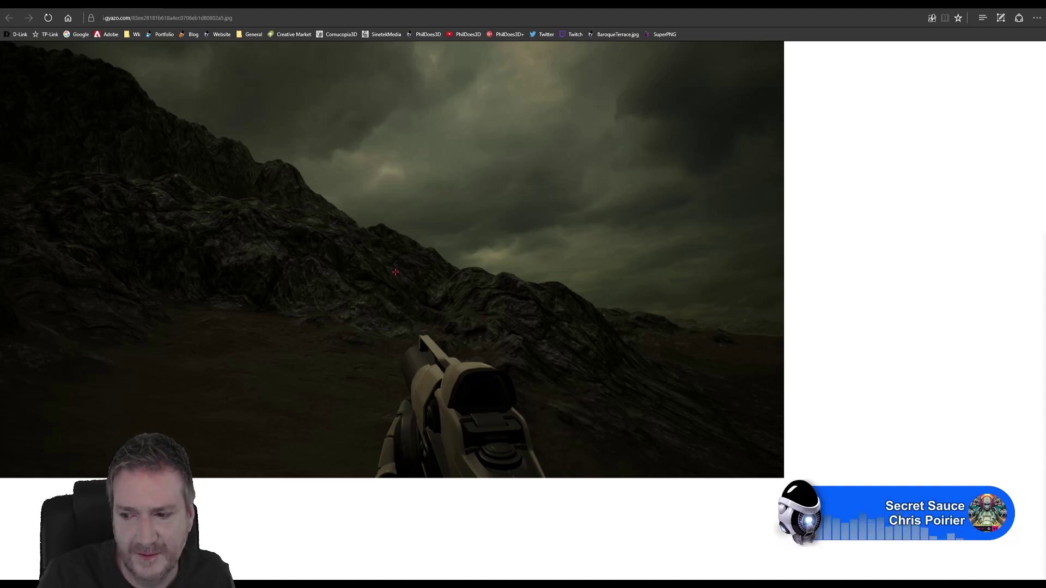
pyautogui.hotkey('ctrl', 't')
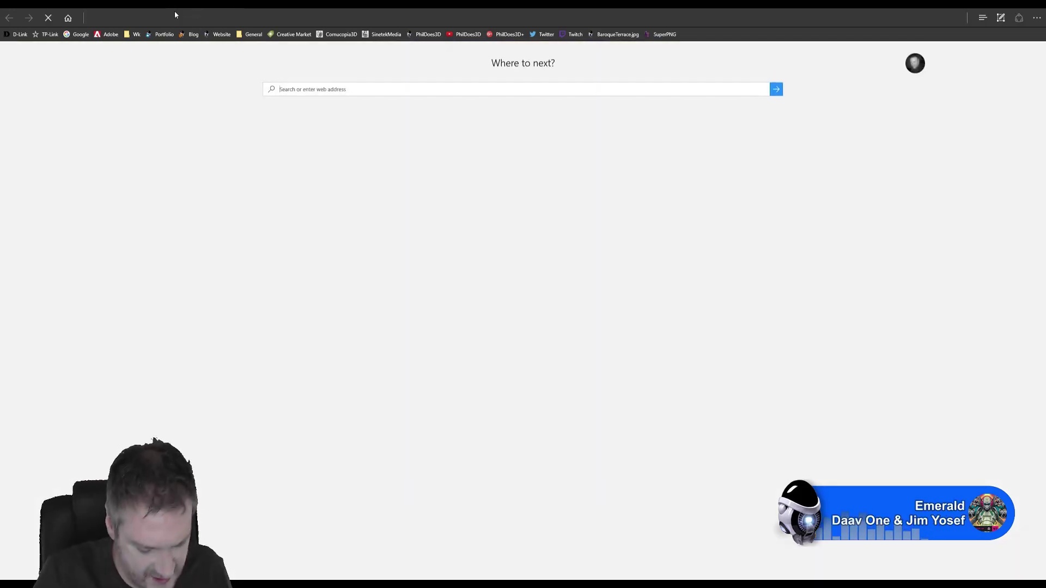
pyautogui.write('https://i.gyazo.com/ab286c47a0e915f4d04804ccb943cc90.jpg')
pyautogui.press('Return')
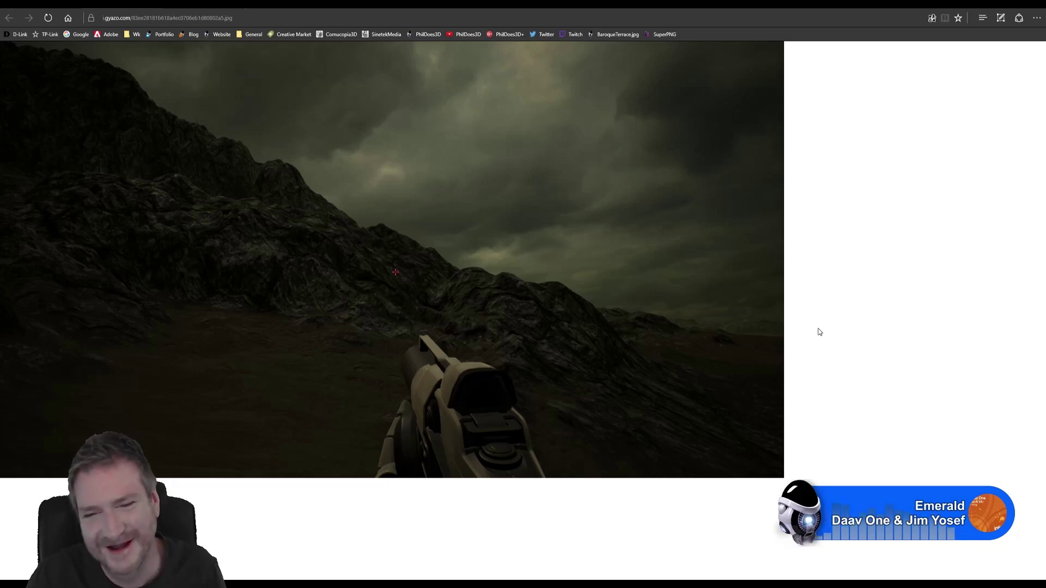
# Compare the two Gyazo game screenshots by switching back and forth between their tabs, examining the terrain, sky and lighting
pyautogui.click(311, 3)
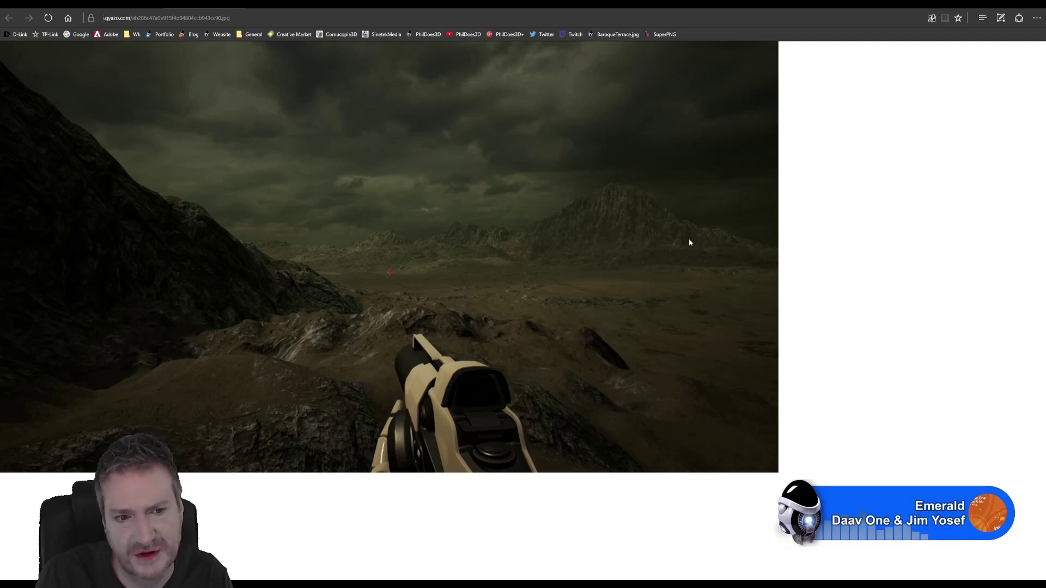
pyautogui.click(267, 5)
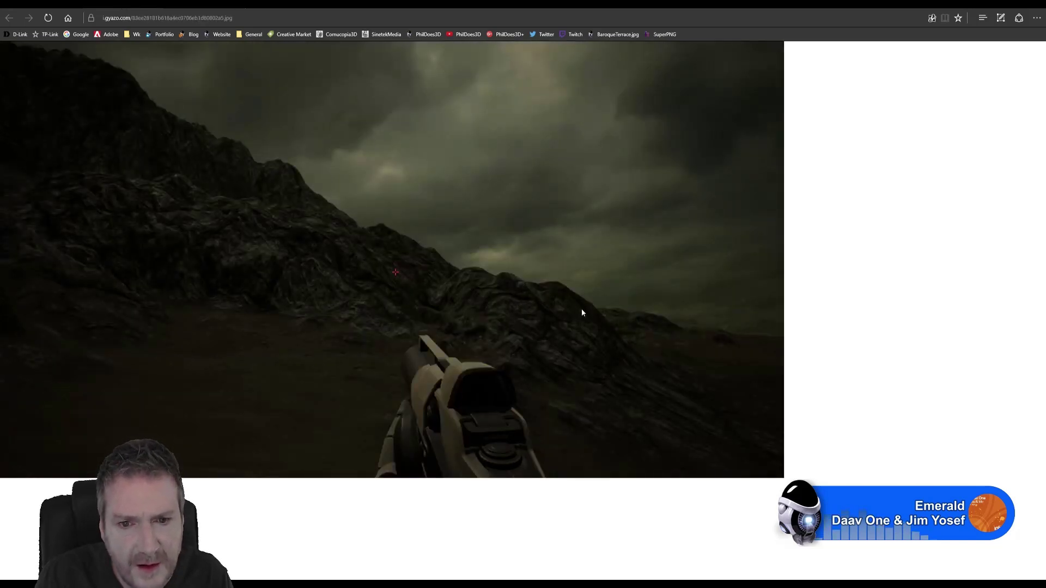
pyautogui.click(141, 7)
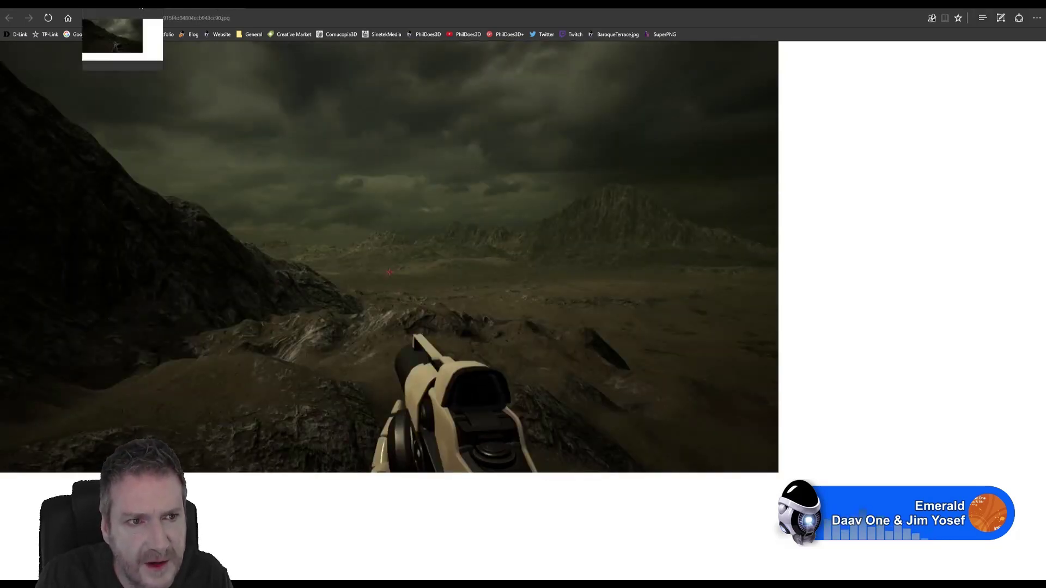
pyautogui.click(141, 7)
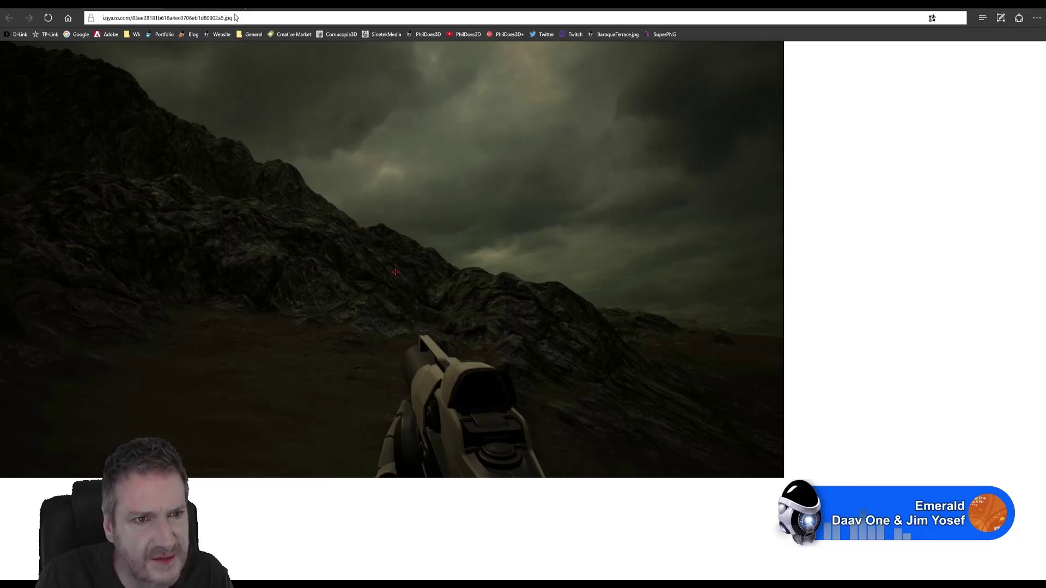
pyautogui.hotkey('ctrl', 'Tab')
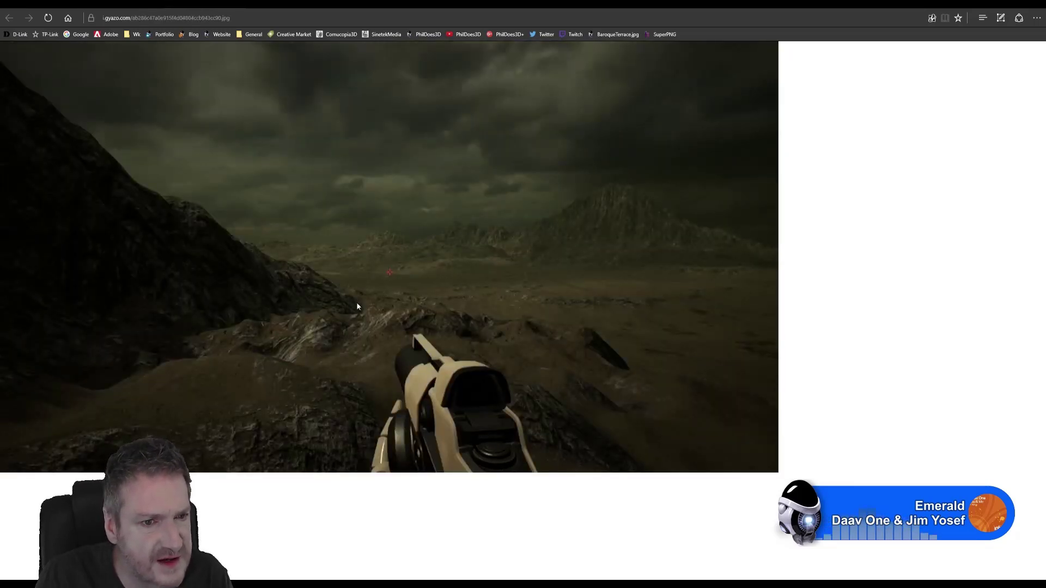
pyautogui.hotkey('ctrl', 'Tab')
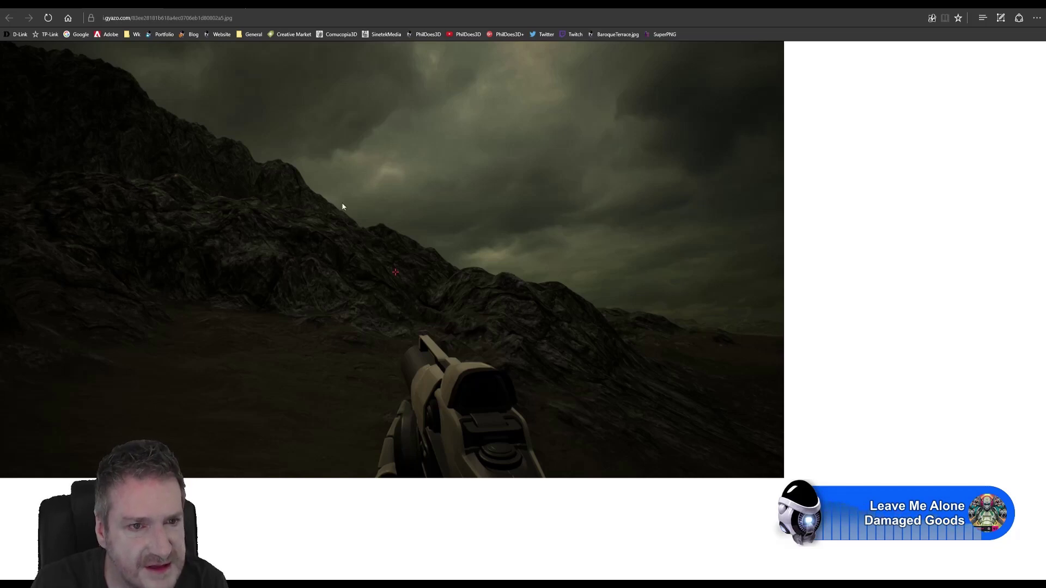
pyautogui.click(204, 5)
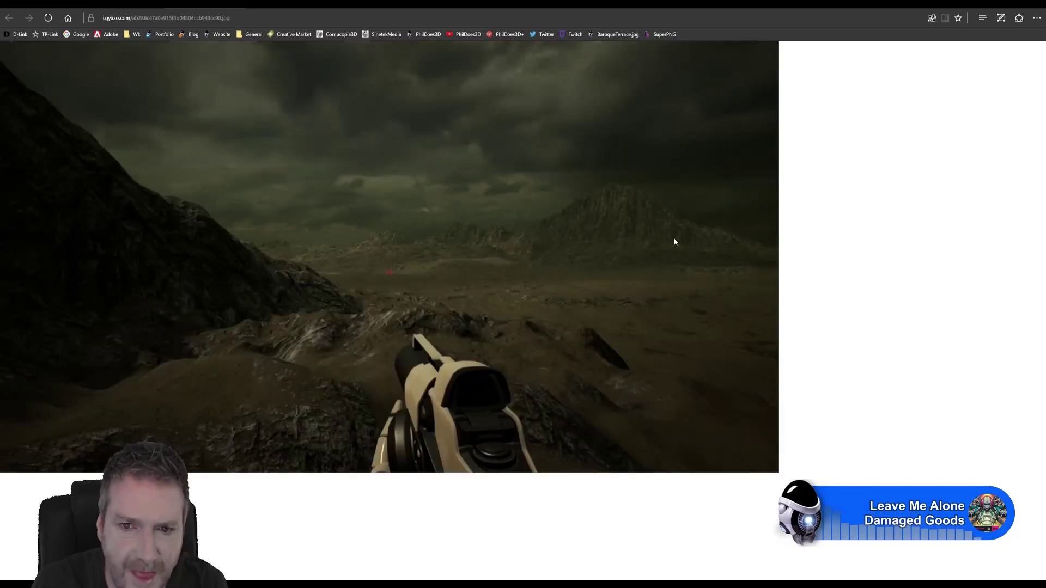
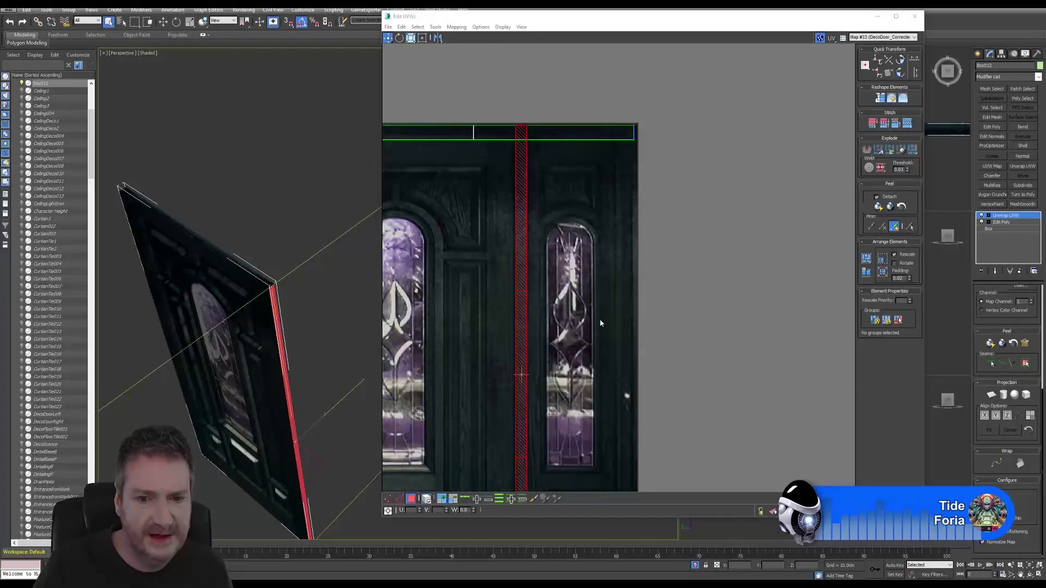
# Return to the UV editor in 3ds Max and scale the selected strip vertically so both ends fit inside the door texture
pyautogui.scroll(-3, 626, 228)
pyautogui.scroll(1, 626, 233)
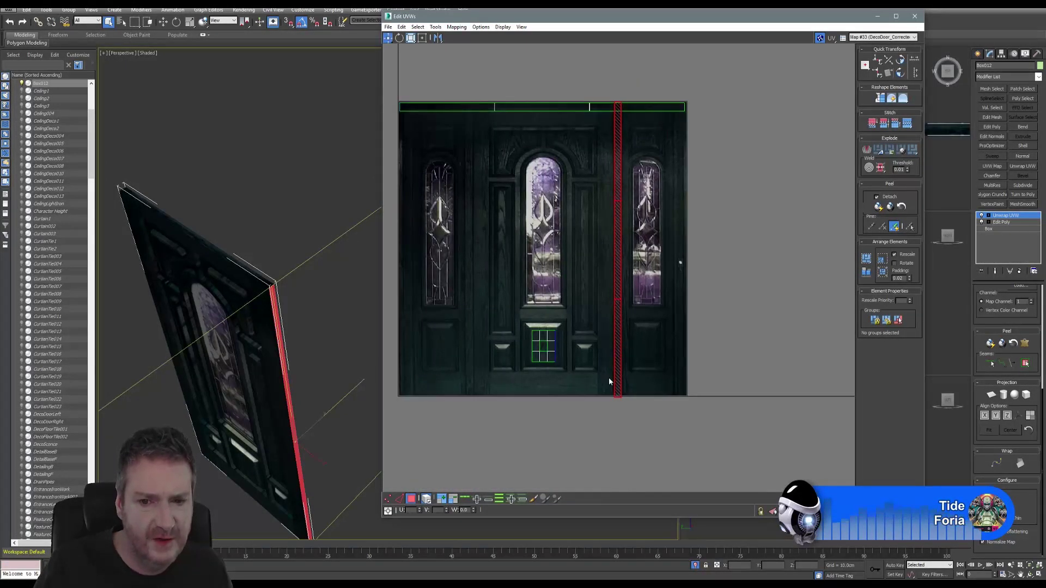
pyautogui.scroll(6, 610, 376)
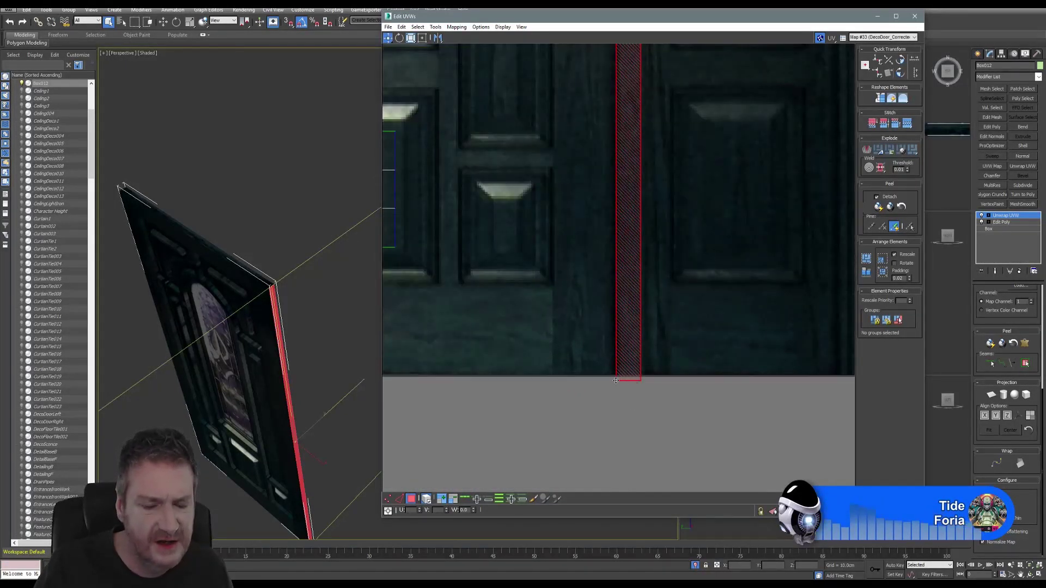
pyautogui.scroll(4, 645, 381)
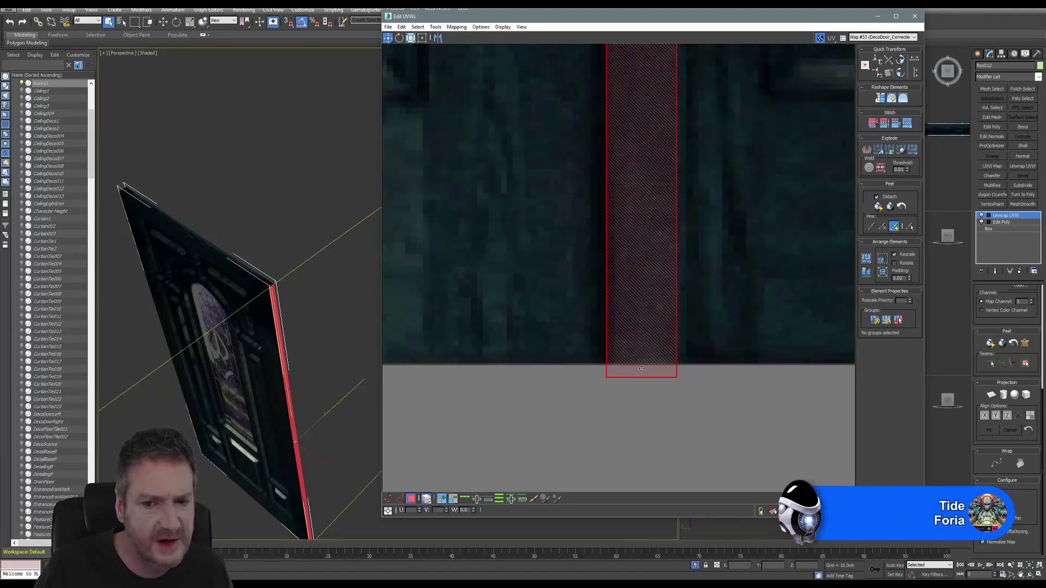
pyautogui.scroll(-3, 648, 374)
pyautogui.scroll(-6, 652, 375)
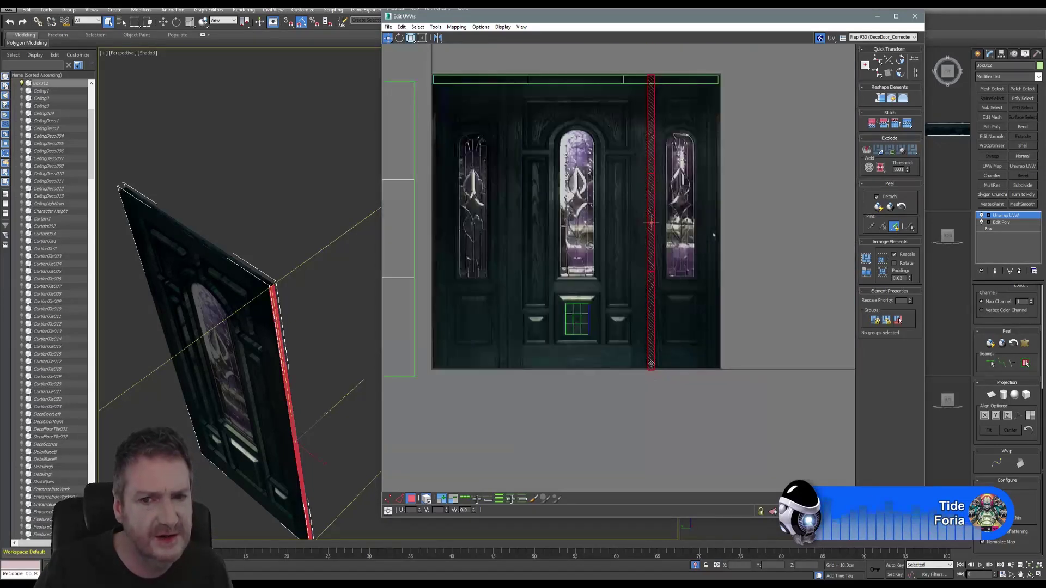
pyautogui.click(412, 39)
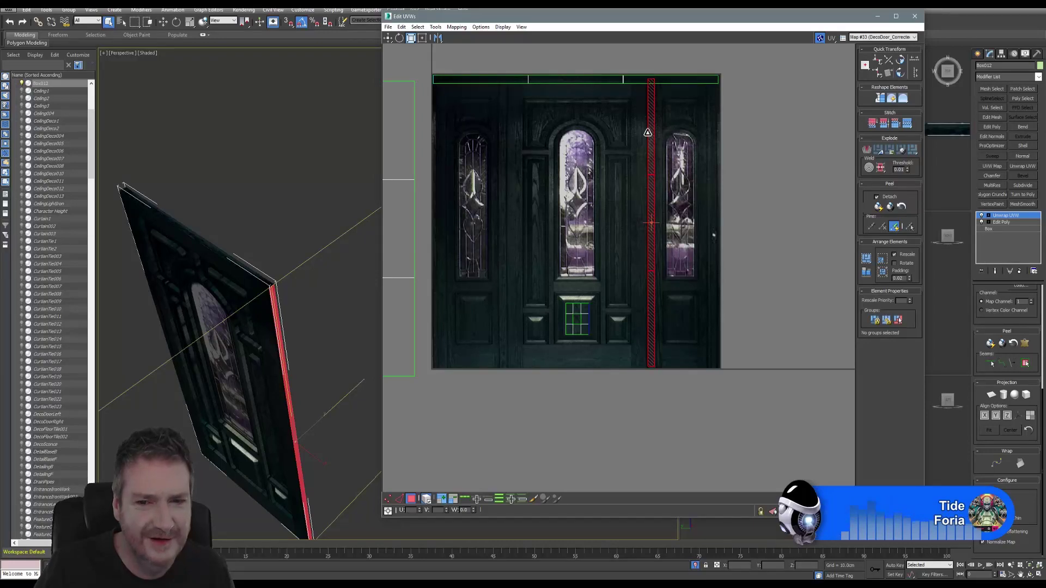
# Select the UV cluster to the left of the door texture and scale it horizontally to a thin vertical strip
pyautogui.moveTo(423, 199); pyautogui.dragTo(577, 217, button='middle')
pyautogui.scroll(-4, 498, 194)
pyautogui.moveTo(498, 194); pyautogui.dragTo(552, 194, button='middle')
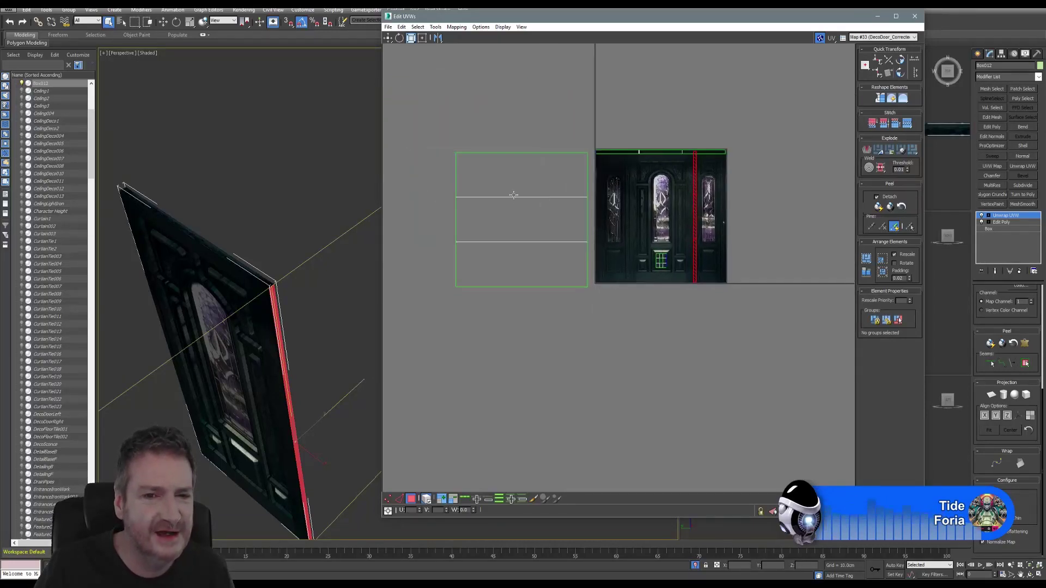
pyautogui.moveTo(433, 128); pyautogui.dragTo(593, 329)
pyautogui.moveTo(532, 233); pyautogui.dragTo(513, 246)
pyautogui.scroll(5, 521, 233)
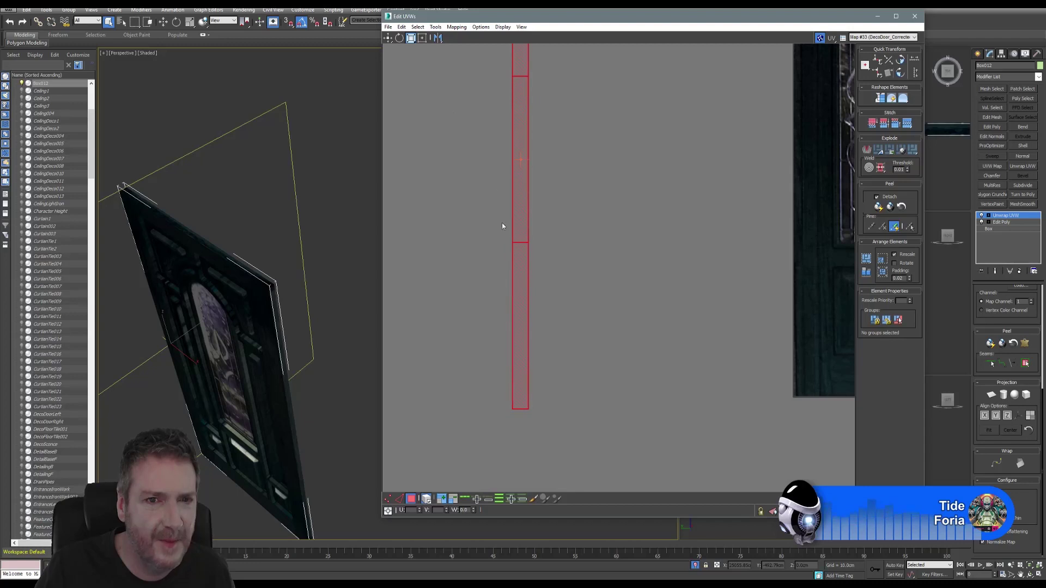
# Move the thin strip onto the wood between the left sidelight and the center door, and narrow it slightly to fit
pyautogui.click(389, 38)
pyautogui.scroll(-4, 574, 225)
pyautogui.moveTo(574, 224); pyautogui.dragTo(510, 231, button='middle')
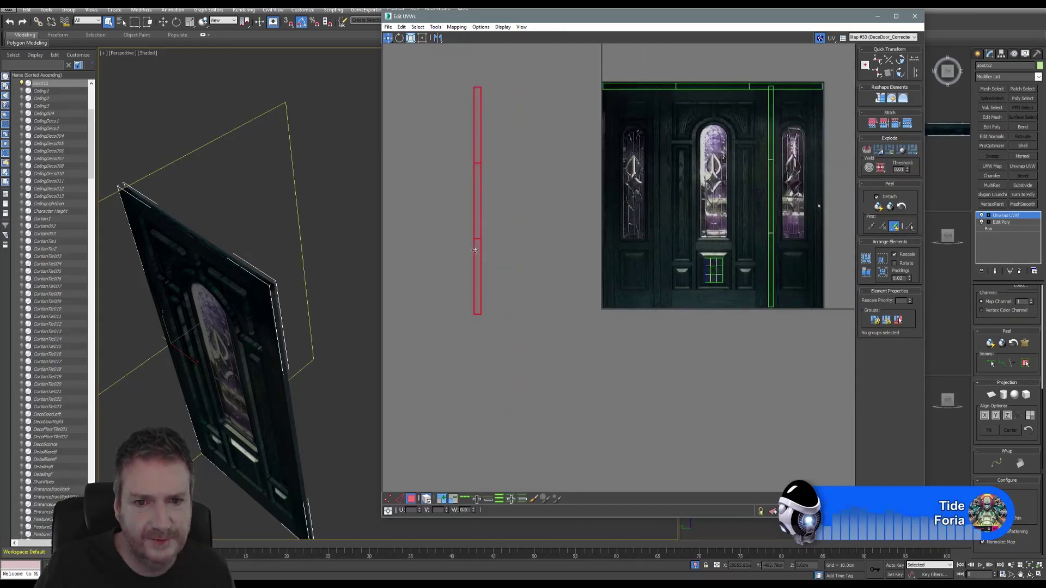
pyautogui.moveTo(475, 250); pyautogui.dragTo(657, 265)
pyautogui.scroll(8, 656, 247)
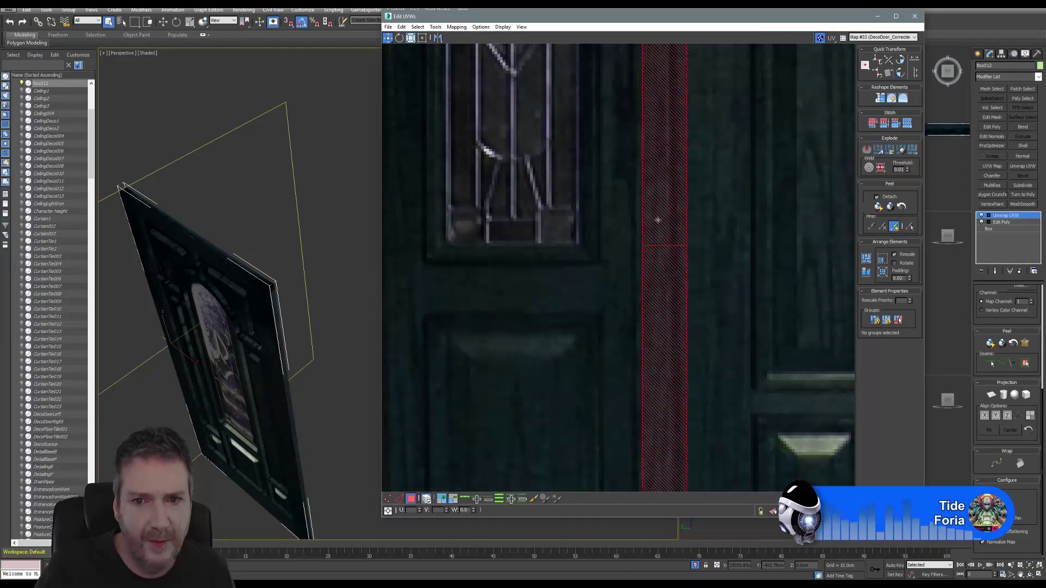
pyautogui.moveTo(658, 220); pyautogui.dragTo(647, 221)
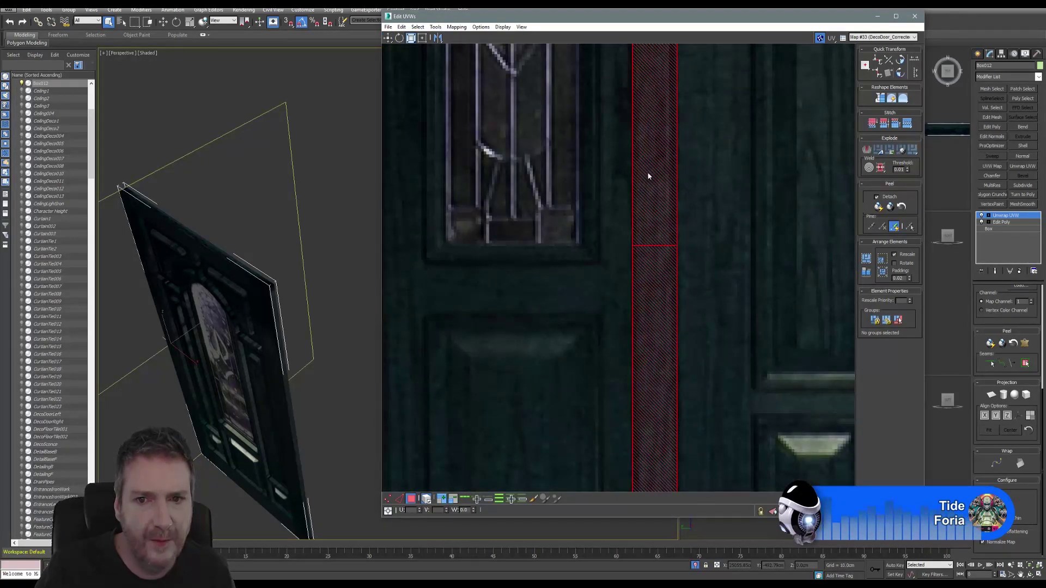
pyautogui.moveTo(648, 176); pyautogui.dragTo(642, 171)
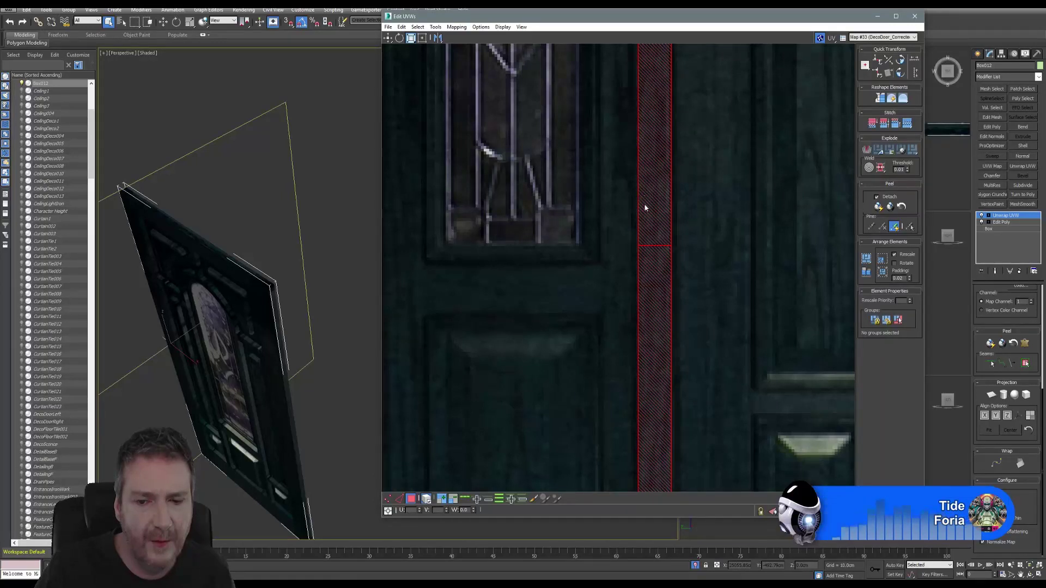
# Scale the left strip vertically and shift it up so both ends lie within the door texture, and clear the selection
pyautogui.scroll(-6, 644, 210)
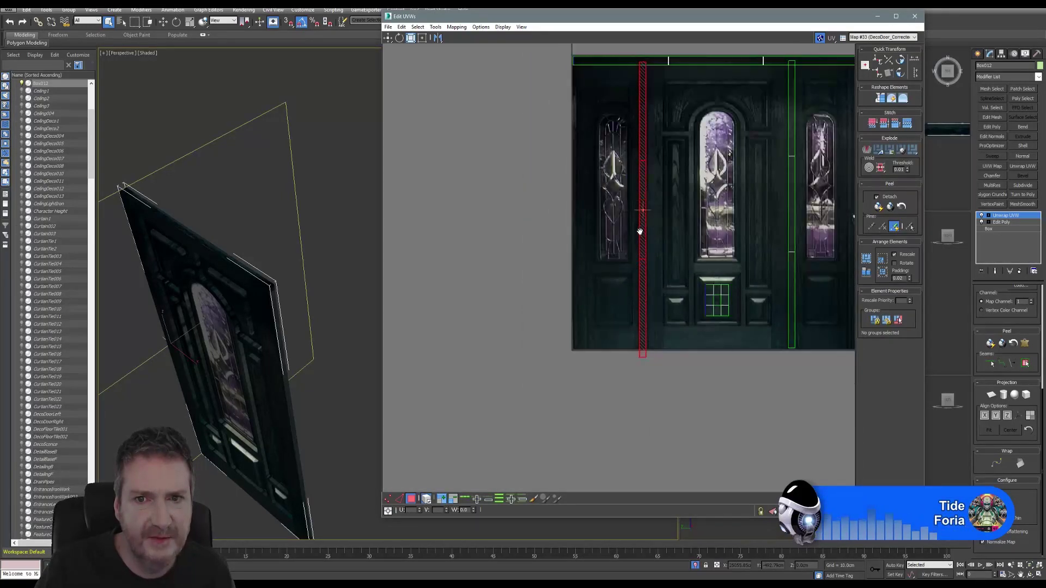
pyautogui.moveTo(639, 232); pyautogui.dragTo(637, 232, button='middle')
pyautogui.moveTo(637, 184); pyautogui.dragTo(636, 187)
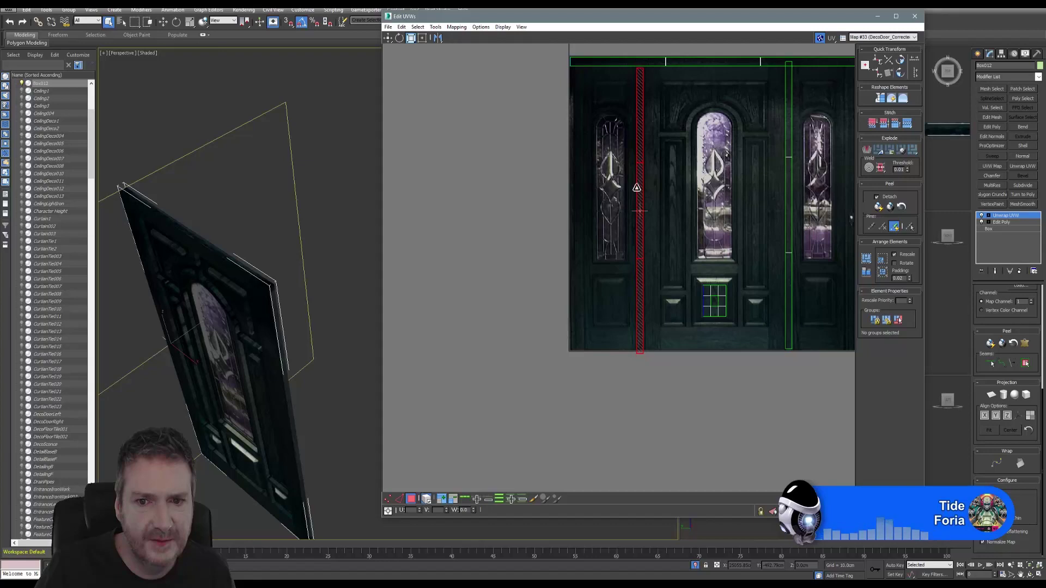
pyautogui.click(388, 38)
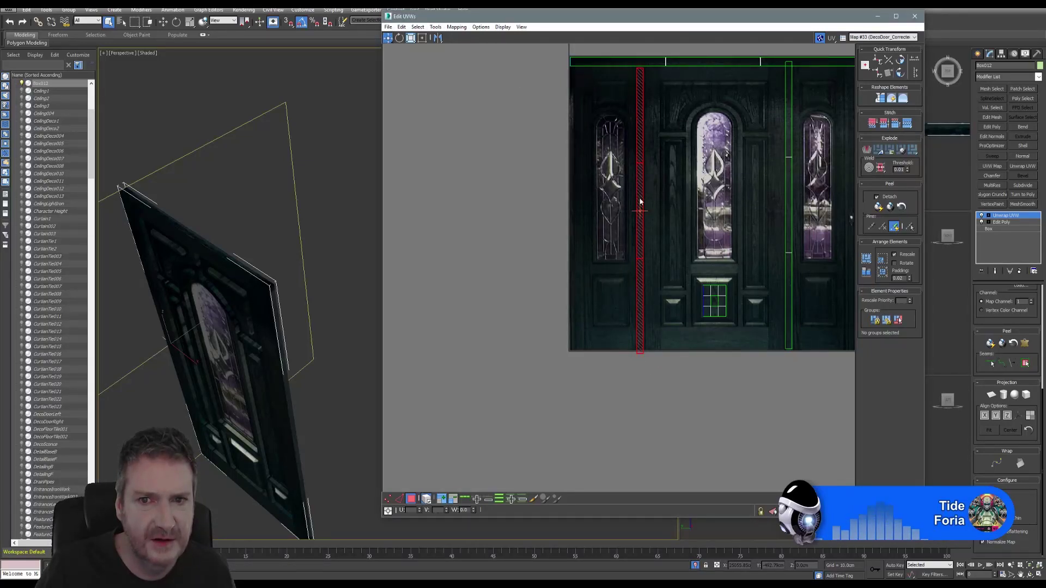
pyautogui.moveTo(639, 195); pyautogui.dragTo(640, 193)
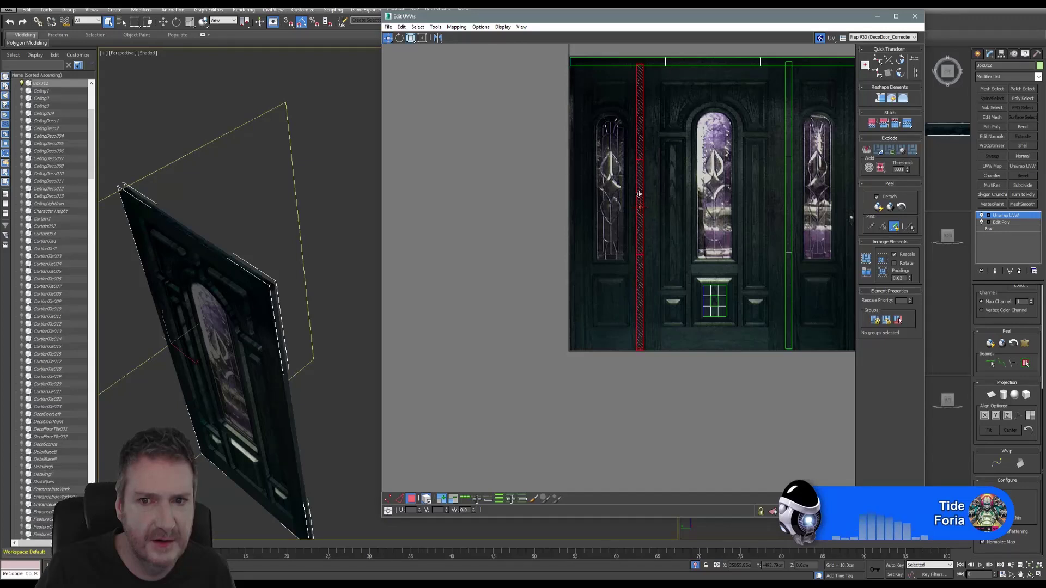
pyautogui.click(597, 367)
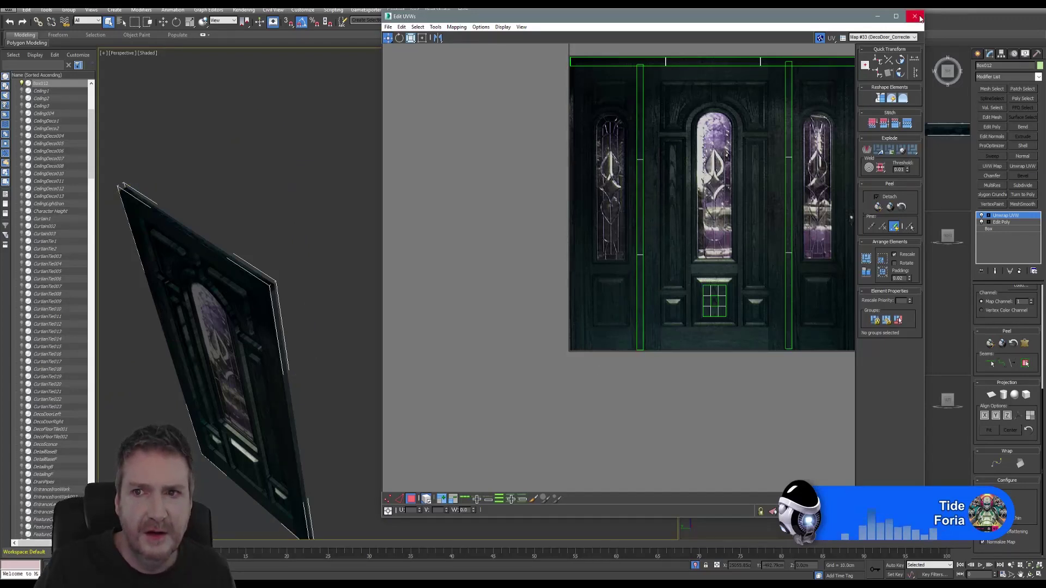
# Close the UV editor and examine the textured center door and its wooden edges from several angles
pyautogui.click(917, 17)
pyautogui.keyDown('alt'); pyautogui.moveTo(332, 292); pyautogui.dragTo(397, 263, button='middle'); pyautogui.keyUp('alt')
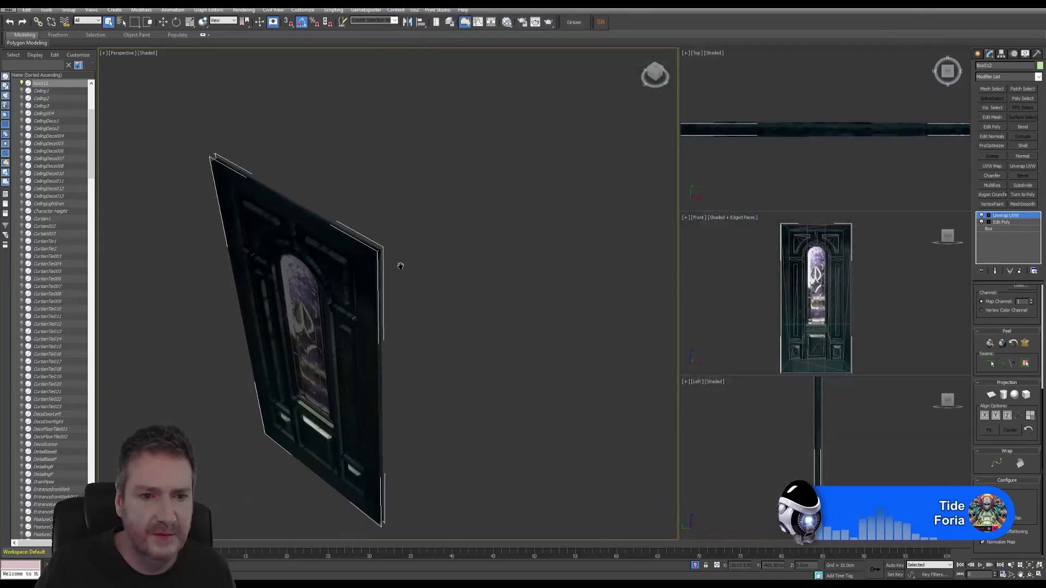
pyautogui.keyDown('alt'); pyautogui.moveTo(423, 338); pyautogui.dragTo(352, 341, button='middle'); pyautogui.keyUp('alt')
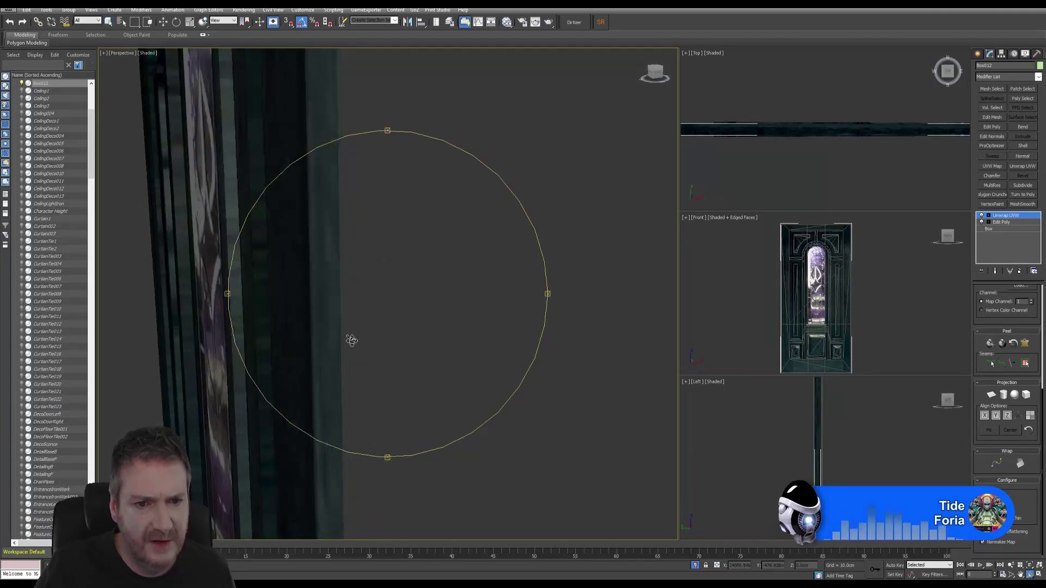
pyautogui.keyDown('alt'); pyautogui.moveTo(310, 304); pyautogui.dragTo(342, 229, button='middle'); pyautogui.keyUp('alt')
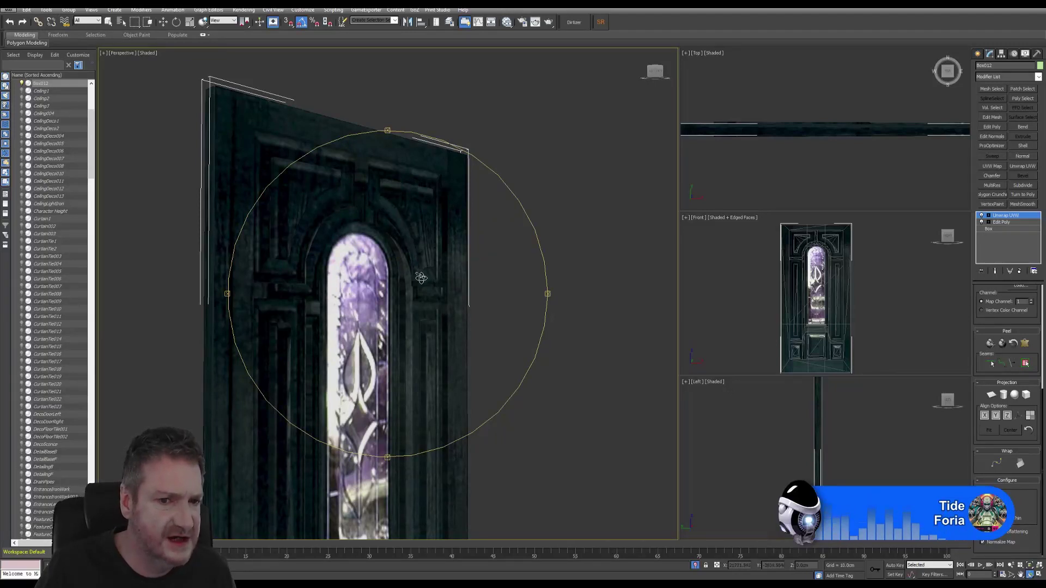
pyautogui.keyDown('alt'); pyautogui.moveTo(413, 371); pyautogui.dragTo(324, 342, button='middle'); pyautogui.keyUp('alt')
pyautogui.scroll(-2, 423, 351)
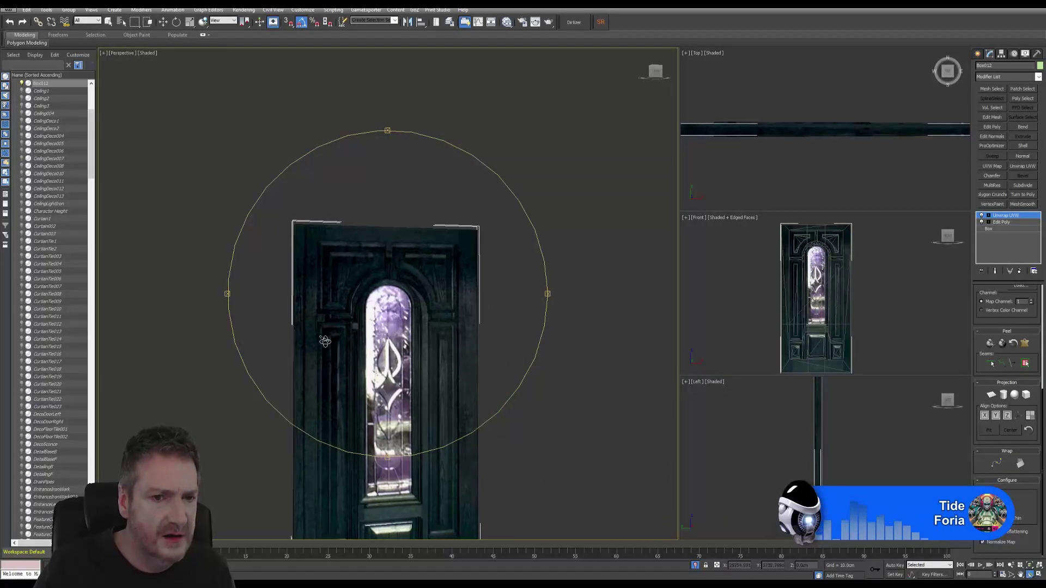
pyautogui.scroll(-2, 410, 294)
pyautogui.keyDown('alt'); pyautogui.moveTo(410, 295); pyautogui.dragTo(397, 311, button='middle'); pyautogui.keyUp('alt')
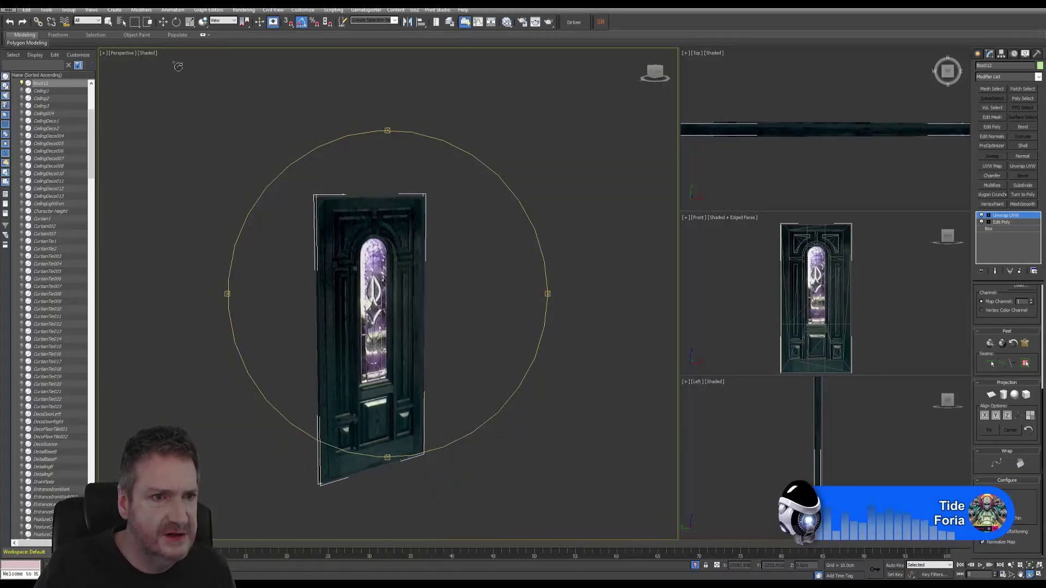
pyautogui.click(109, 22)
pyautogui.moveTo(415, 171); pyautogui.dragTo(451, 168, button='middle')
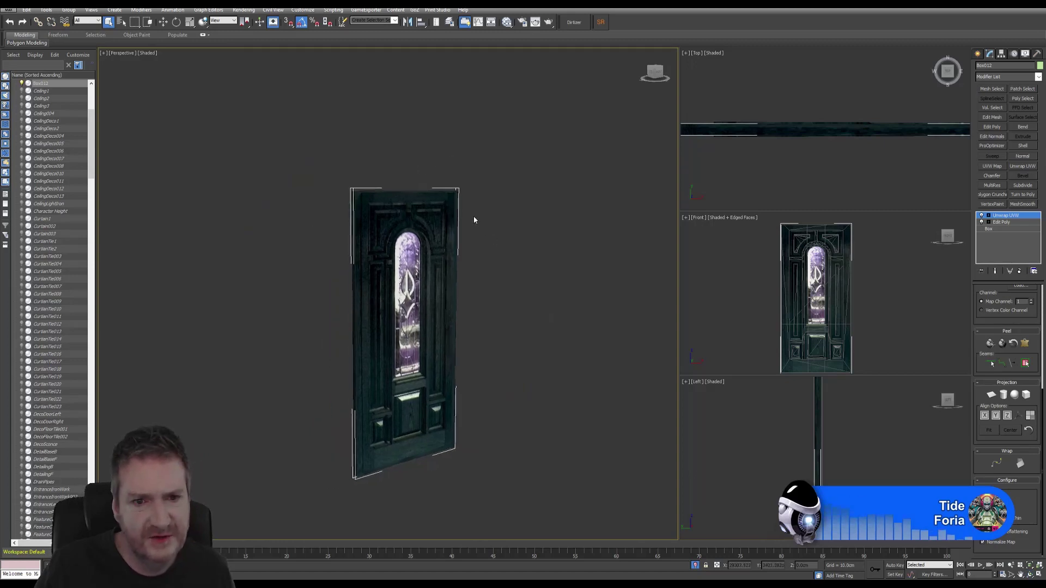
# Exit polygon selection in the frame's Unwrap UVW modifier and clear the object selection
pyautogui.scroll(2, 474, 219)
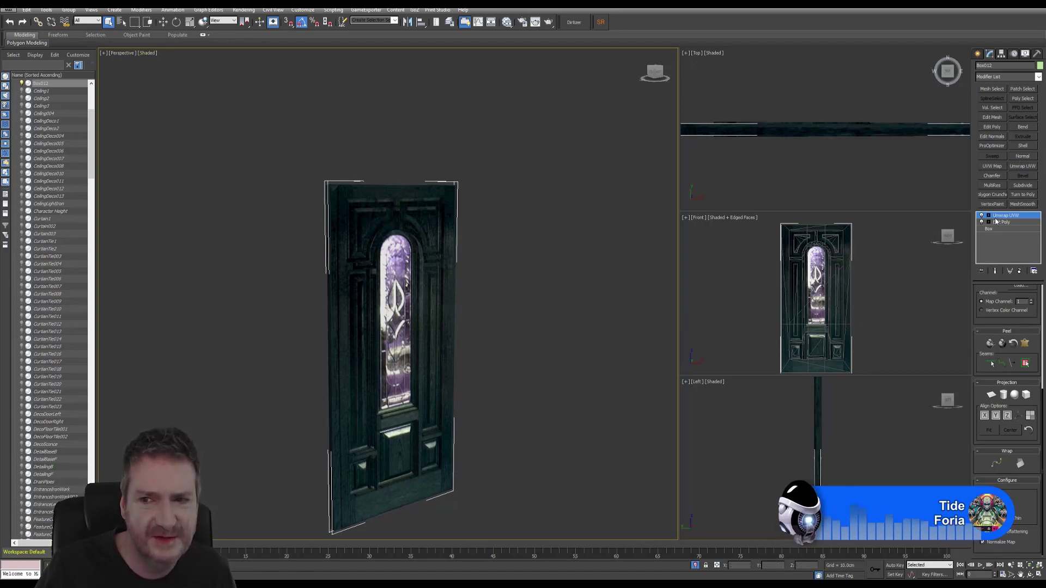
pyautogui.scroll(5, 1011, 330)
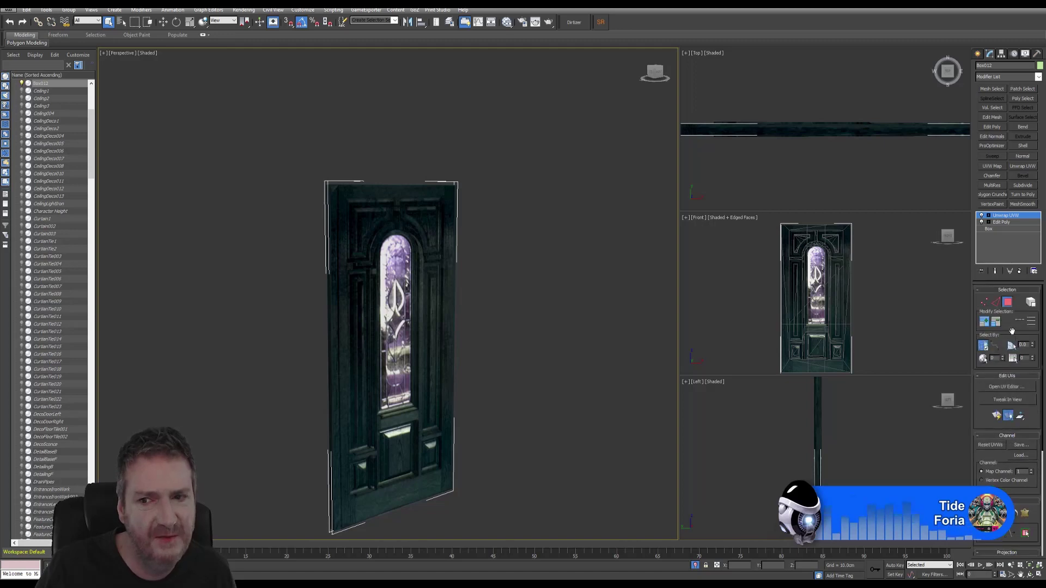
pyautogui.click(1007, 302)
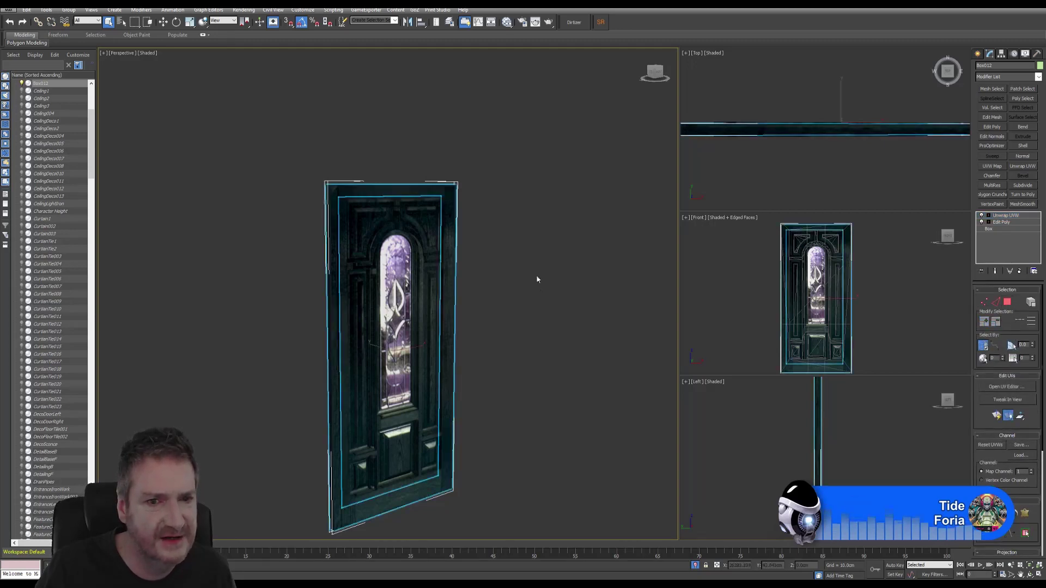
pyautogui.click(509, 230)
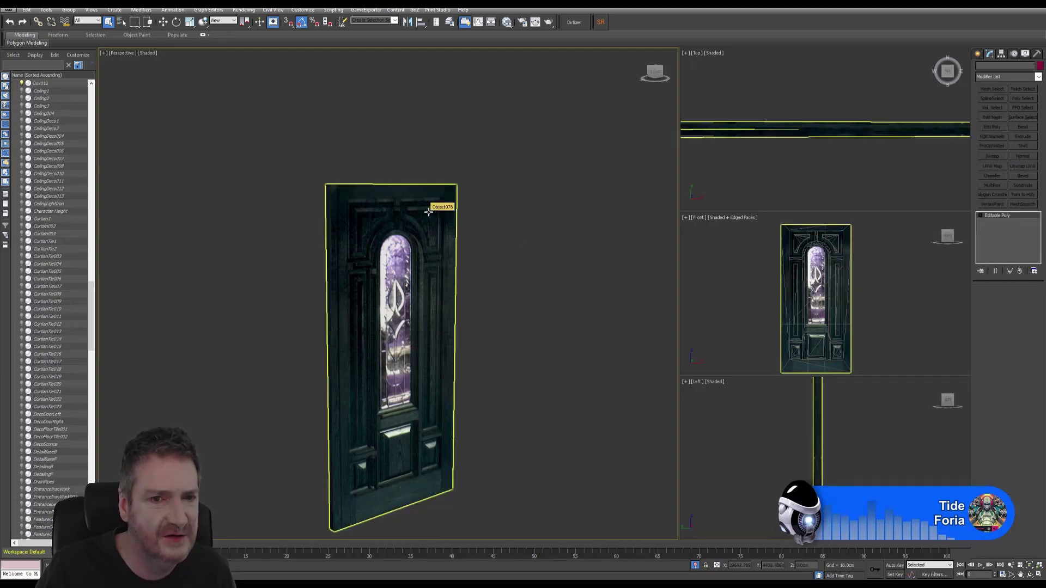
# Attach the unwrapped box frame to the Editable Poly center door, matching material IDs to material
pyautogui.click(429, 212)
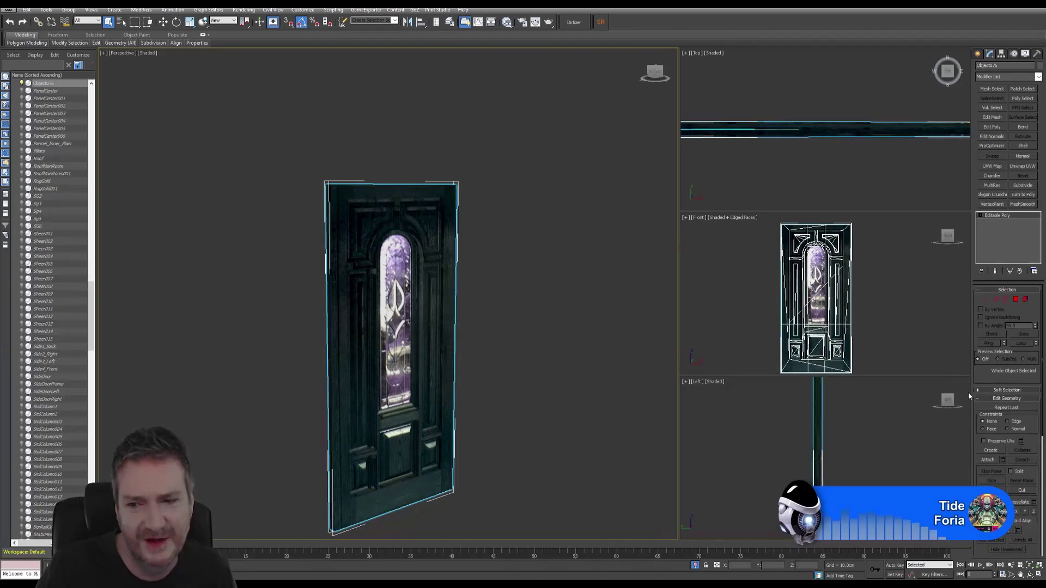
pyautogui.click(987, 460)
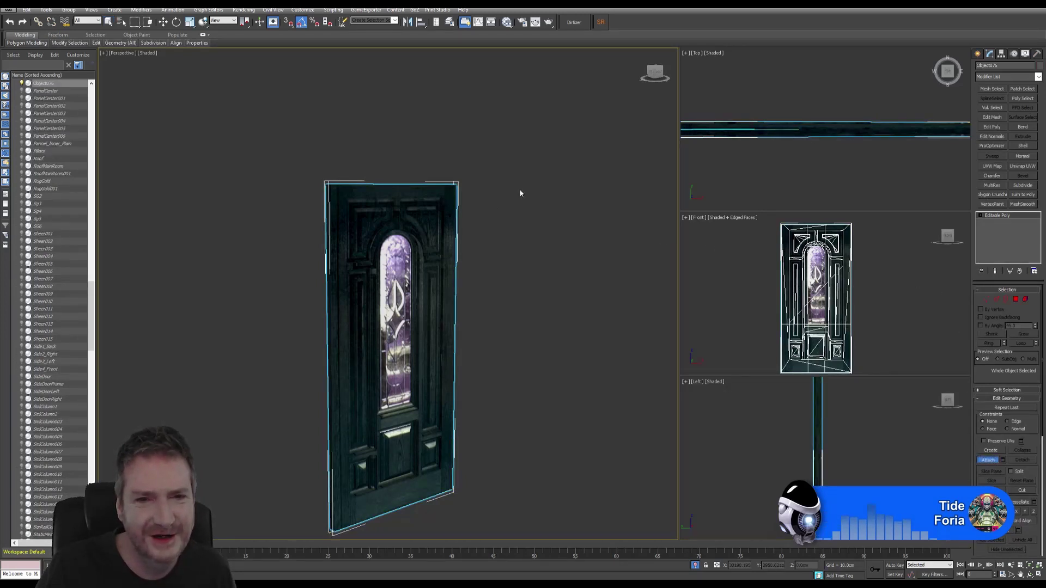
pyautogui.click(445, 196)
pyautogui.click(566, 279)
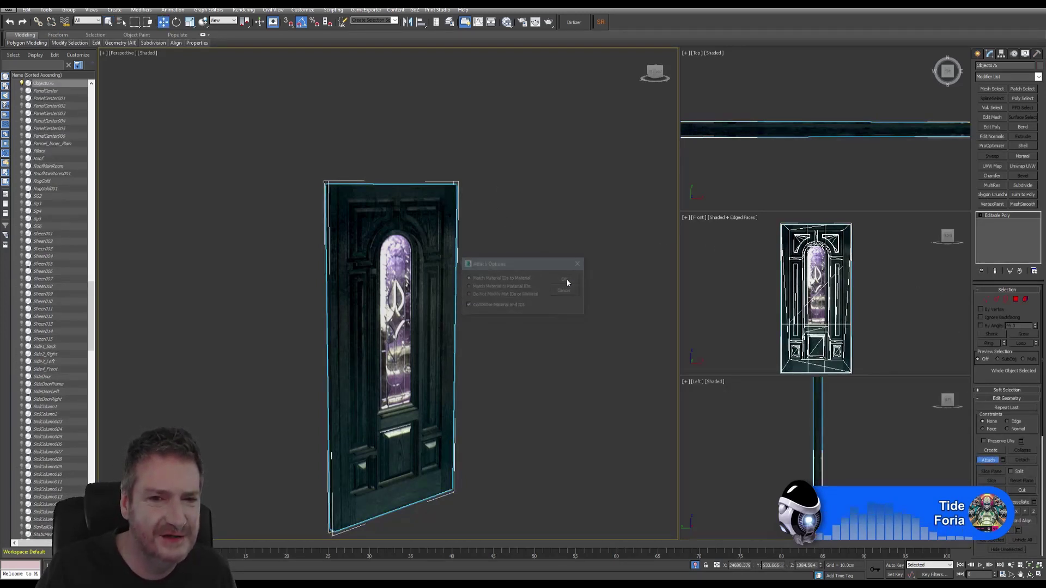
pyautogui.press('w')
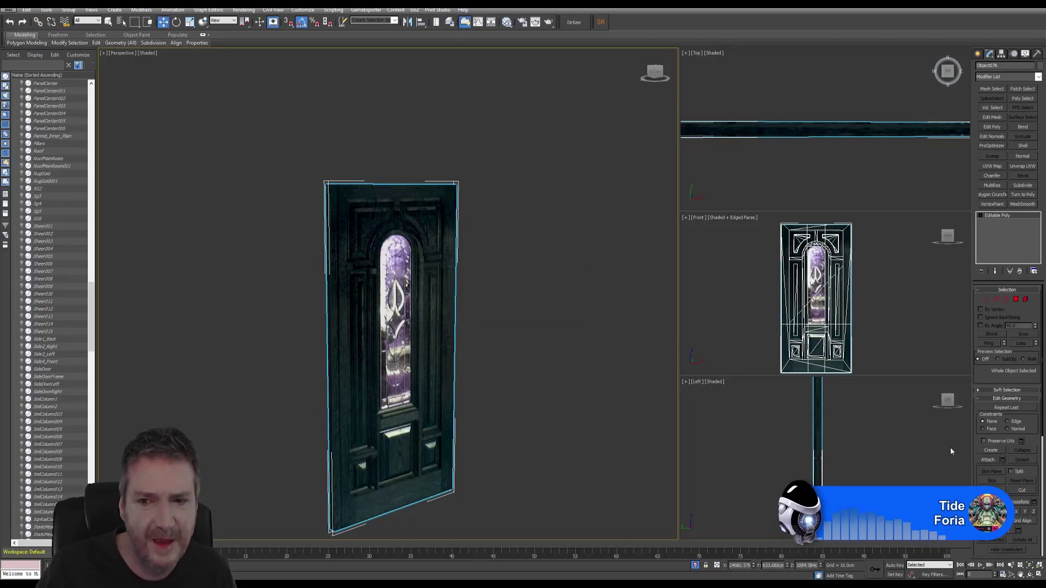
# Clear the selection and turn off edged faces in the Front viewport
pyautogui.click(743, 246)
pyautogui.click(741, 217)
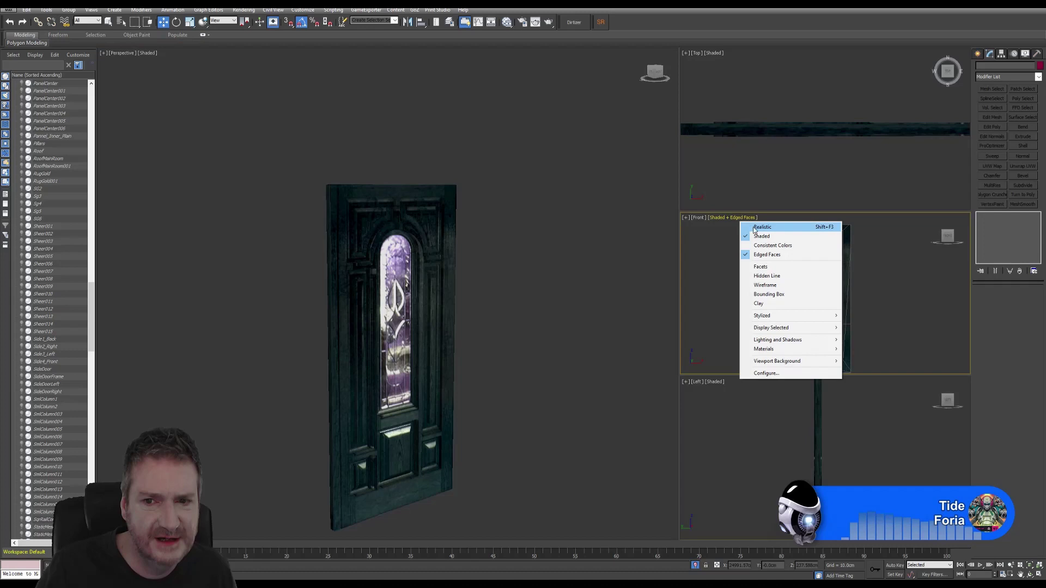
pyautogui.click(761, 255)
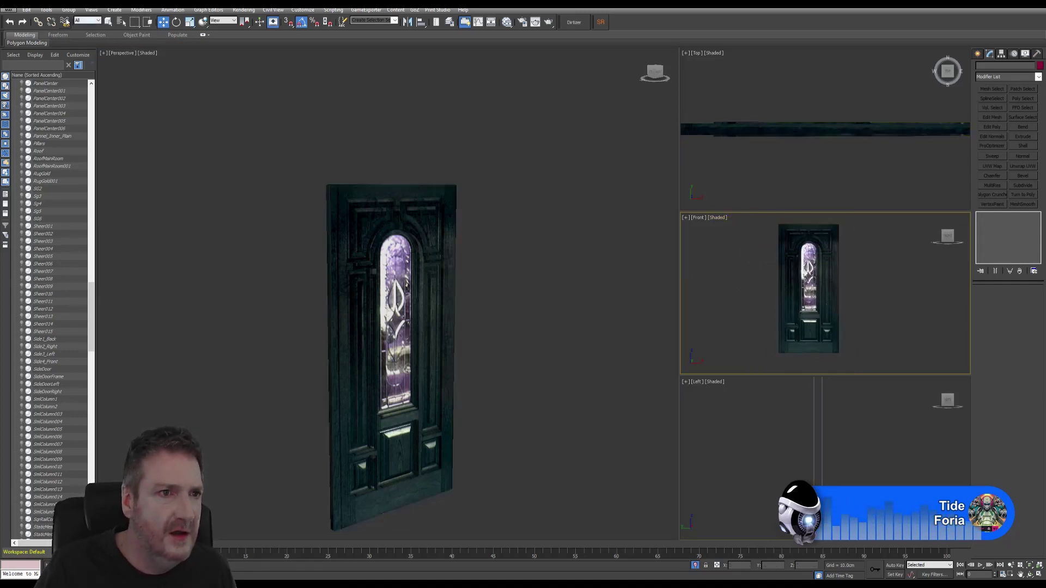
# End the current isolation, isolate the complete entrance door with its surround and handles, and clear the selection
pyautogui.click(47, 10)
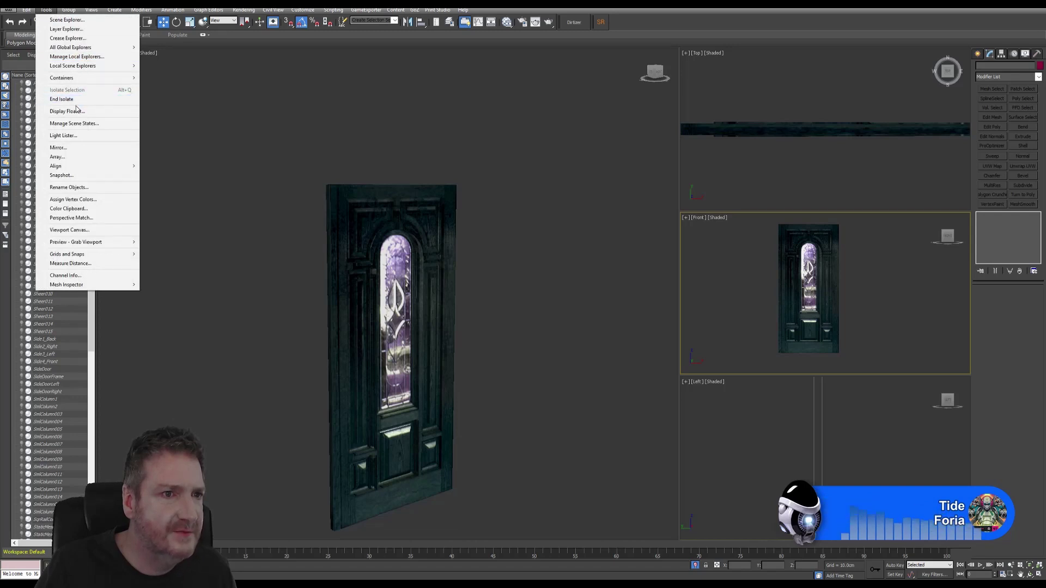
pyautogui.click(70, 99)
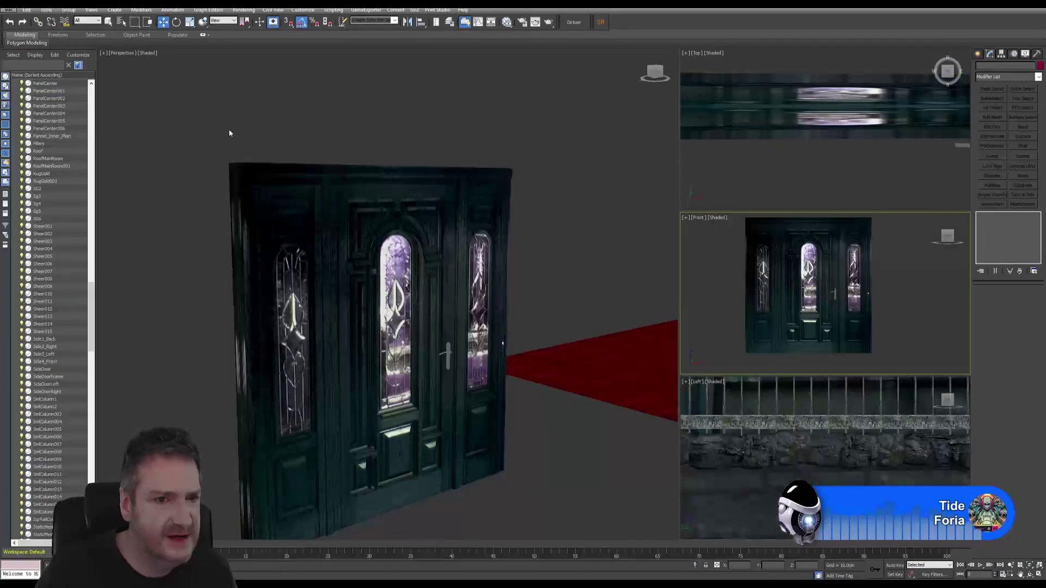
pyautogui.moveTo(204, 94); pyautogui.dragTo(453, 517)
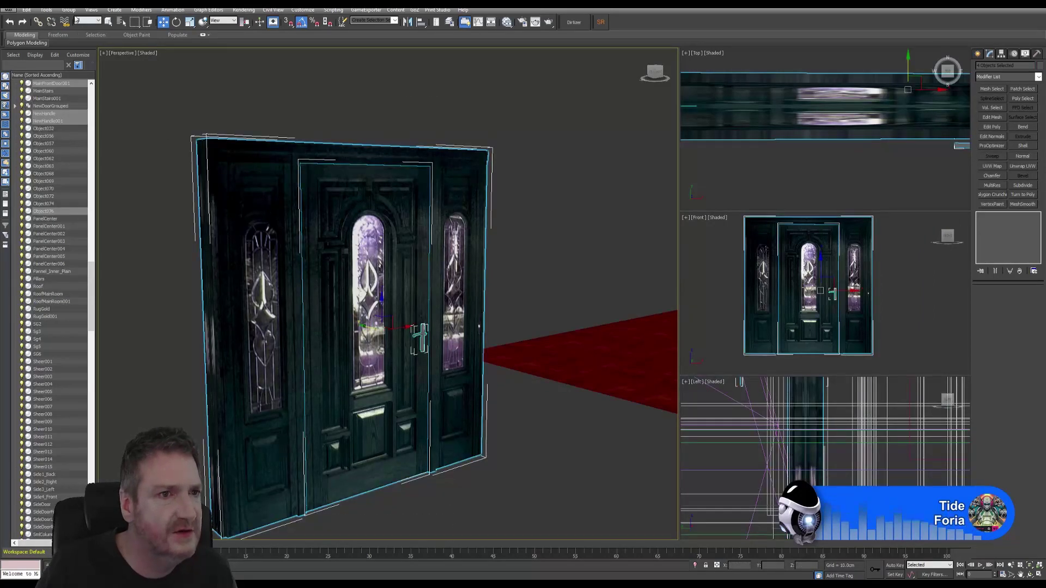
pyautogui.click(47, 9)
pyautogui.click(70, 91)
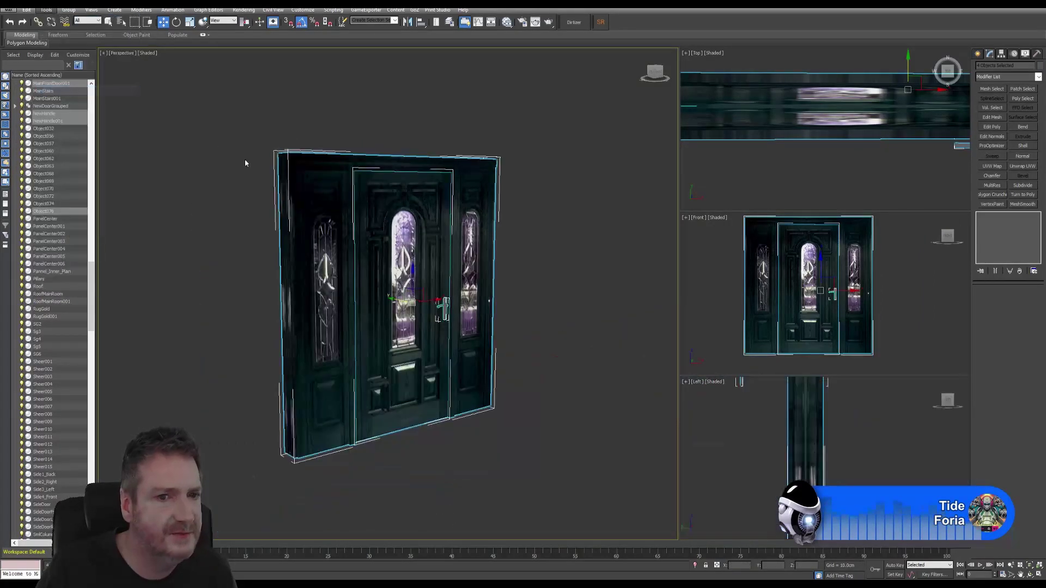
pyautogui.click(525, 264)
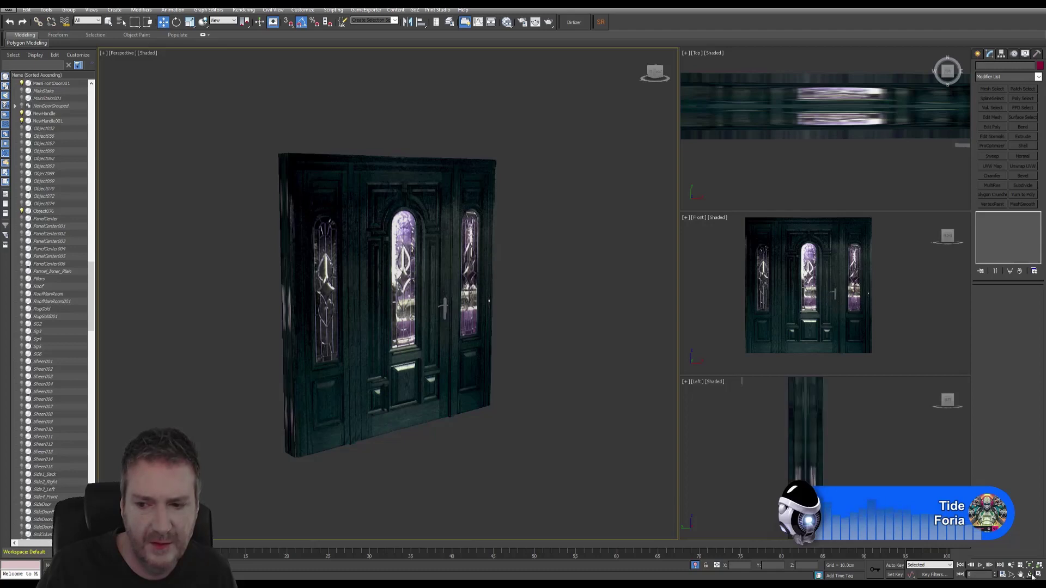
# Examine the isolated entrance door's sides, top and back for stretched texture on its outer edges
pyautogui.moveTo(422, 321)
pyautogui.mouseDown()
pyautogui.moveTo(442, 274)
pyautogui.moveTo(428, 306)
pyautogui.mouseUp()
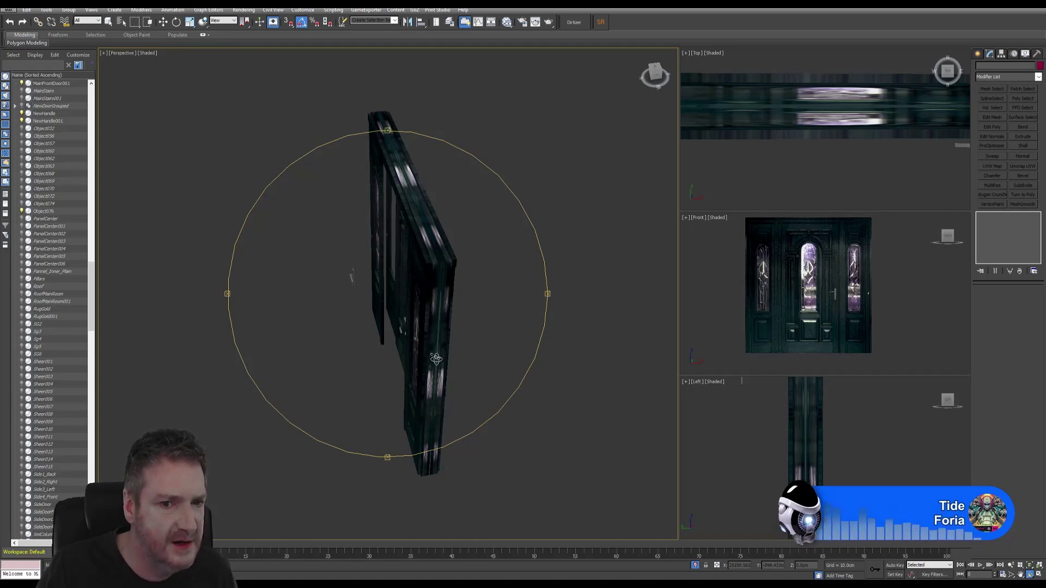
pyautogui.moveTo(435, 359); pyautogui.dragTo(532, 319)
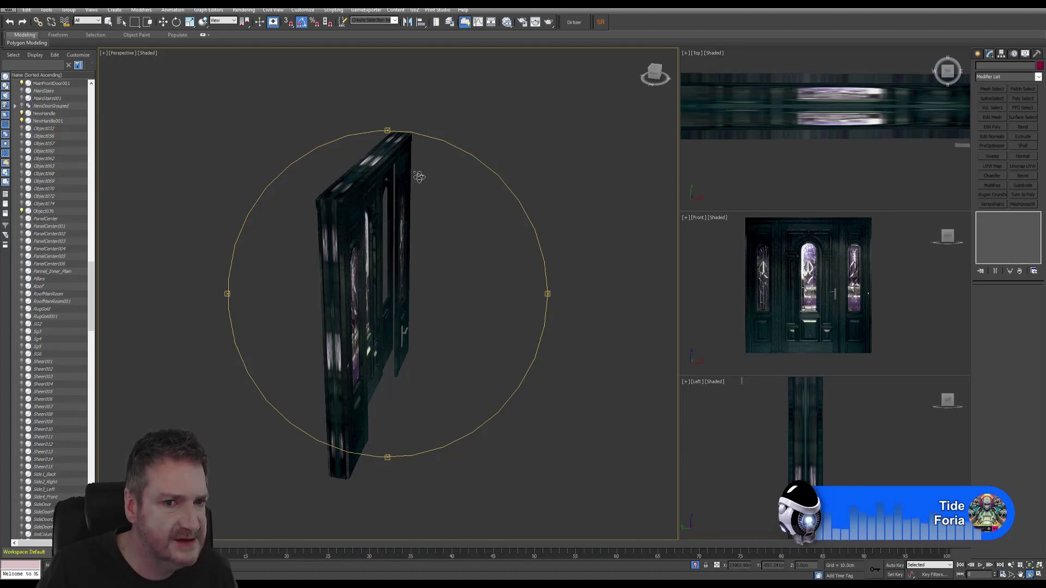
pyautogui.moveTo(419, 176); pyautogui.dragTo(299, 217)
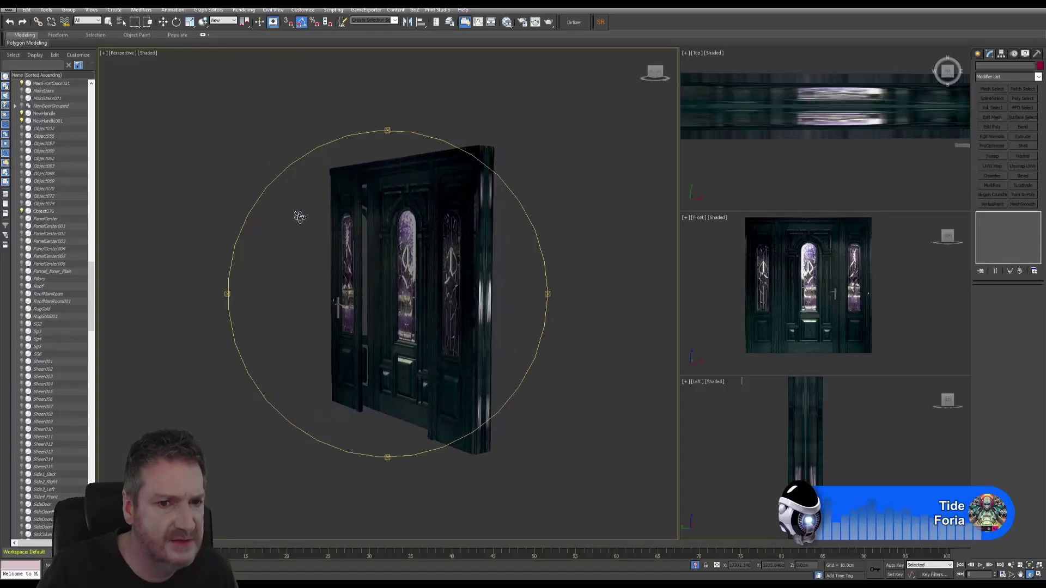
pyautogui.moveTo(404, 269); pyautogui.dragTo(345, 359)
pyautogui.moveTo(421, 317); pyautogui.dragTo(372, 261)
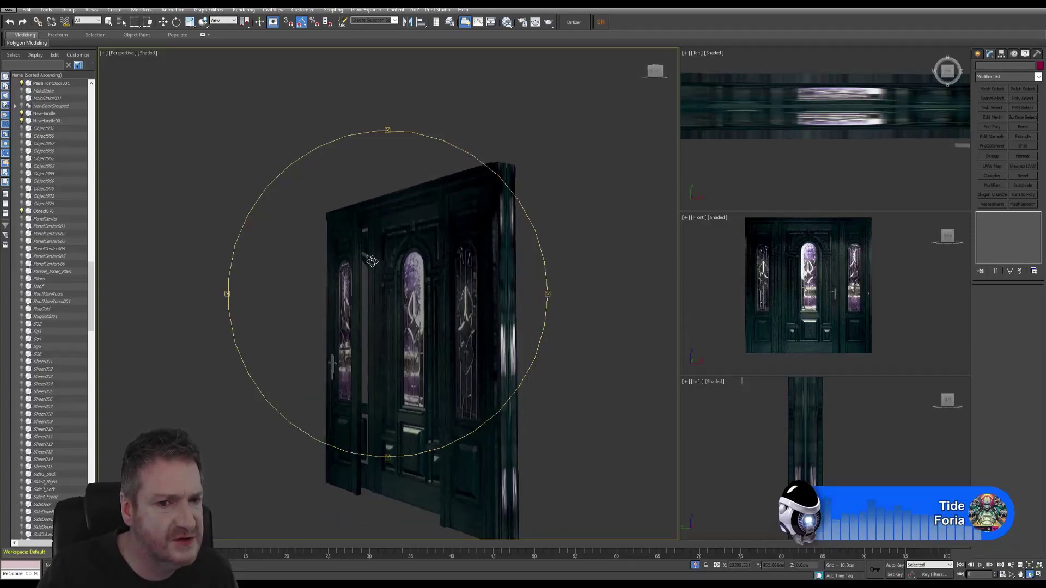
pyautogui.moveTo(371, 351); pyautogui.dragTo(475, 320)
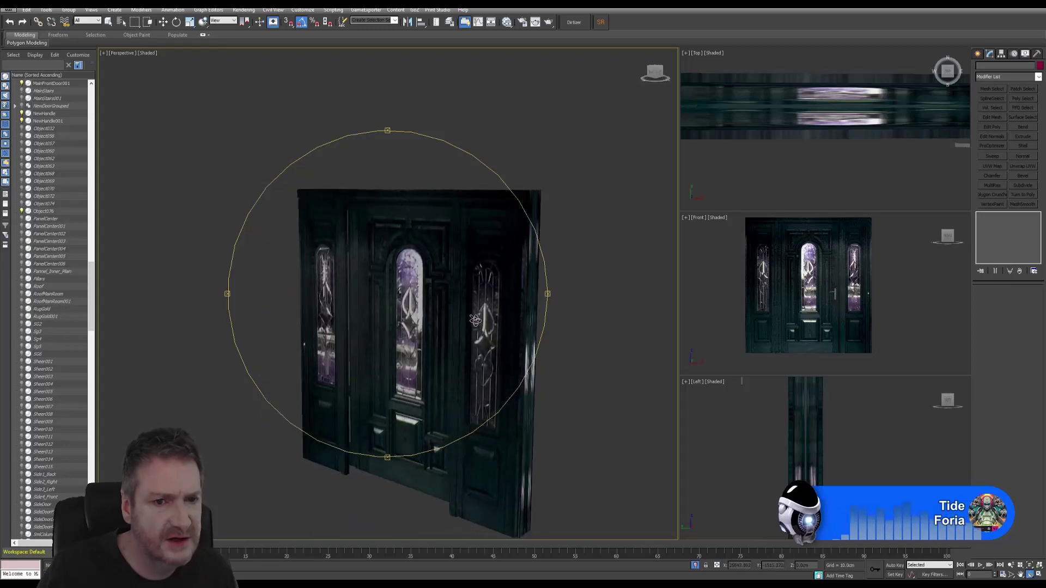
pyautogui.click(109, 23)
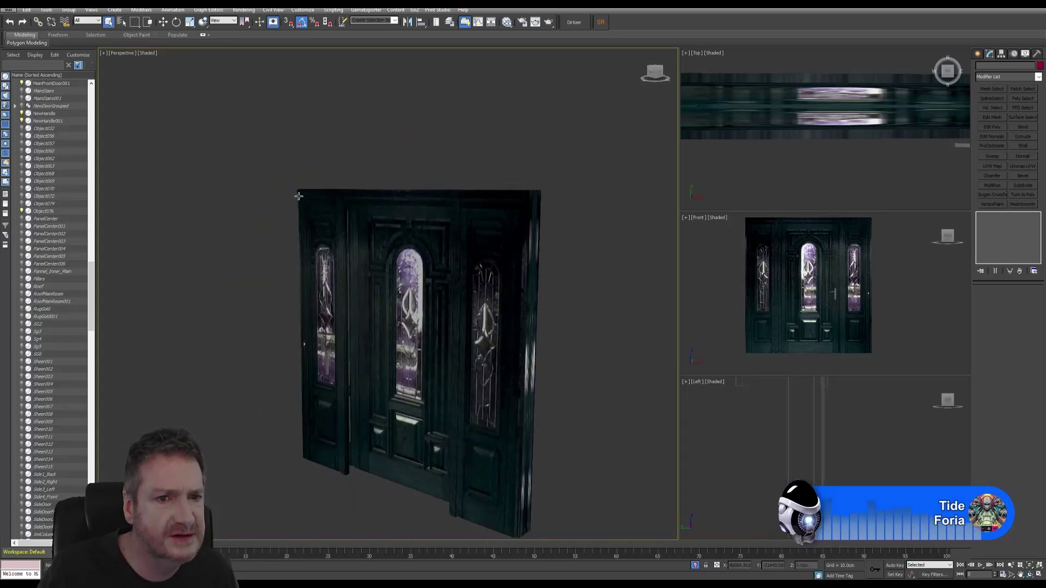
# Select the header, both sidelight frames, and their glass and panel elements on the facing half of the Editable Poly door surround
pyautogui.click(313, 197)
pyautogui.click(769, 272)
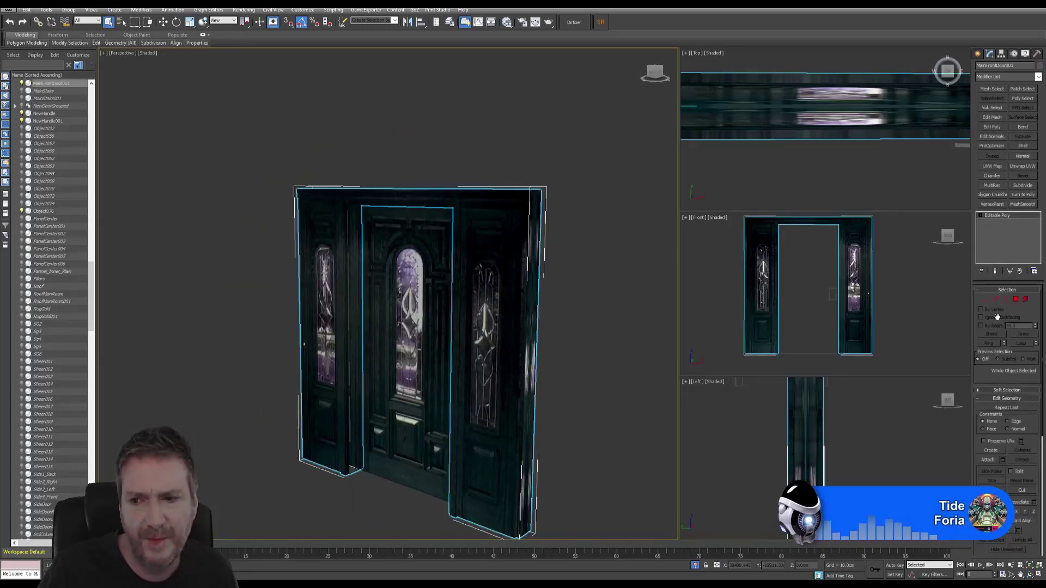
pyautogui.press('5')
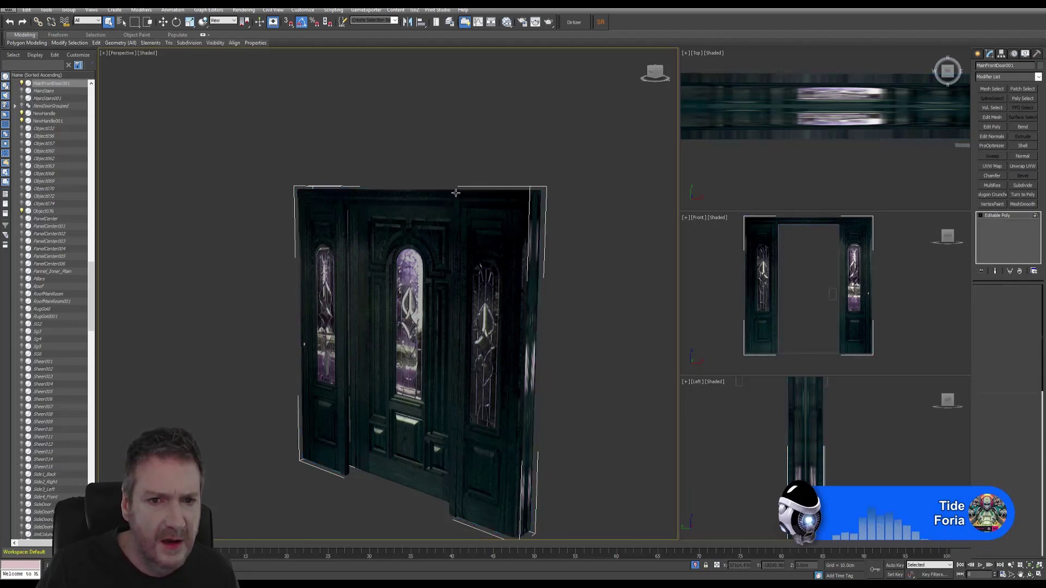
pyautogui.keyDown('ctrl'); pyautogui.click(443, 205); pyautogui.keyUp('ctrl')
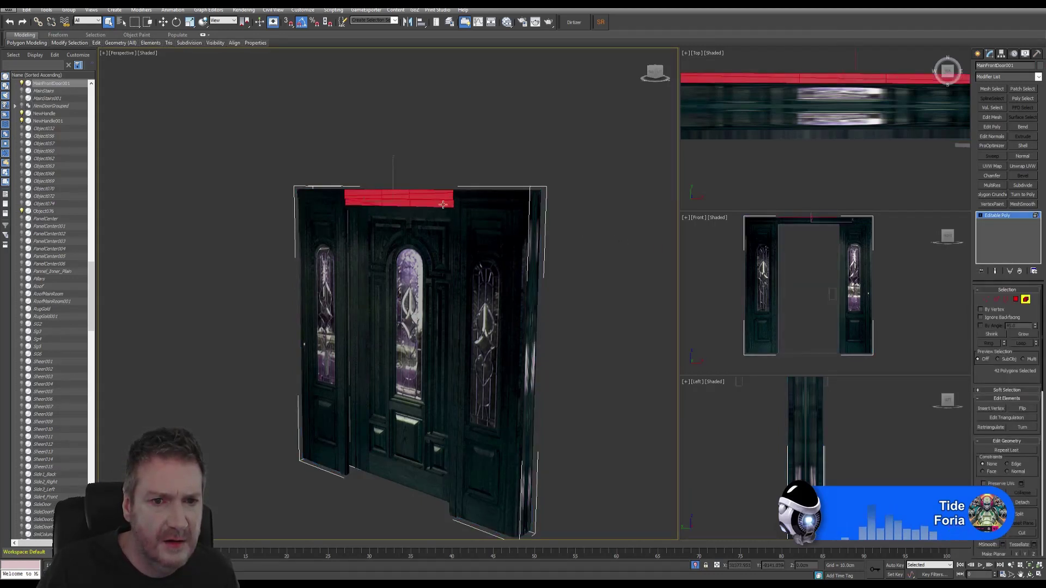
pyautogui.keyDown('ctrl'); pyautogui.click(332, 201); pyautogui.keyUp('ctrl')
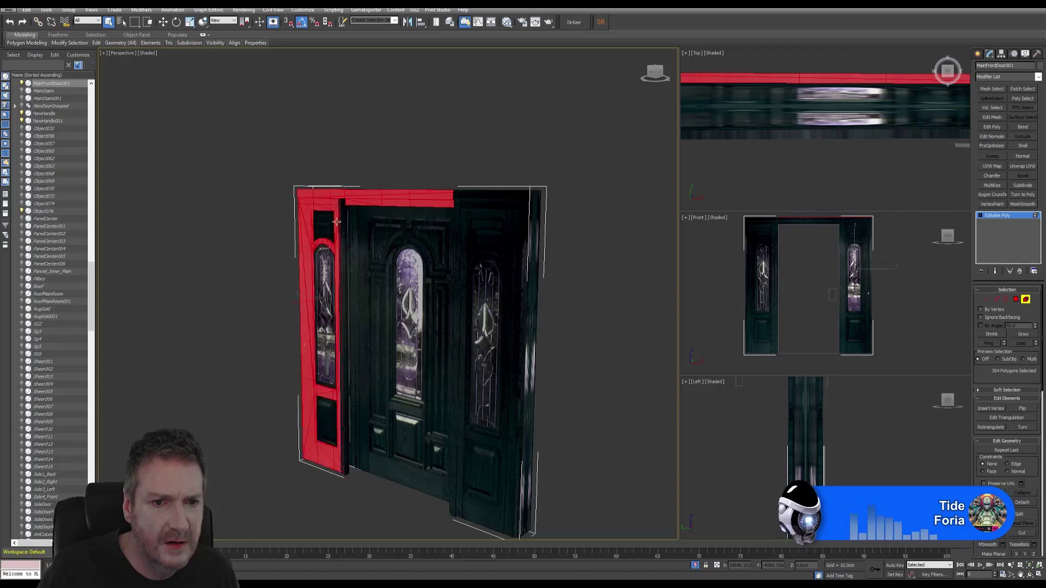
pyautogui.keyDown('ctrl'); pyautogui.click(325, 224); pyautogui.keyUp('ctrl')
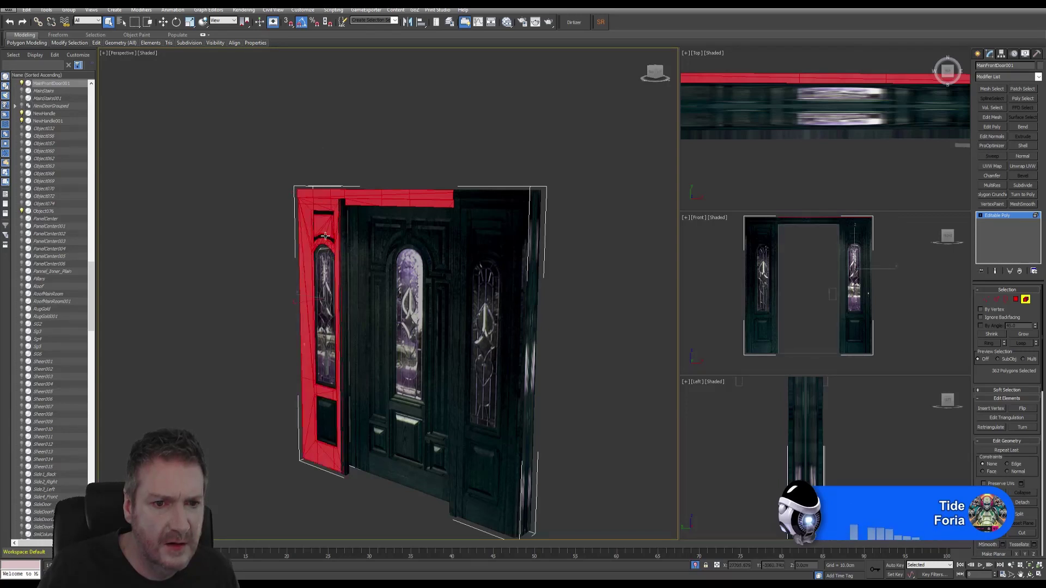
pyautogui.keyDown('ctrl'); pyautogui.click(325, 235); pyautogui.keyUp('ctrl')
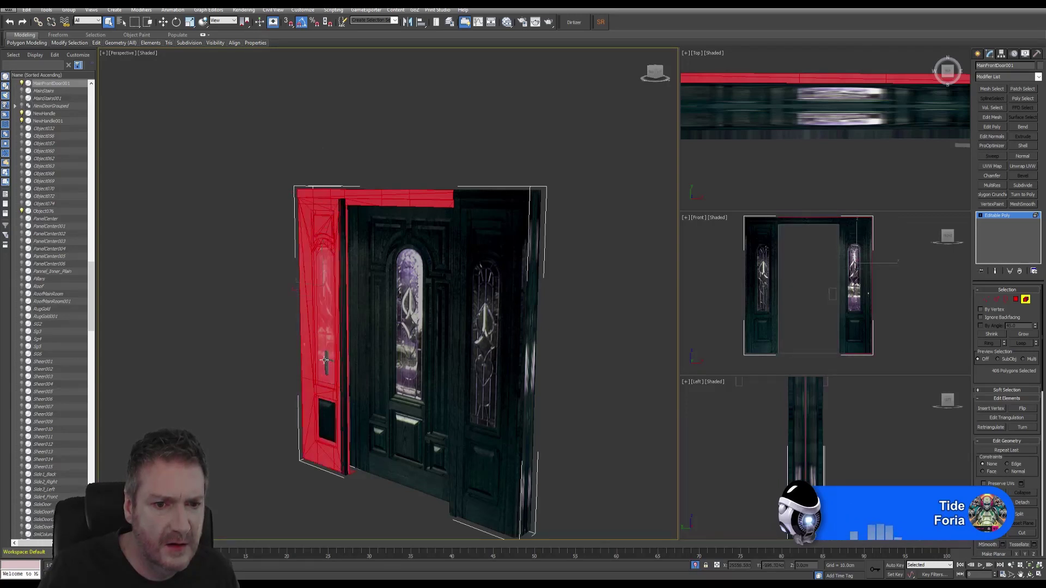
pyautogui.keyDown('ctrl'); pyautogui.click(327, 414); pyautogui.keyUp('ctrl')
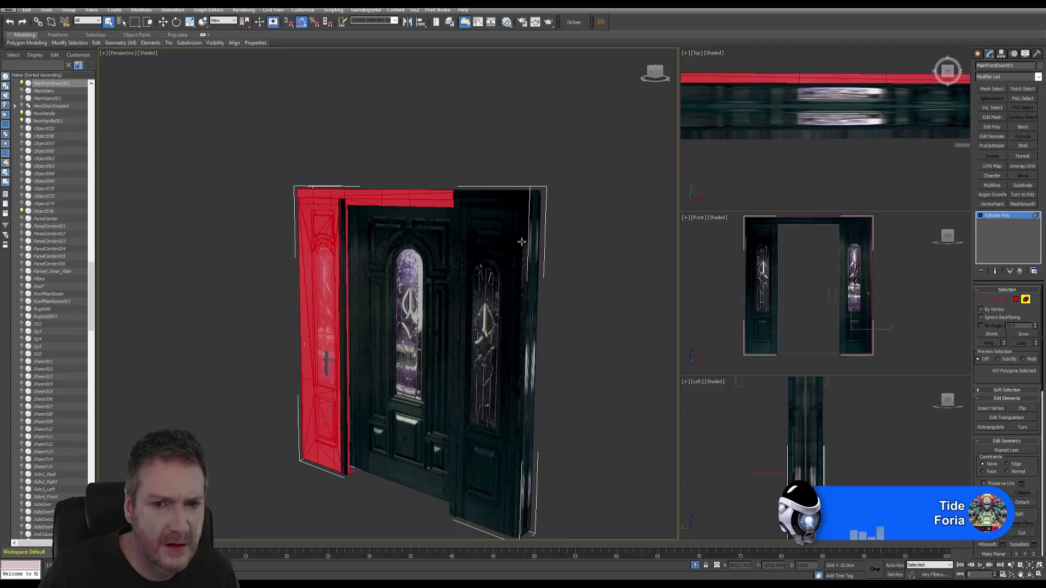
pyautogui.keyDown('ctrl'); pyautogui.click(506, 205); pyautogui.keyUp('ctrl')
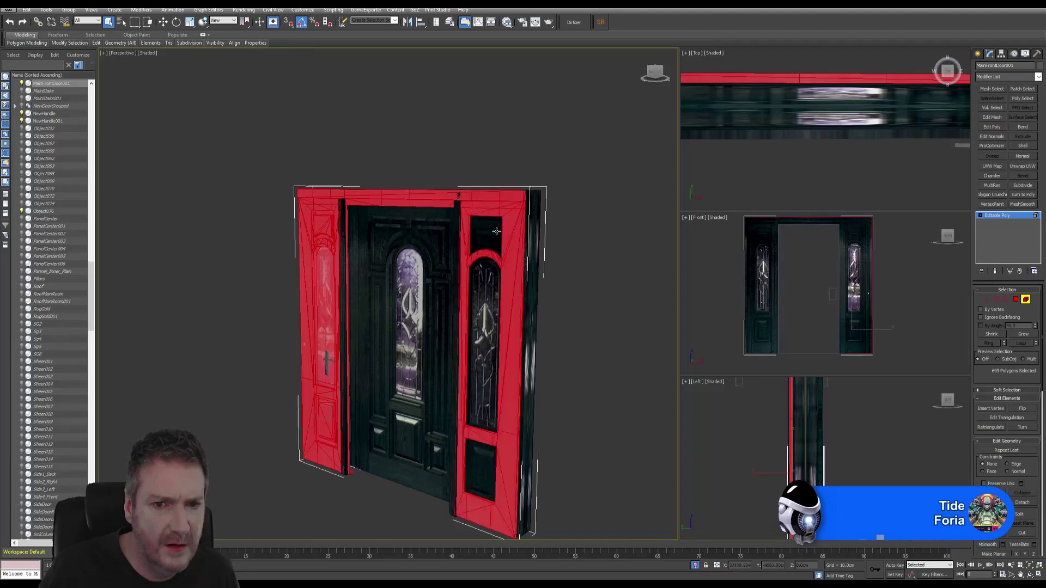
pyautogui.keyDown('ctrl'); pyautogui.click(489, 220); pyautogui.keyUp('ctrl')
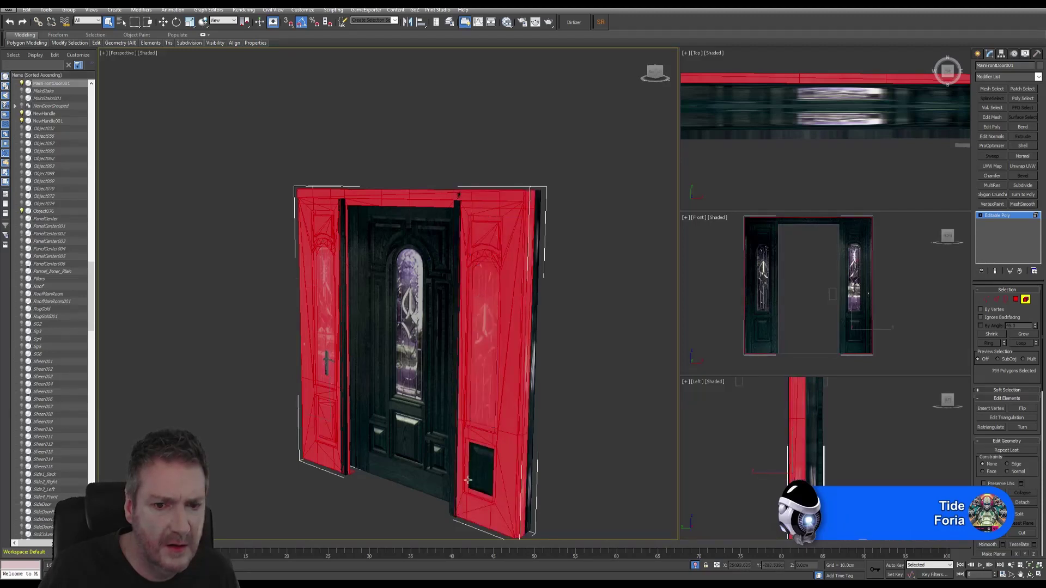
# Add the remaining inner jamb and header elements of the same half of the surround to the element selection
pyautogui.click(1029, 575)
pyautogui.moveTo(425, 338); pyautogui.dragTo(458, 251)
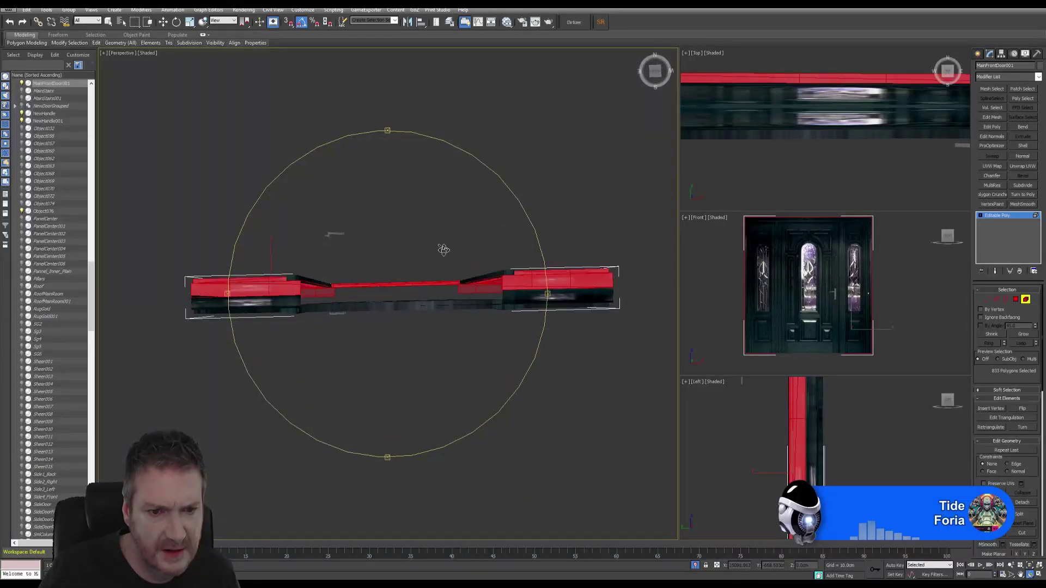
pyautogui.click(110, 23)
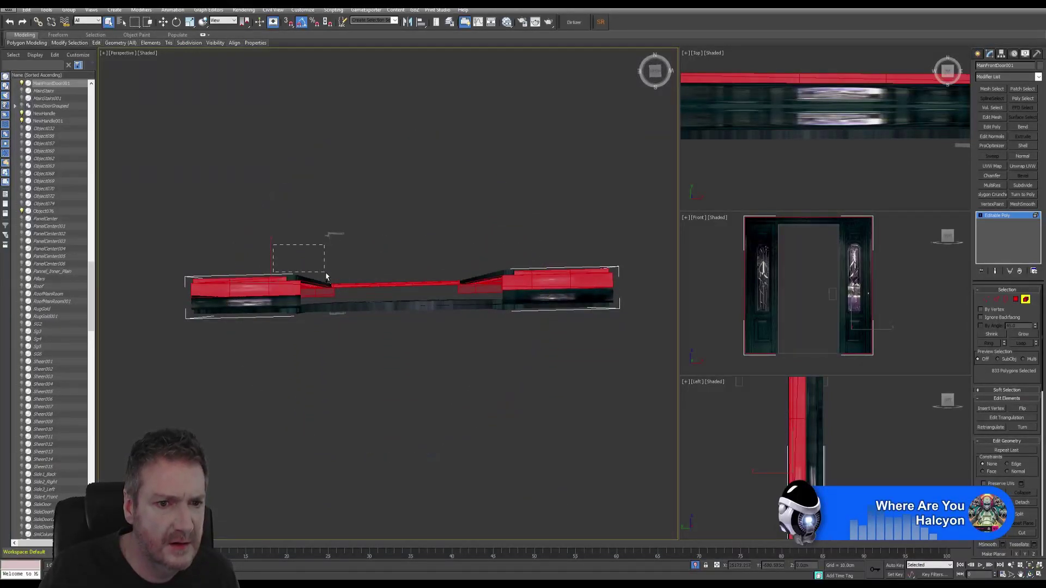
pyautogui.moveTo(326, 277); pyautogui.dragTo(328, 292)
pyautogui.keyDown('ctrl'); pyautogui.moveTo(451, 227); pyautogui.dragTo(512, 283); pyautogui.keyUp('ctrl')
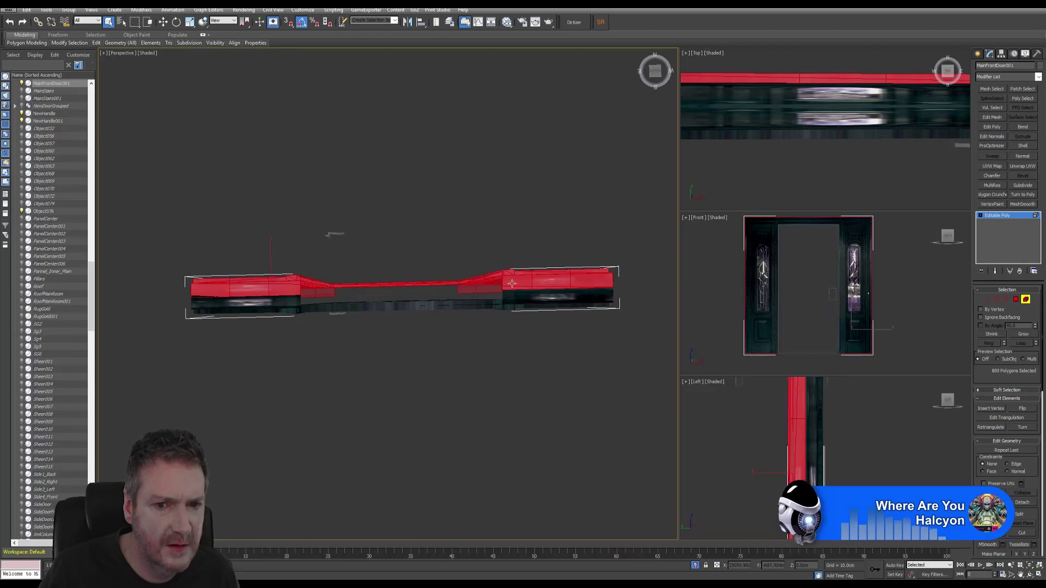
pyautogui.click(1031, 575)
pyautogui.moveTo(420, 284); pyautogui.dragTo(477, 331)
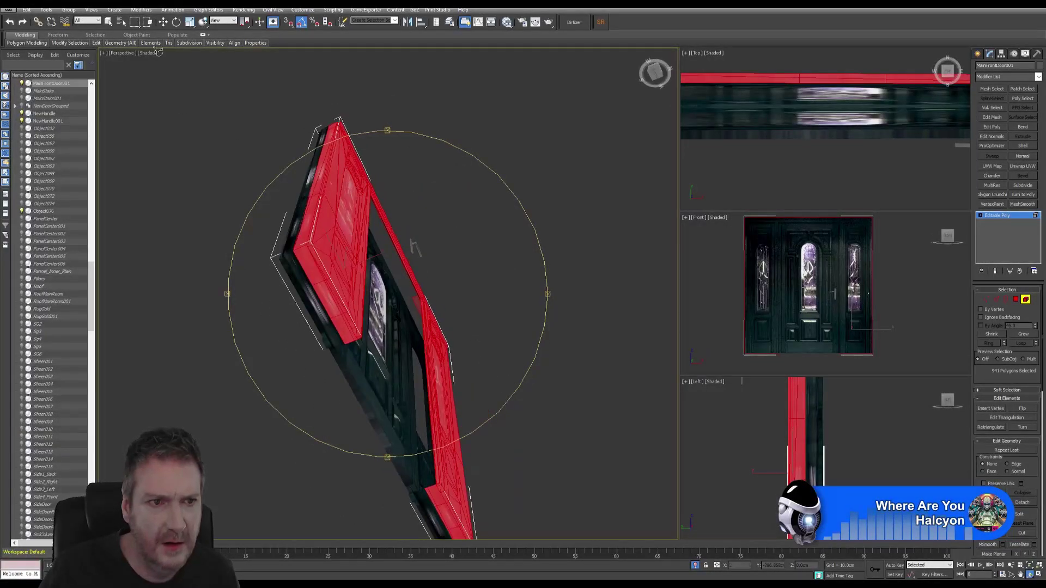
pyautogui.click(110, 22)
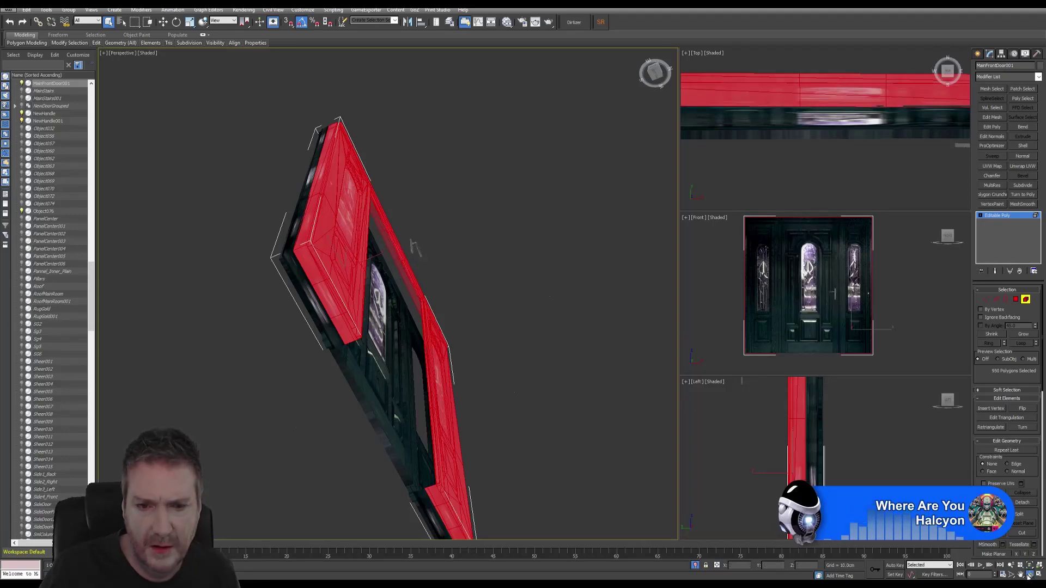
# Move the selected half of the surround along Y into the opposite half to make it thinner, and leave element editing
pyautogui.click(1028, 576)
pyautogui.moveTo(428, 334); pyautogui.dragTo(362, 305)
pyautogui.scroll(5, 360, 284)
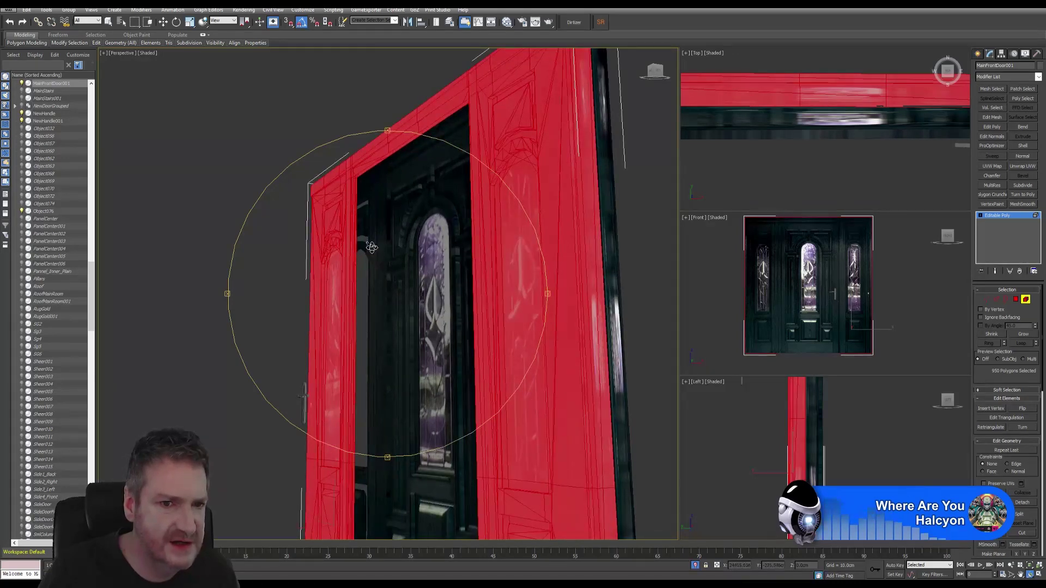
pyautogui.click(163, 22)
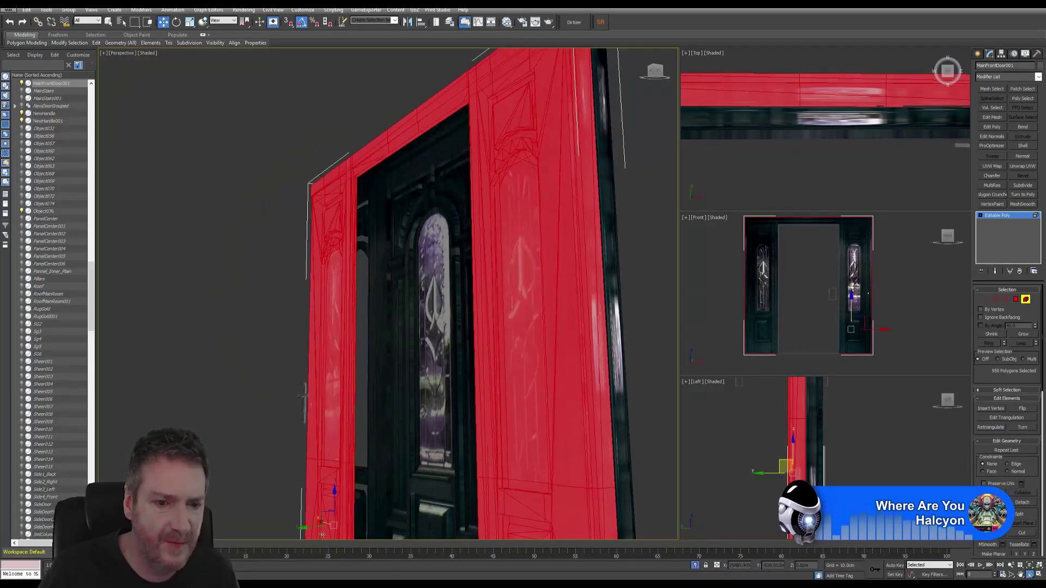
pyautogui.moveTo(309, 527); pyautogui.dragTo(325, 519)
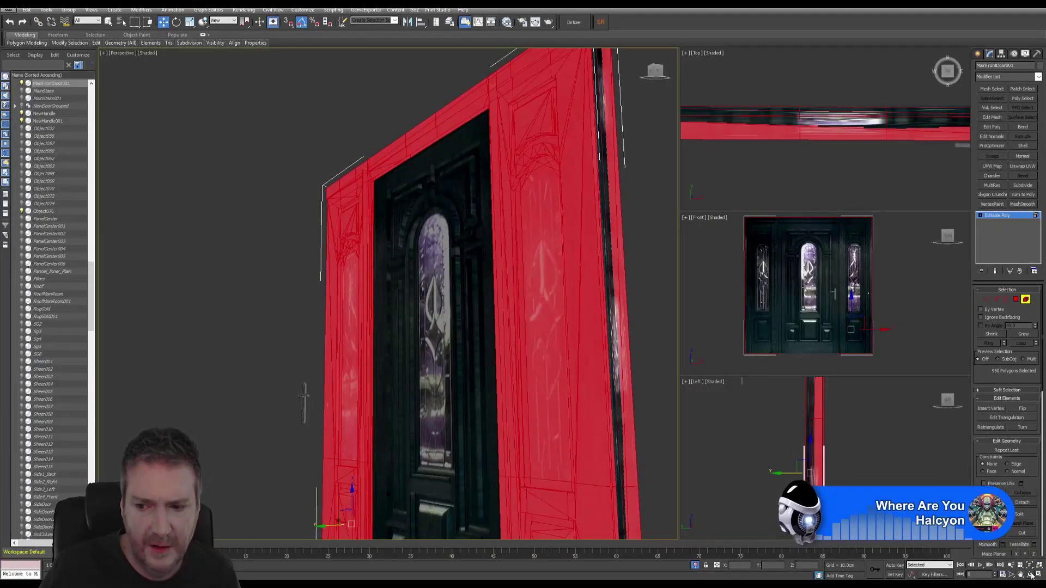
pyautogui.moveTo(453, 392); pyautogui.dragTo(456, 352)
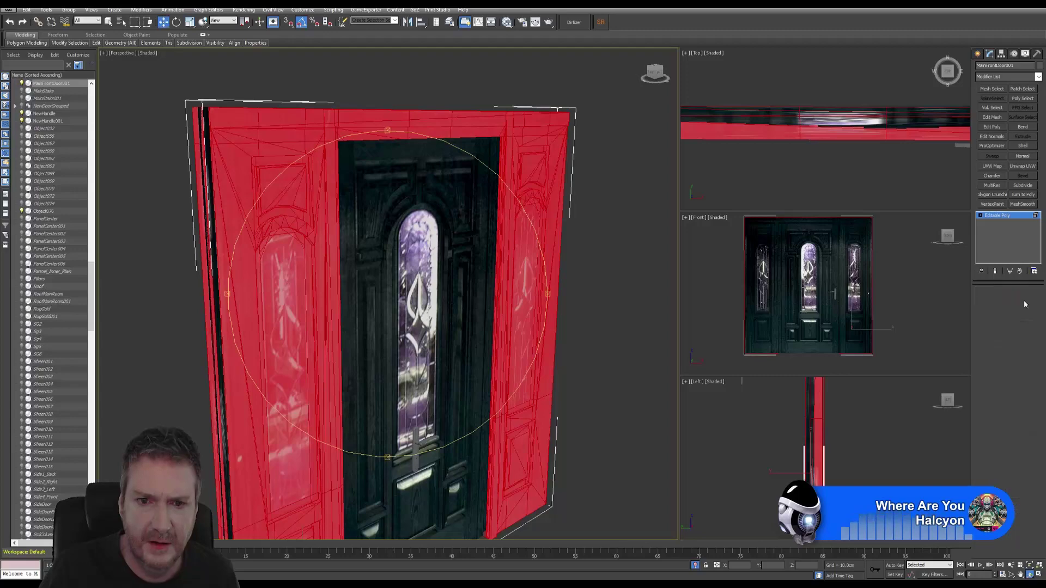
pyautogui.rightClick(465, 323)
pyautogui.moveTo(465, 323); pyautogui.dragTo(466, 296, button='middle')
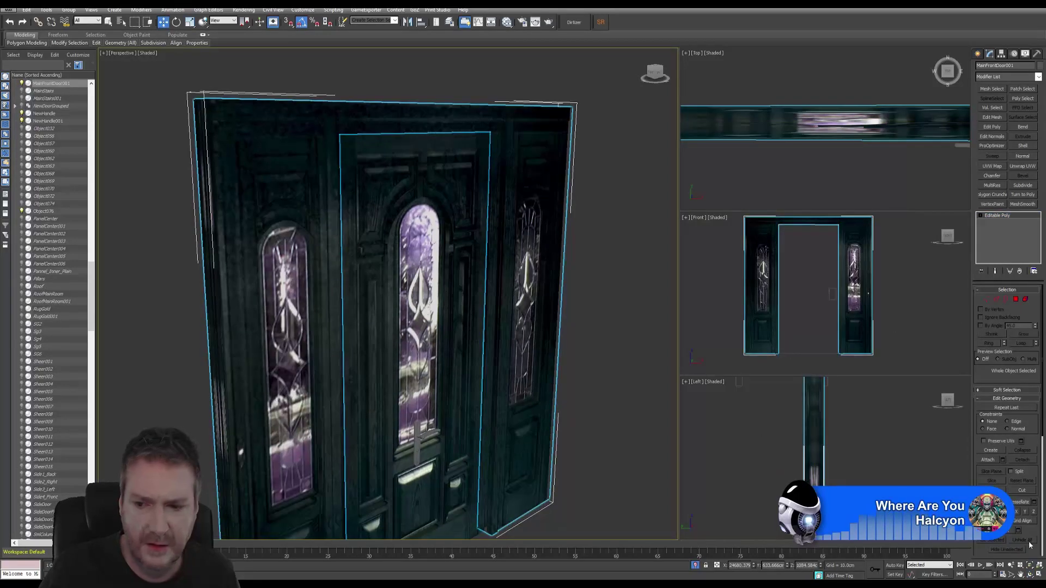
# Shift the same surround elements slightly further along Y so their faces sit just proud of the center door
pyautogui.keyDown('alt'); pyautogui.moveTo(370, 352); pyautogui.dragTo(460, 260, button='middle'); pyautogui.keyUp('alt')
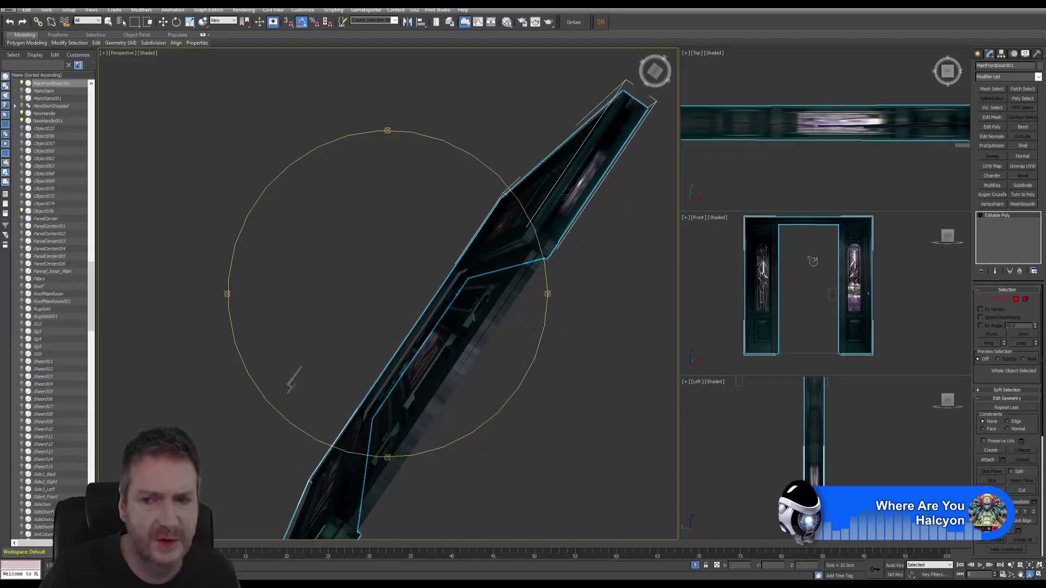
pyautogui.click(1026, 300)
pyautogui.hotkey('ctrl', 'a')
pyautogui.press('w')
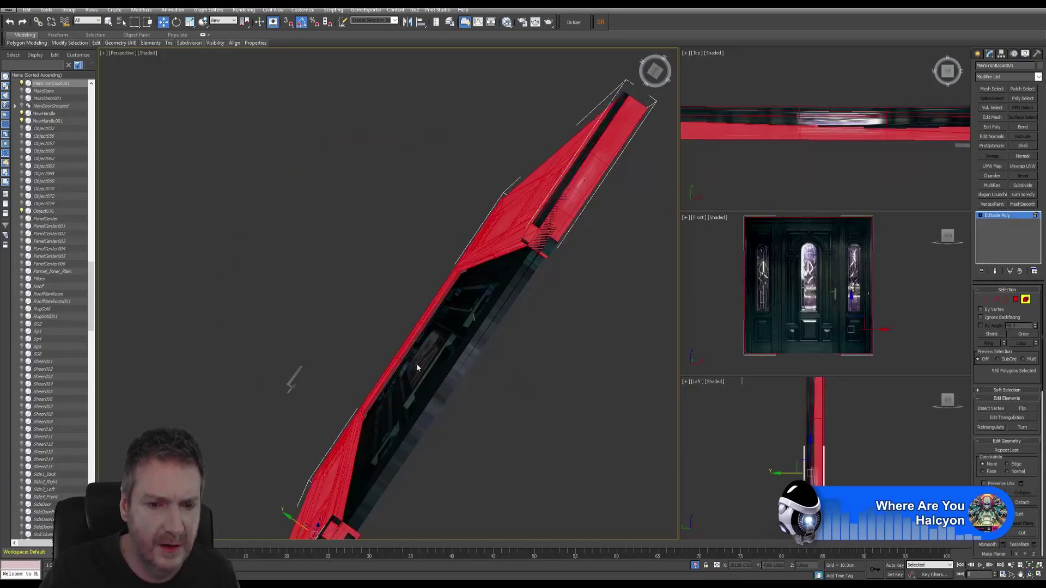
pyautogui.scroll(5, 423, 370)
pyautogui.scroll(3, 431, 321)
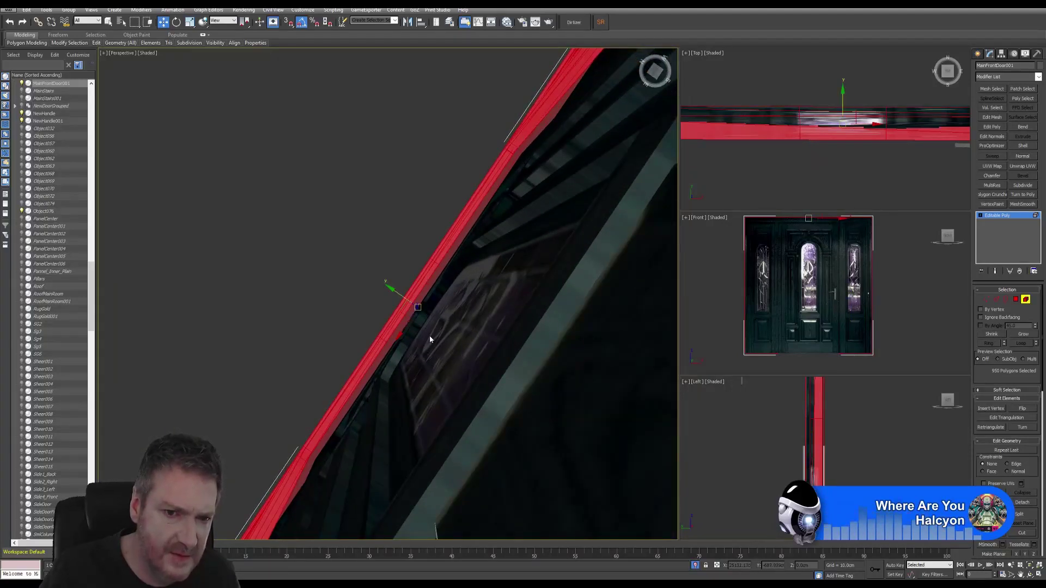
pyautogui.keyDown('alt'); pyautogui.moveTo(430, 339); pyautogui.dragTo(432, 370, button='middle'); pyautogui.keyUp('alt')
pyautogui.scroll(4, 422, 325)
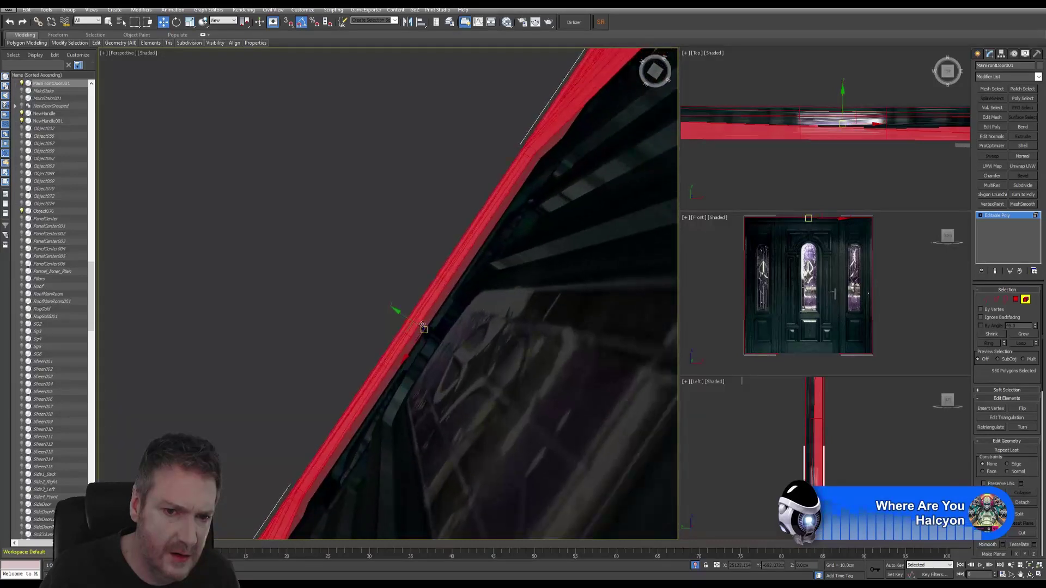
pyautogui.keyDown('alt'); pyautogui.moveTo(422, 325); pyautogui.dragTo(409, 316, button='middle'); pyautogui.keyUp('alt')
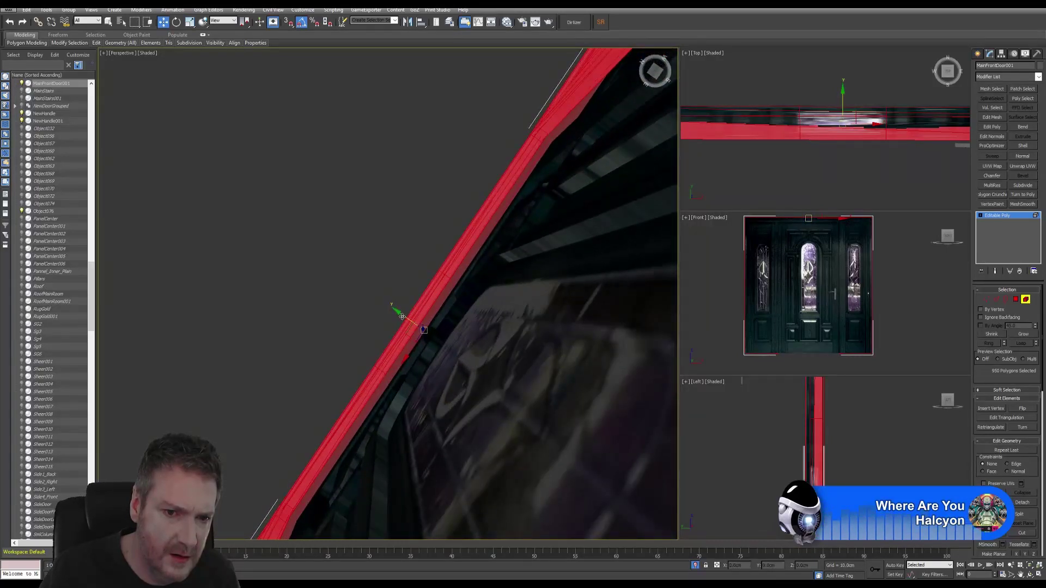
pyautogui.moveTo(402, 317); pyautogui.dragTo(404, 318)
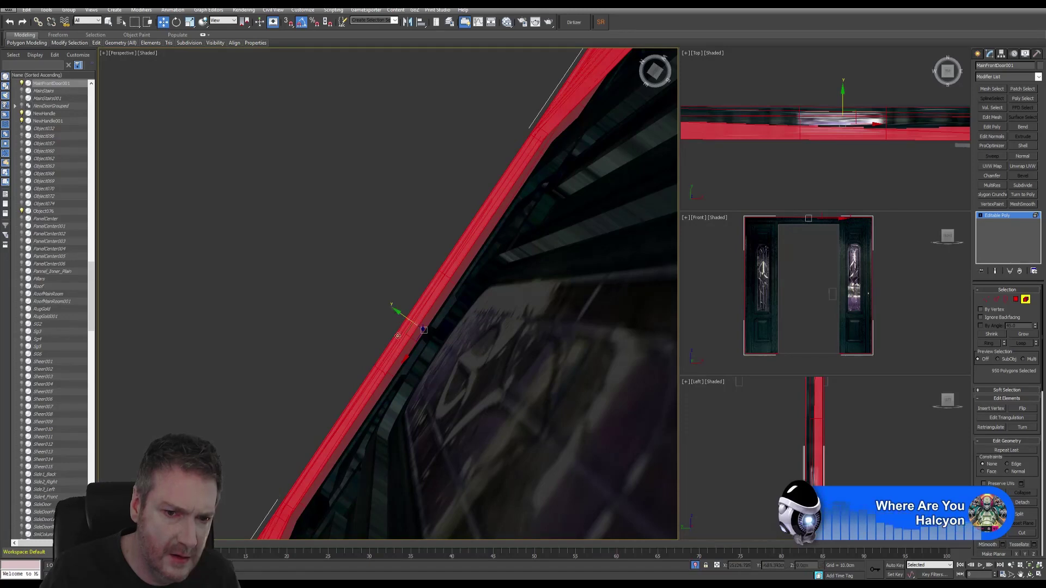
pyautogui.moveTo(398, 335)
pyautogui.keyDown('alt'); pyautogui.mouseDown(button='middle')
pyautogui.moveTo(421, 375)
pyautogui.moveTo(403, 369)
pyautogui.moveTo(401, 351)
pyautogui.mouseUp(button='middle'); pyautogui.keyUp('alt')
pyautogui.moveTo(393, 348); pyautogui.dragTo(398, 354)
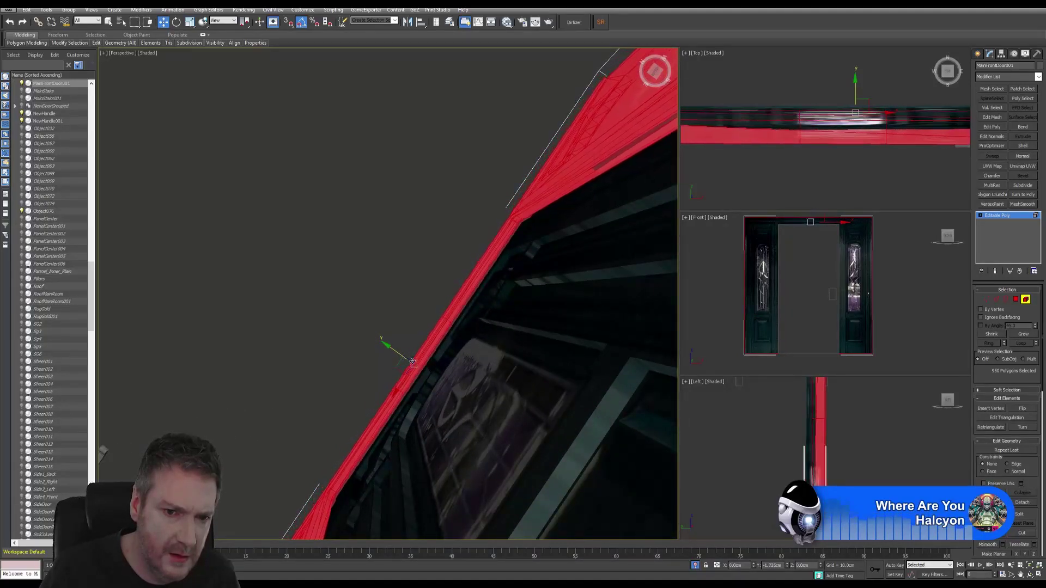
# Leave element editing and examine how the thinner surround fits the center door from straight on and at an angle
pyautogui.click(1029, 573)
pyautogui.moveTo(493, 349); pyautogui.dragTo(463, 415)
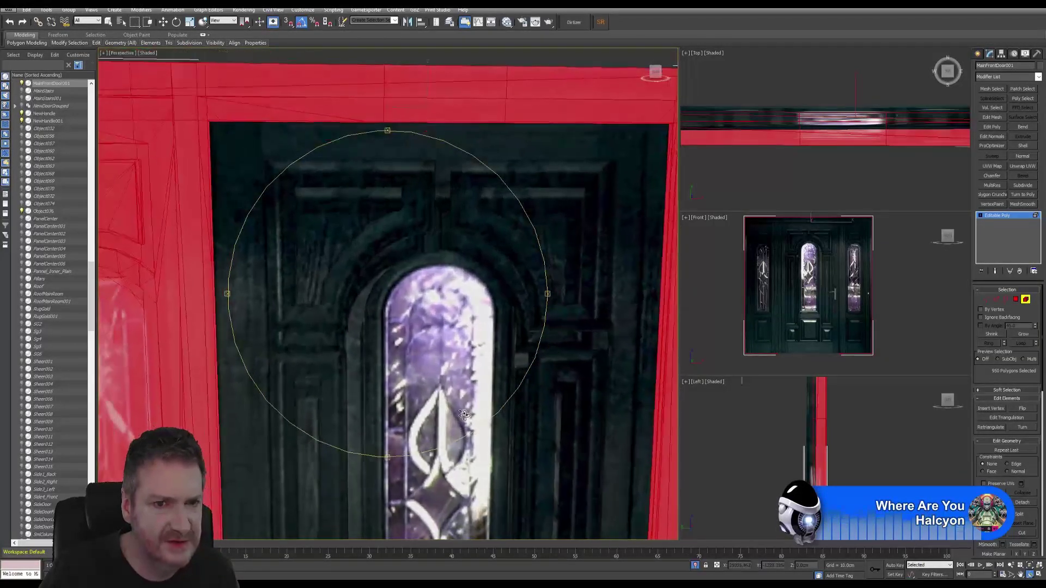
pyautogui.scroll(-5, 463, 415)
pyautogui.scroll(-2, 459, 343)
pyautogui.moveTo(460, 343); pyautogui.dragTo(396, 251, button='middle')
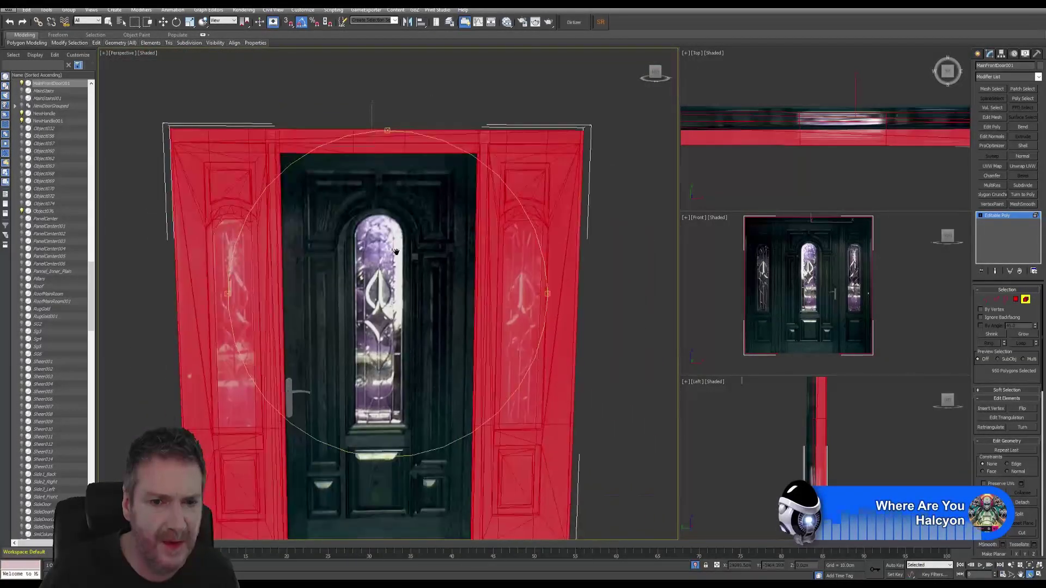
pyautogui.scroll(-2, 396, 251)
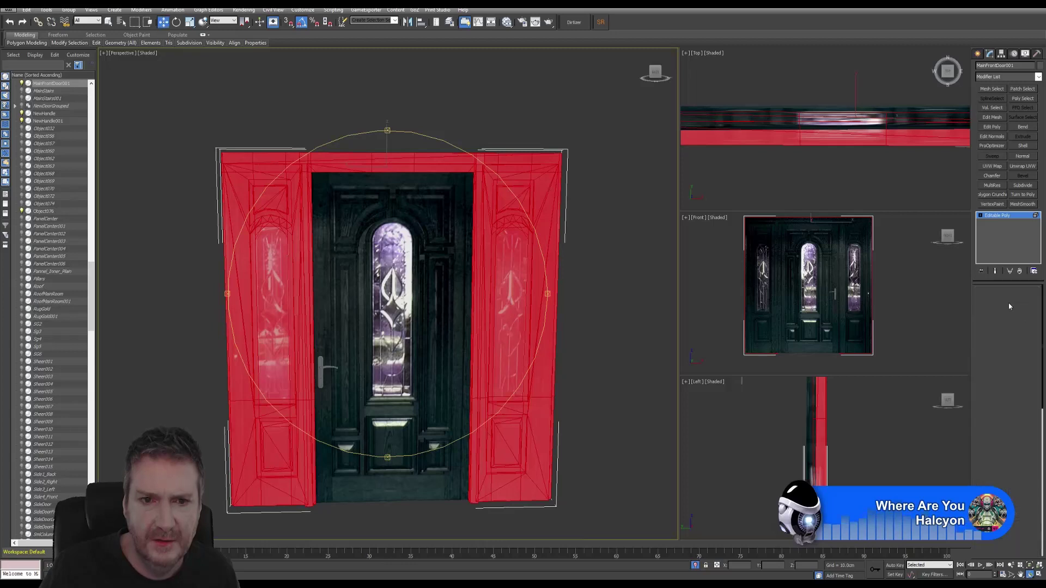
pyautogui.click(419, 288)
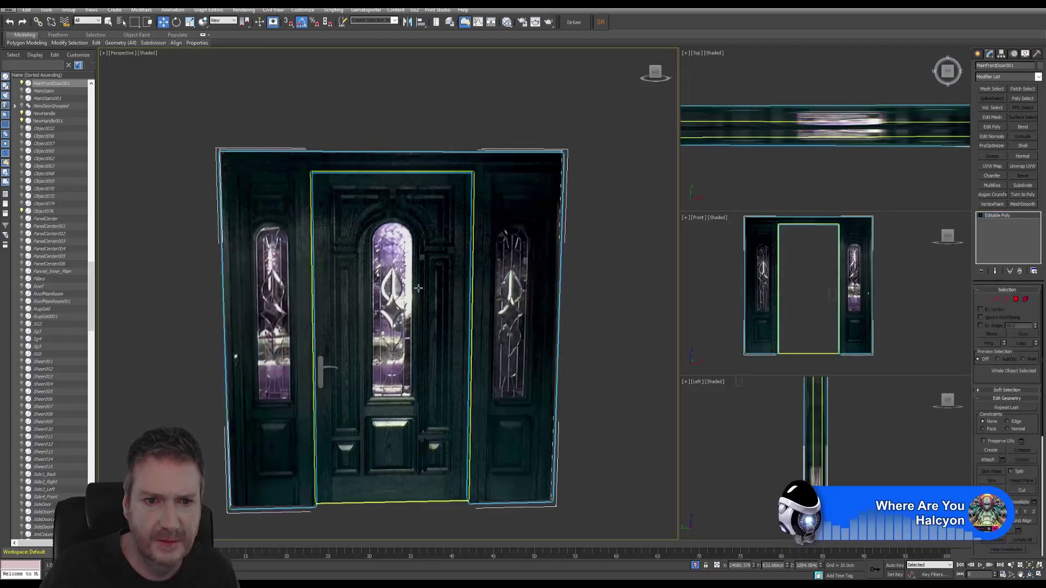
pyautogui.click(1030, 575)
pyautogui.moveTo(359, 276); pyautogui.dragTo(464, 226)
pyautogui.keyDown('alt'); pyautogui.moveTo(458, 215); pyautogui.dragTo(466, 271, button='middle'); pyautogui.keyUp('alt')
pyautogui.moveTo(466, 270); pyautogui.dragTo(378, 271)
pyautogui.click(163, 21)
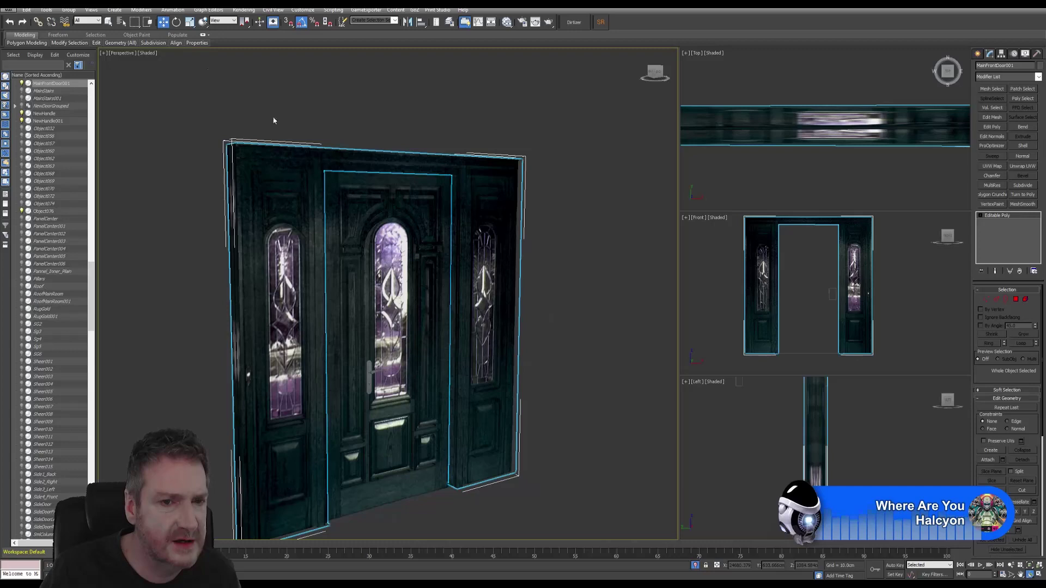
# Select the door handle floating in front of the center door and move it along Y onto the door's surface
pyautogui.click(370, 374)
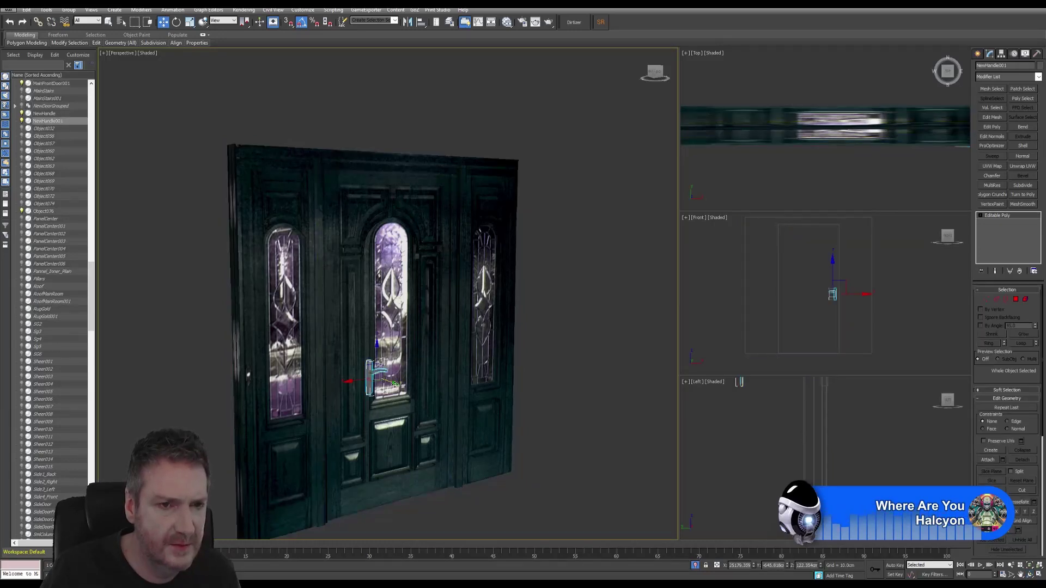
pyautogui.moveTo(433, 293); pyautogui.dragTo(475, 270, button='middle')
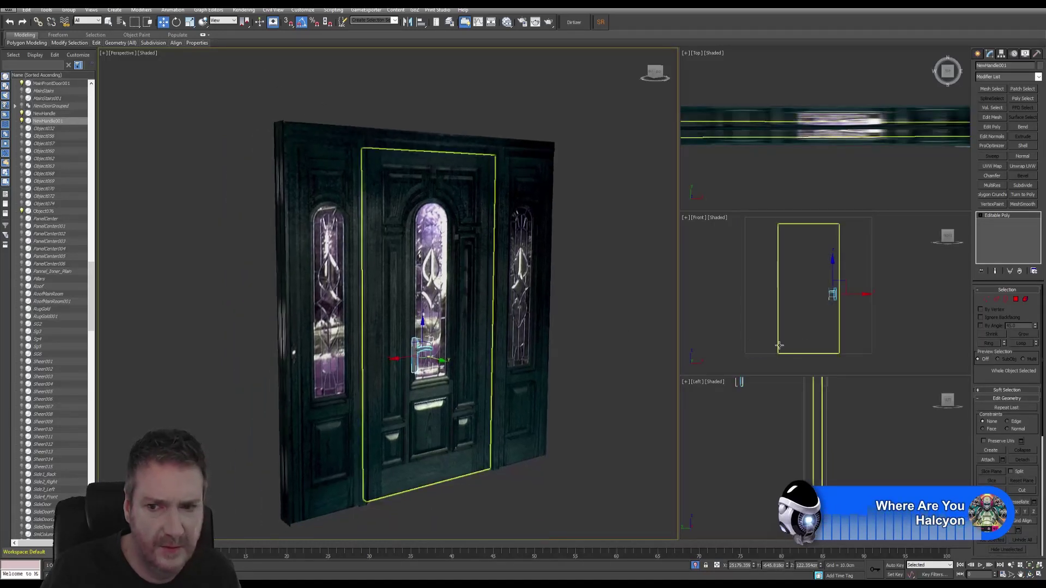
pyautogui.moveTo(412, 359); pyautogui.dragTo(438, 366, button='middle')
pyautogui.scroll(6, 438, 366)
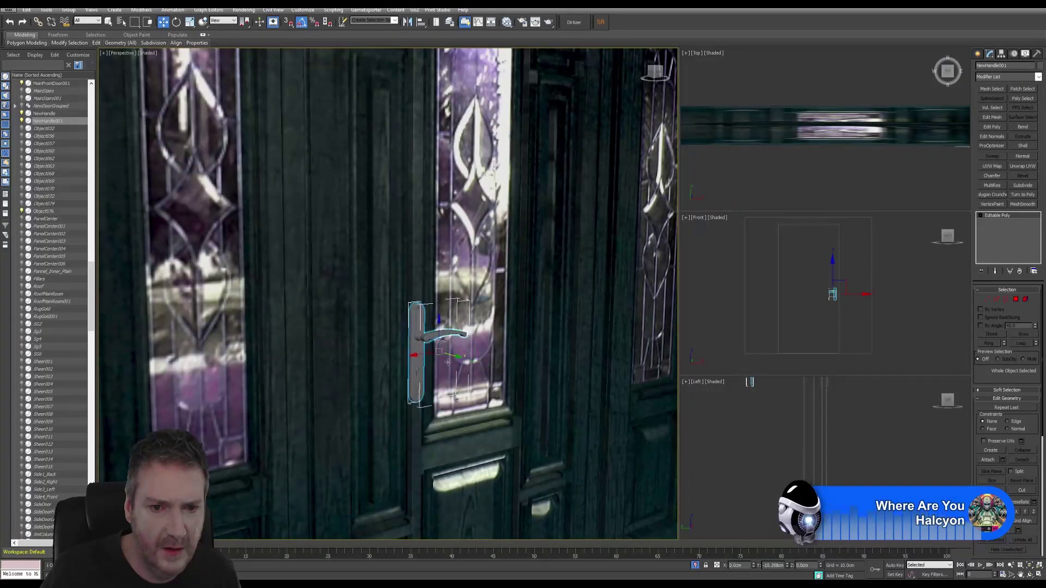
pyautogui.moveTo(407, 344); pyautogui.dragTo(368, 335)
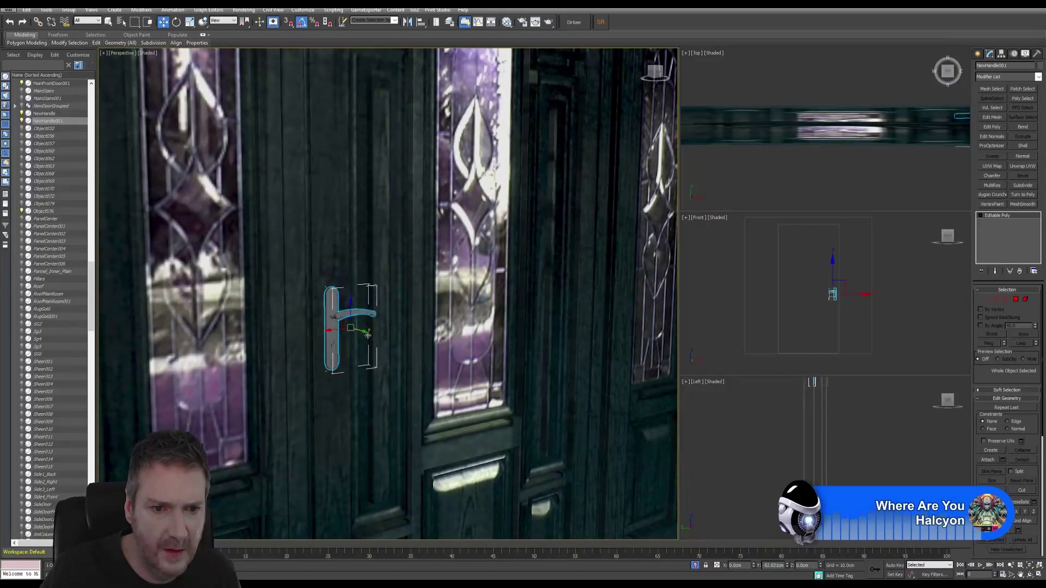
# Nudge the door handle slightly along Y so its backplate sits flush against the center door's surface
pyautogui.press('z')
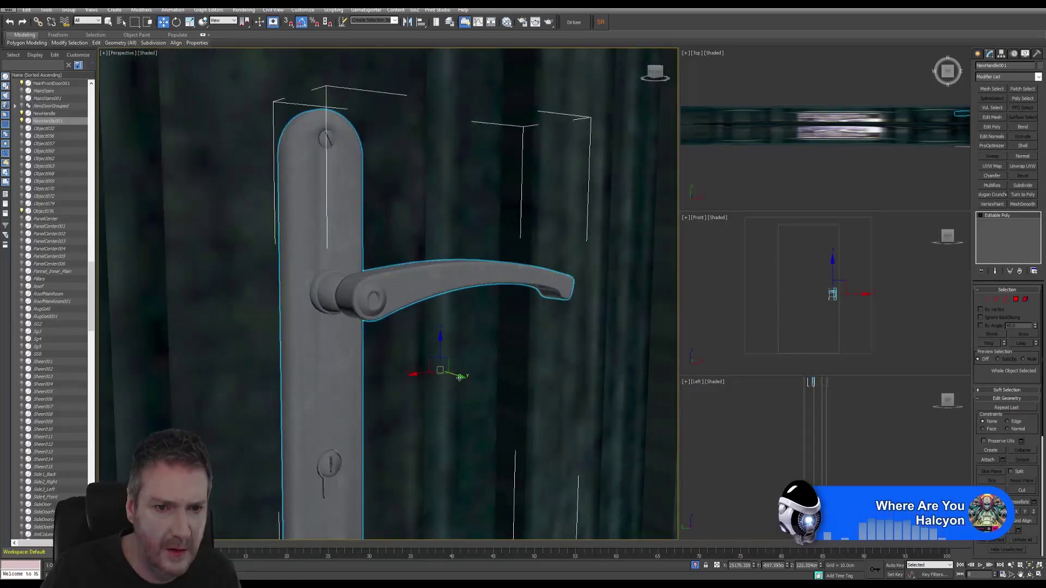
pyautogui.moveTo(460, 375); pyautogui.dragTo(451, 373)
pyautogui.scroll(-5, 447, 407)
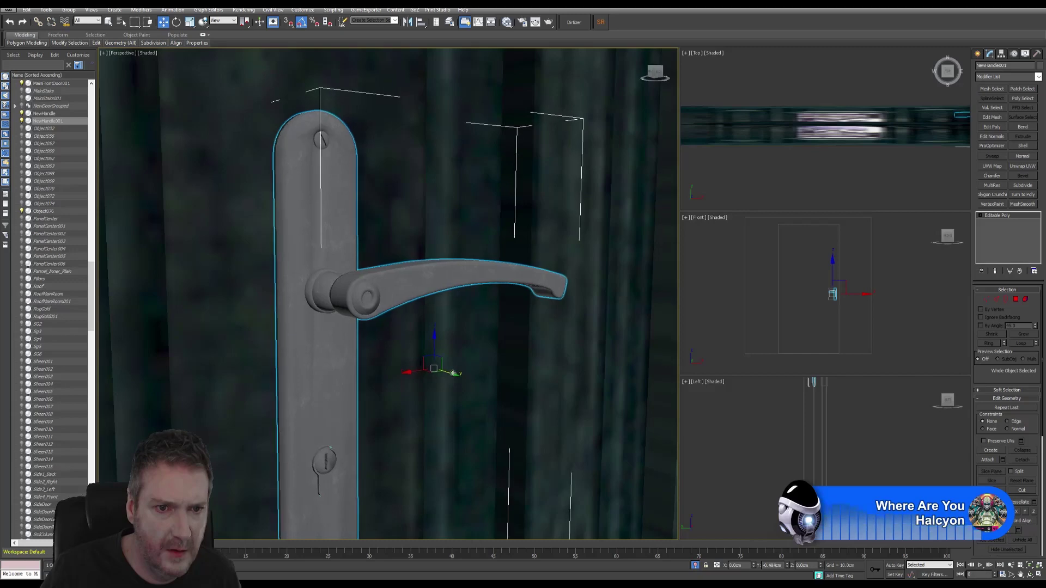
pyautogui.scroll(-10, 446, 408)
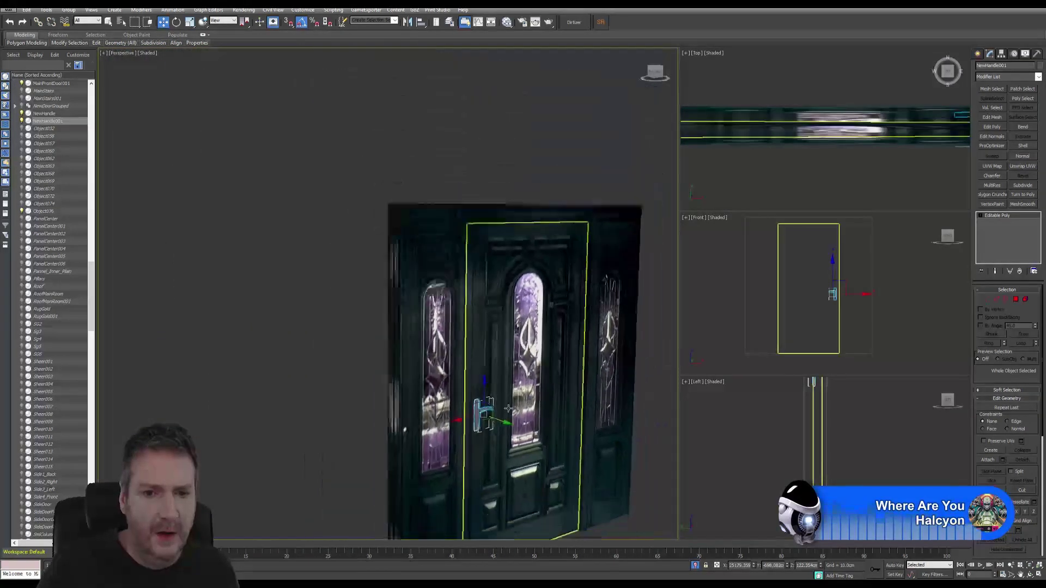
pyautogui.moveTo(507, 408); pyautogui.dragTo(439, 275, button='middle')
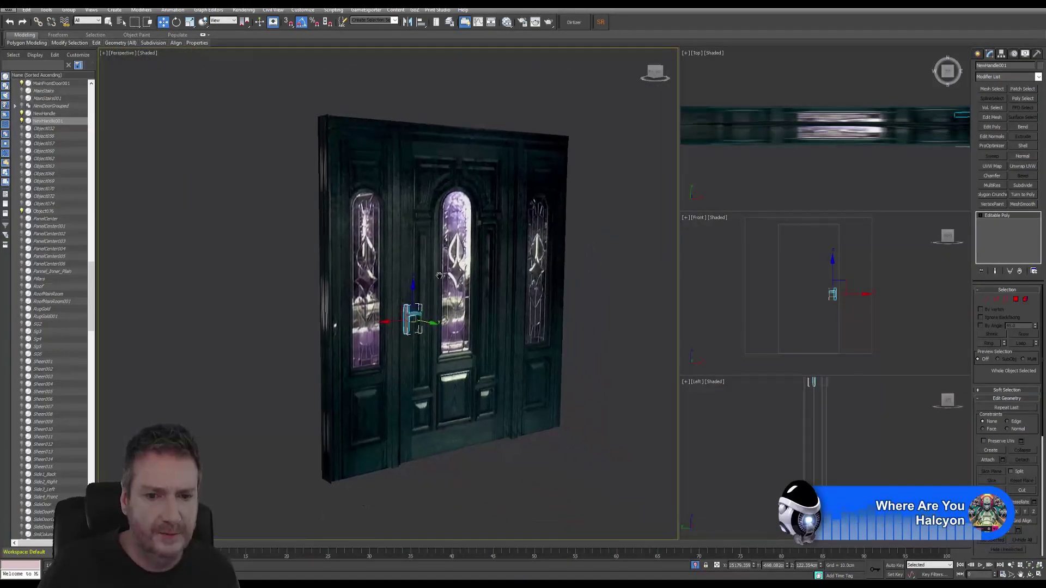
# Select the center door and attach the NewHandle001 door handle to it
pyautogui.click(1028, 575)
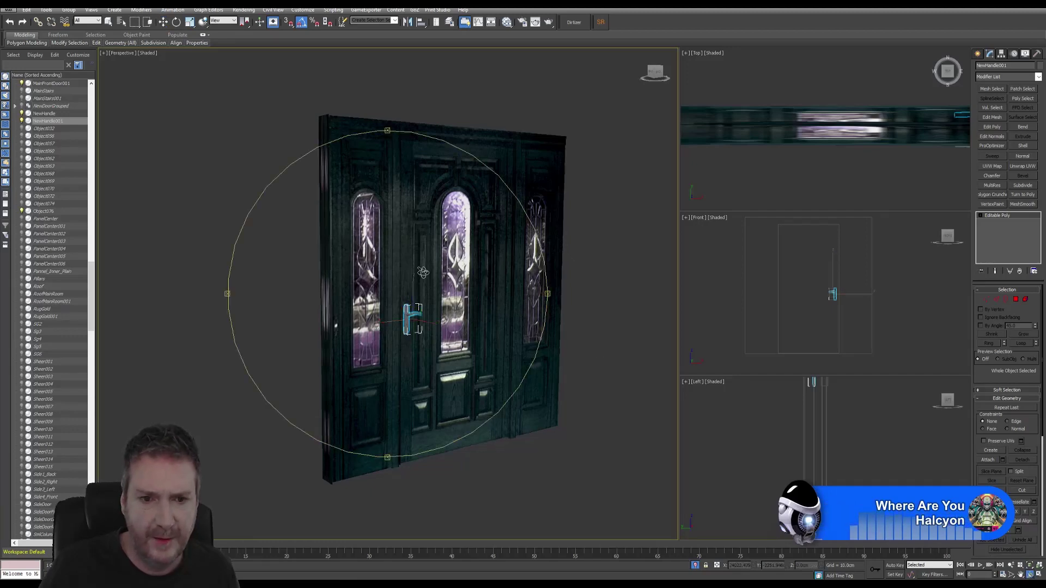
pyautogui.moveTo(491, 262); pyautogui.dragTo(562, 274)
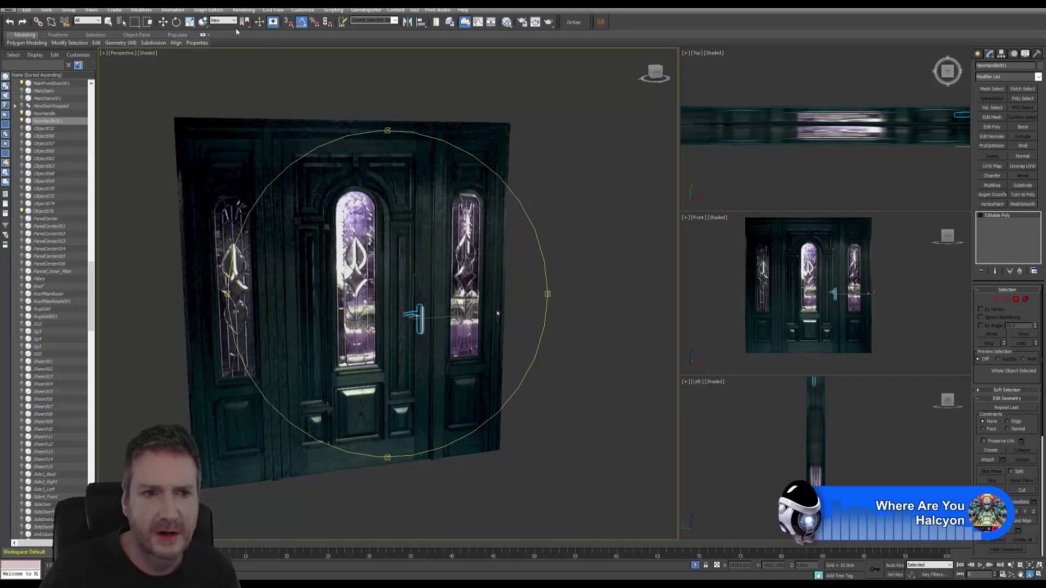
pyautogui.click(108, 22)
pyautogui.click(535, 234)
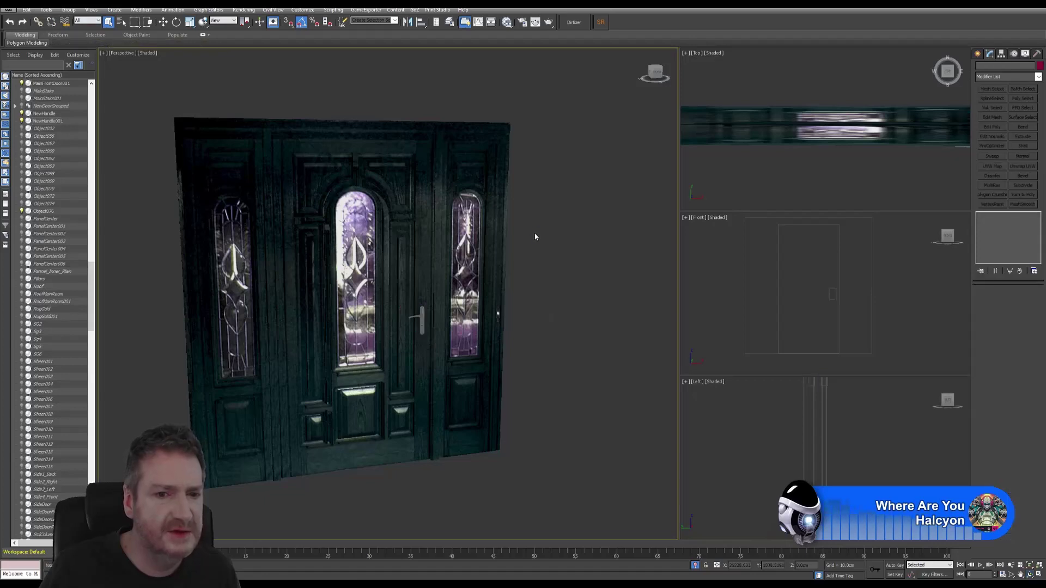
pyautogui.click(418, 249)
pyautogui.click(421, 253)
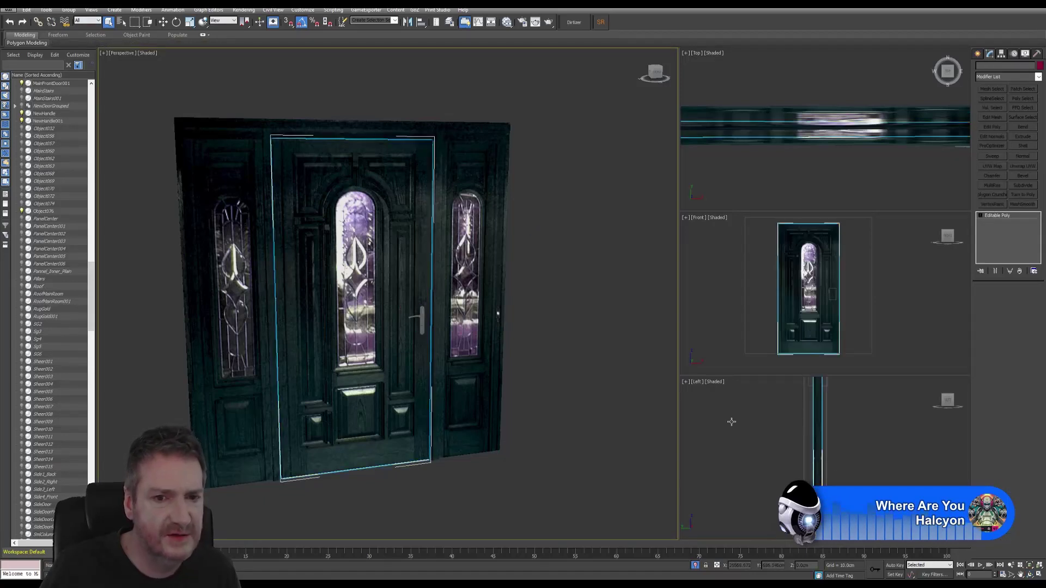
pyautogui.click(1031, 575)
pyautogui.moveTo(360, 254); pyautogui.dragTo(482, 314)
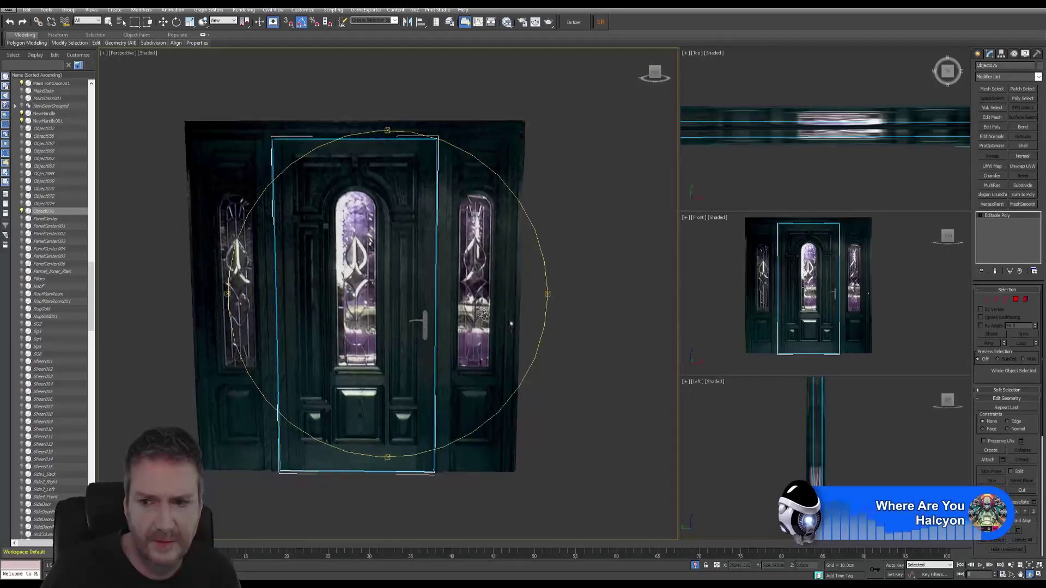
pyautogui.click(988, 460)
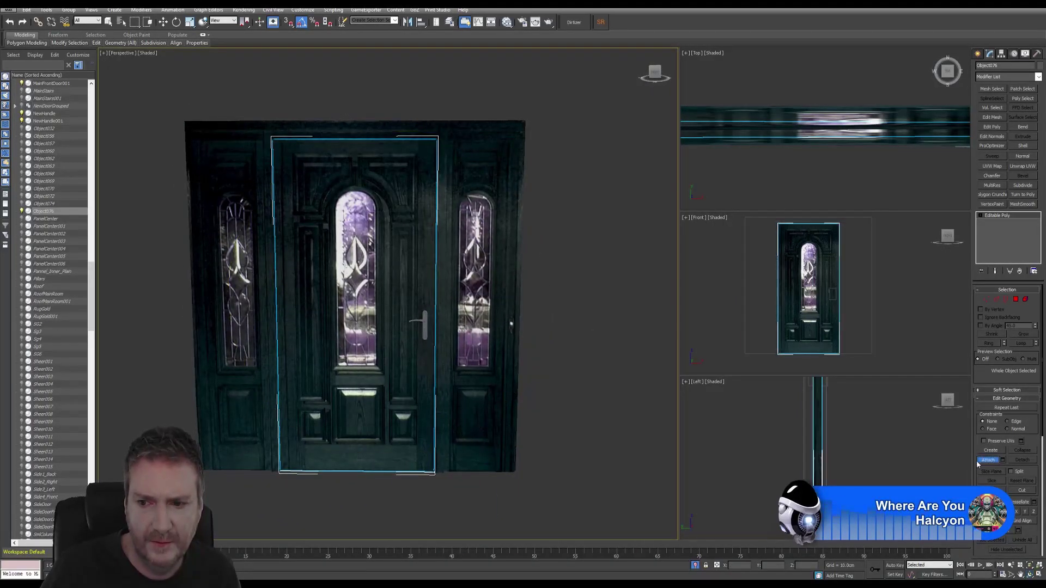
pyautogui.click(426, 323)
pyautogui.click(567, 281)
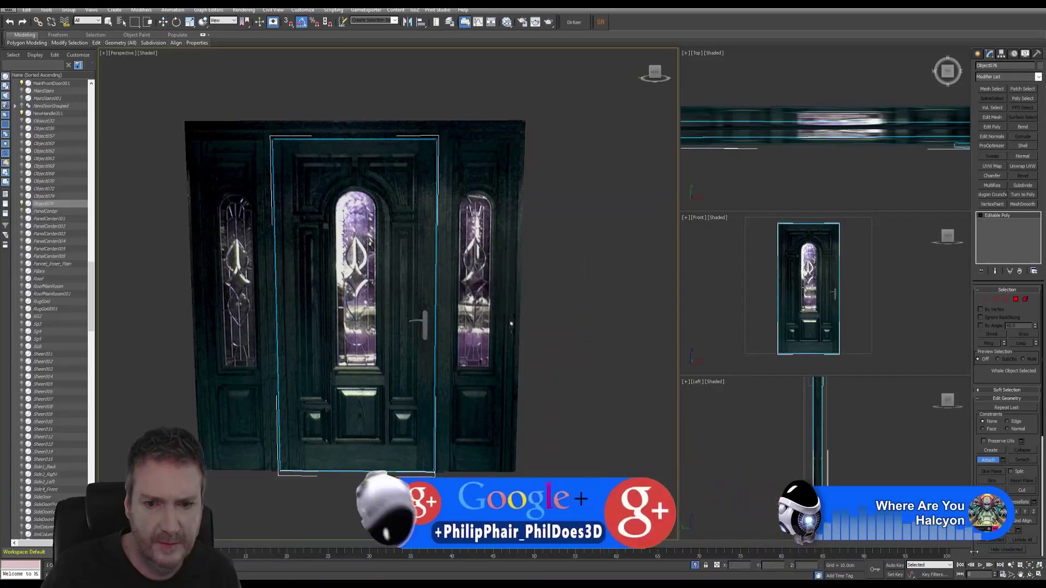
pyautogui.rightClick(561, 305)
# Attach the handle on the door's opposite face too, matching material IDs to material and condensing material and IDs
pyautogui.moveTo(561, 305); pyautogui.dragTo(581, 320)
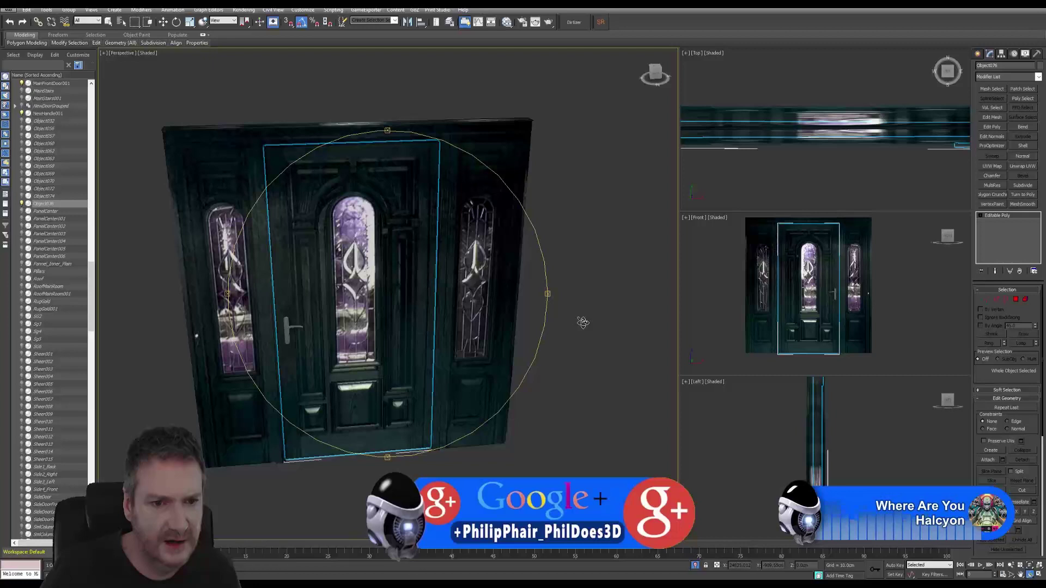
pyautogui.click(109, 22)
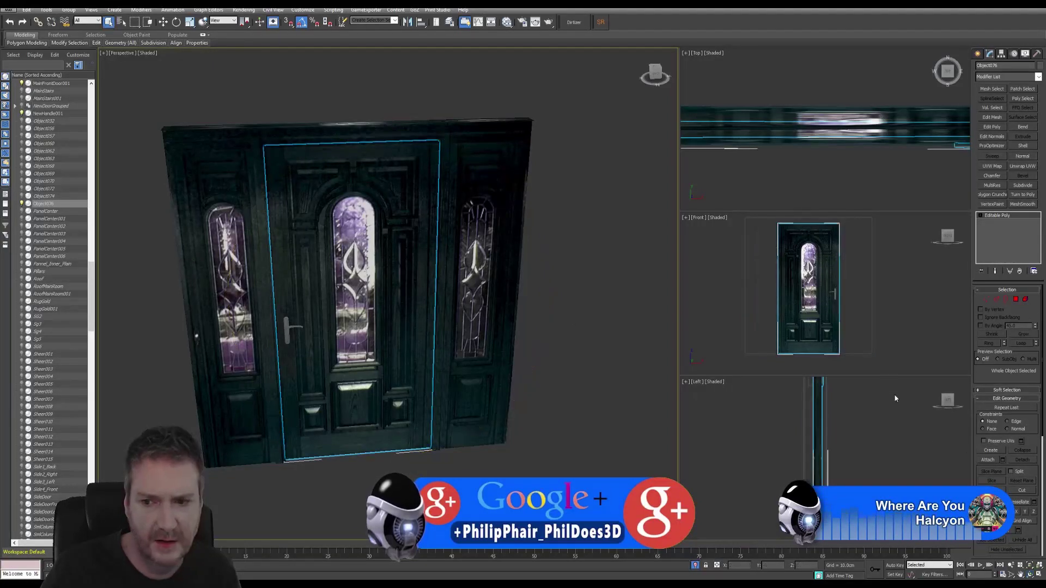
pyautogui.click(986, 460)
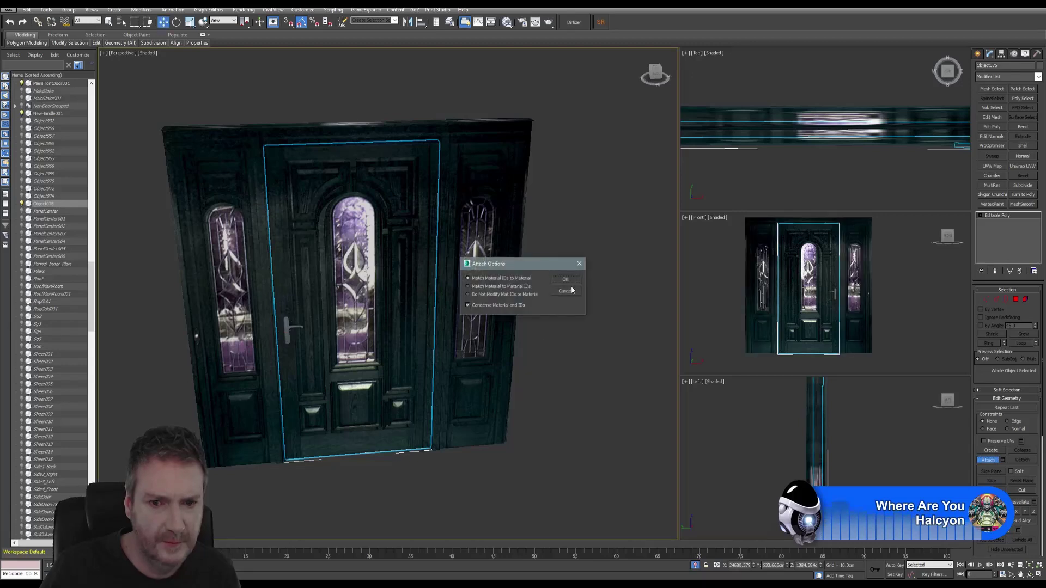
pyautogui.click(566, 280)
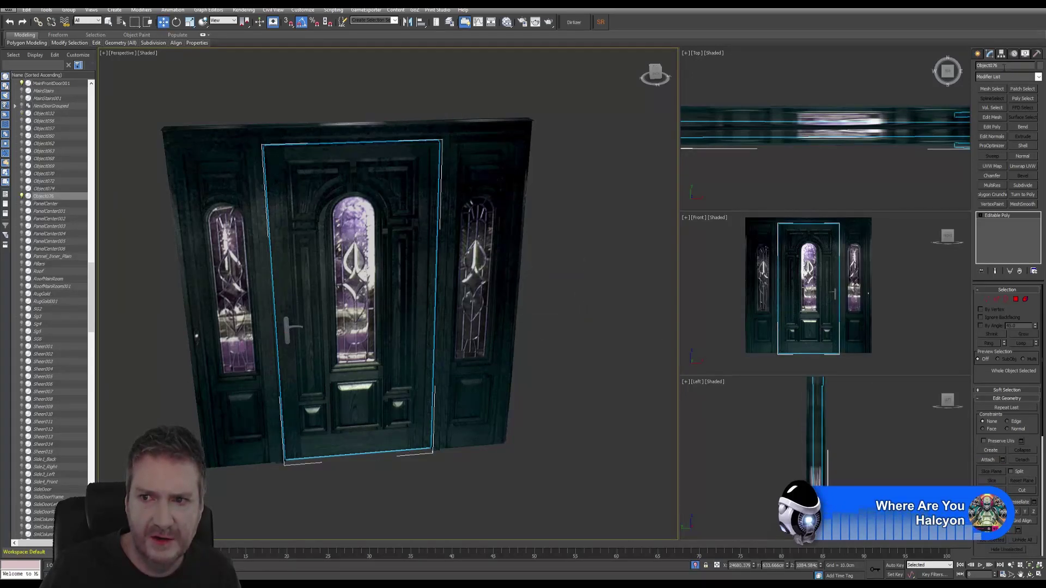
# Rename the combined center door as FrontDoor and the surrounding sidelight and header piece as FrontDoorFrame
pyautogui.write('F')
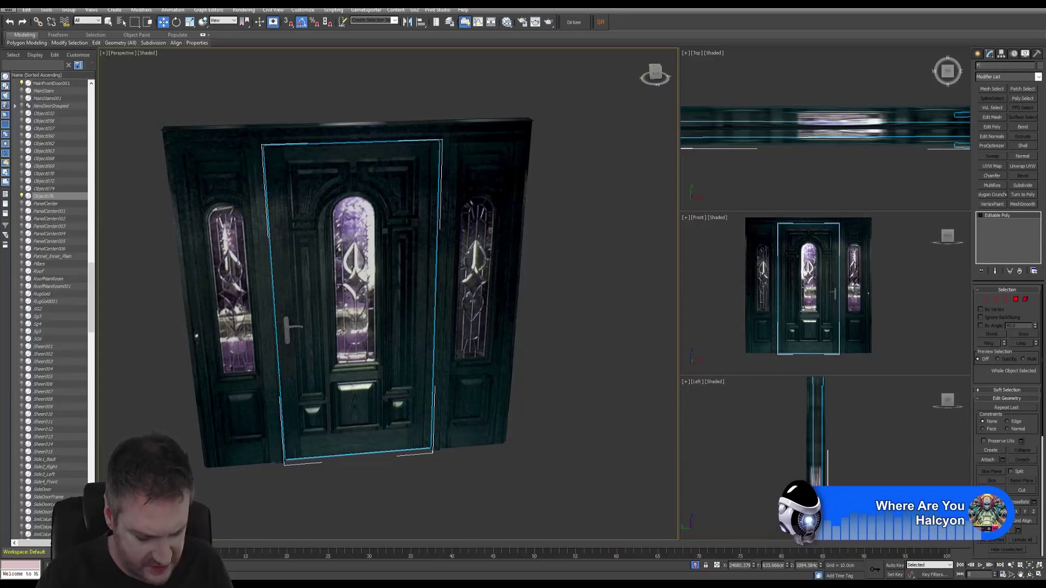
pyautogui.write('rontDoor')
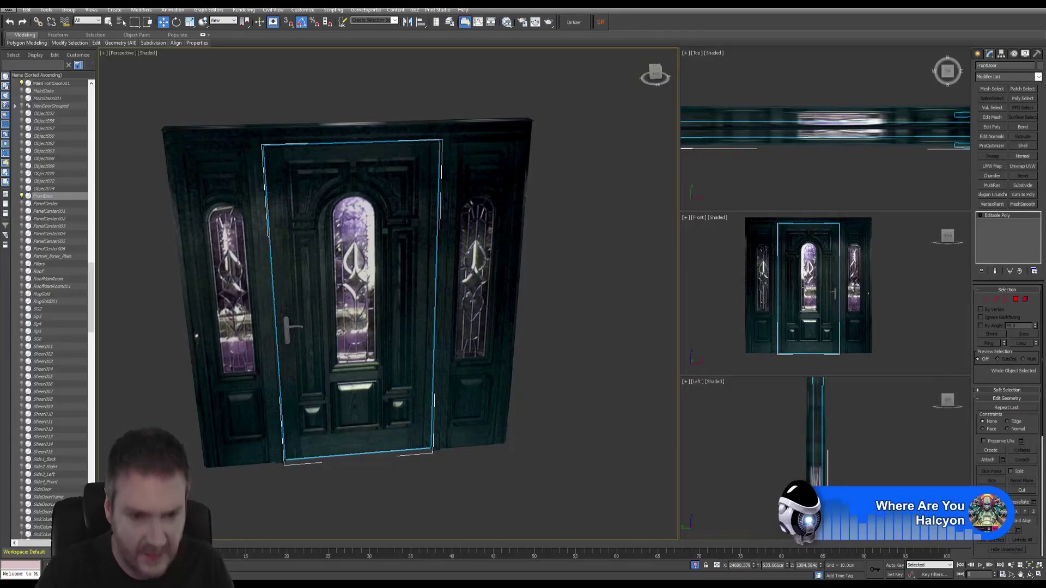
pyautogui.click(242, 137)
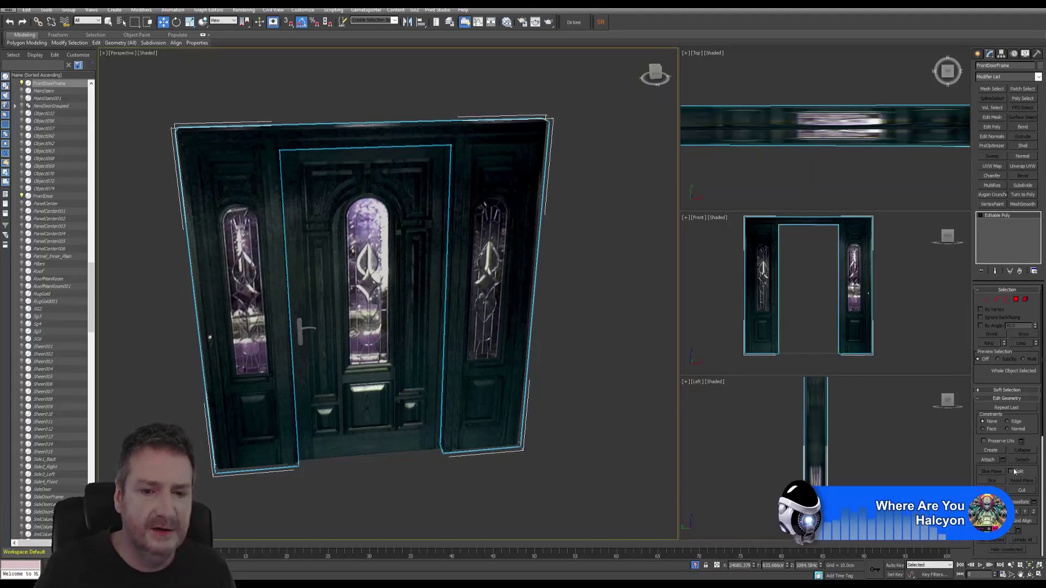
# Examine the front door and its frame from several angles and check where the frame's pivot lies
pyautogui.click(1031, 576)
pyautogui.moveTo(375, 313); pyautogui.dragTo(346, 301)
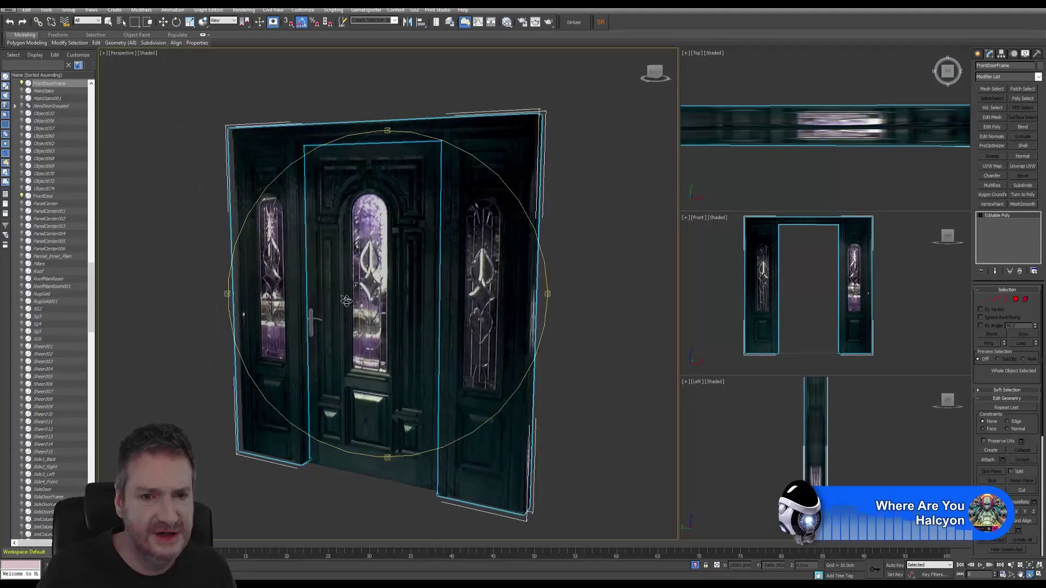
pyautogui.moveTo(784, 129); pyautogui.dragTo(916, 133, button='middle')
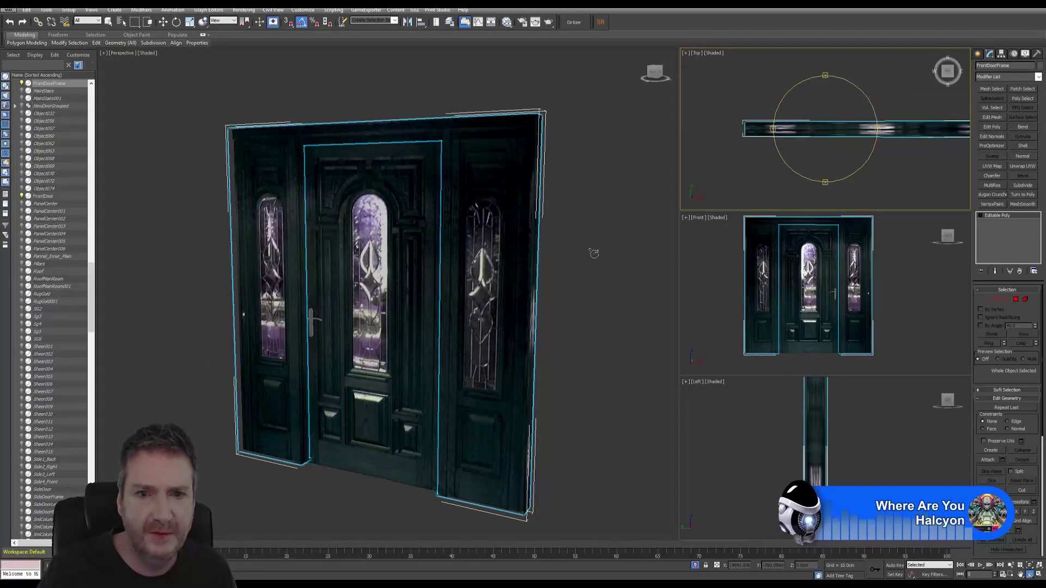
pyautogui.moveTo(457, 301); pyautogui.dragTo(428, 295)
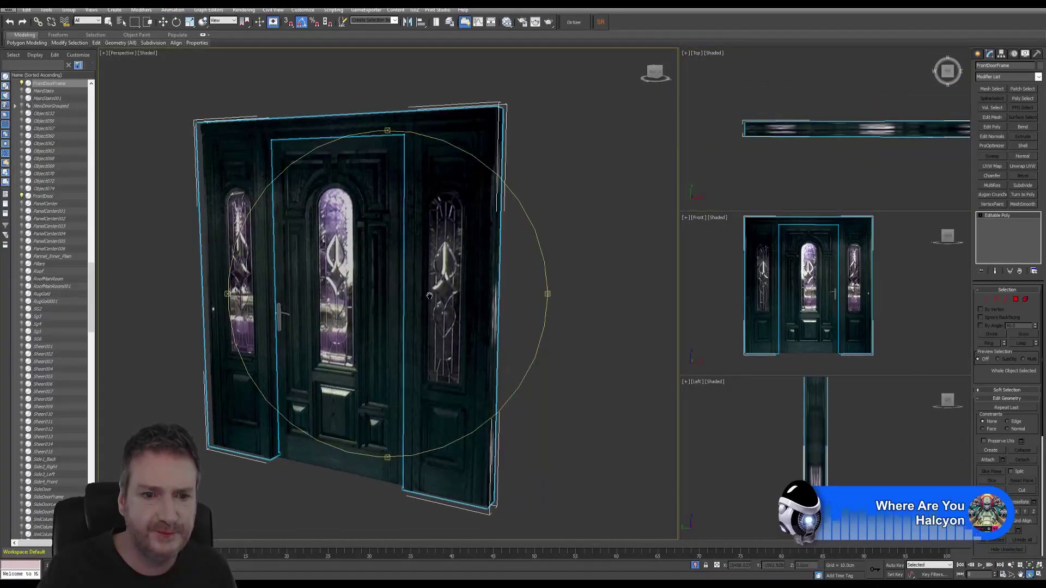
pyautogui.click(163, 23)
pyautogui.moveTo(409, 229); pyautogui.dragTo(430, 249, button='middle')
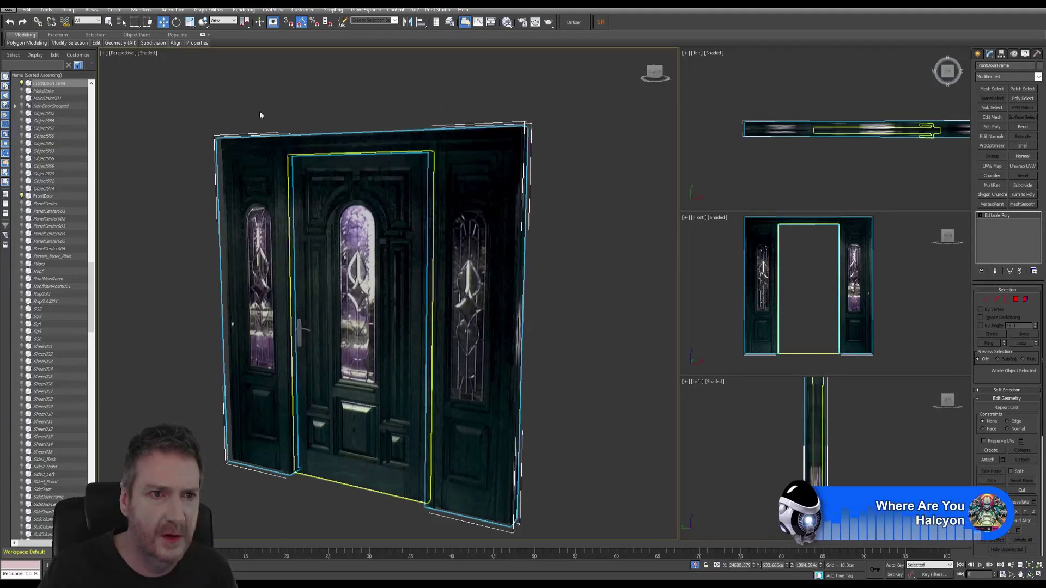
pyautogui.click(246, 21)
pyautogui.click(244, 36)
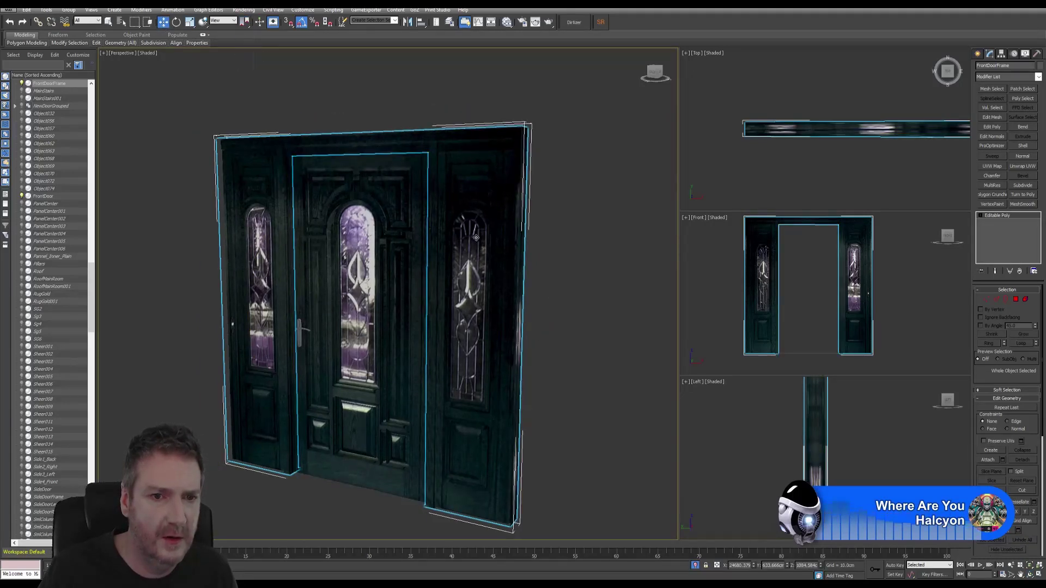
pyautogui.scroll(-3, 444, 278)
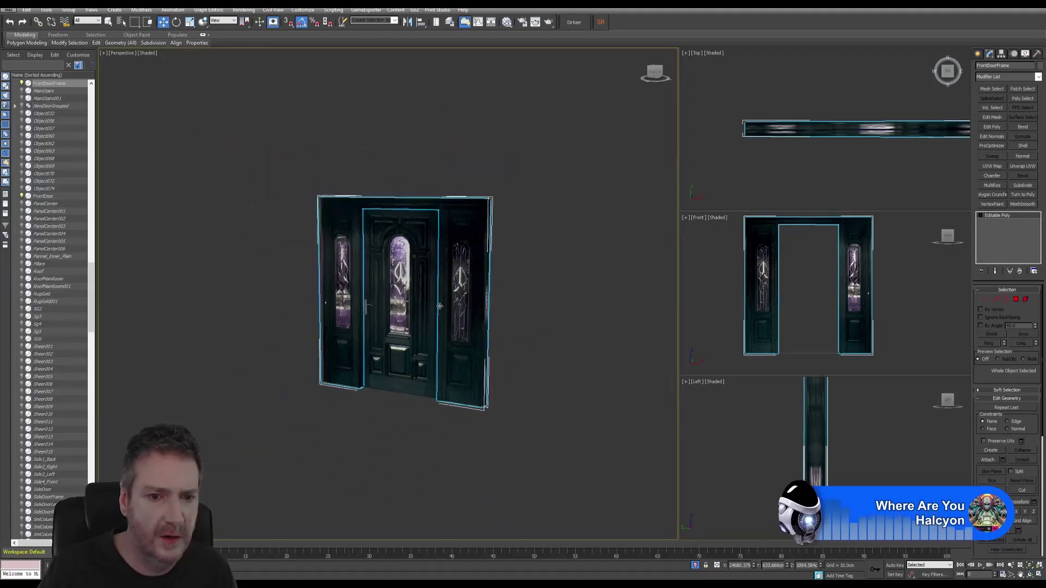
# Center the pivot of FrontDoorFrame on the object
pyautogui.click(1001, 54)
pyautogui.click(1007, 107)
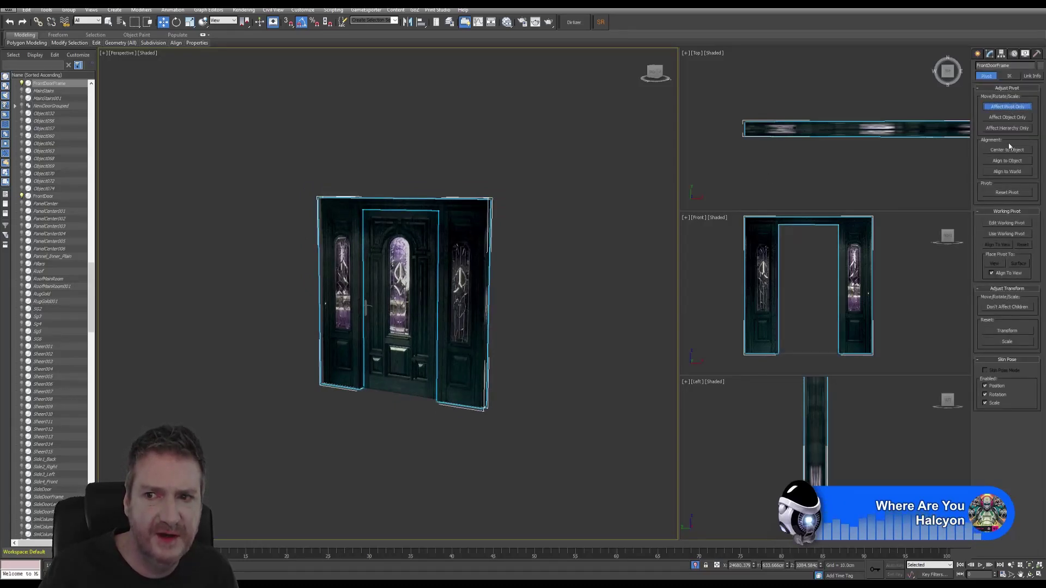
pyautogui.click(1007, 149)
pyautogui.click(1007, 107)
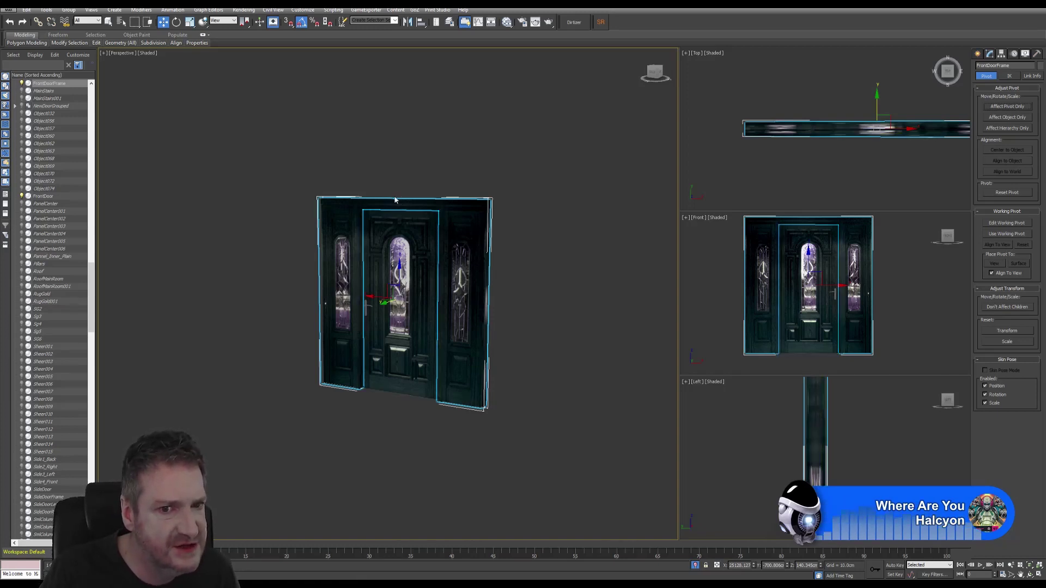
# In an enlarged front view, move only the pivot of FrontDoorFrame straight up to the middle of its top edge
pyautogui.click(865, 270)
pyautogui.click(1039, 574)
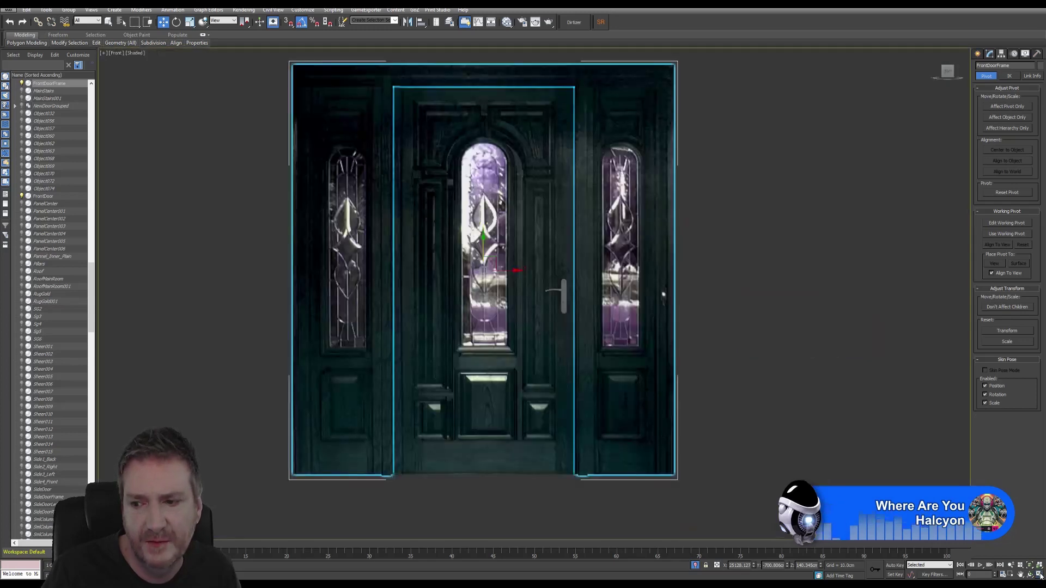
pyautogui.moveTo(556, 226); pyautogui.dragTo(561, 269, button='middle')
pyautogui.moveTo(492, 312); pyautogui.dragTo(489, 163)
pyautogui.click(10, 22)
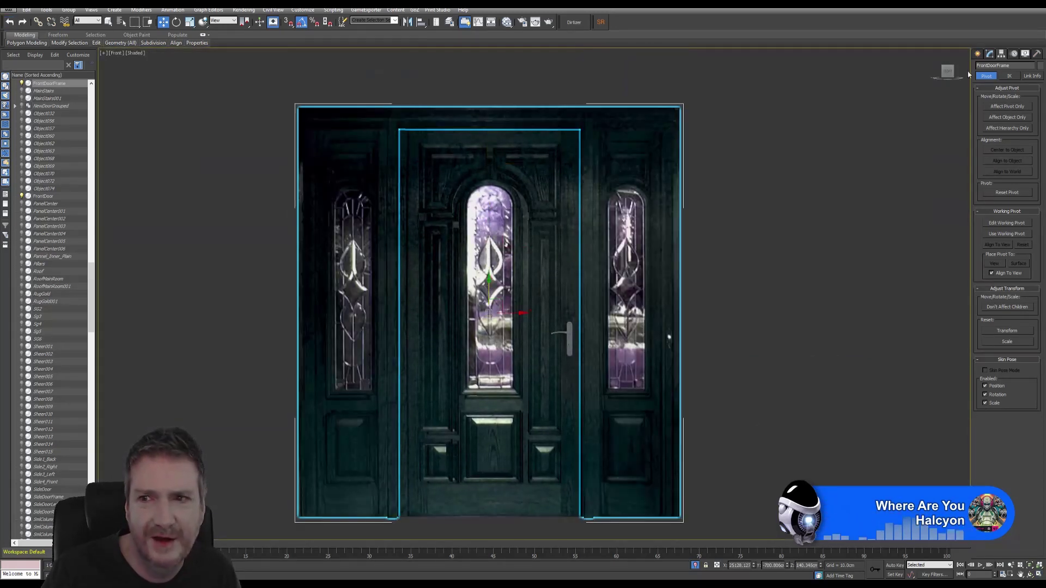
pyautogui.click(1001, 106)
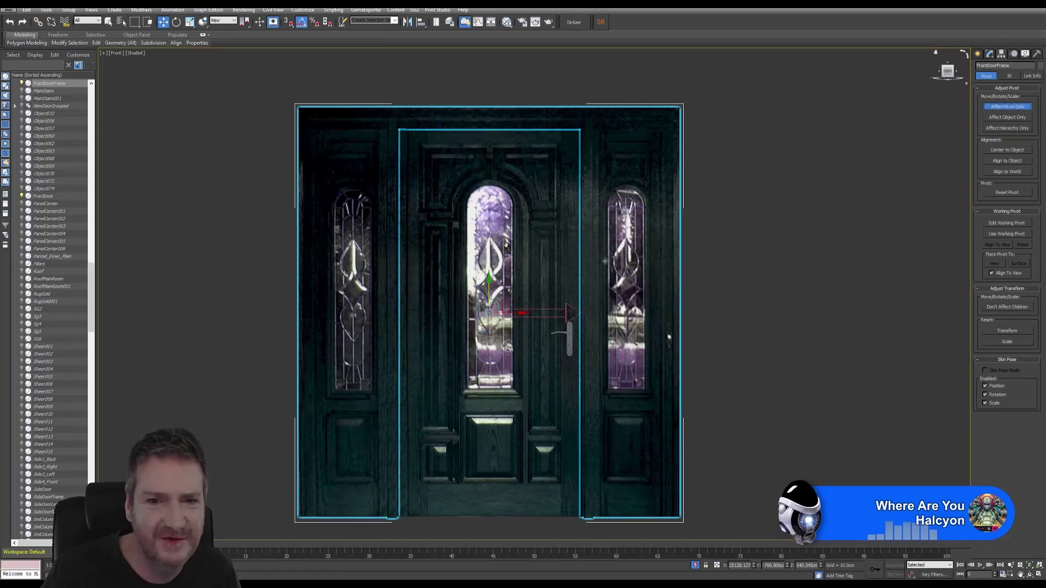
pyautogui.moveTo(492, 294); pyautogui.dragTo(497, 90)
pyautogui.scroll(8, 493, 83)
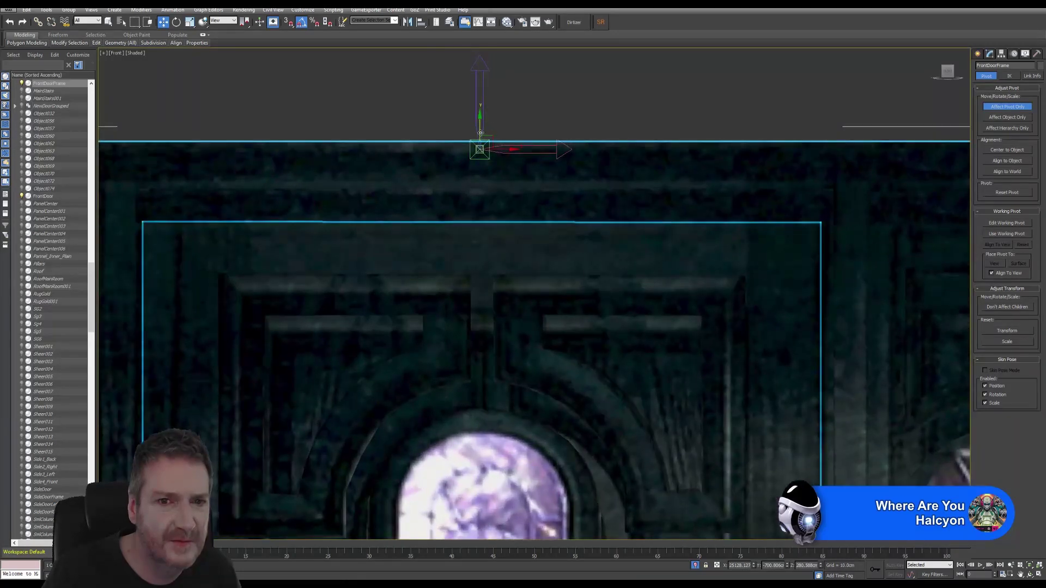
pyautogui.moveTo(481, 136); pyautogui.dragTo(482, 125)
pyautogui.scroll(-8, 600, 273)
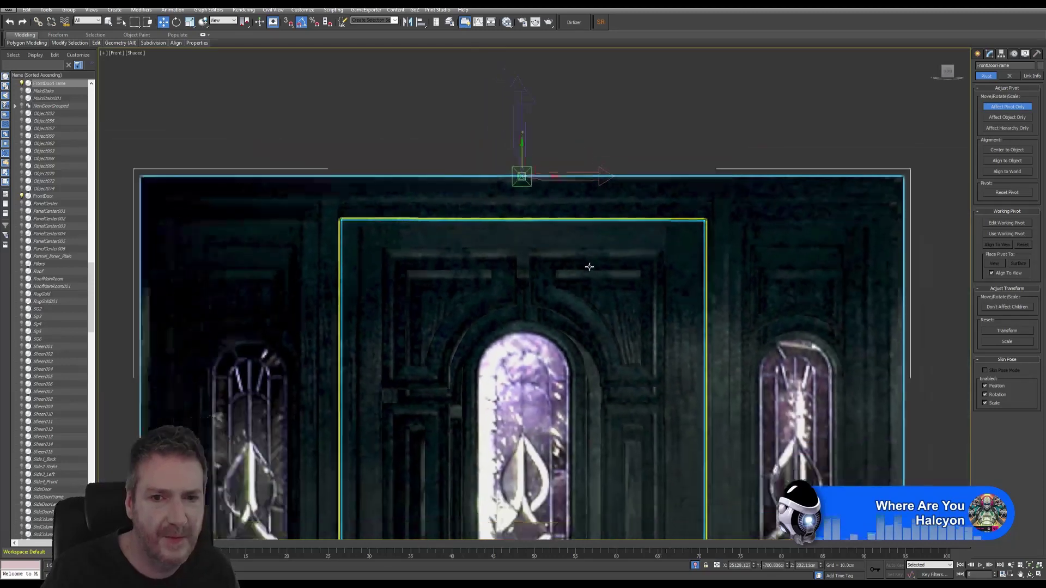
pyautogui.press('z')
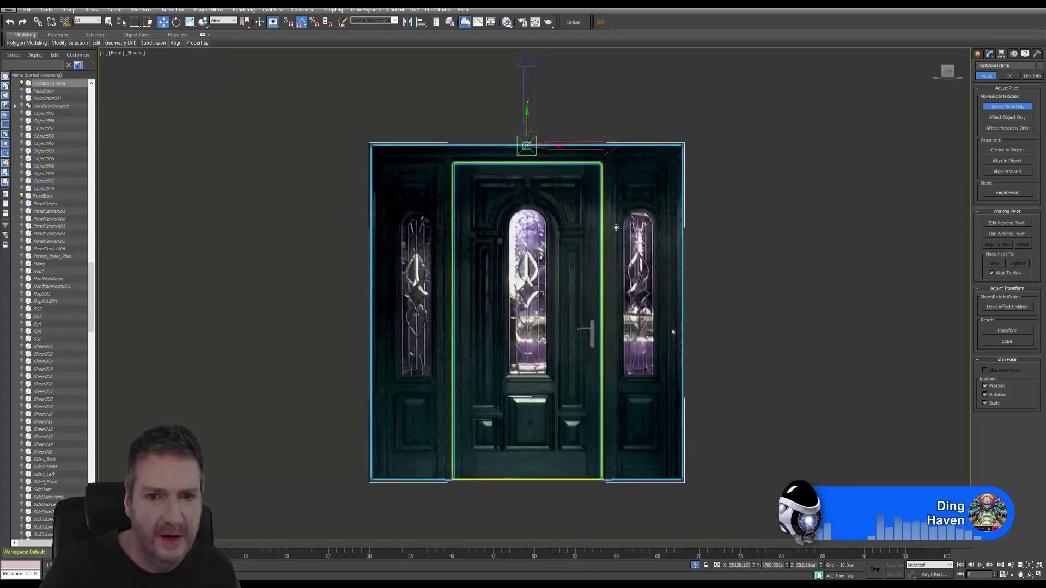
pyautogui.click(1007, 107)
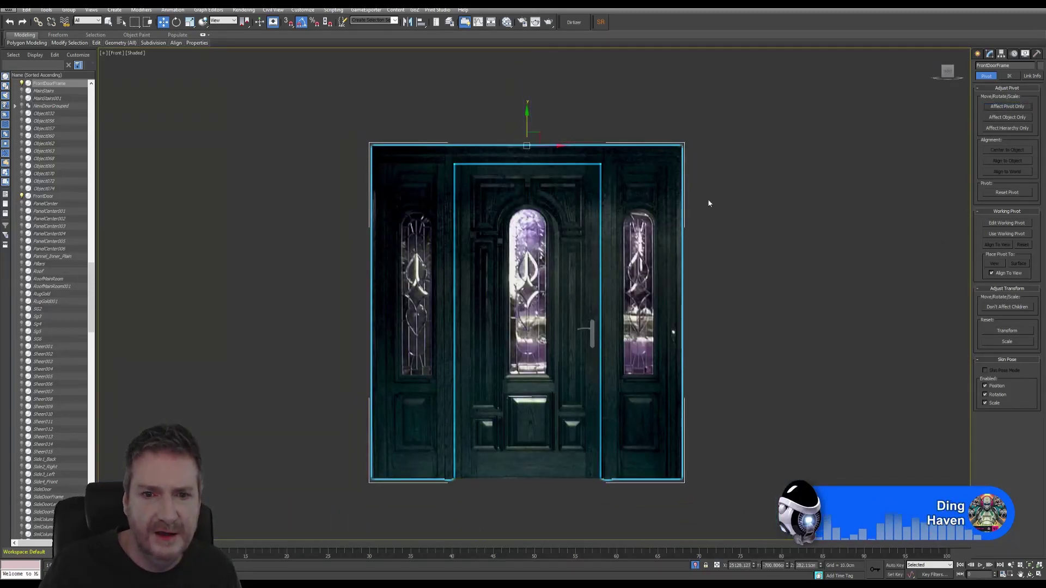
# Select the FrontDoor object and center its pivot on the object
pyautogui.click(564, 231)
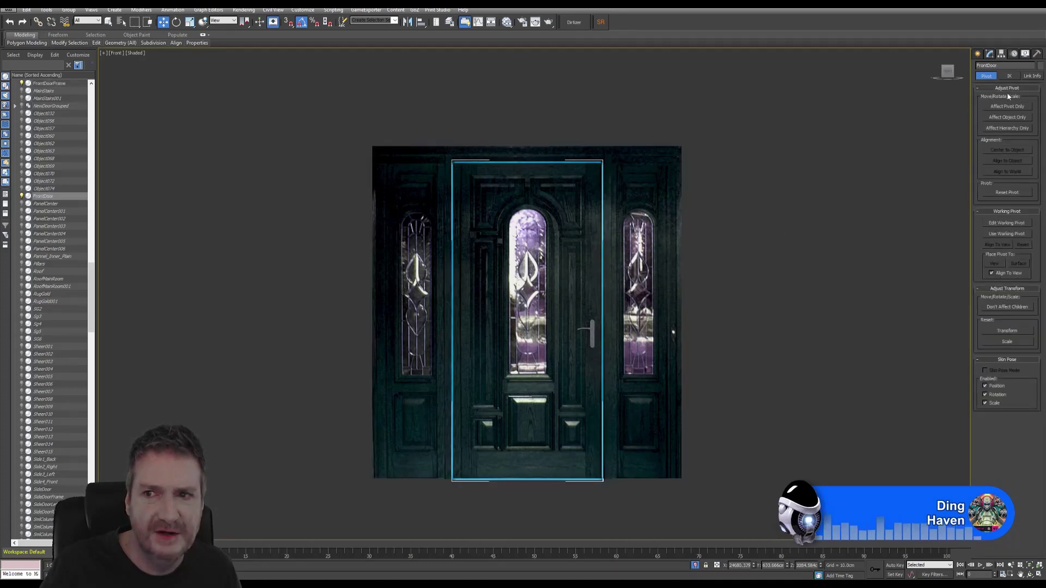
pyautogui.click(1002, 106)
pyautogui.click(1012, 152)
pyautogui.click(1007, 107)
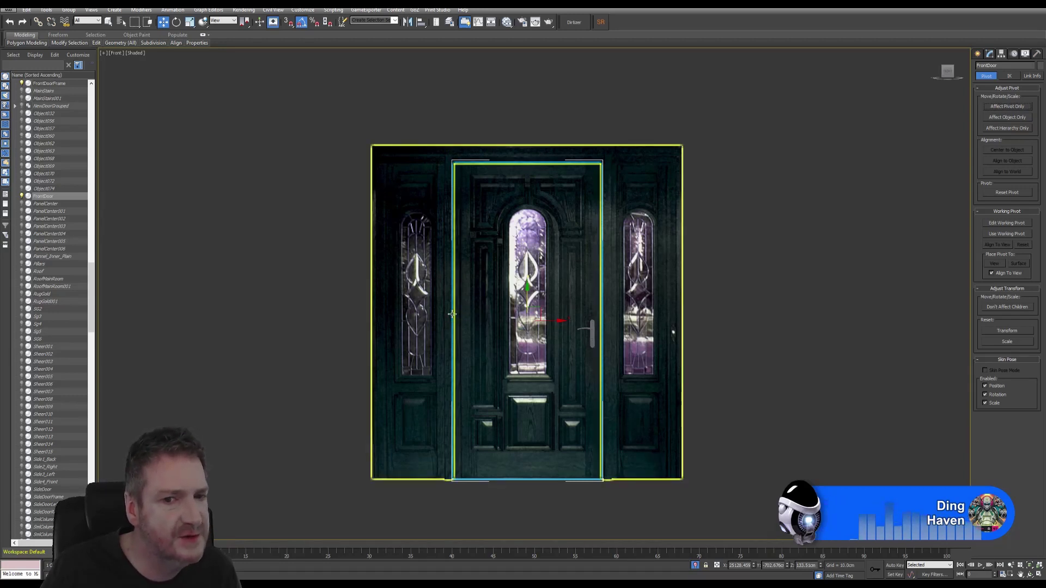
# Move only the pivot of FrontDoor horizontally onto the door's left edge, opposite the handle, fine-tuning it close up
pyautogui.click(1006, 107)
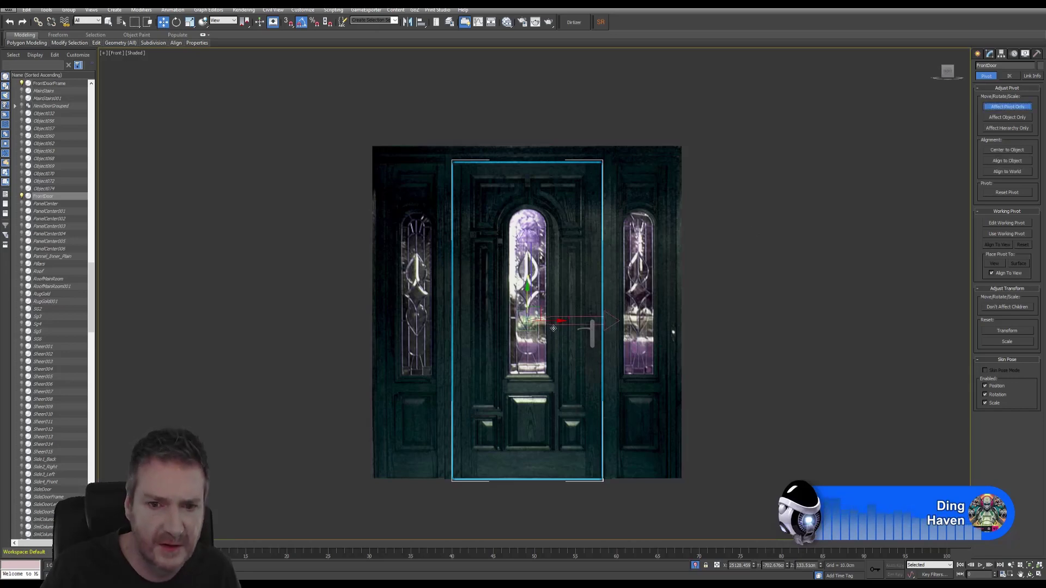
pyautogui.moveTo(551, 323); pyautogui.dragTo(469, 327)
pyautogui.scroll(10, 469, 327)
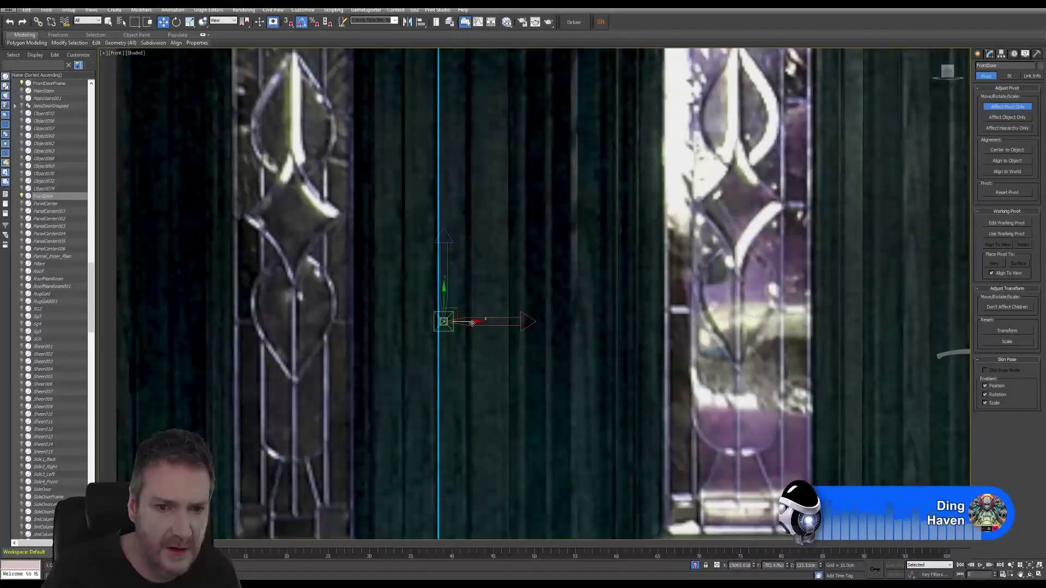
pyautogui.moveTo(472, 323); pyautogui.dragTo(468, 322)
pyautogui.scroll(-10, 495, 333)
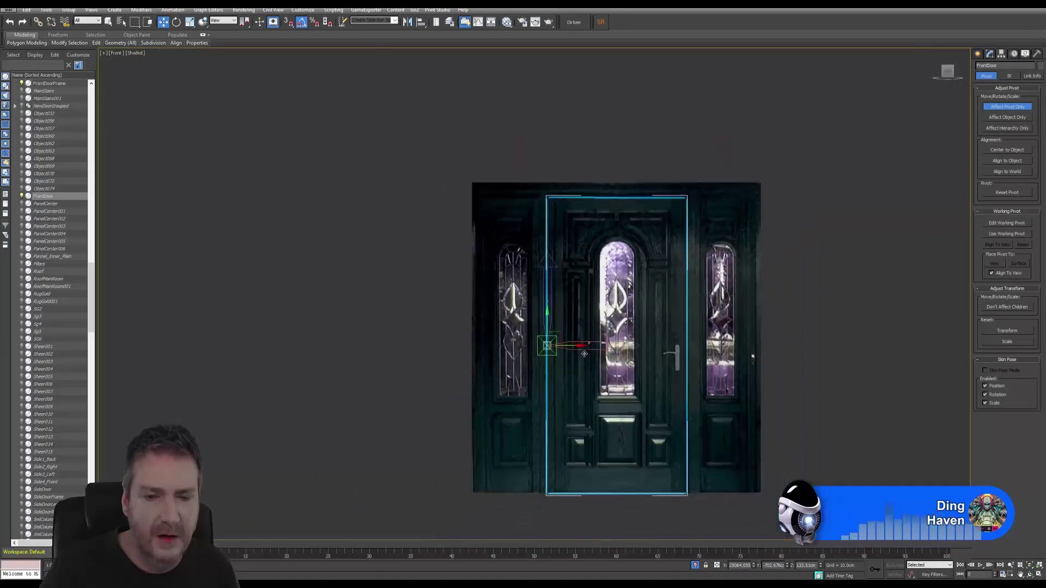
pyautogui.scroll(-2, 584, 354)
pyautogui.moveTo(668, 338); pyautogui.dragTo(591, 316, button='middle')
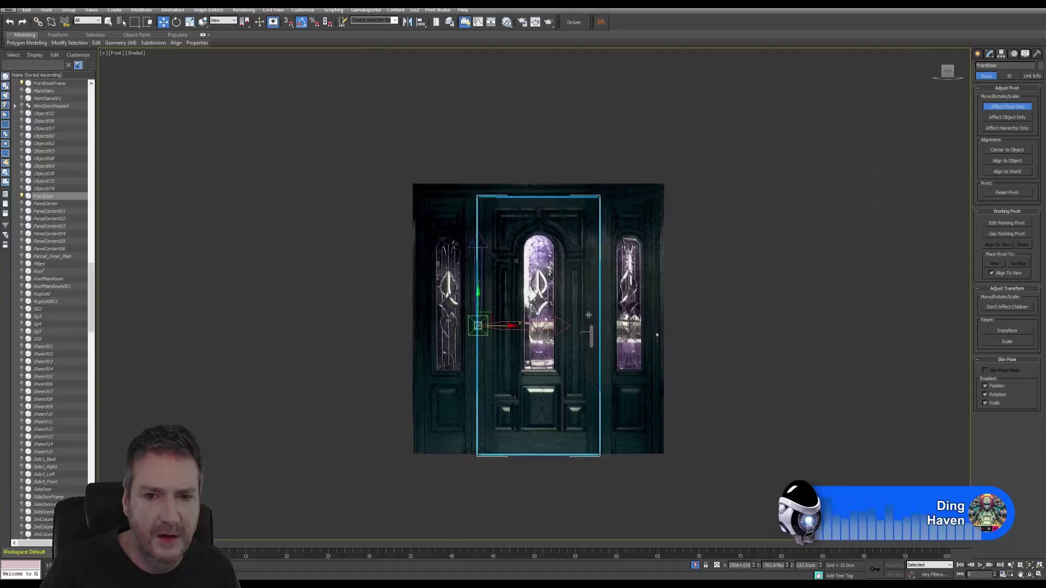
pyautogui.scroll(-1, 655, 327)
pyautogui.moveTo(655, 328); pyautogui.dragTo(644, 330, button='middle')
pyautogui.click(1007, 108)
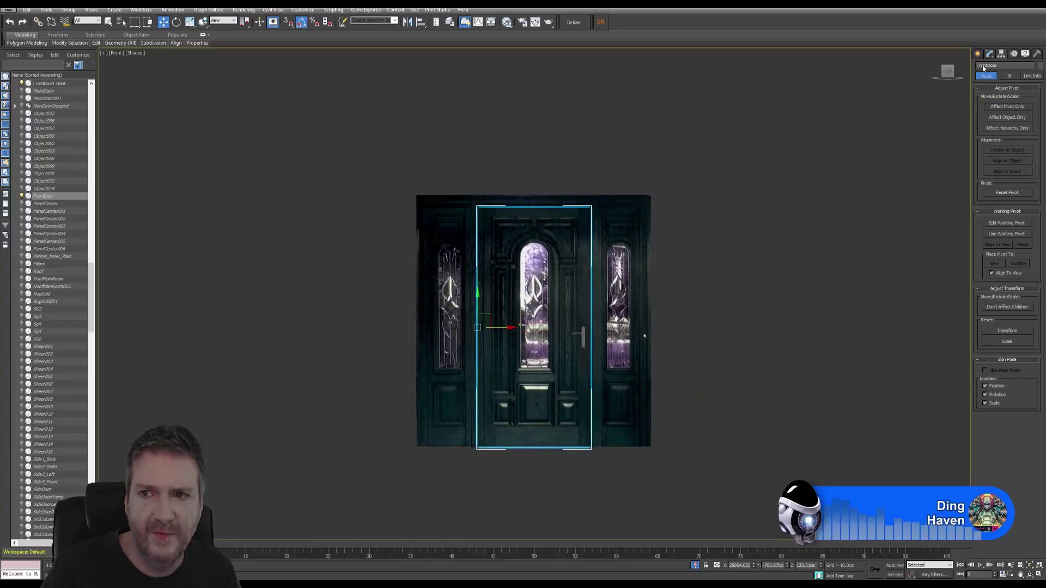
# Apply the Reset XForm utility to the FrontDoor object
pyautogui.click(978, 54)
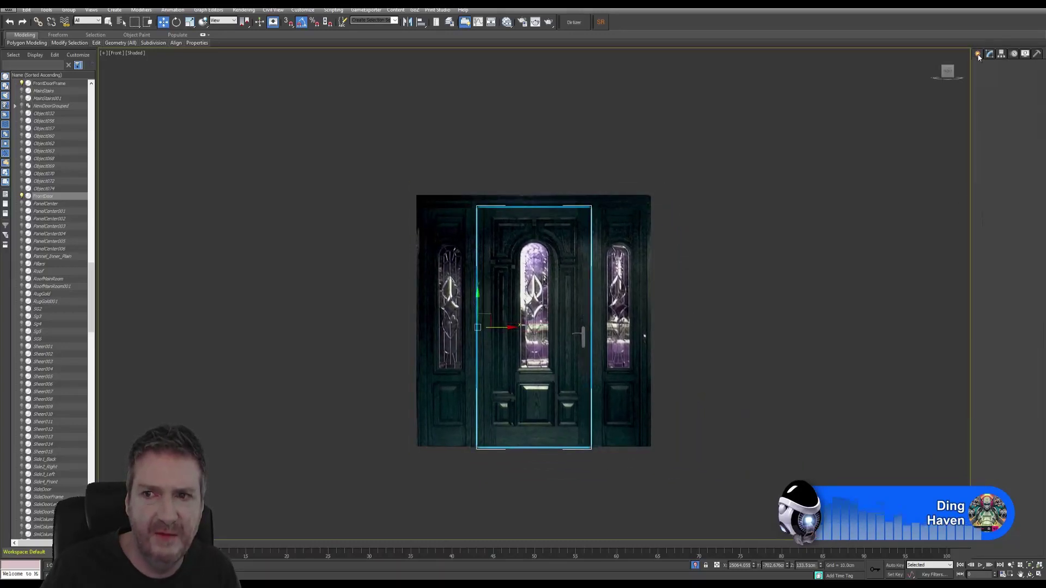
pyautogui.click(1038, 54)
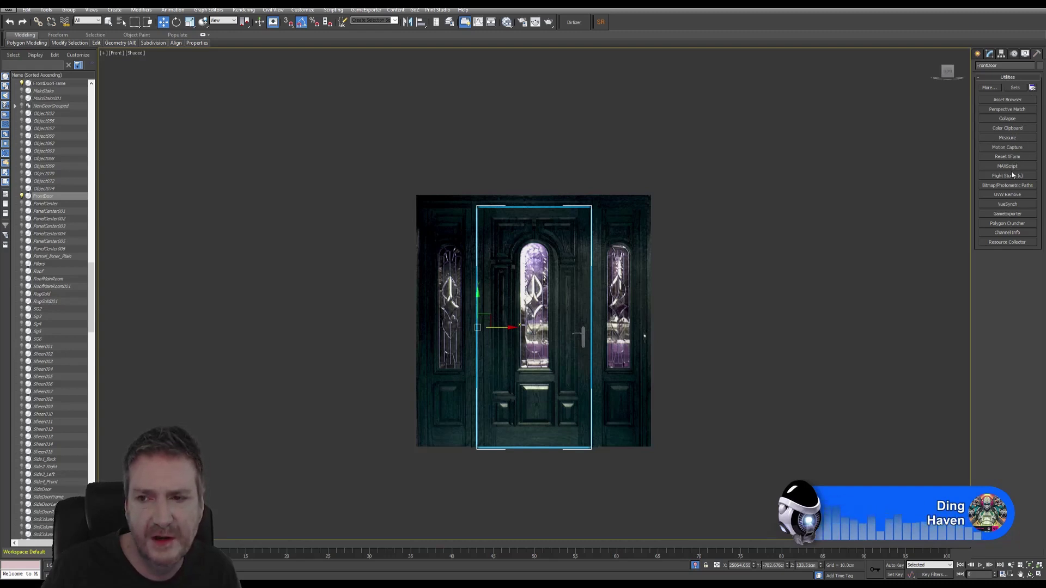
pyautogui.click(1008, 156)
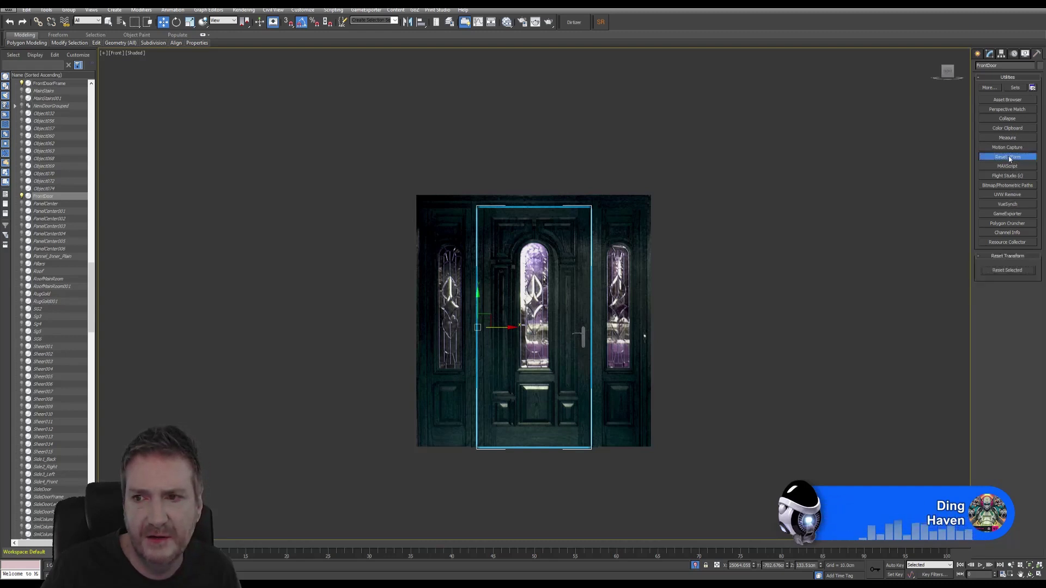
pyautogui.click(1005, 272)
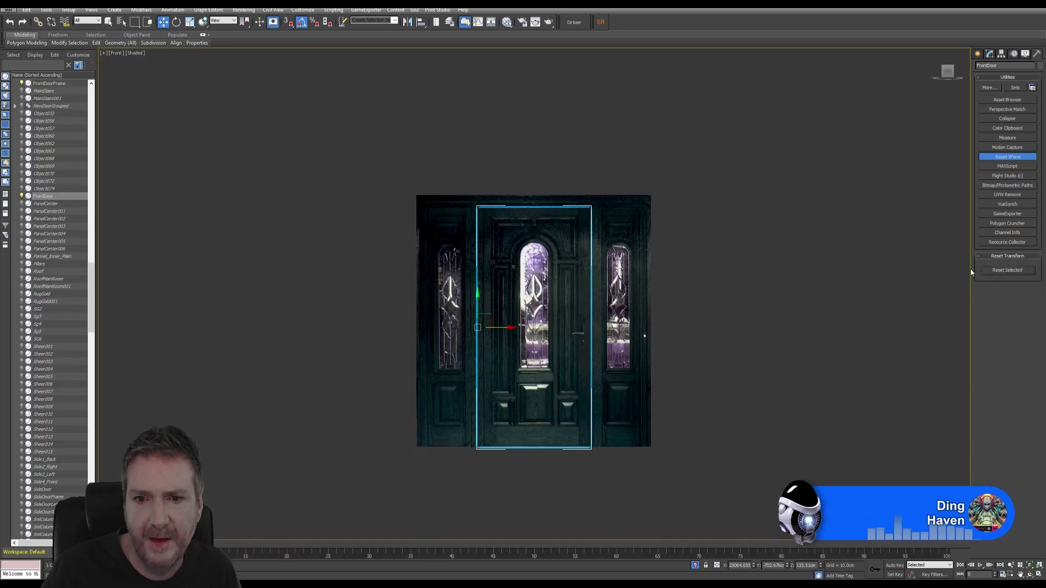
# Apply Reset XForm to FrontDoorFrame and collapse its entire modifier stack into the Editable Poly
pyautogui.click(643, 213)
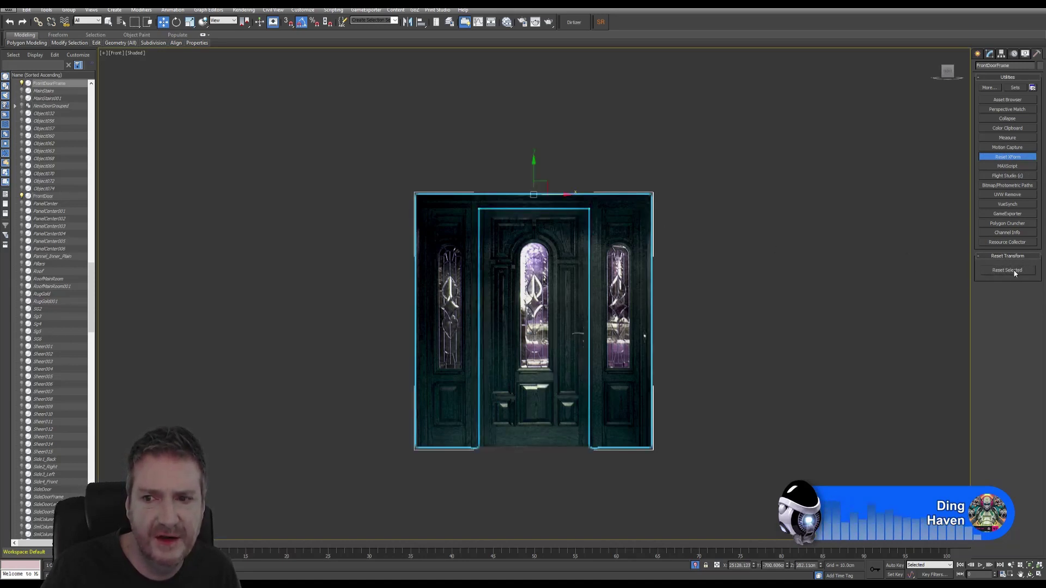
pyautogui.click(990, 54)
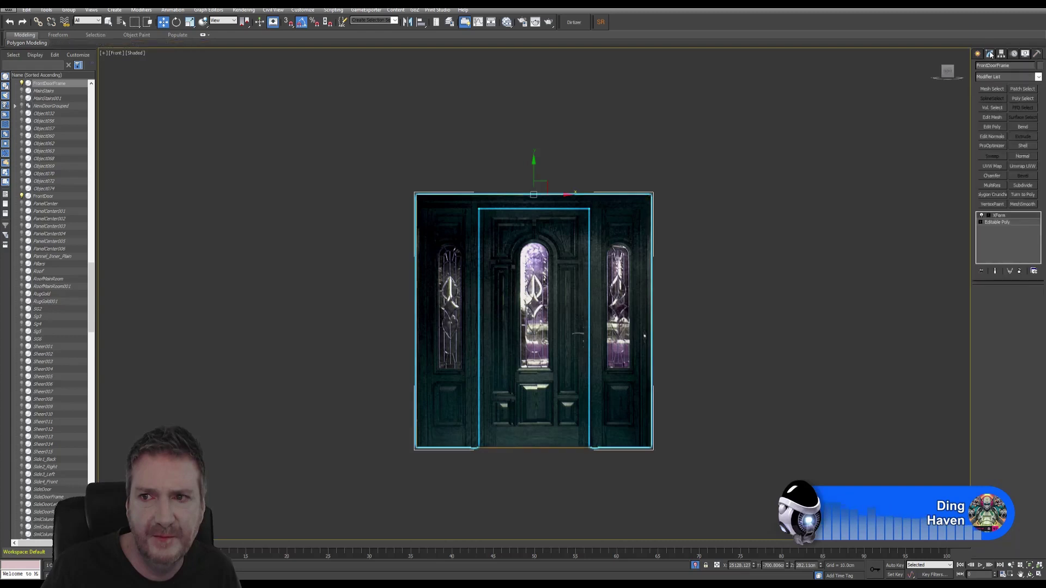
pyautogui.rightClick(1000, 219)
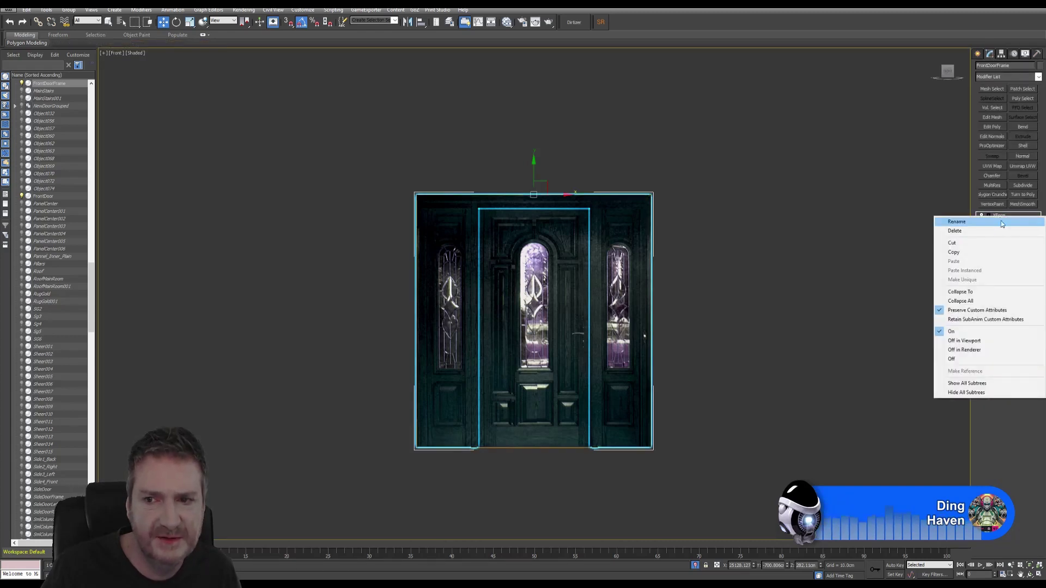
pyautogui.click(958, 302)
pyautogui.click(561, 317)
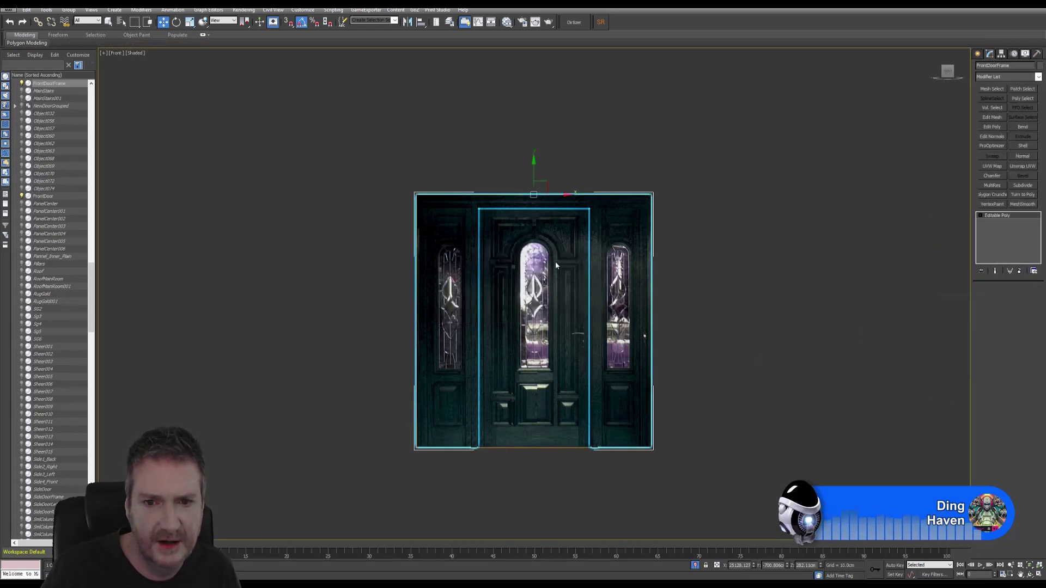
# Select FrontDoor and collapse its entire modifier stack, merging the XForm modifier into the Editable Poly
pyautogui.click(555, 261)
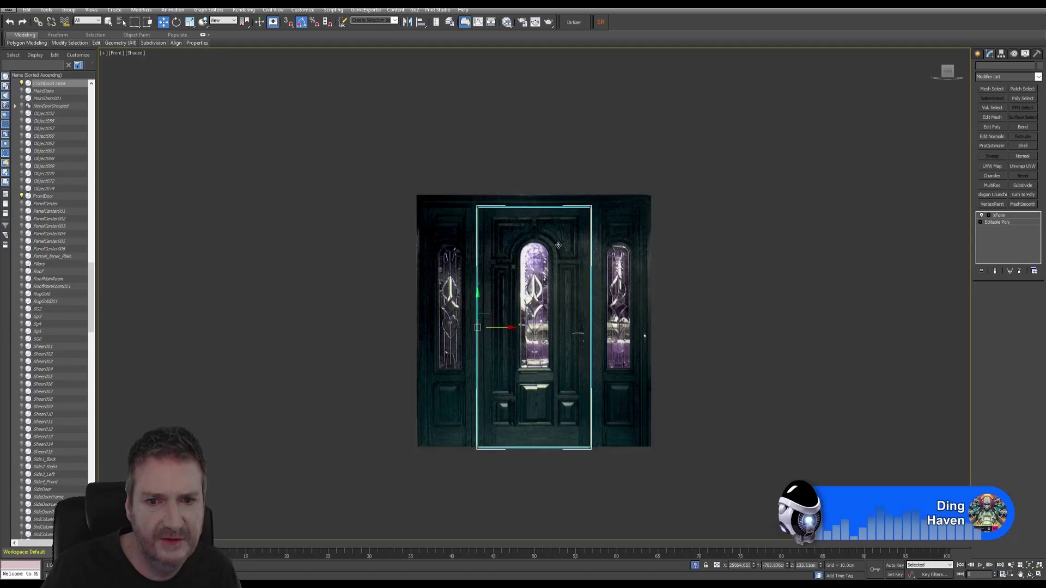
pyautogui.rightClick(1000, 216)
pyautogui.click(959, 301)
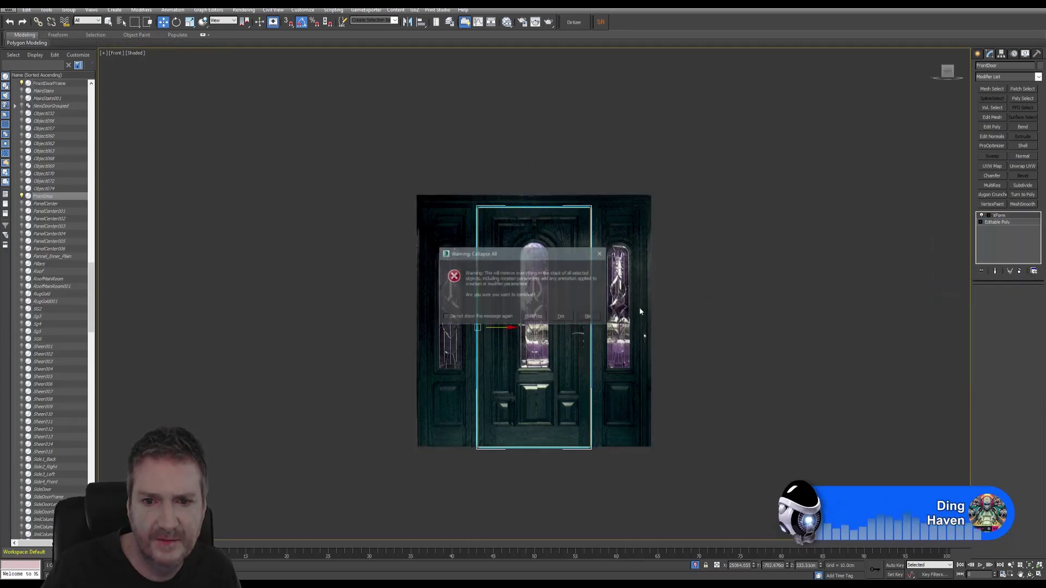
pyautogui.click(560, 318)
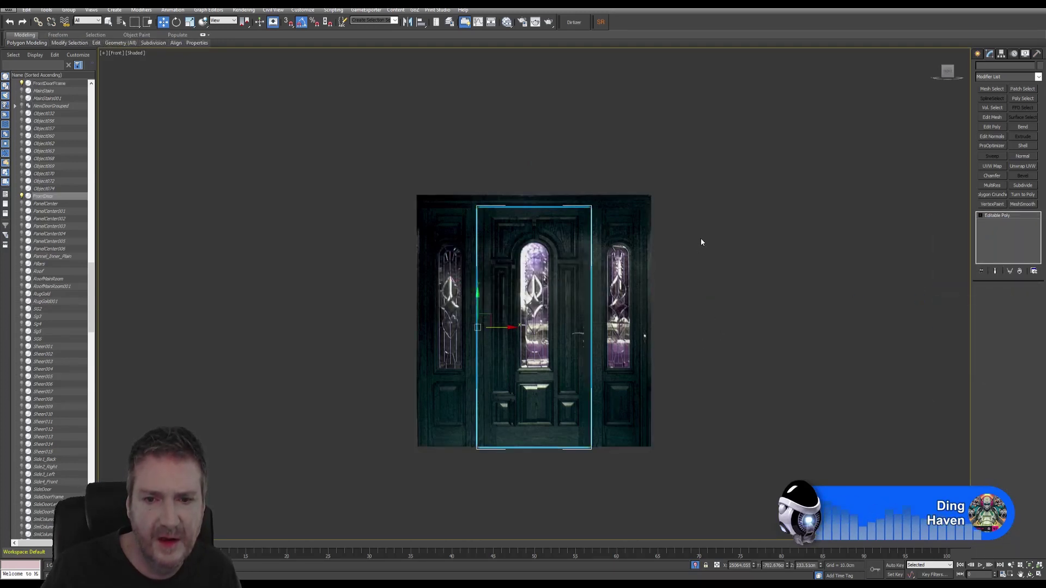